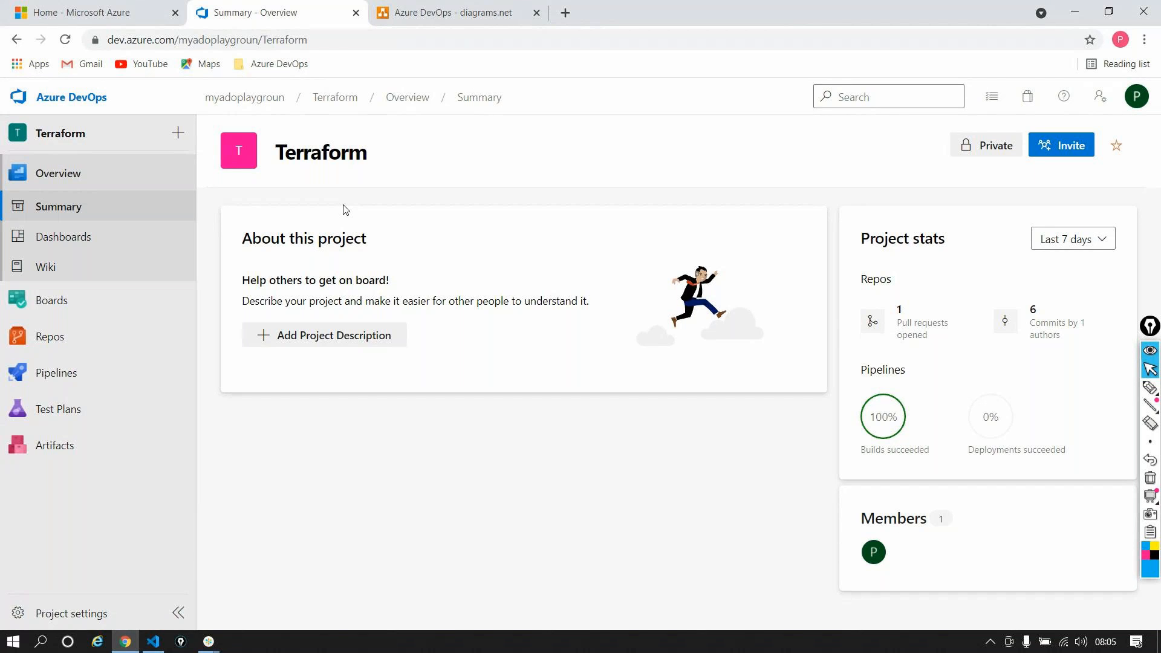
Step: Open the Terraform project's repository files and view the WebApplicationnetframework folder on the develop branch
mouse_move(106, 361)
click(300, 357)
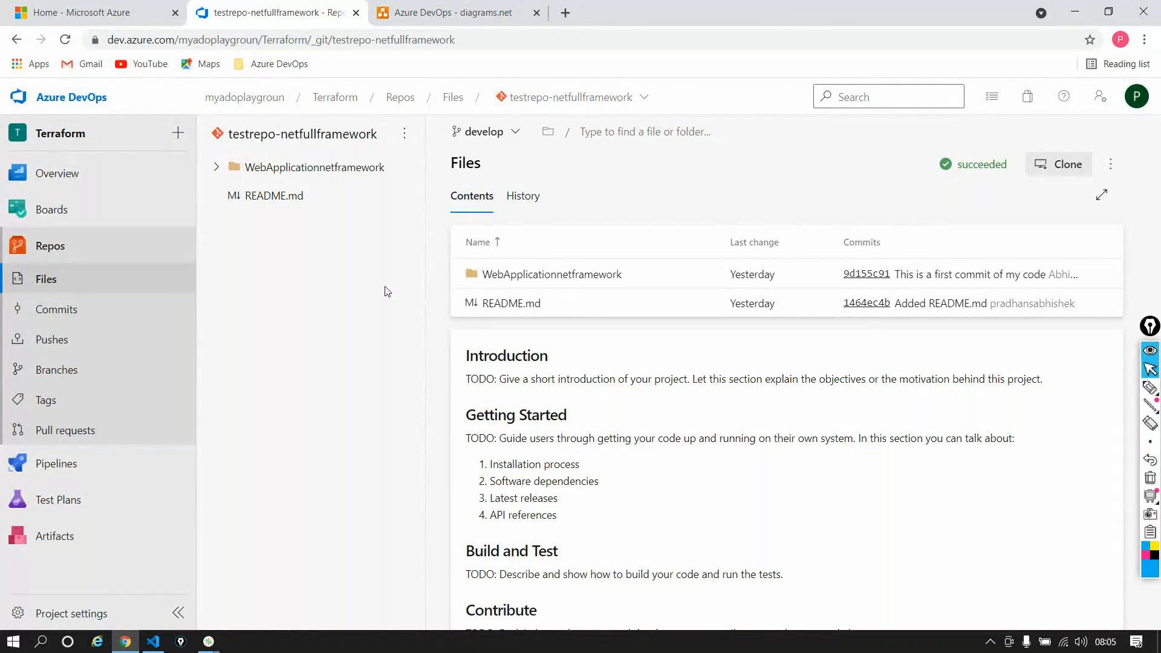
click(588, 280)
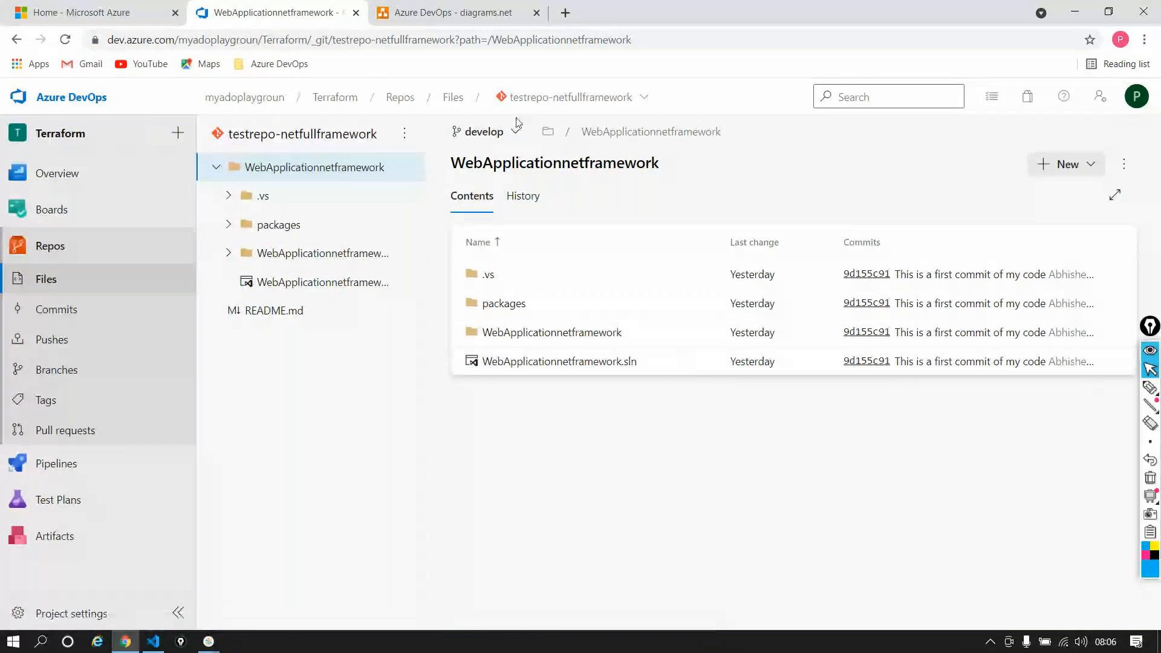
Step: Switch to diagrams.net and examine the ASP .NET vs Core page, from the code and build flow down to the .NET Framework and .Net Core comparison
click(452, 12)
scroll(728, 371, up, 1)
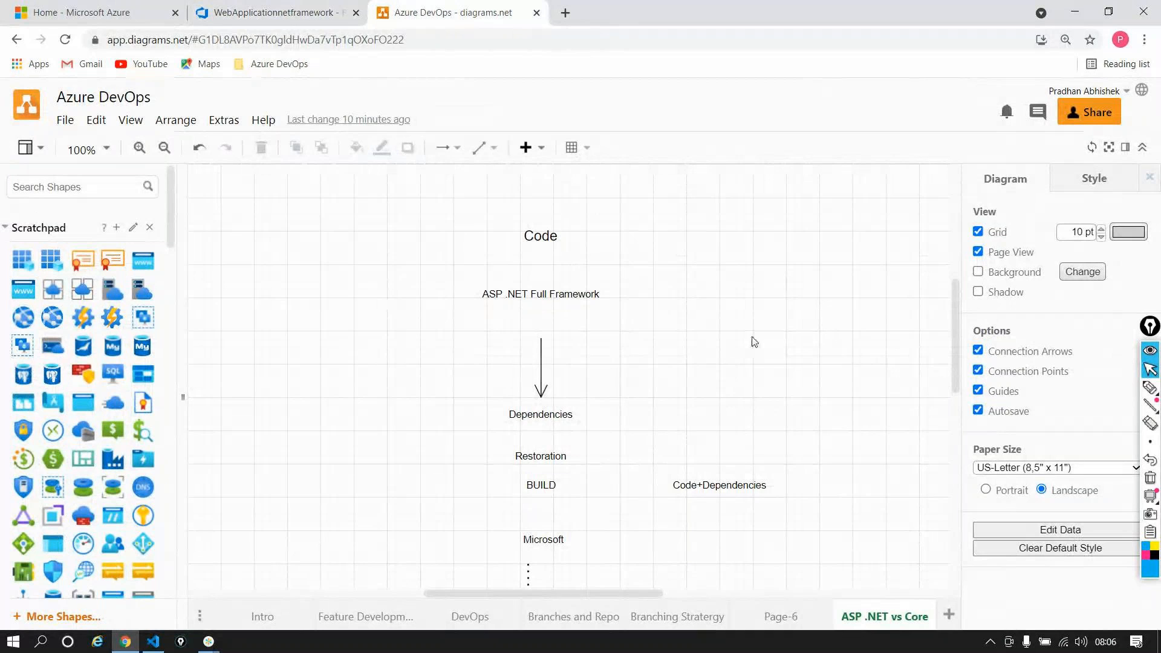
click(586, 291)
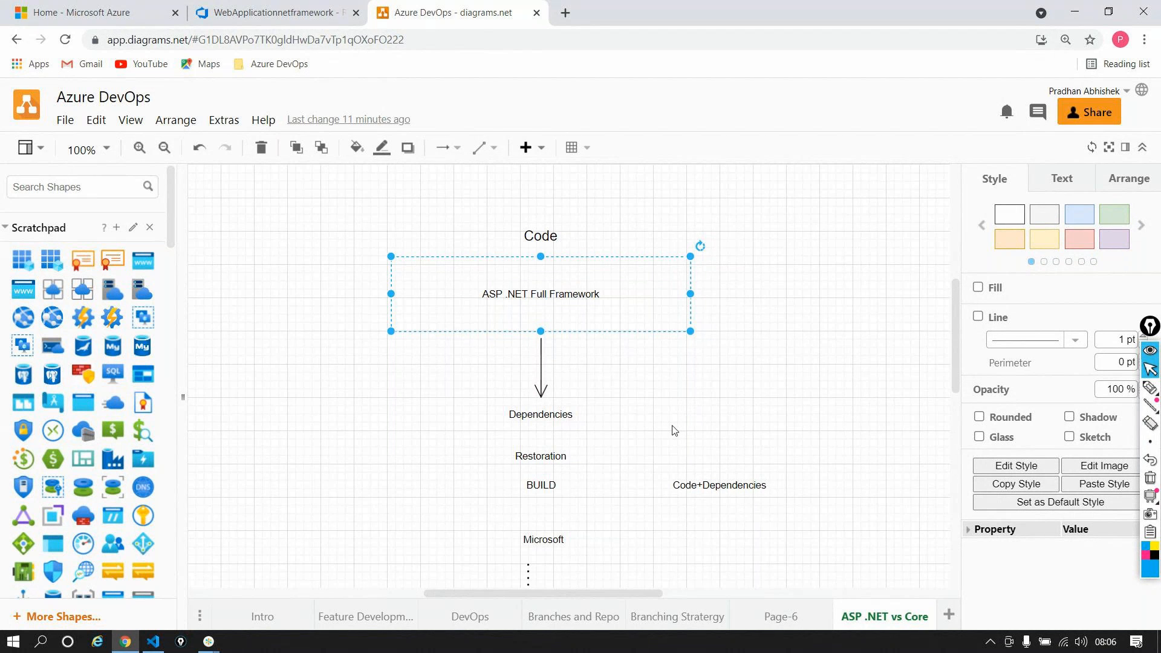
click(692, 420)
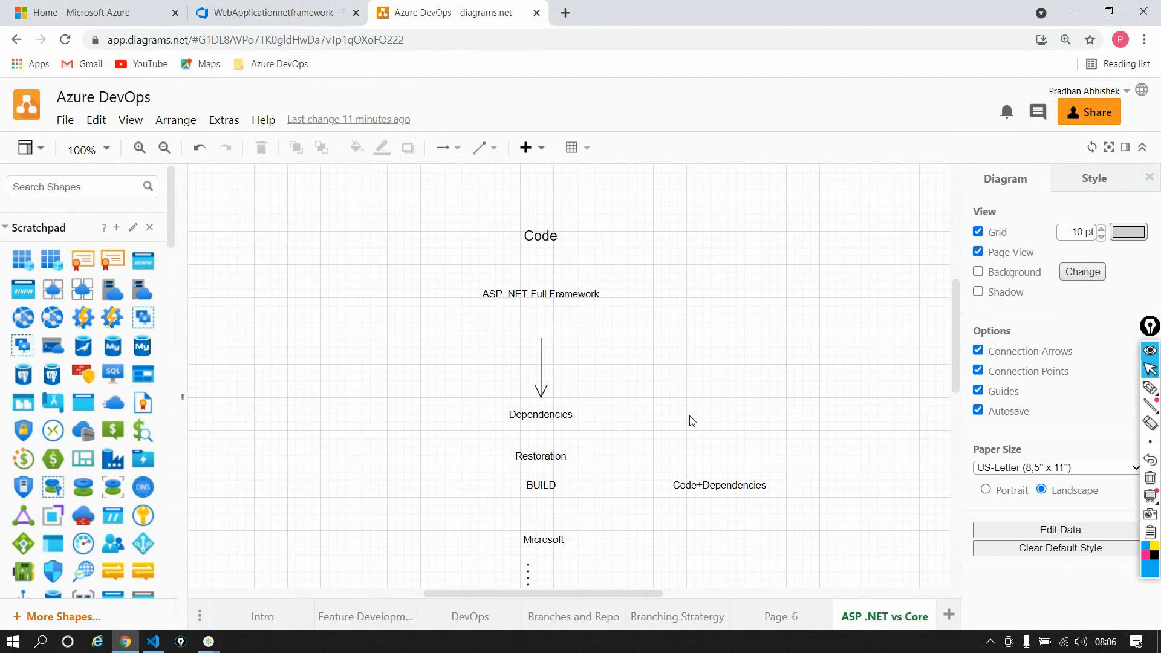
scroll(692, 420, down, 1)
click(546, 408)
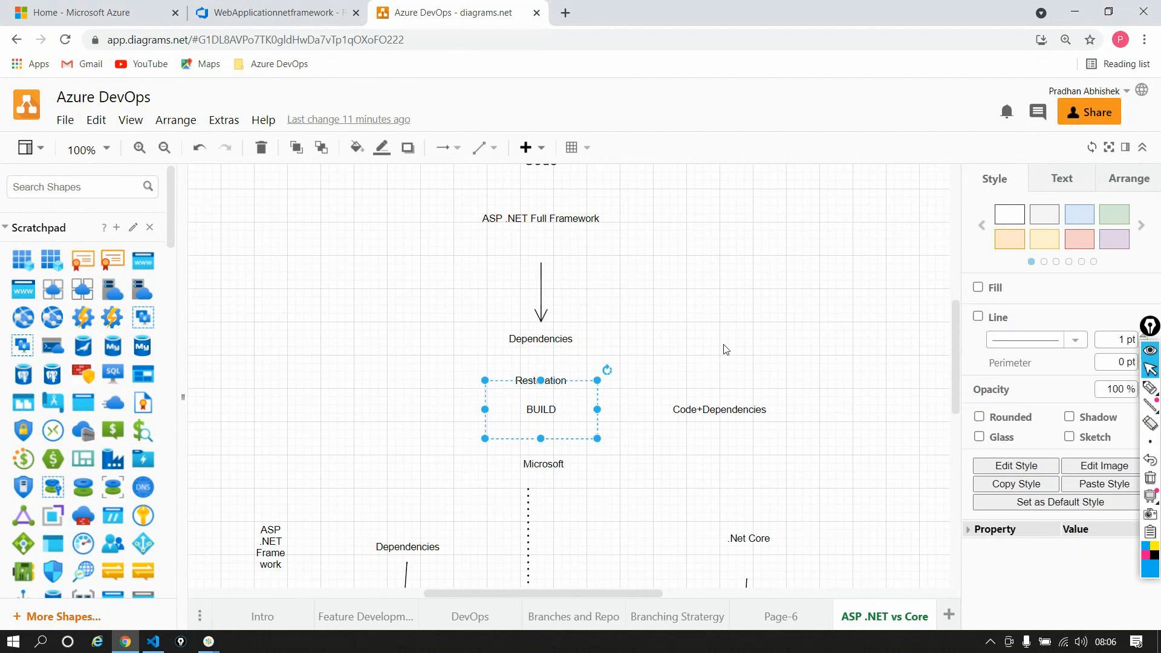
click(785, 312)
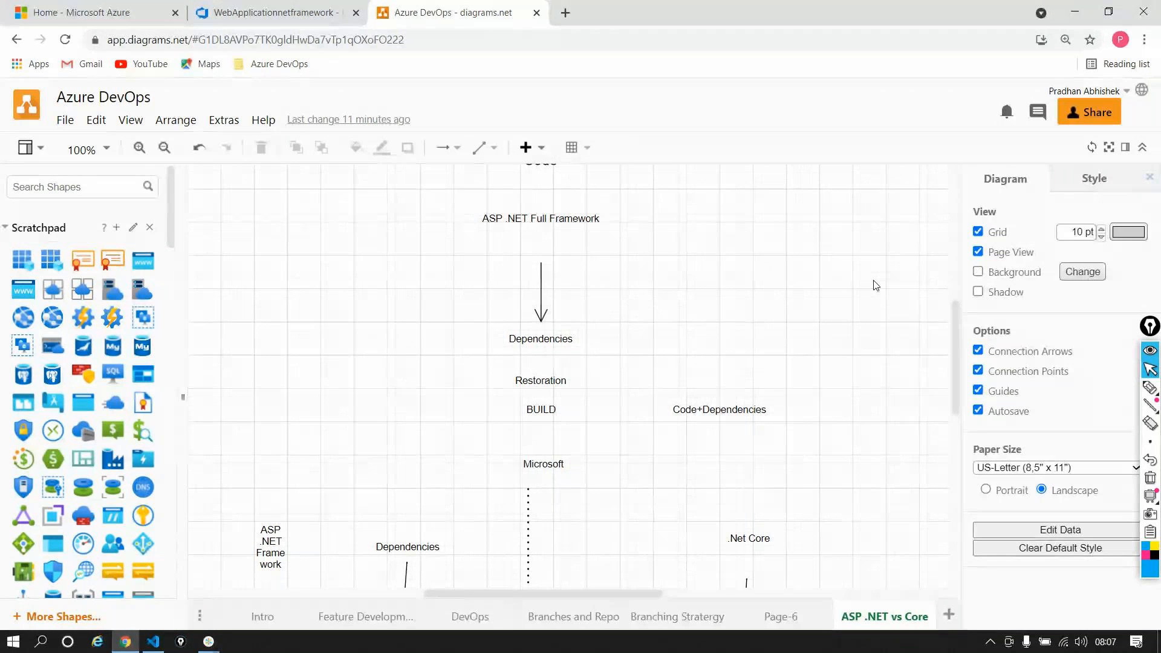
scroll(875, 285, down, 4)
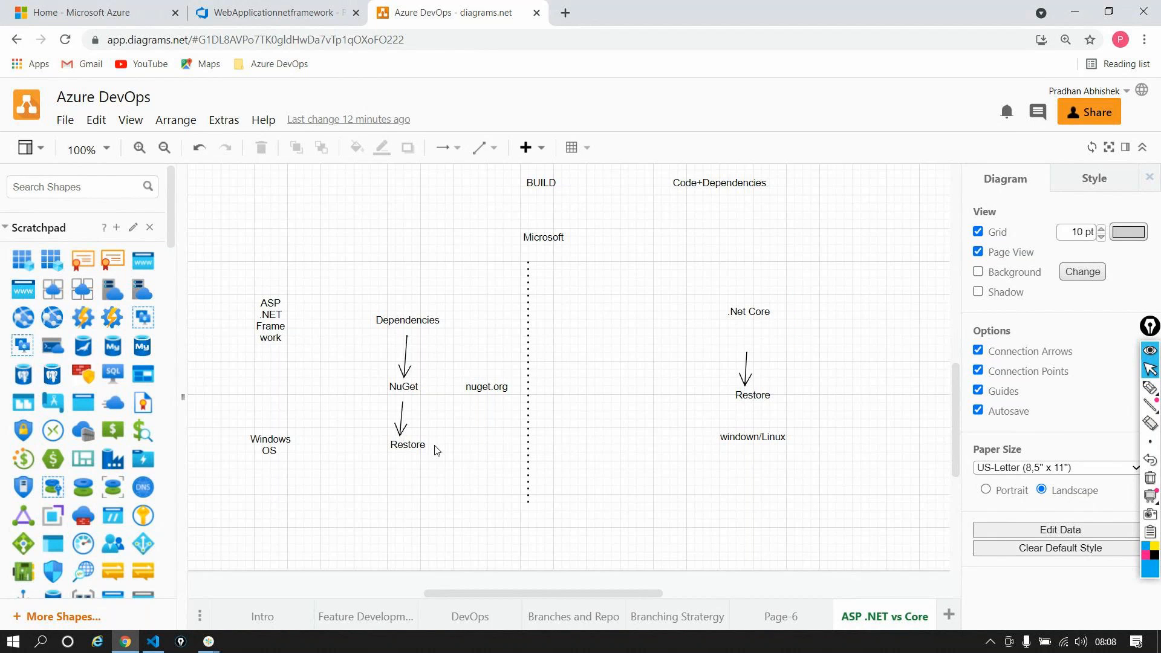
click(794, 299)
click(886, 345)
Step: Return to Azure DevOps and open the aspnetfullframworkpipeline build pipeline for editing
click(253, 17)
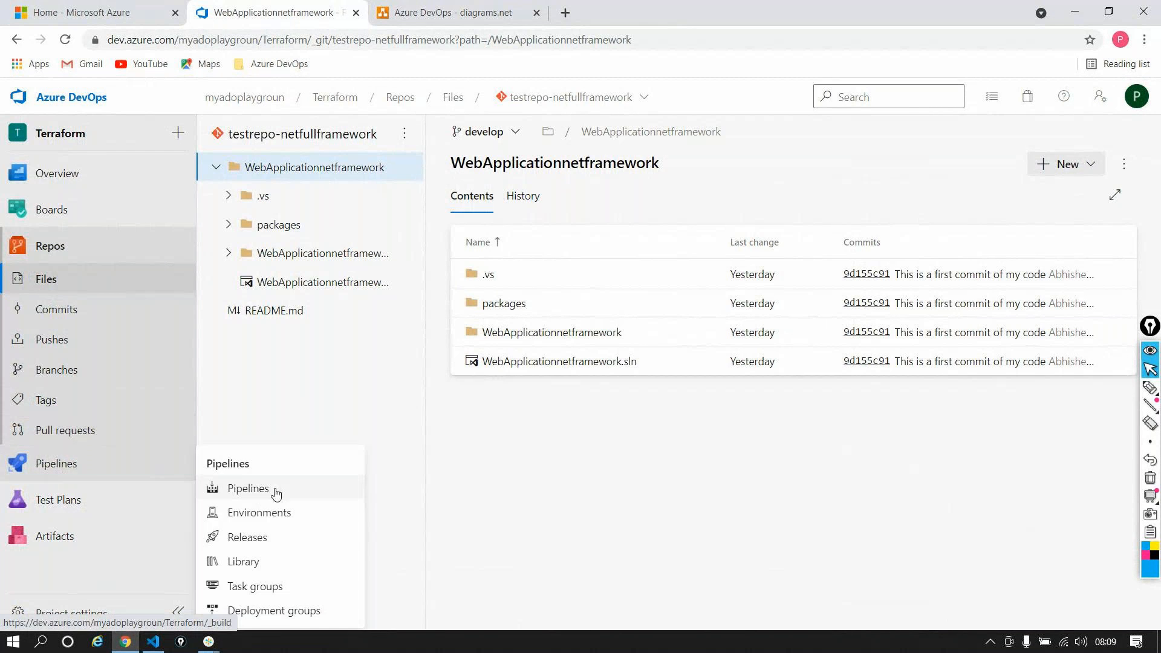
click(300, 422)
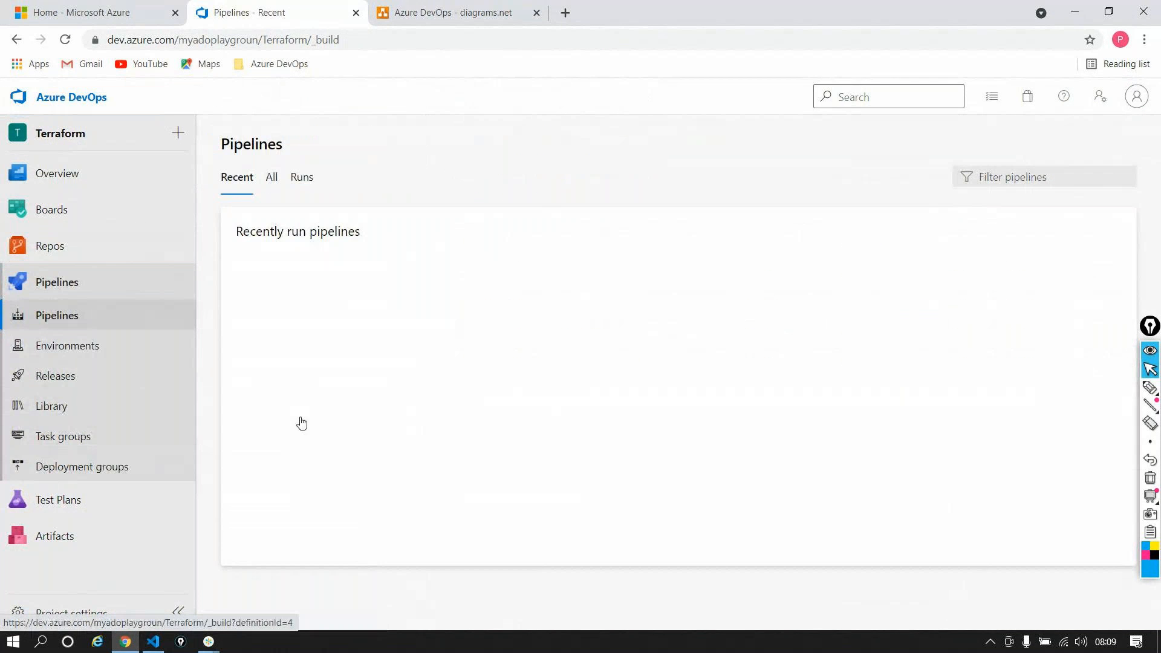
click(383, 309)
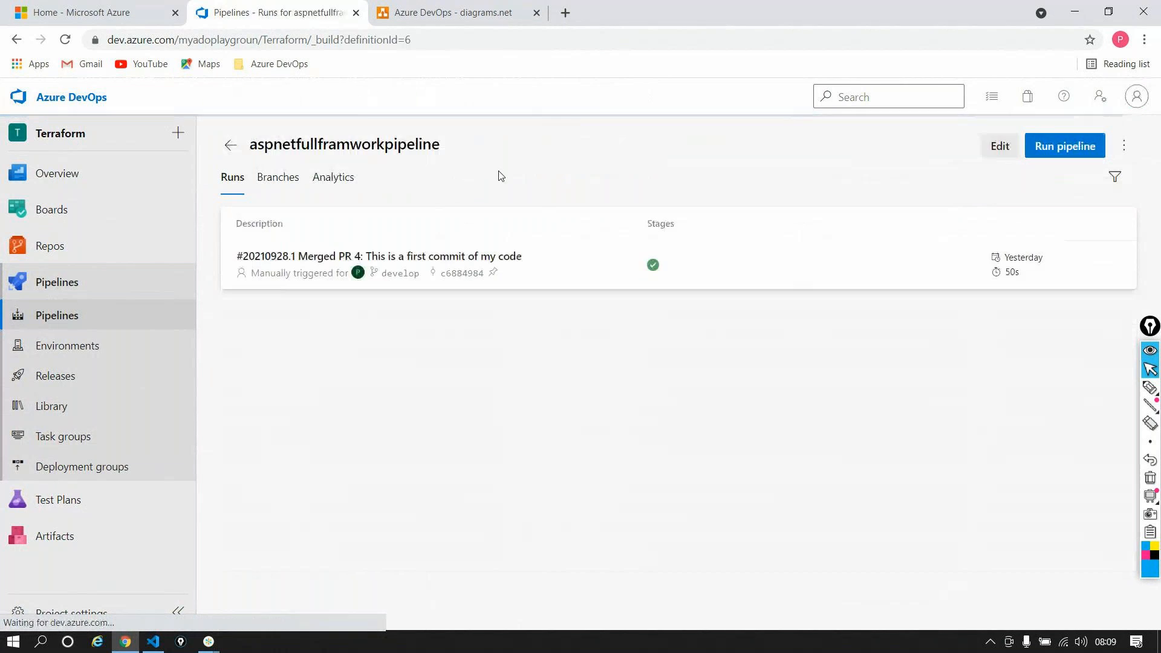
click(987, 156)
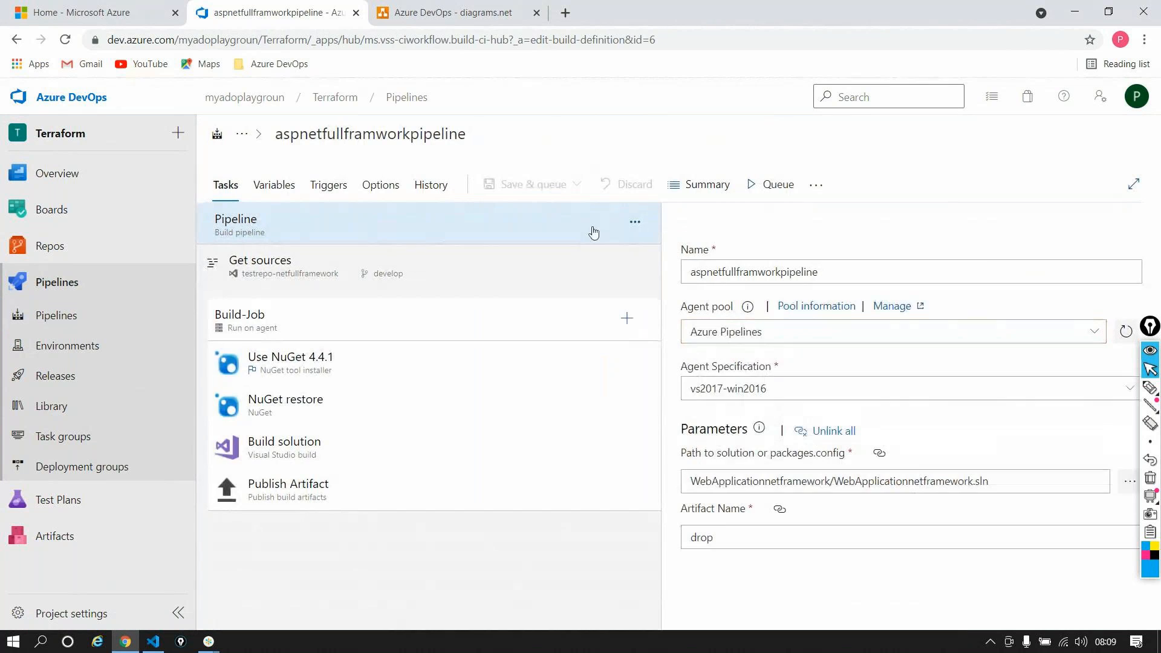
Step: Check the pipeline's name and select vs2017-win2016 as its agent specification
double_click(885, 270)
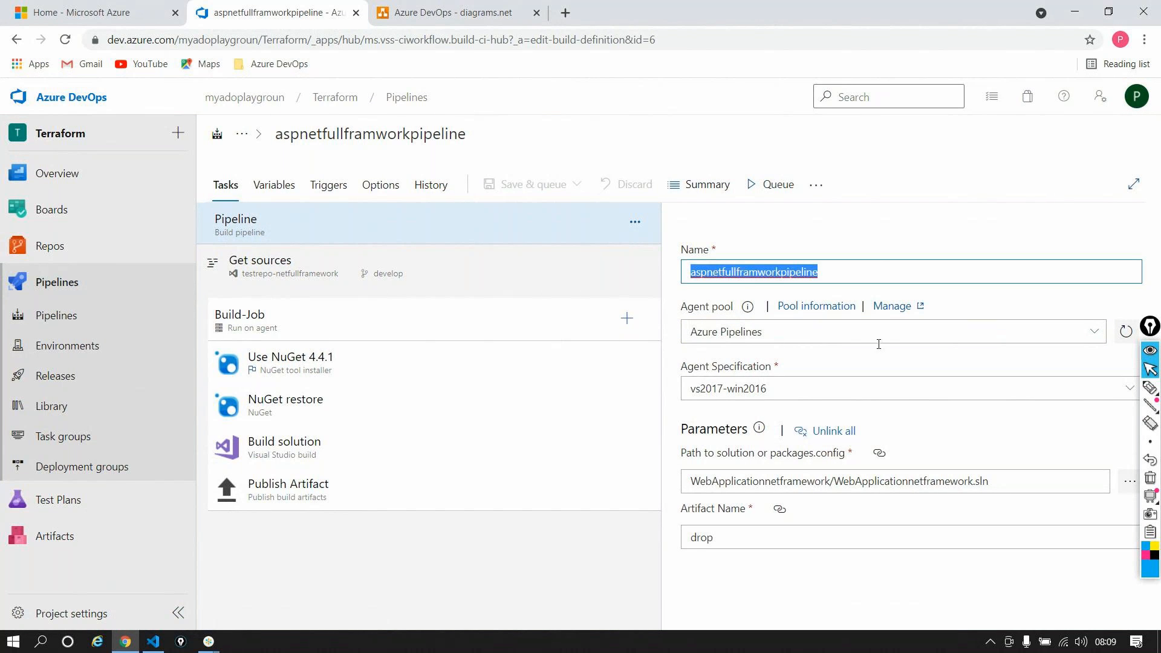
click(861, 384)
click(861, 384)
click(861, 384)
click(896, 200)
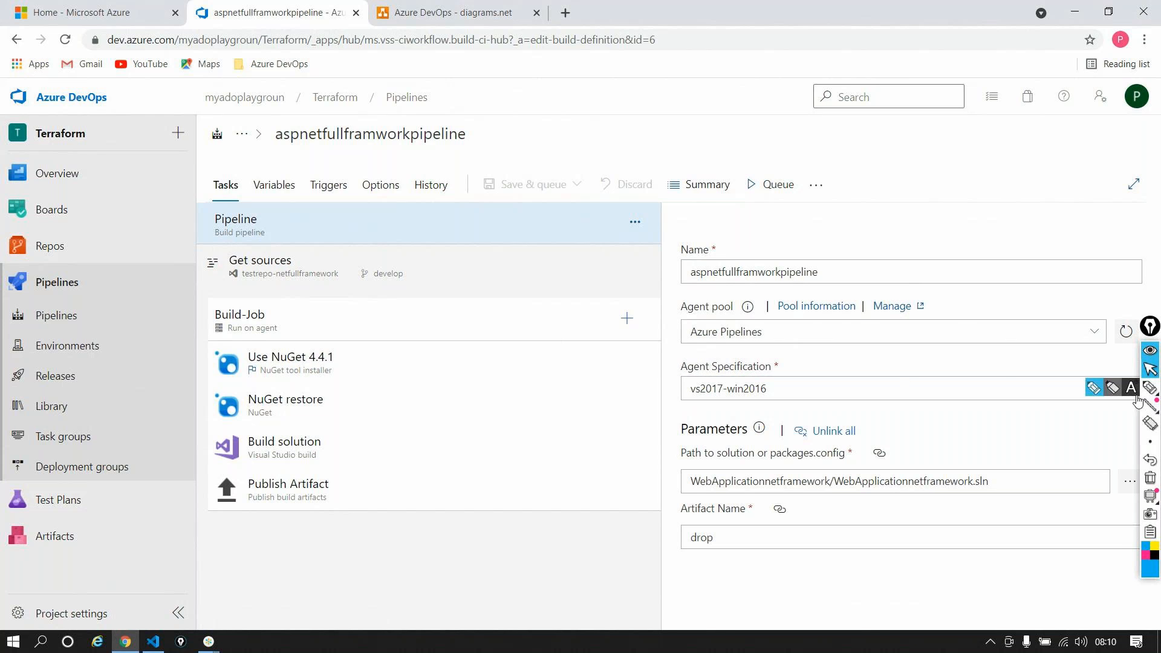
click(1150, 326)
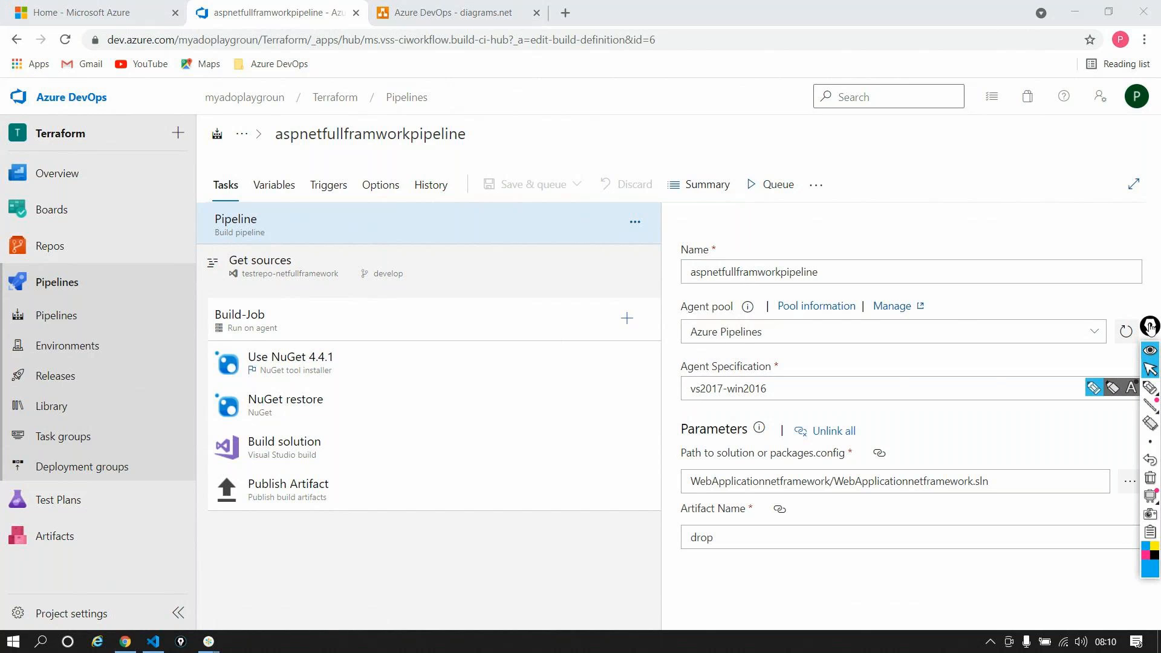
click(1133, 388)
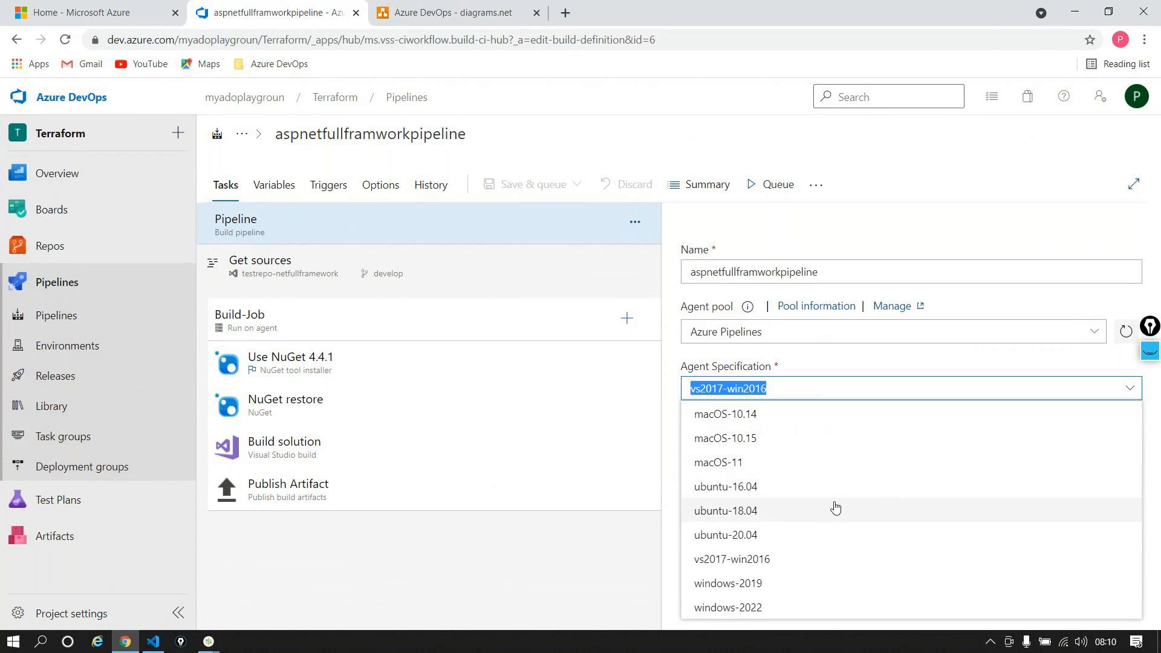
click(763, 566)
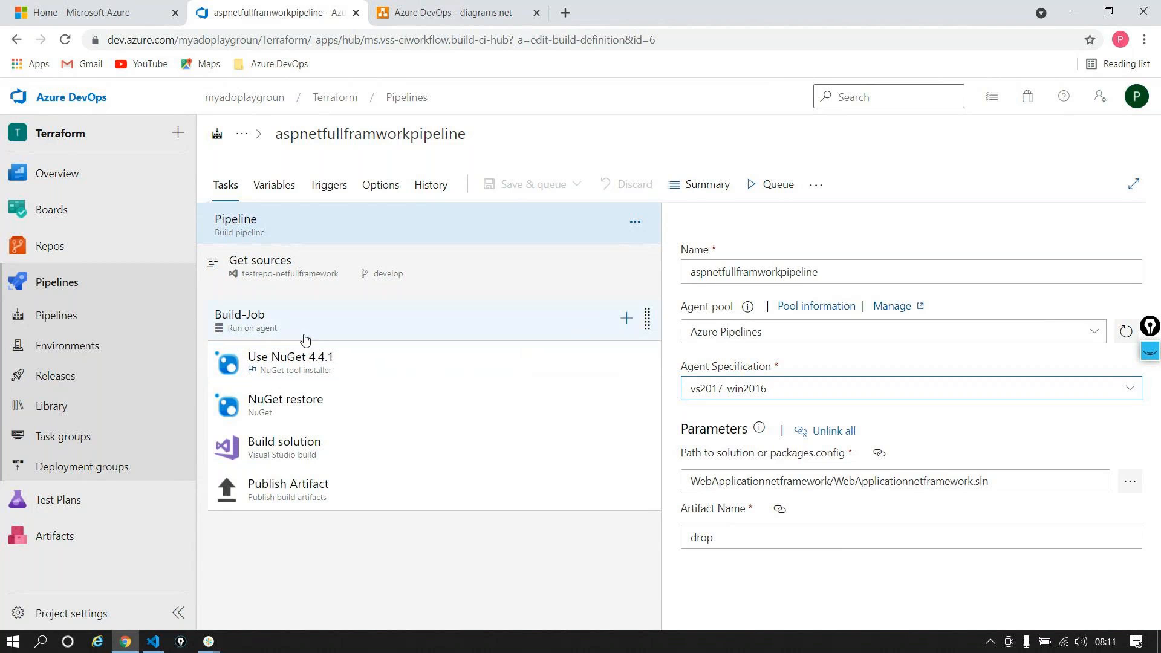
Step: Examine the settings of the Use NuGet 4.4.1 and NuGet restore tasks in Build-Job, including feeds and authentication
click(307, 361)
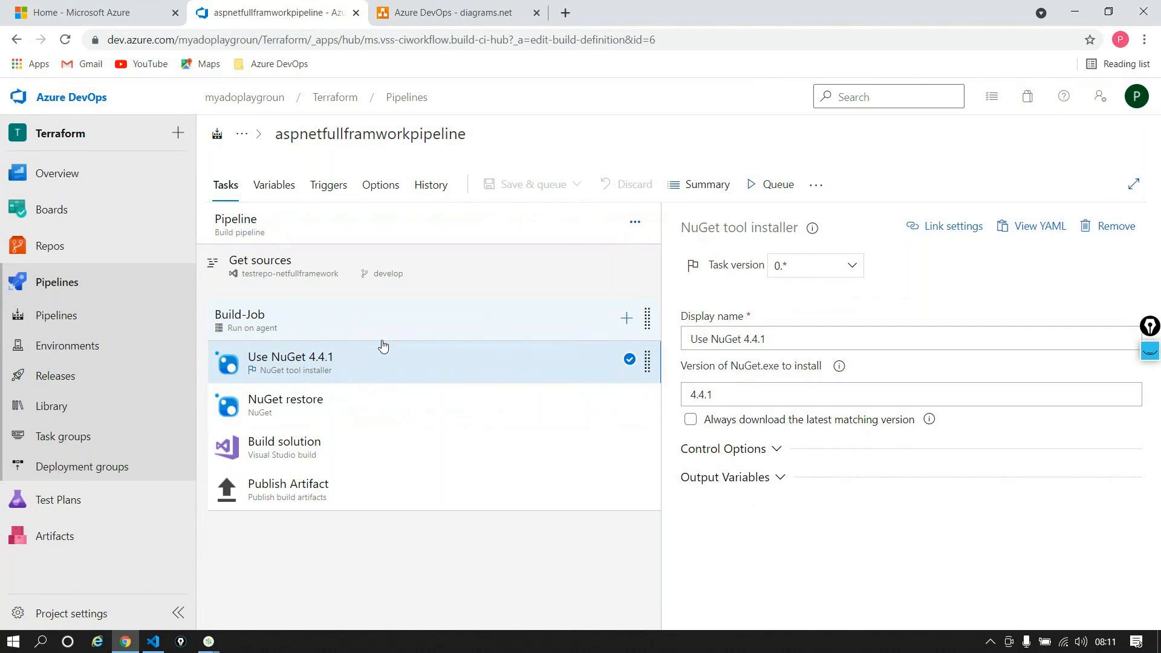
double_click(767, 371)
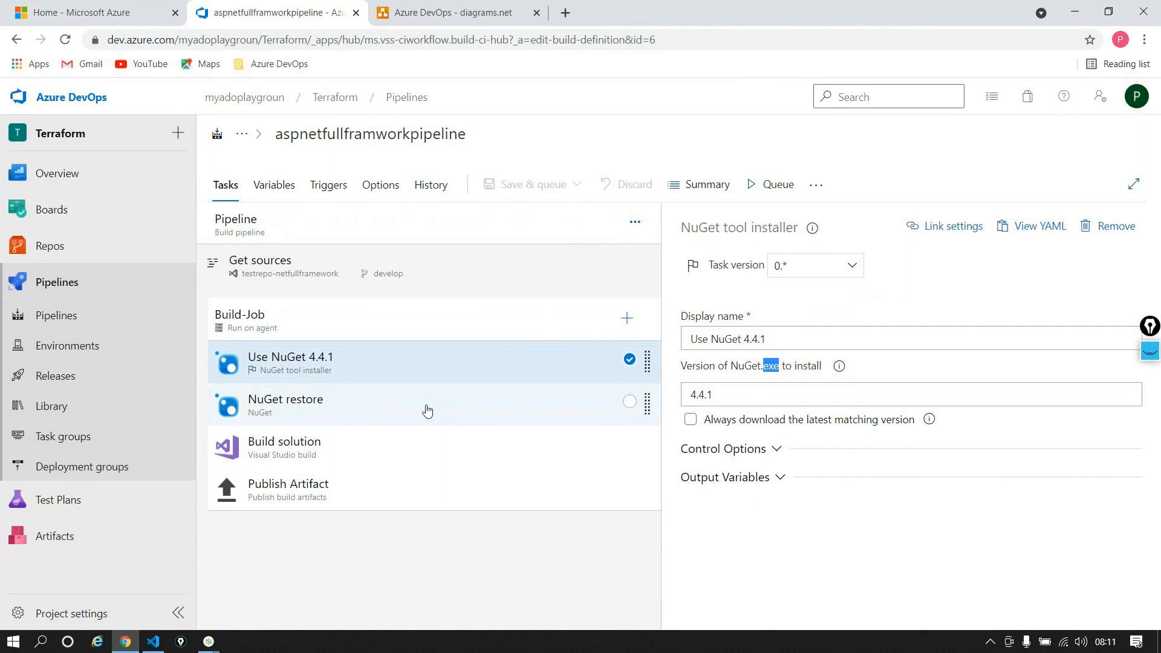
click(424, 410)
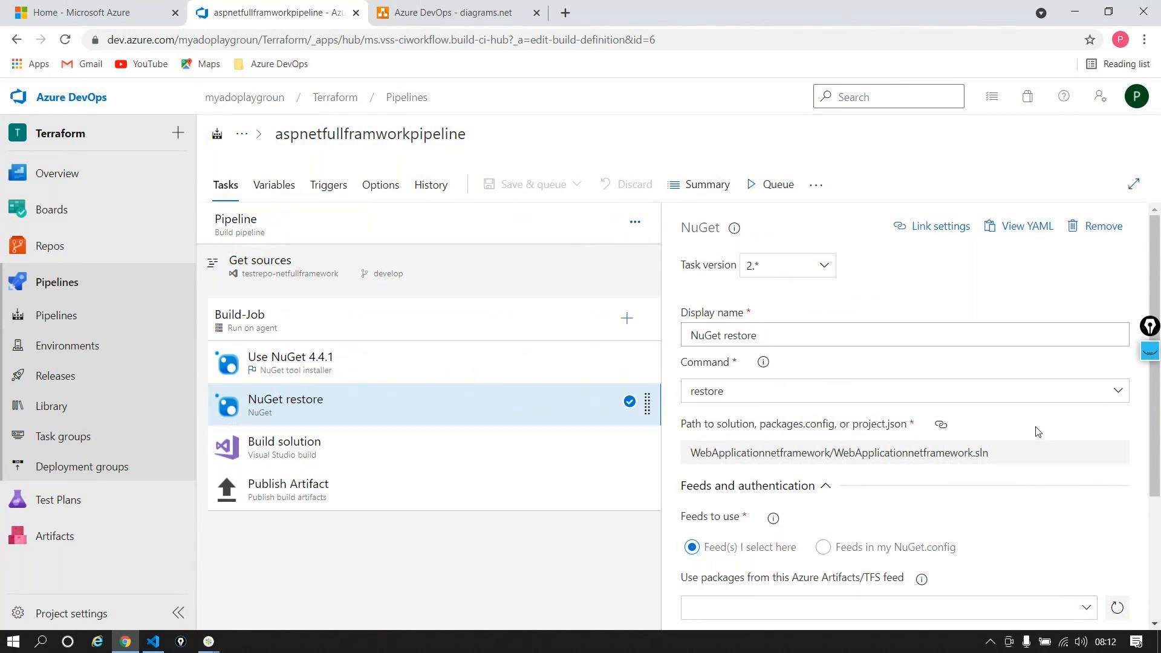
scroll(1037, 431, down, 3)
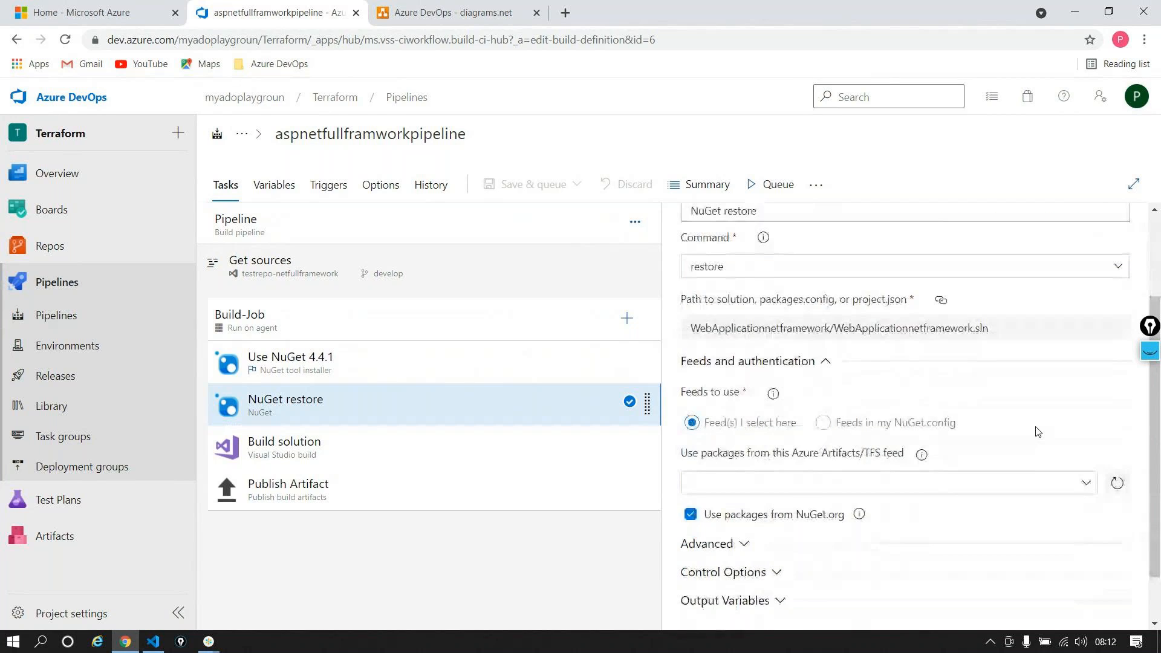
scroll(1037, 431, up, 1)
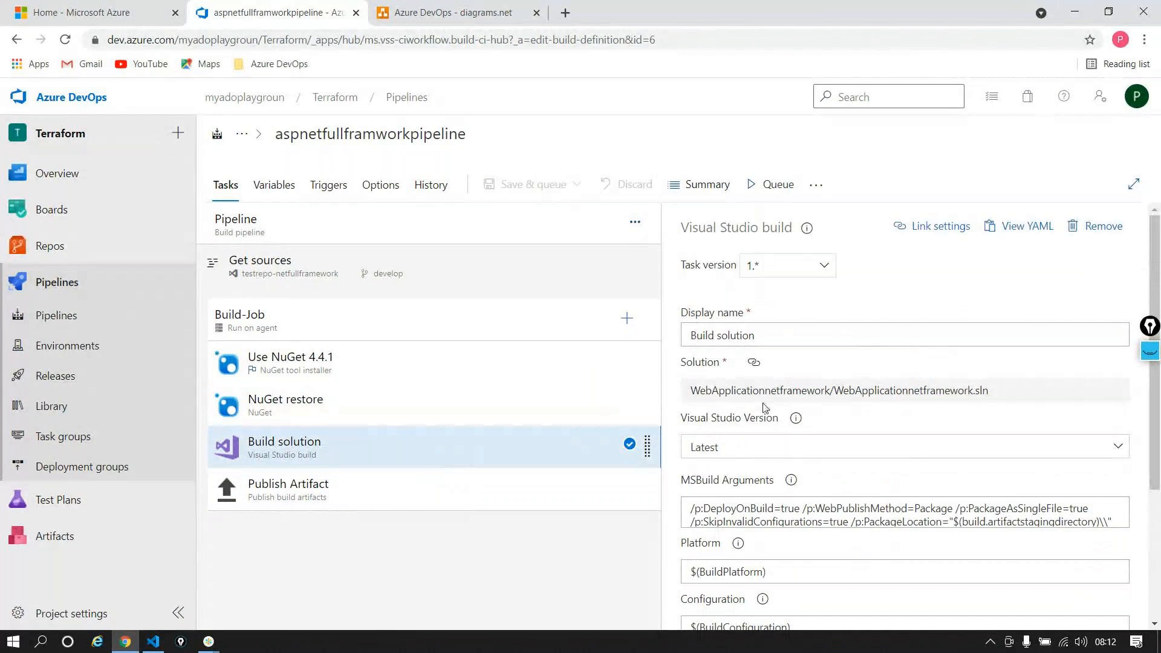
Step: Examine the solution path of the Build solution task and the publish path of Publish Artifact, and revisit the two NuGet tasks
scroll(765, 407, down, 2)
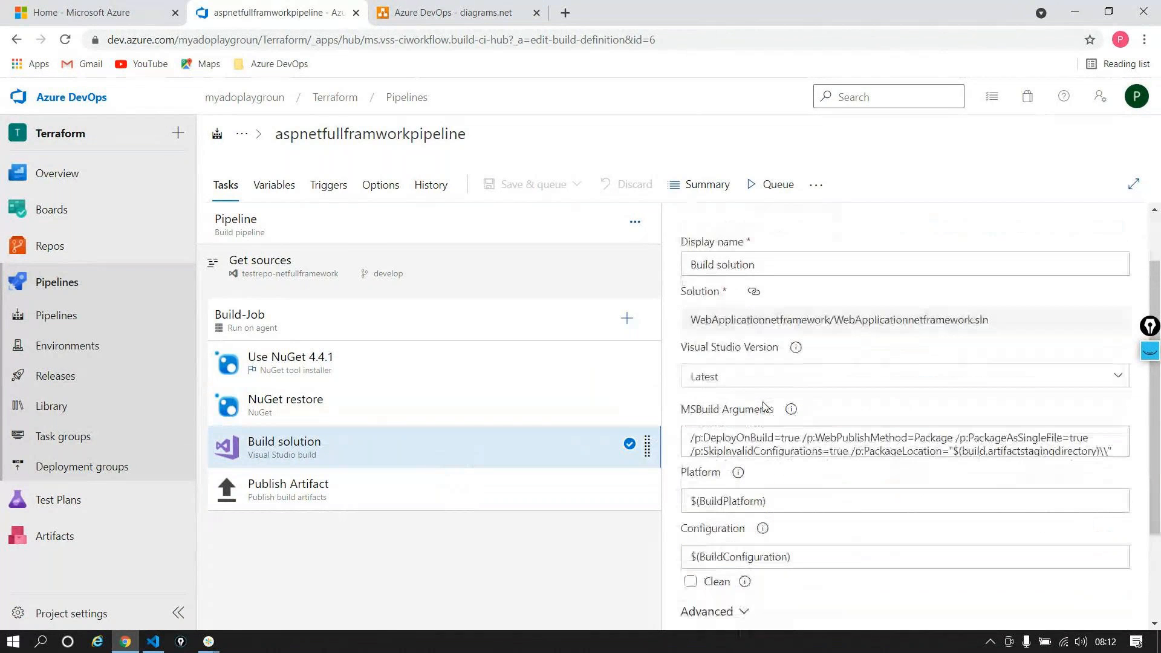
double_click(1032, 312)
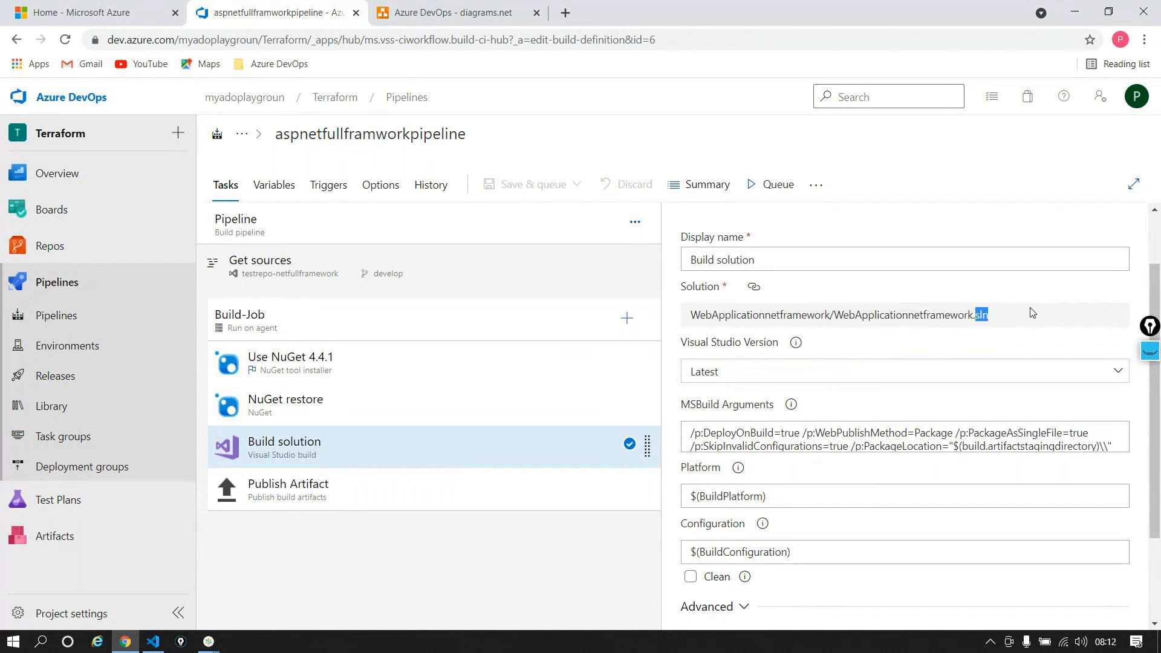
click(399, 491)
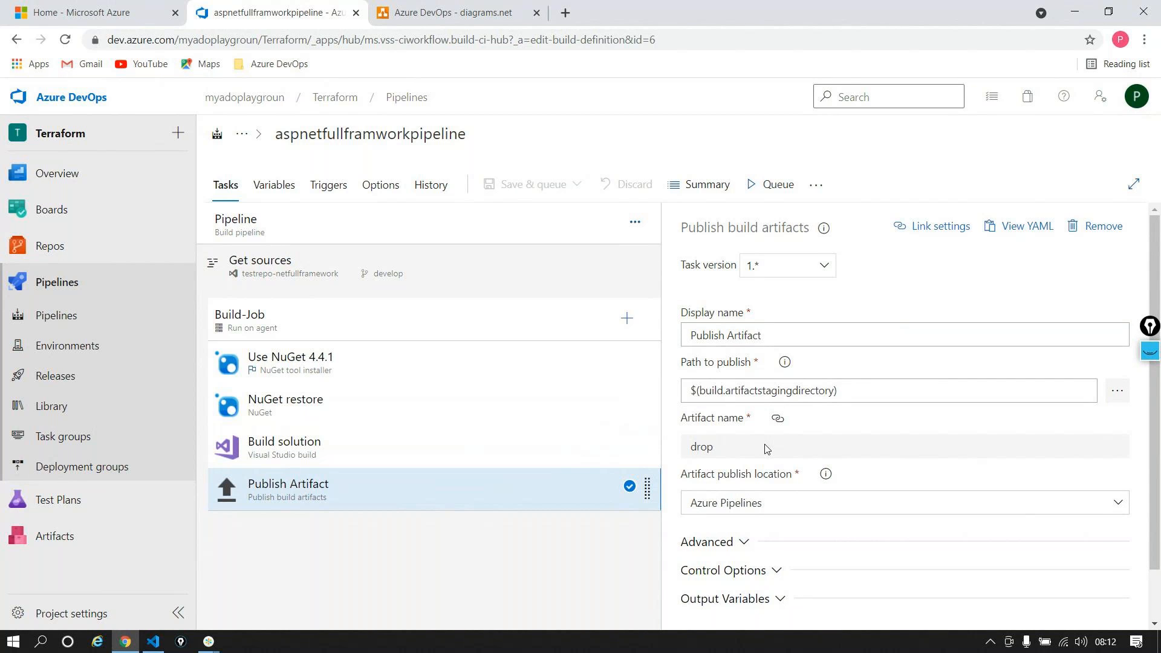
drag(689, 394, 844, 389)
click(862, 392)
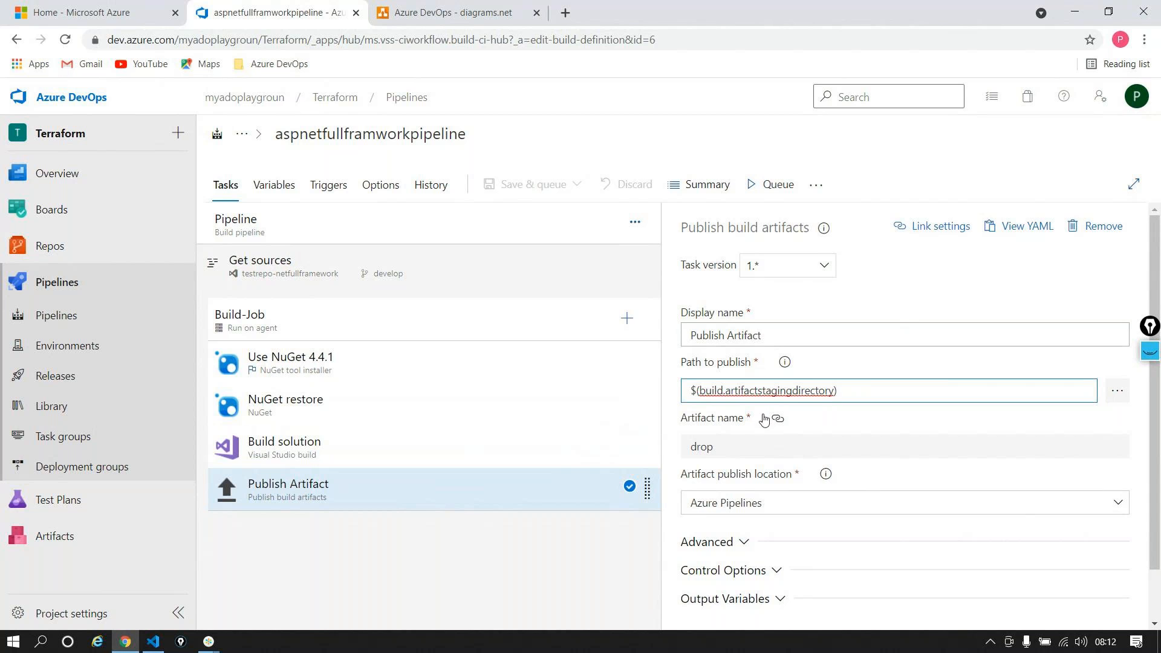
click(412, 370)
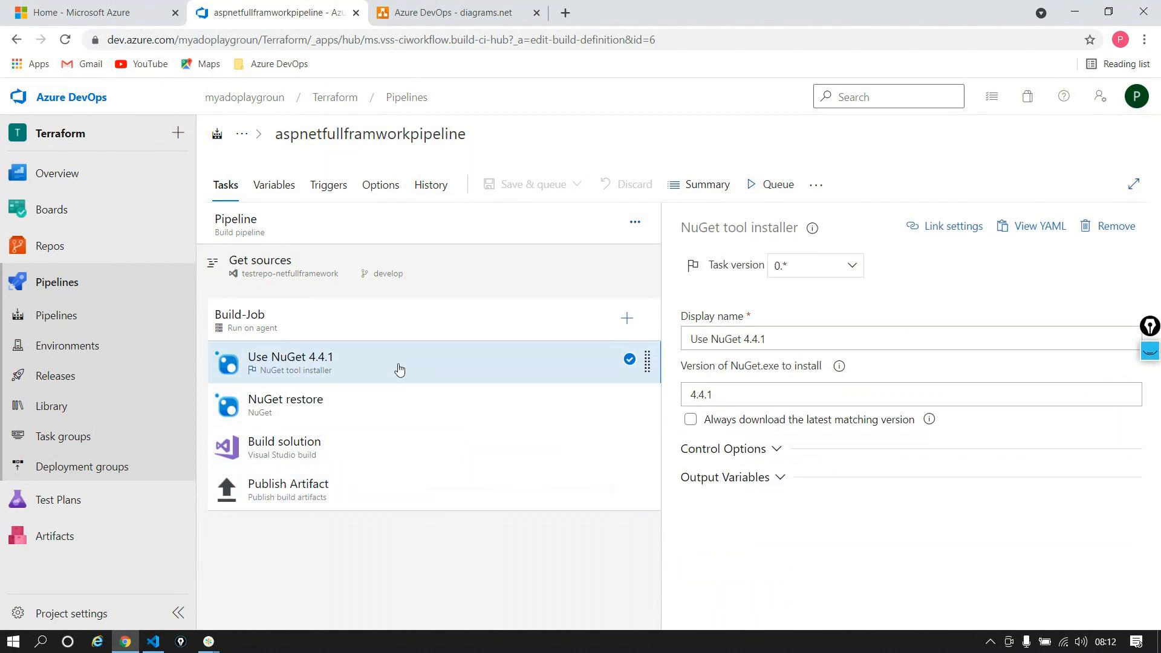
click(391, 406)
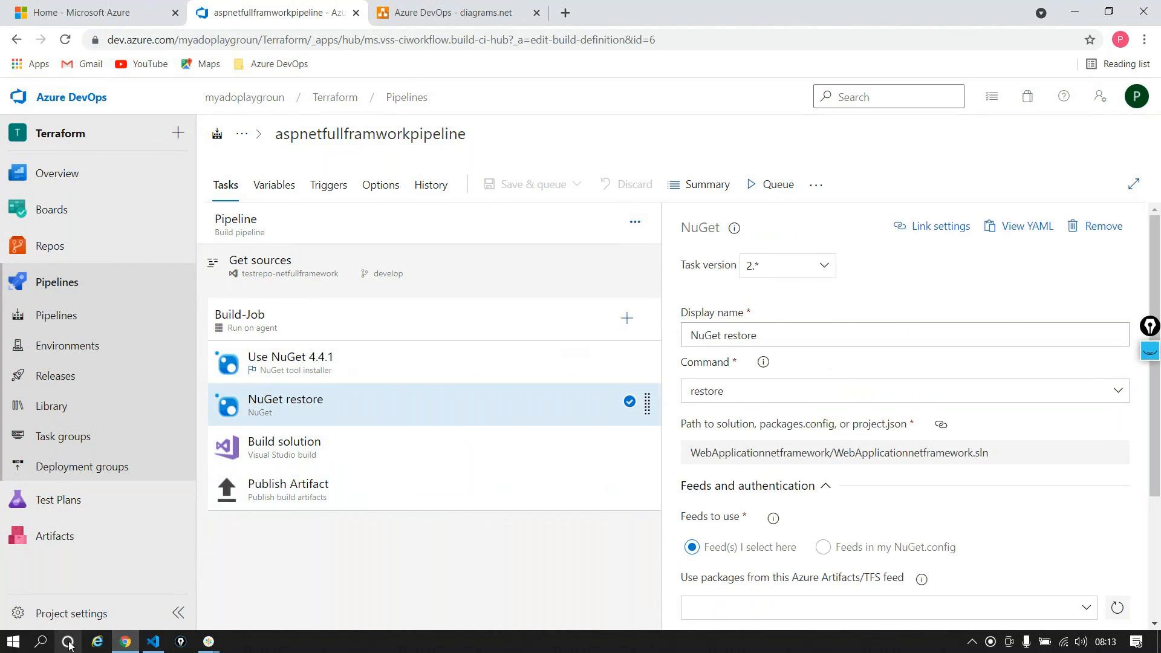
Step: Find Visual Studio 2019 through the Windows search, launch it and bring its start window to the front
click(43, 642)
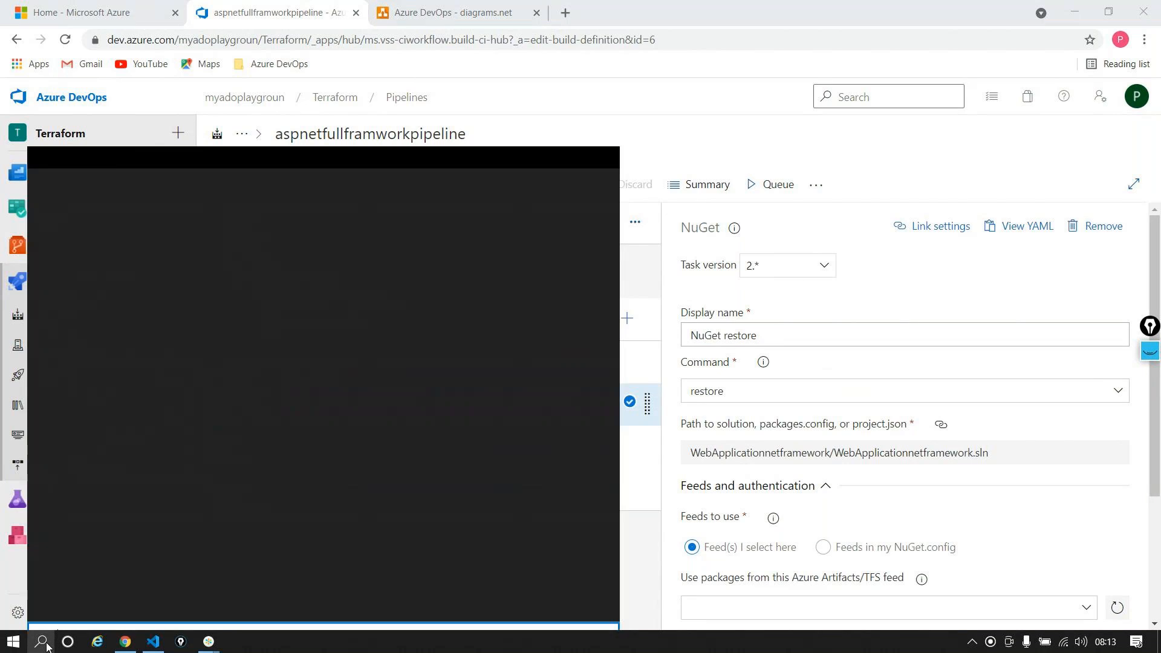
text(visu)
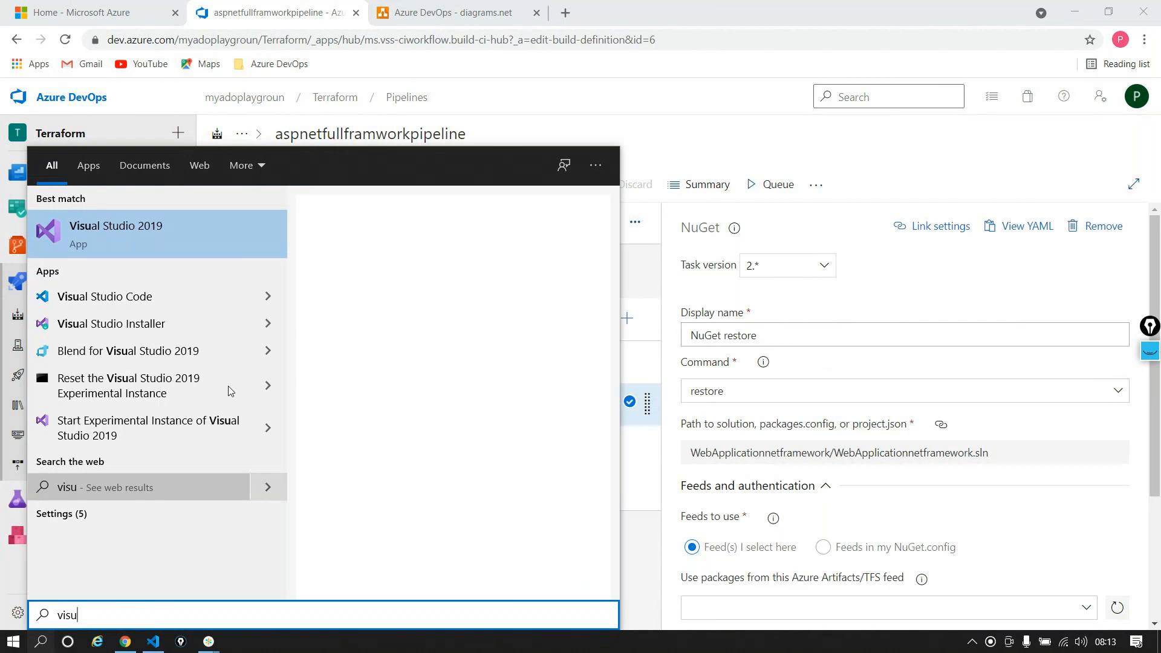
click(347, 352)
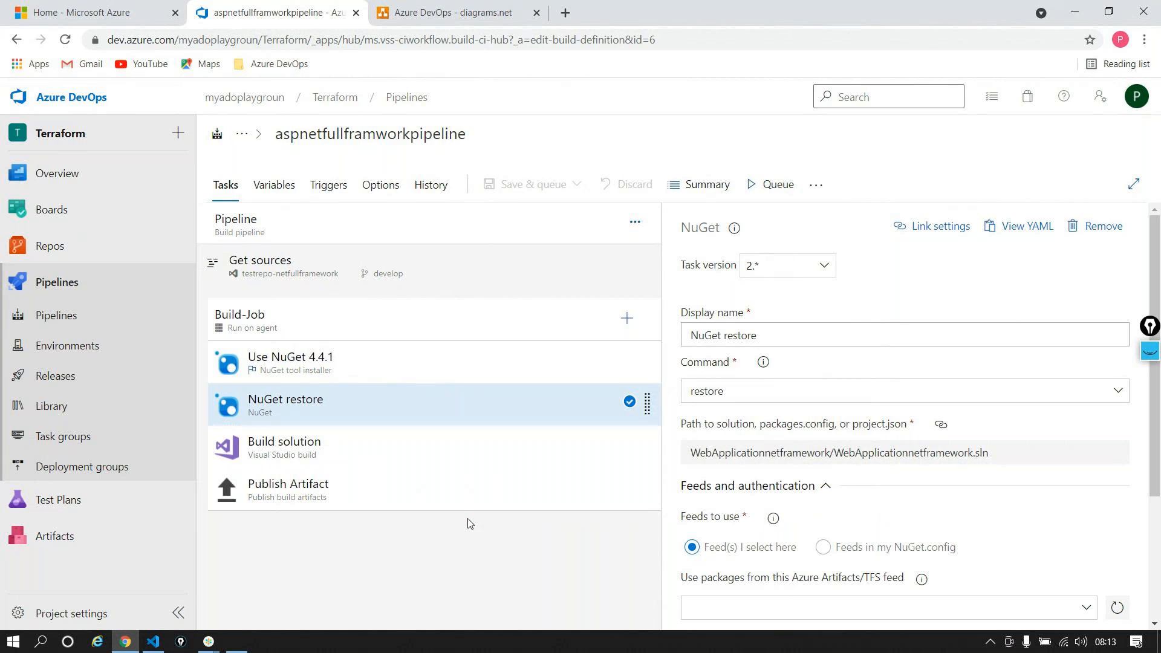
click(237, 641)
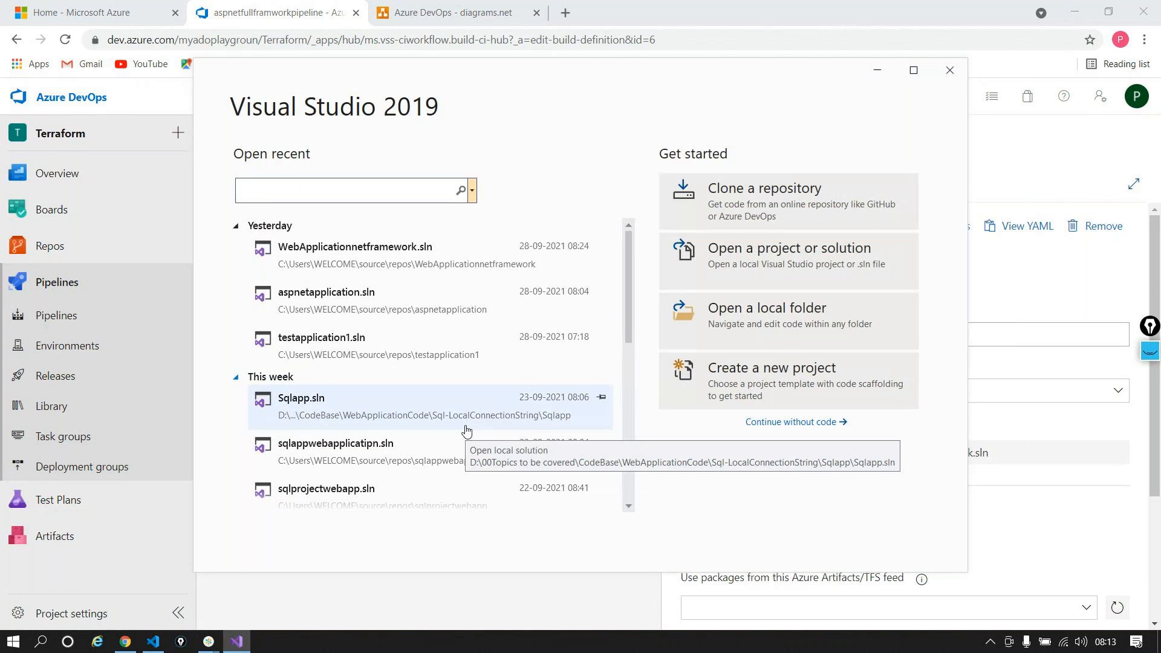
Step: Start a new project from the C# ASP.NET Core Web App template and proceed to its configuration
click(789, 389)
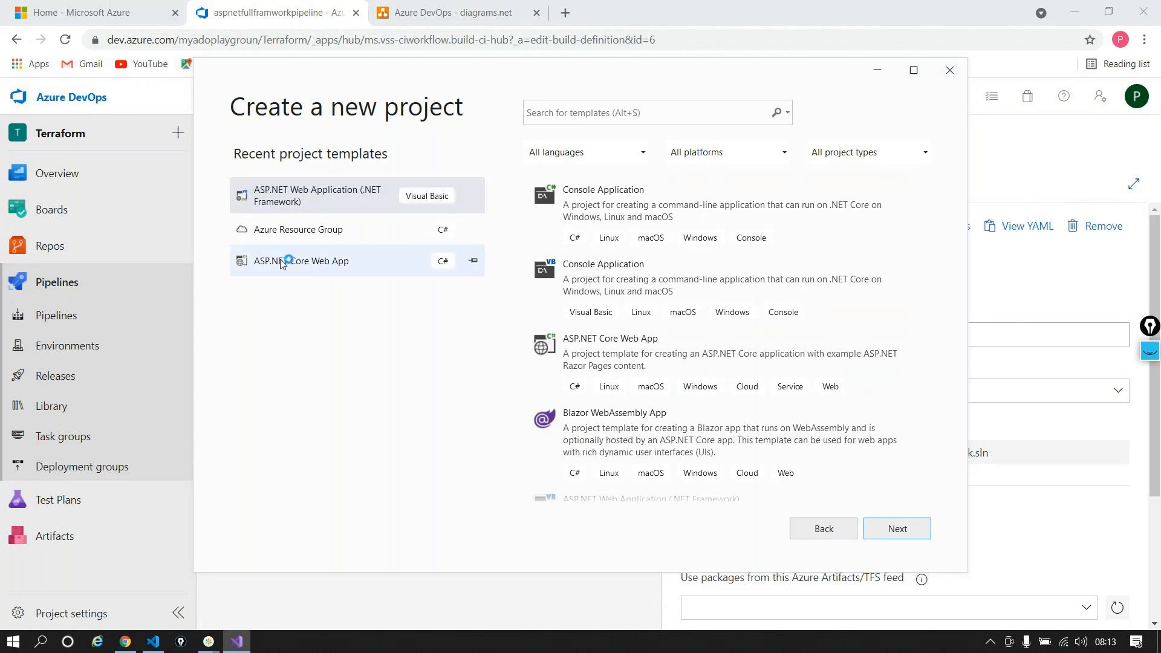
click(284, 260)
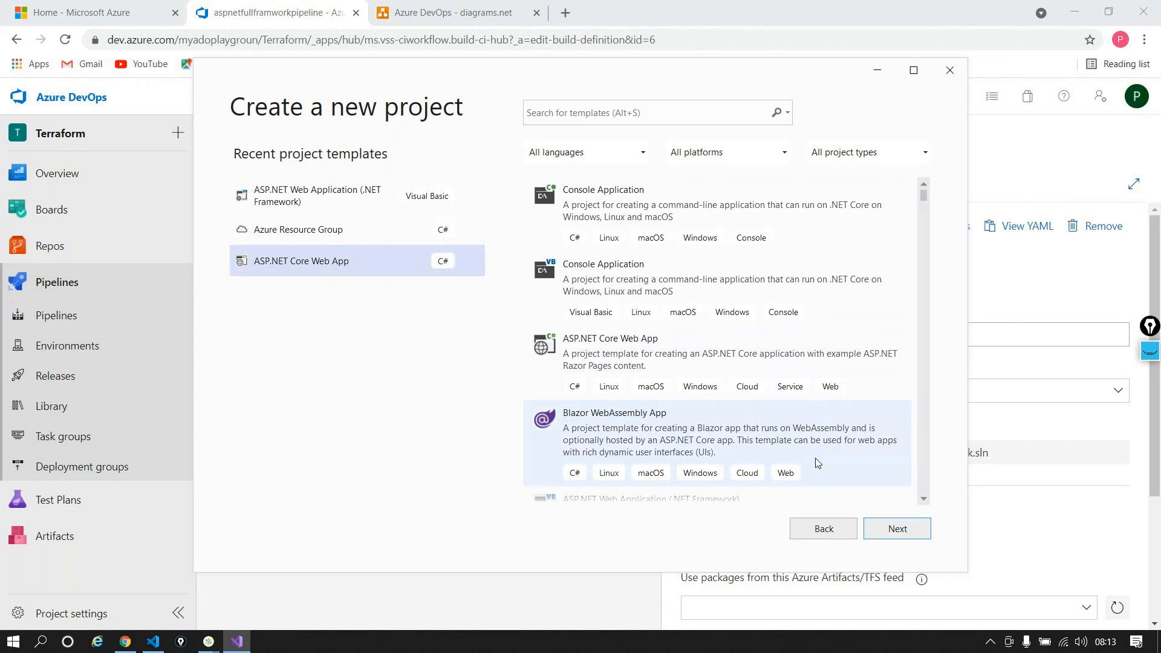
click(895, 527)
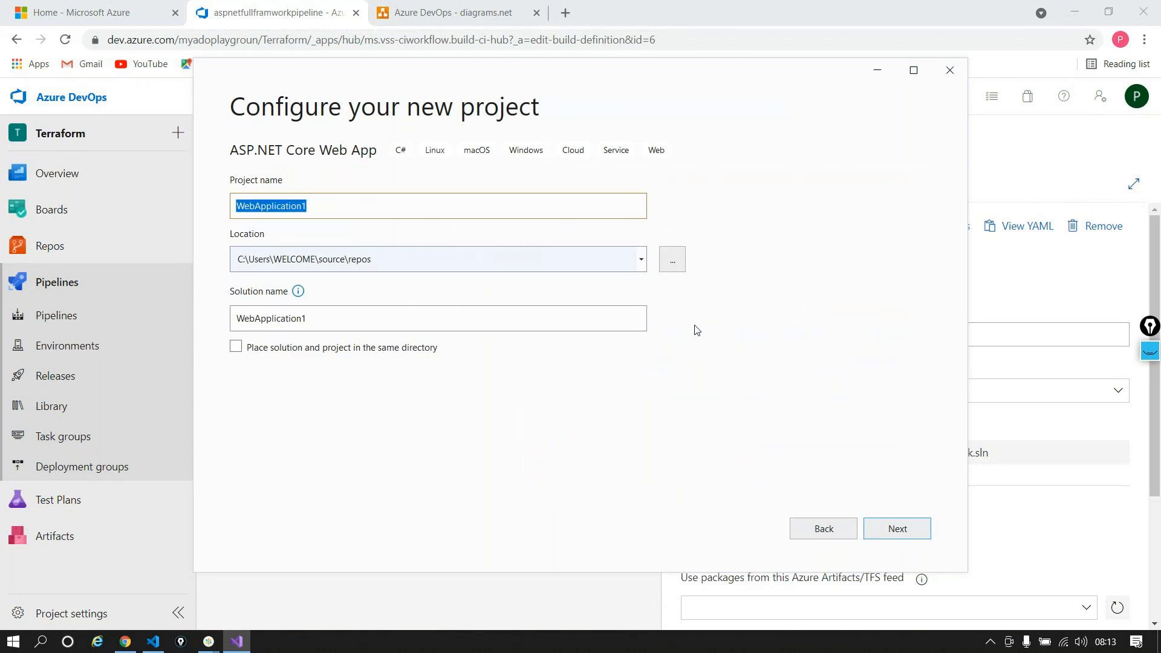
Step: Name the project dotnetcoretestproj and create it with .NET Core 3.1 (Long-term support), no authentication and HTTPS configured
text(do)
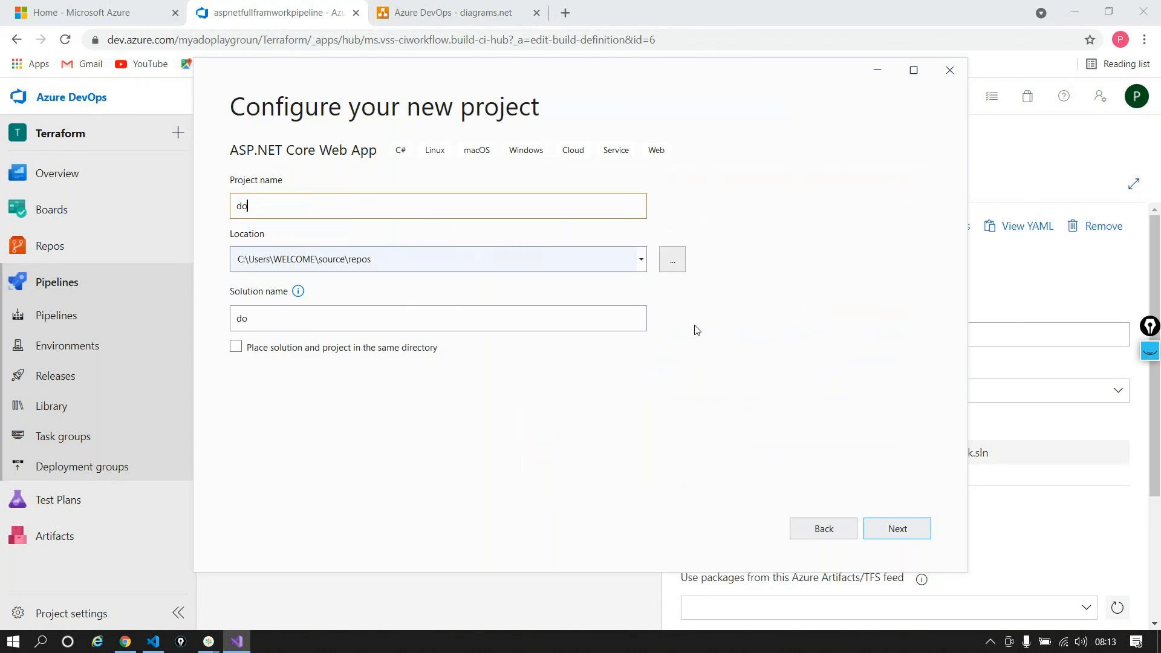
text(tnrt/)
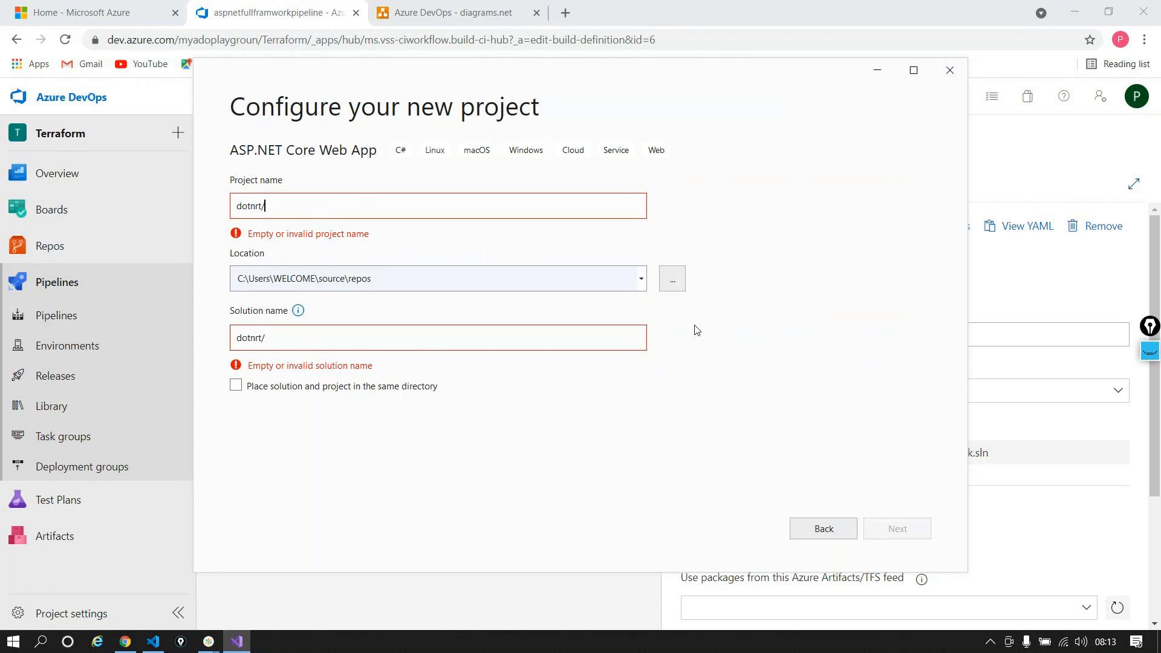
key(BackSpace)
key(BackSpace)
key(BackSpace)
text(etcore)
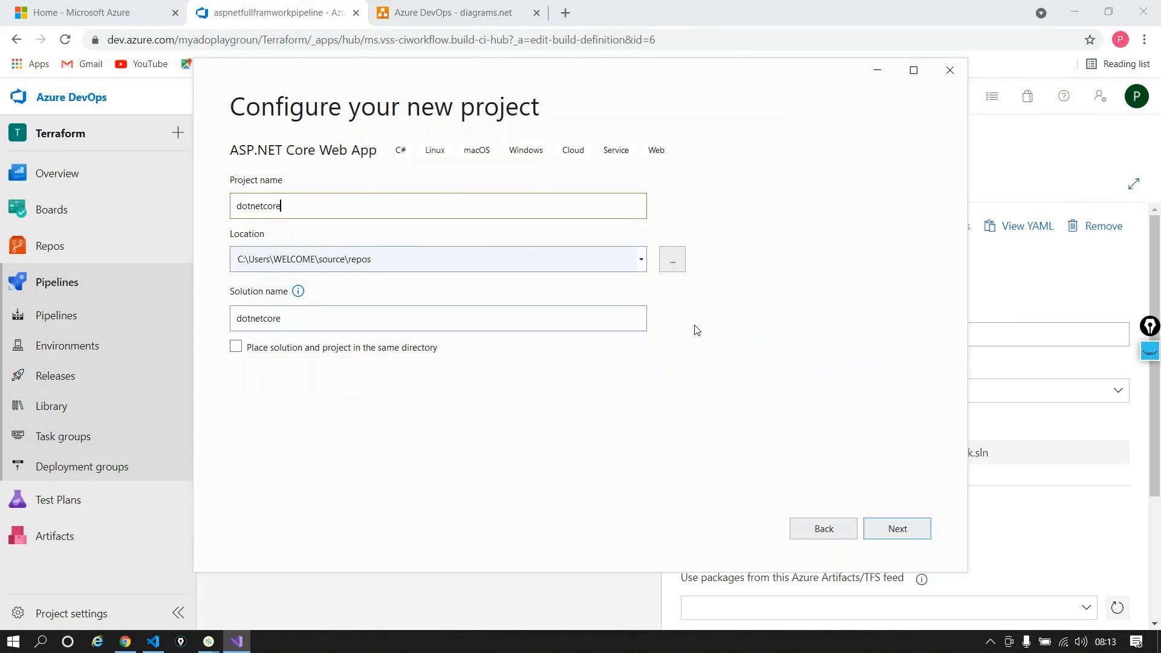
text(testproj)
click(873, 525)
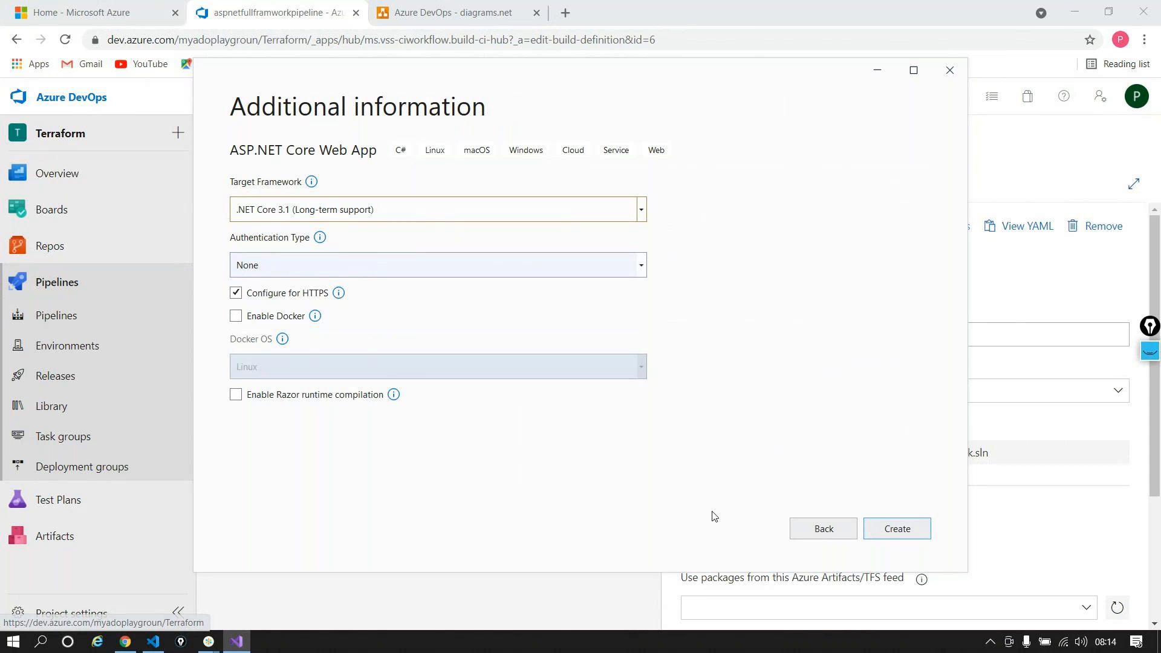
click(895, 528)
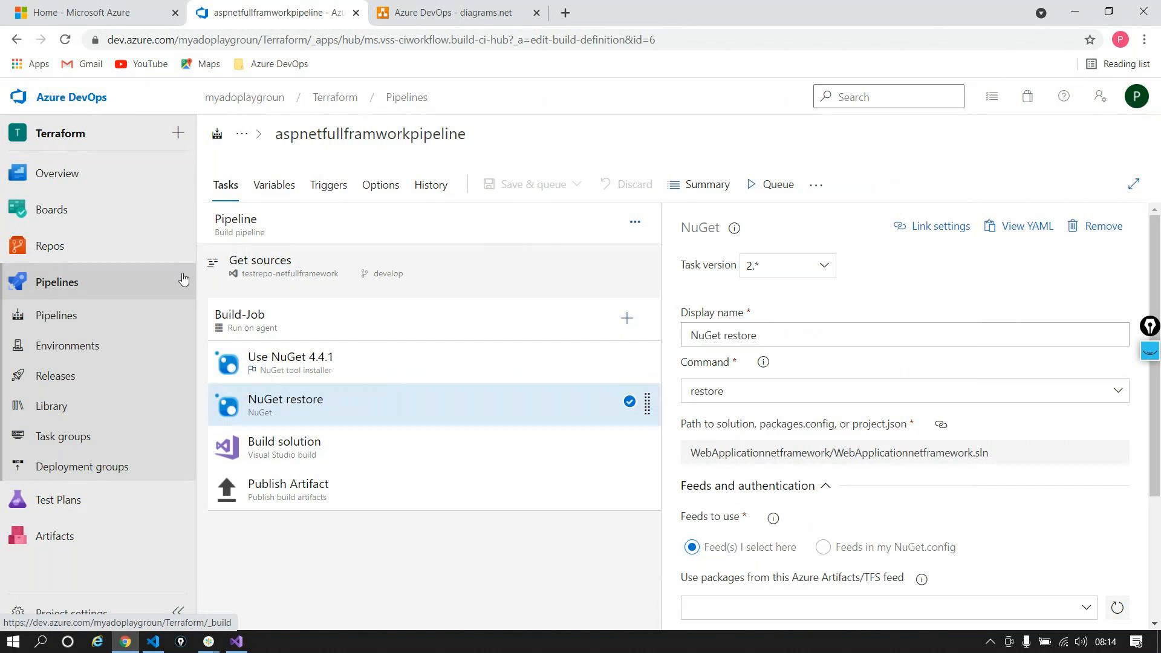
Step: Switch to Azure DevOps and inspect the branch policies of the develop branch in testrepo-netfullframework
mouse_move(48, 248)
click(242, 272)
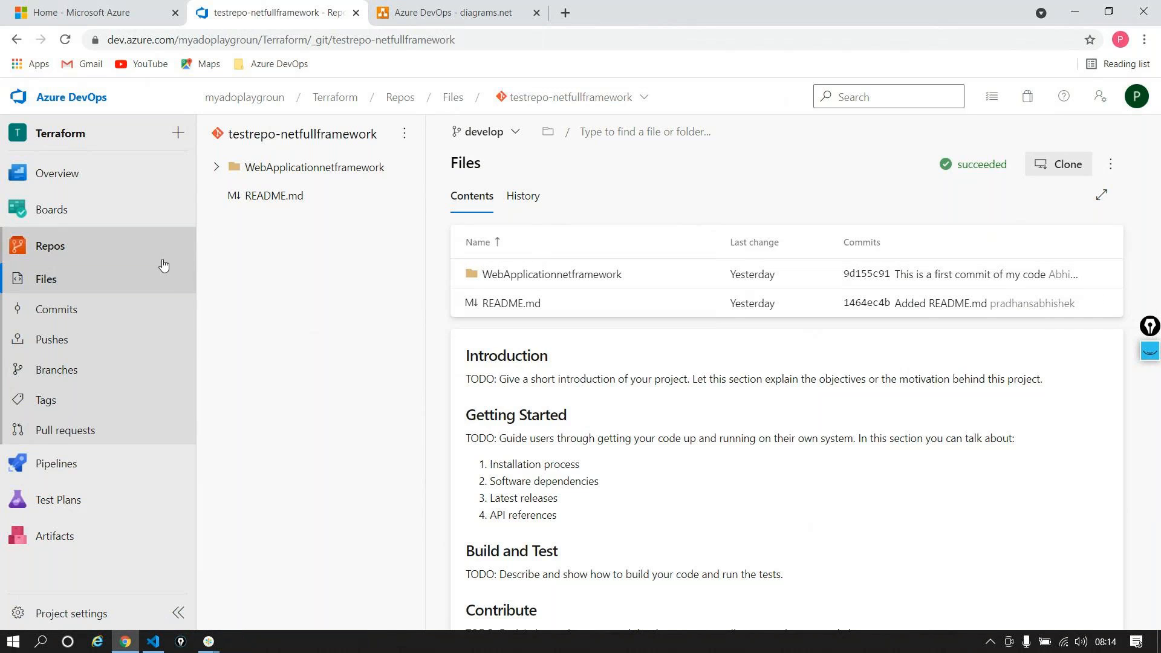
click(81, 368)
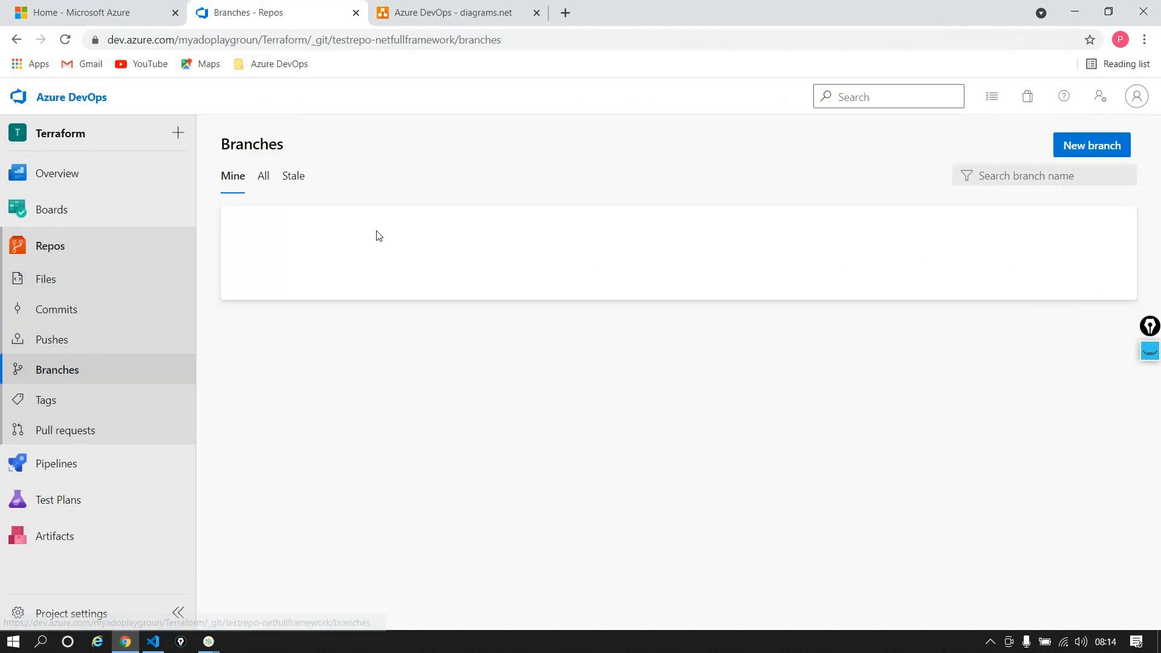
click(324, 256)
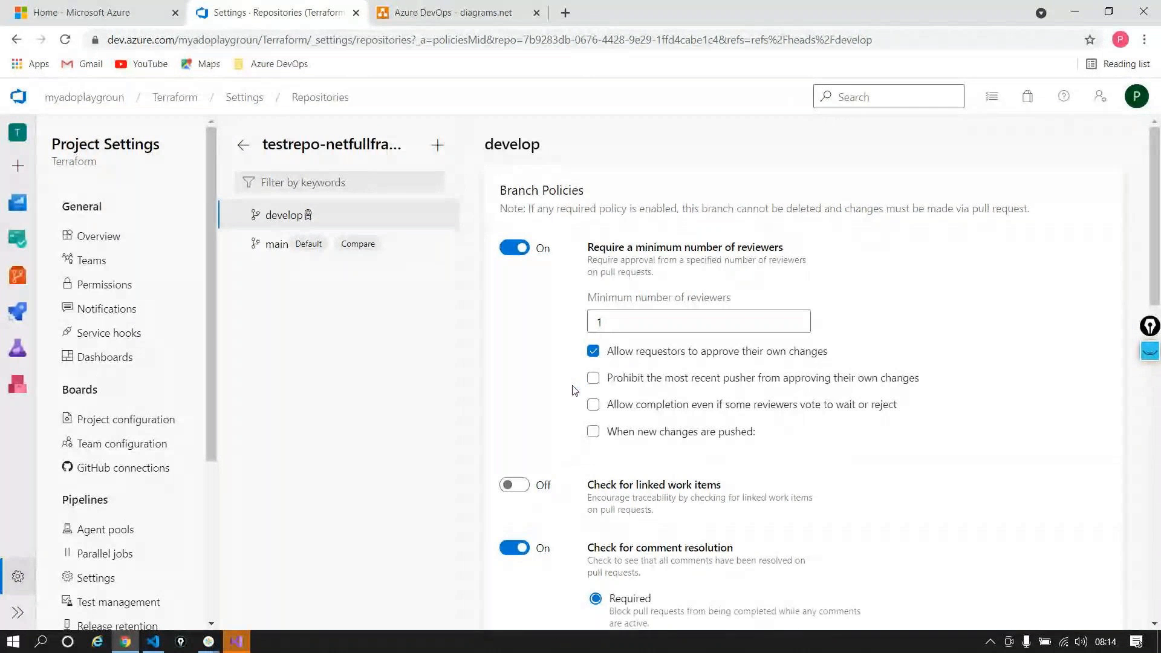
Step: Create the branch feature/aspnetcore based on develop in the testrepo-netfullframework repository
click(14, 278)
click(484, 132)
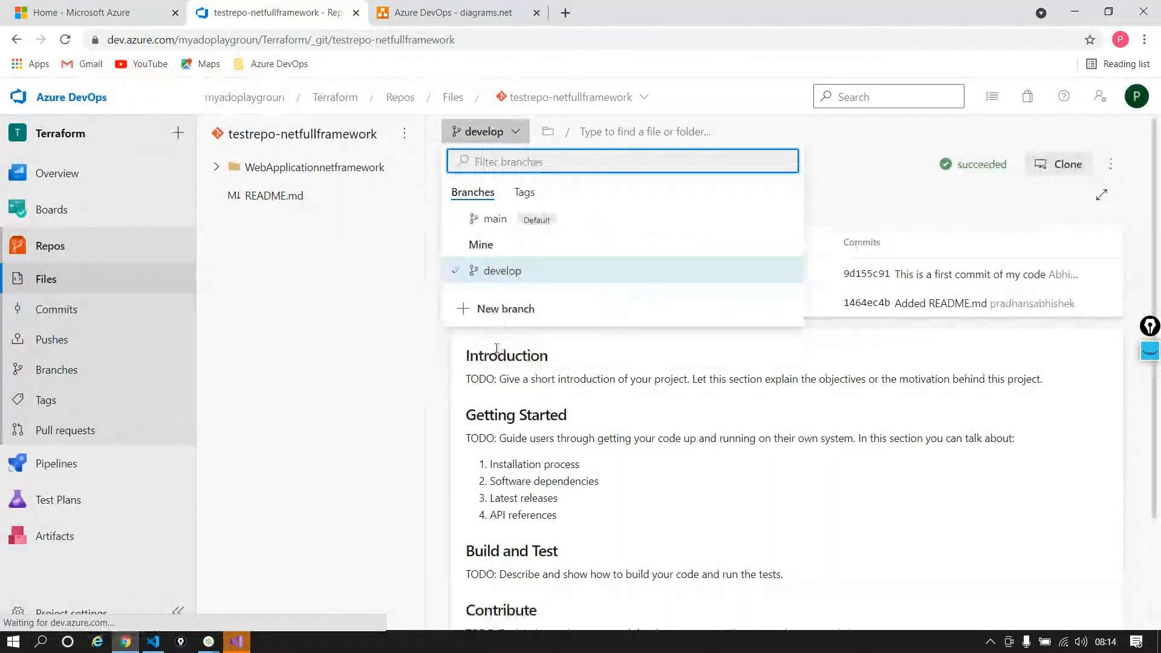
click(484, 308)
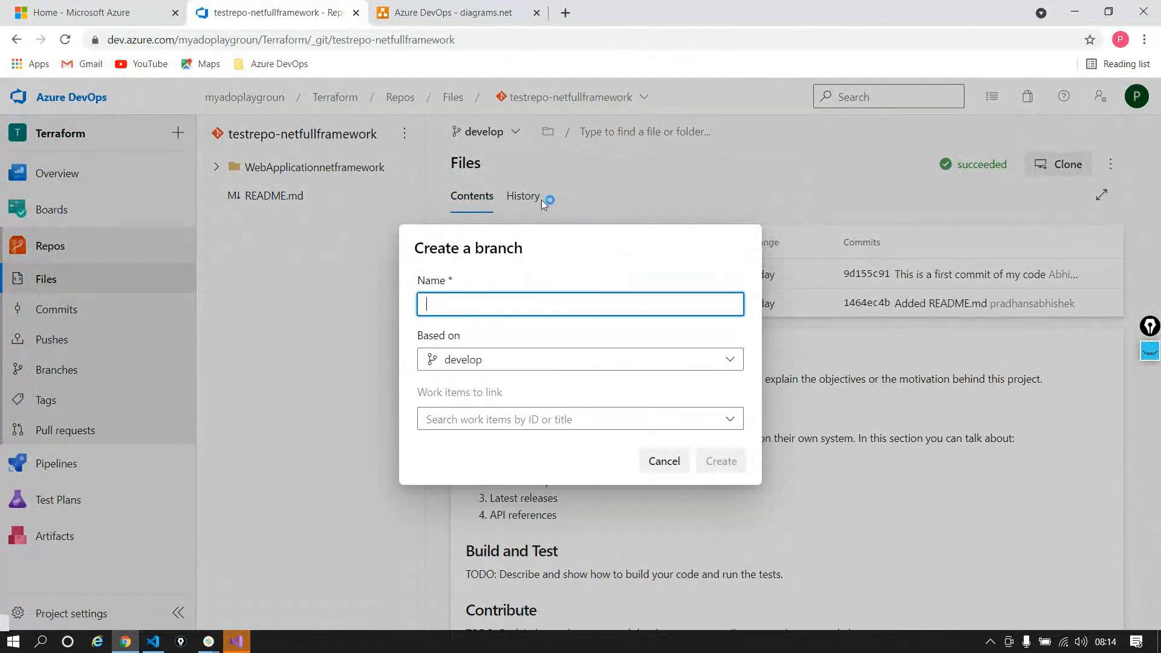
text(feature/asp.)
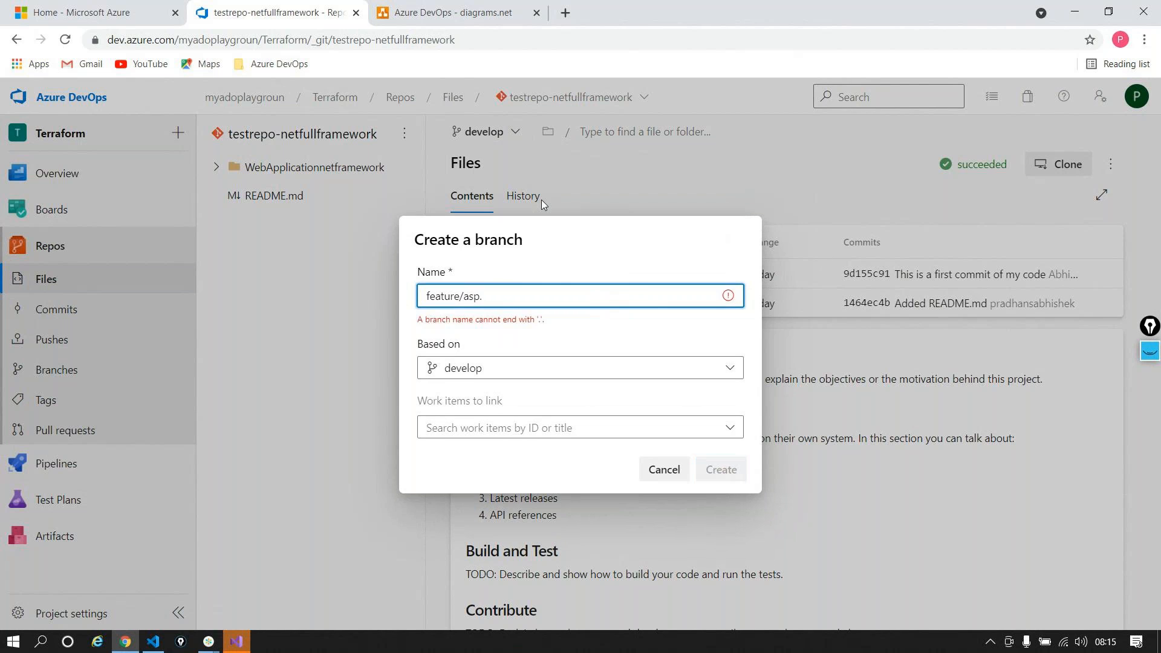
key(BackSpace)
text(netcore)
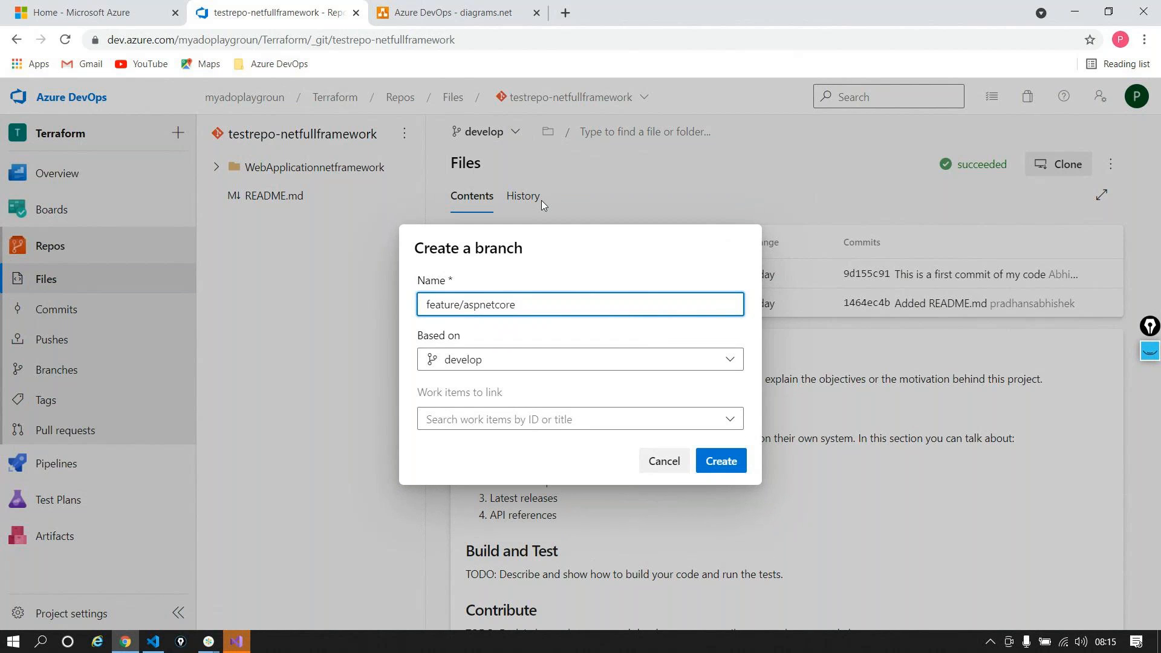
click(719, 464)
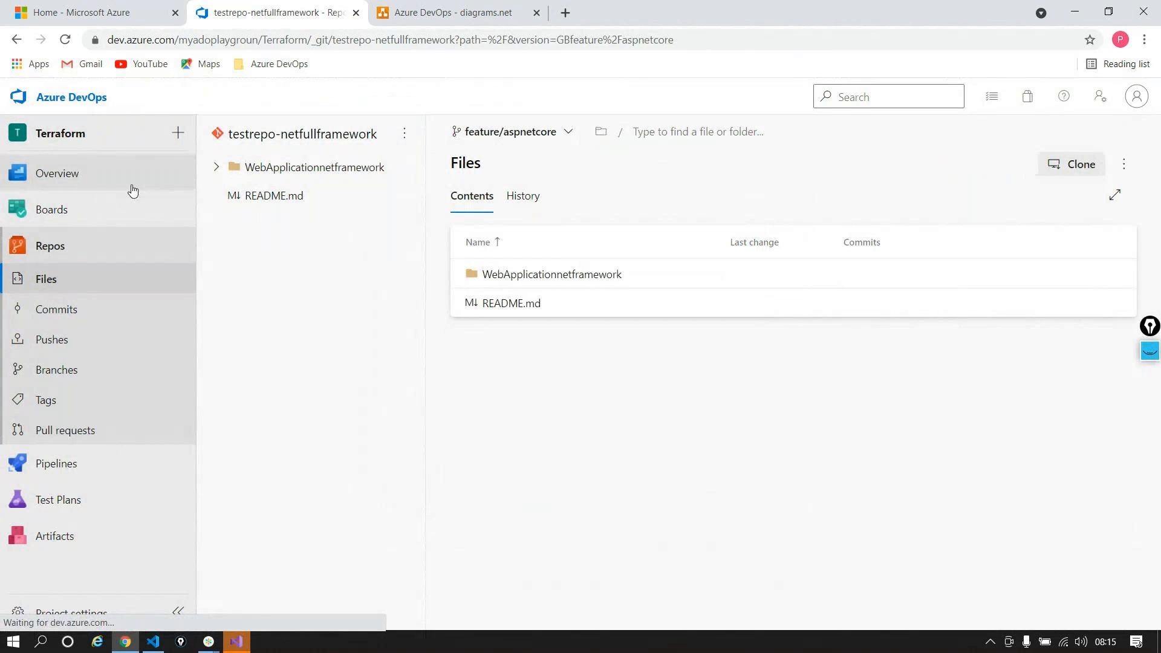
Step: Check the new project in Visual Studio, then start cloning testrepo-netfullframework from Azure DevOps into Visual Studio Code
click(247, 646)
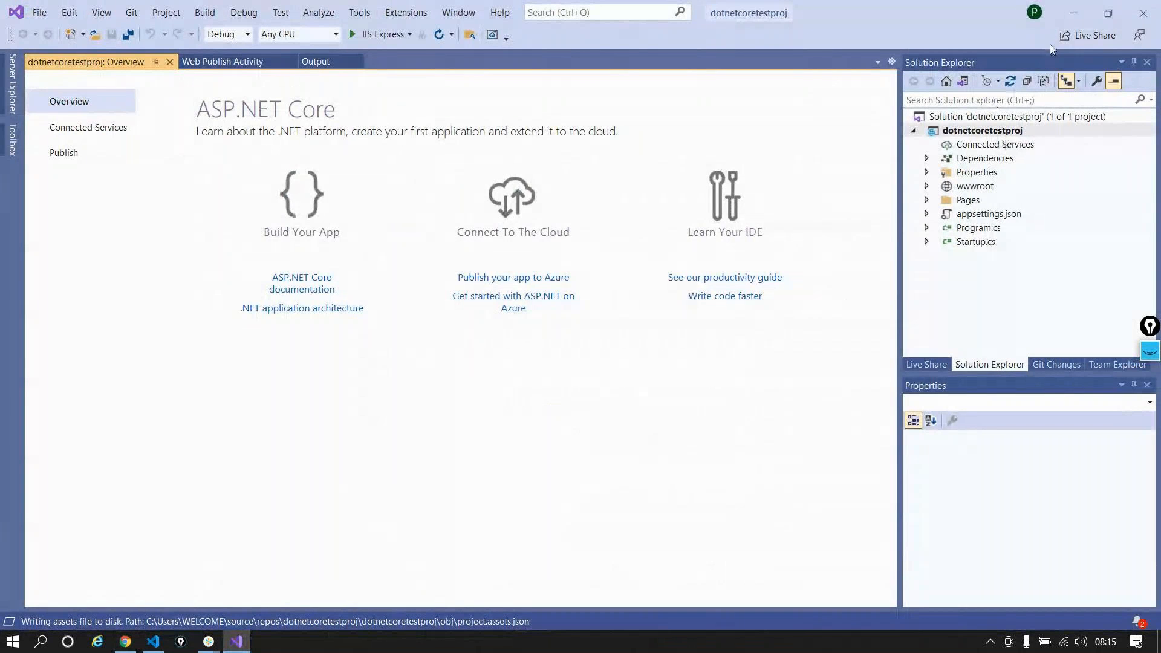
click(1073, 12)
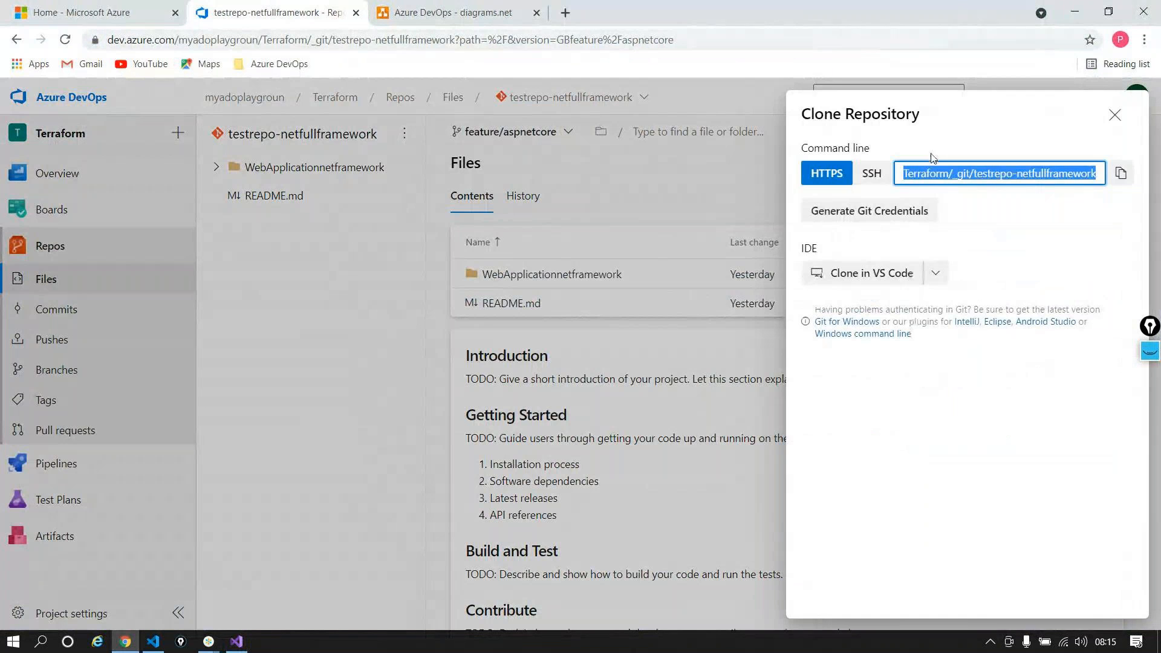
click(875, 275)
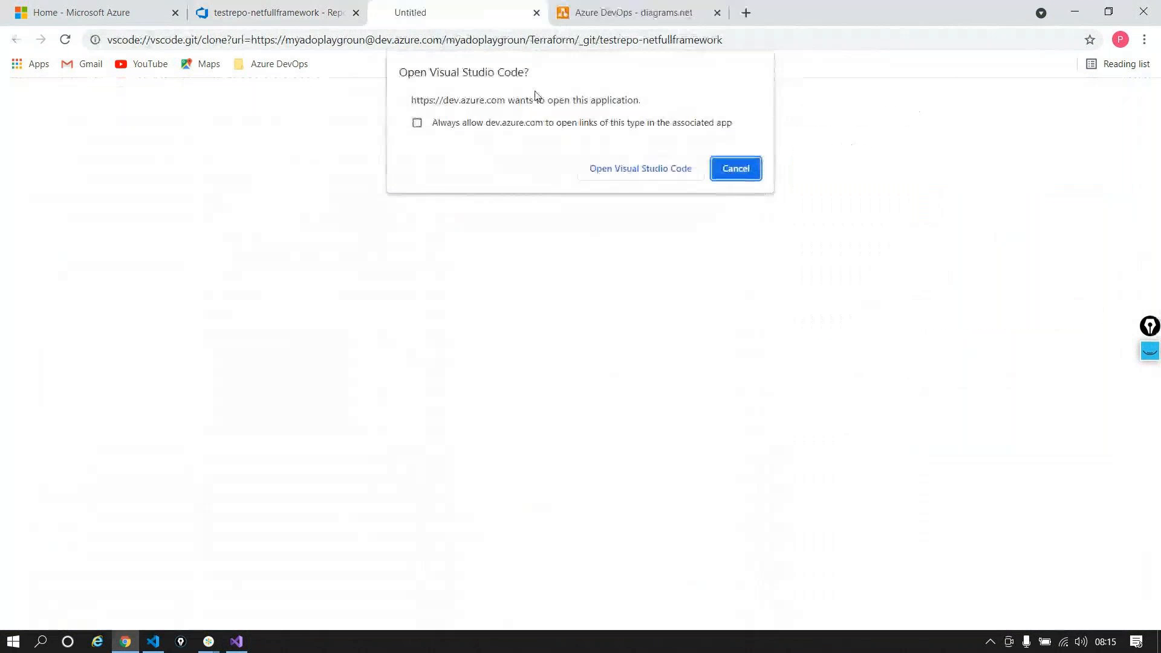
click(638, 179)
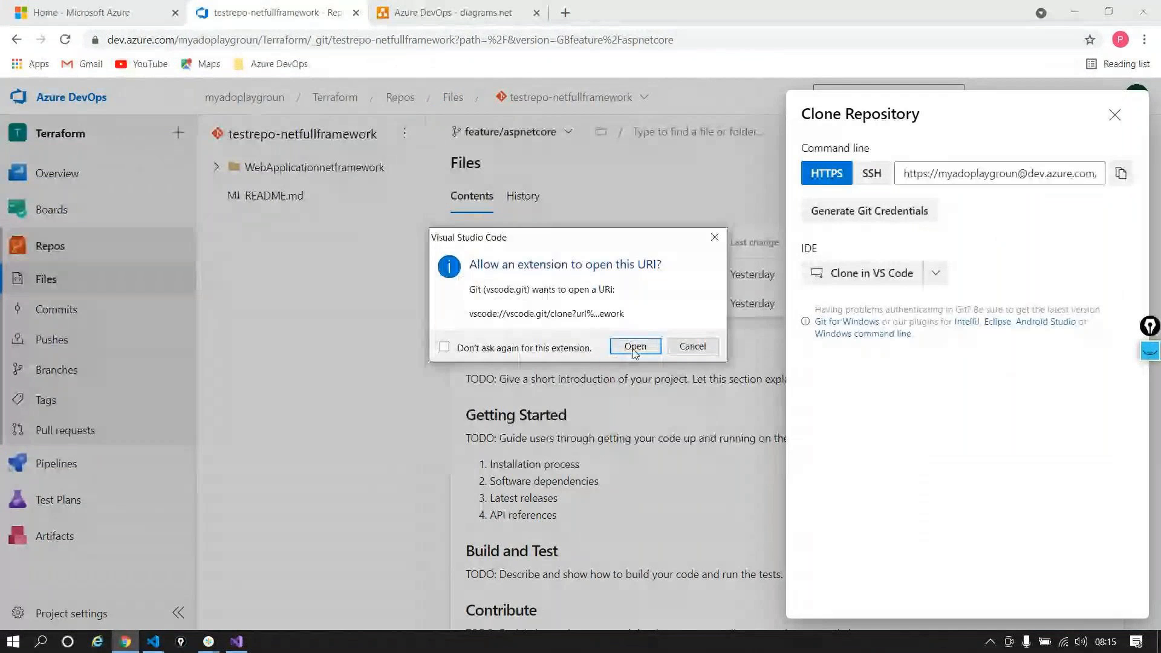
click(636, 349)
Step: Create the folder aspcore in gitrepo on drive H: and use it as the location for the cloned repository
drag(117, 136, 114, 216)
click(69, 268)
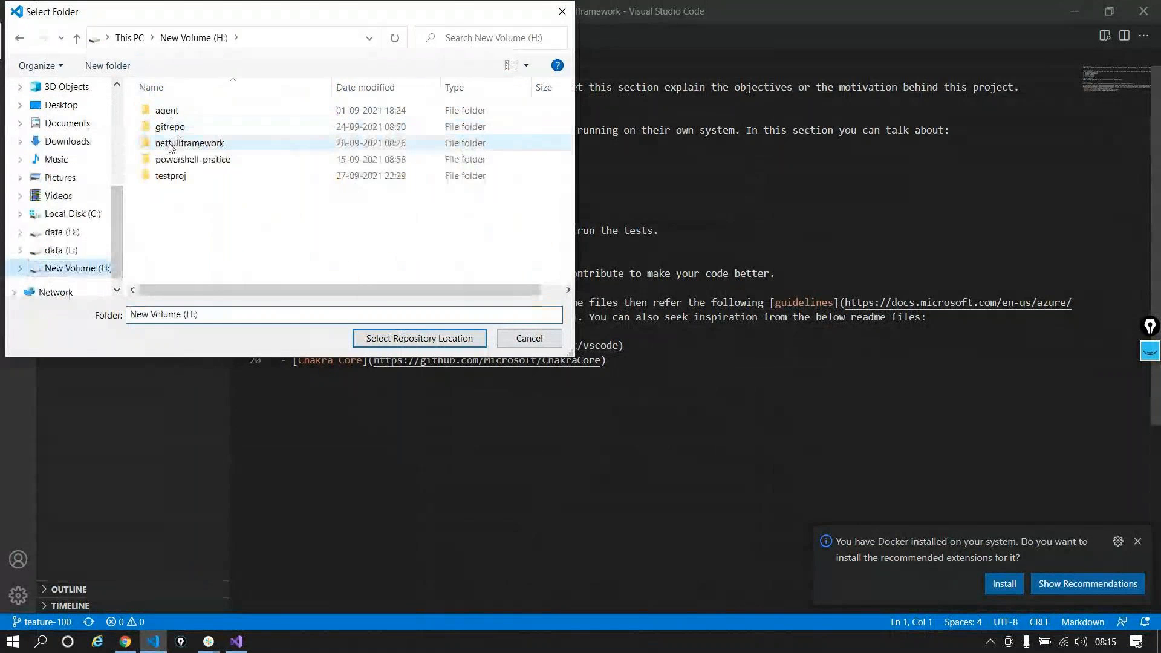
double_click(173, 126)
click(107, 65)
text(asp)
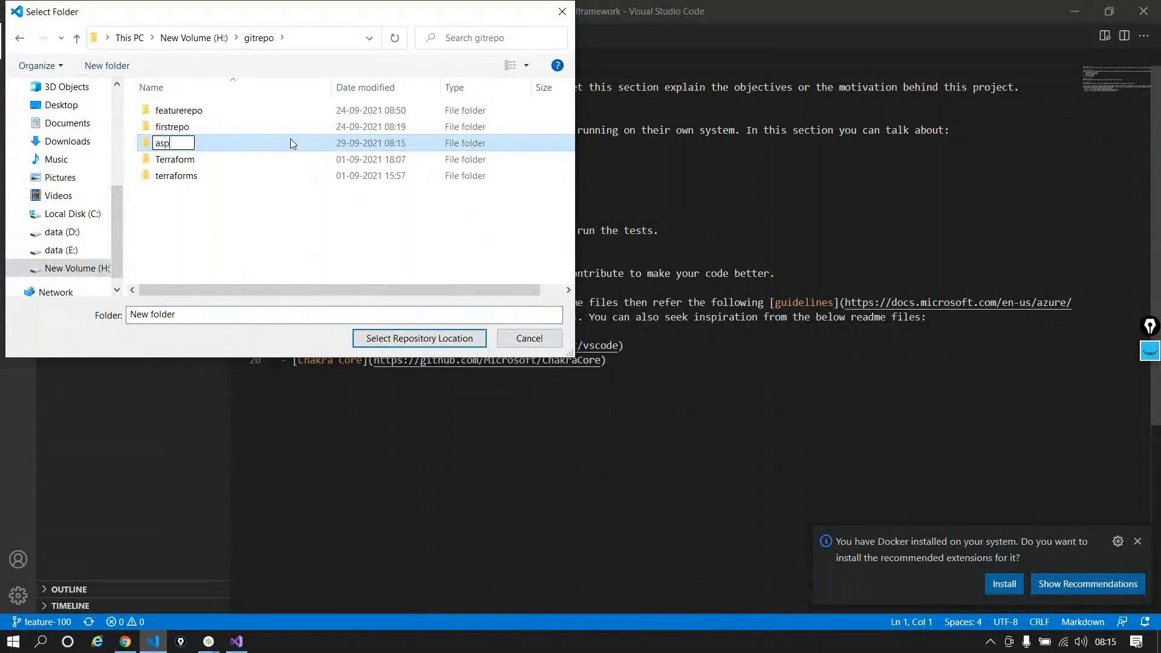
text(core)
key(Return)
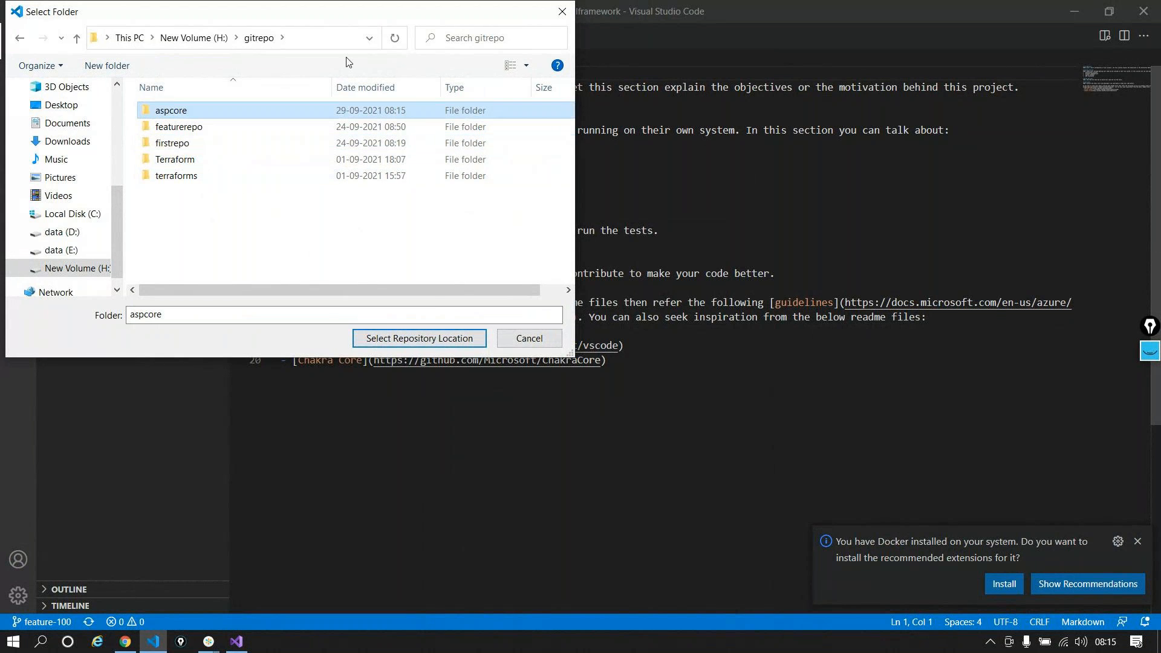
click(482, 336)
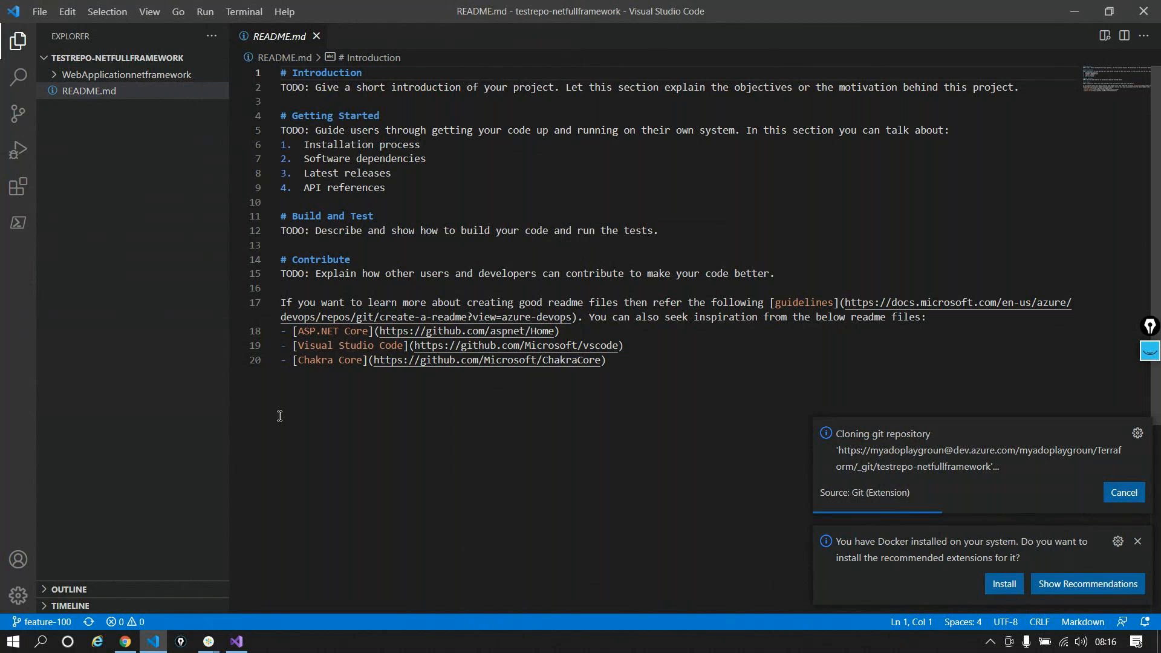
Step: Switch to Azure DevOps and try to clone the repository with Visual Studio as the IDE
click(126, 642)
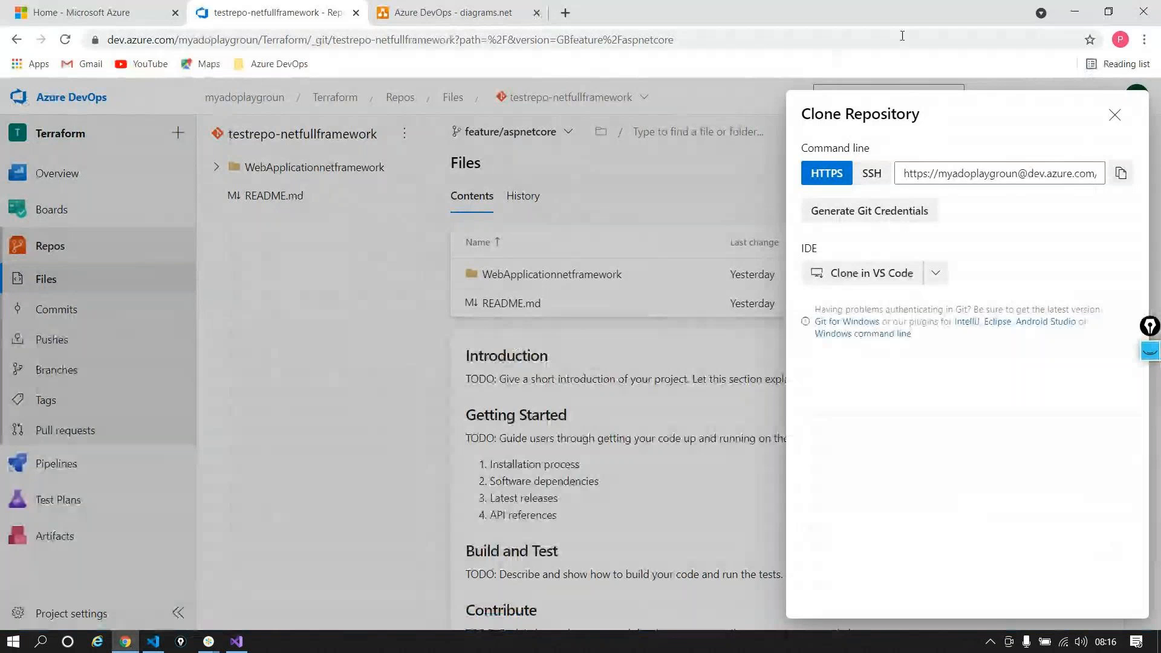
click(935, 275)
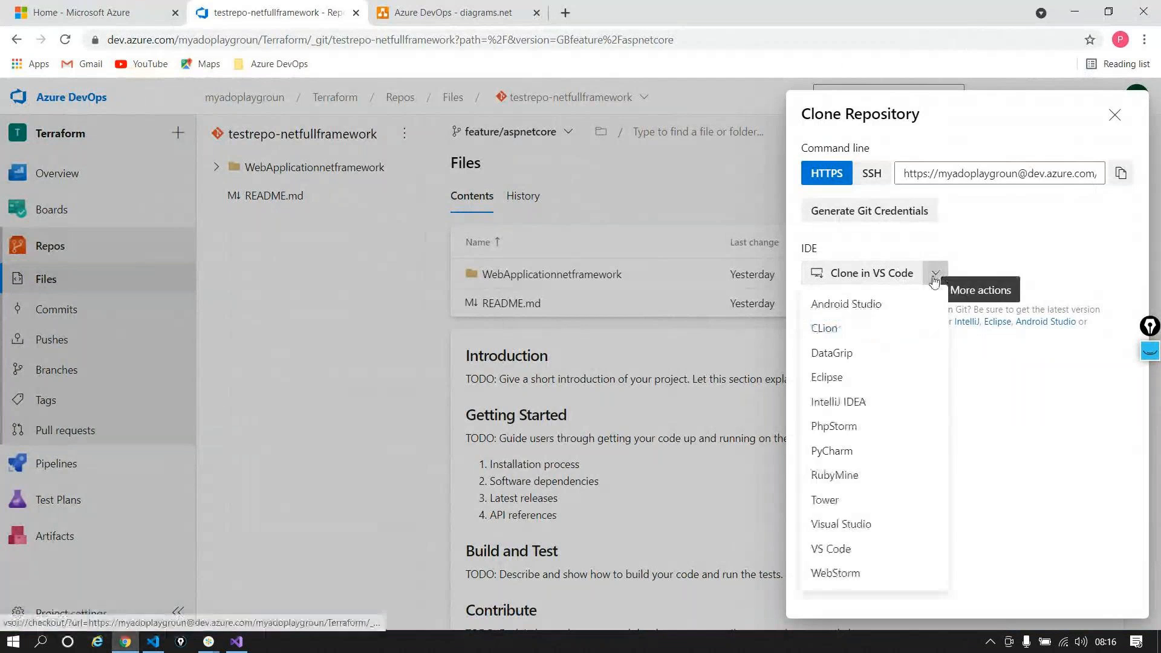
click(841, 532)
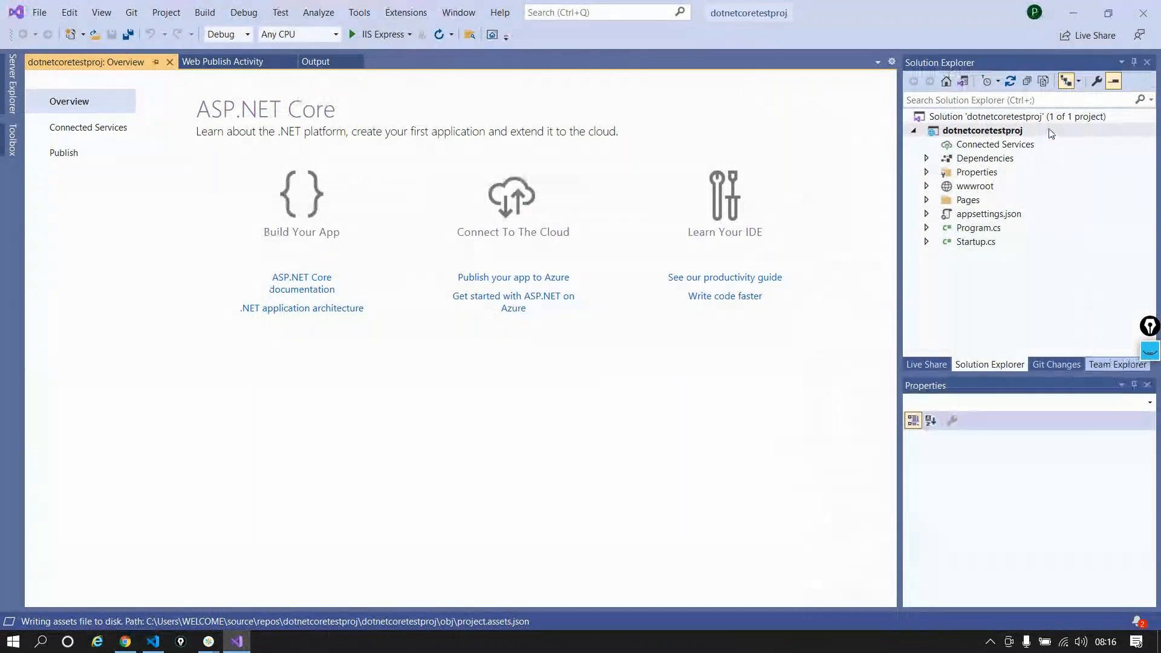
click(1116, 364)
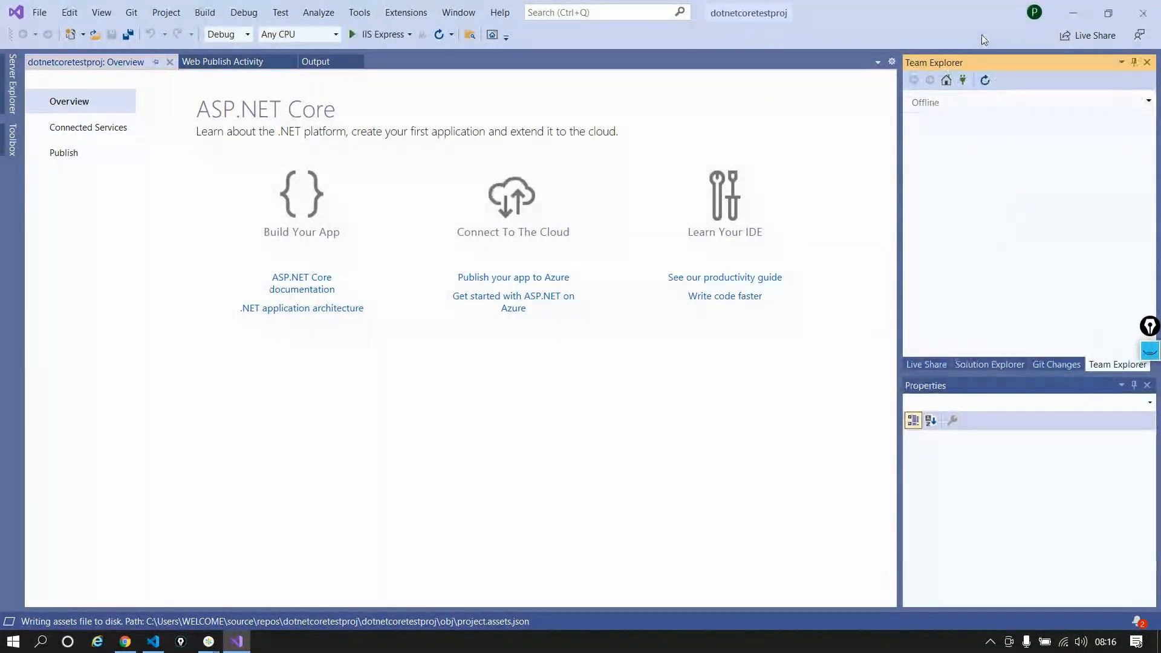
click(963, 81)
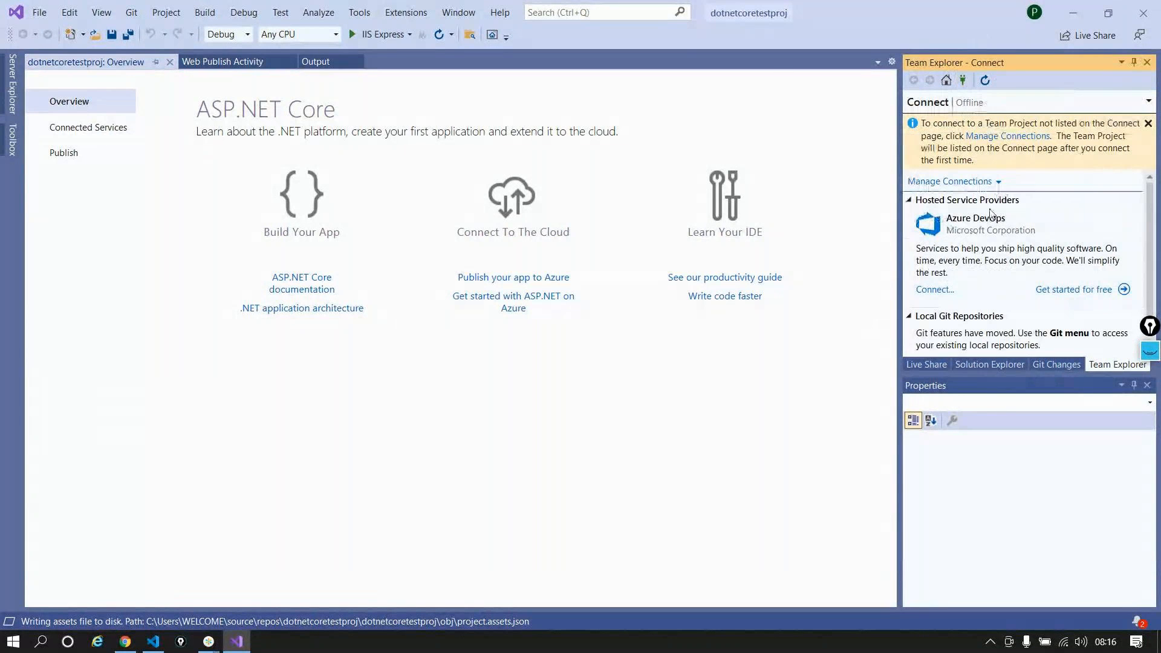
click(934, 289)
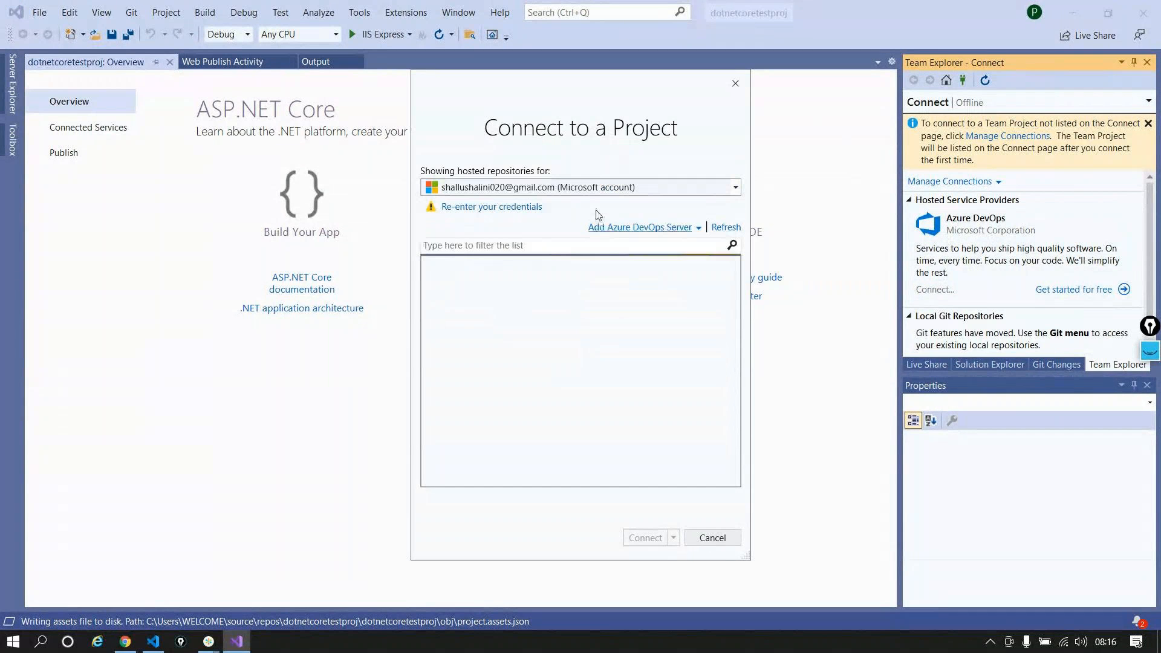
click(677, 190)
click(523, 217)
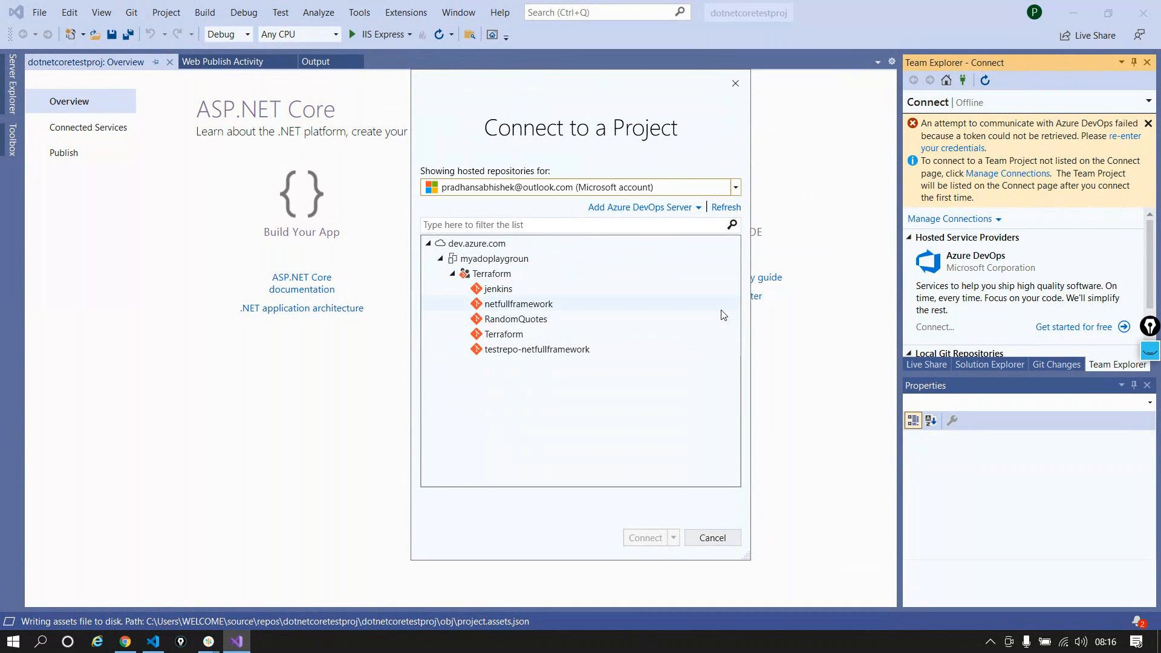
click(735, 84)
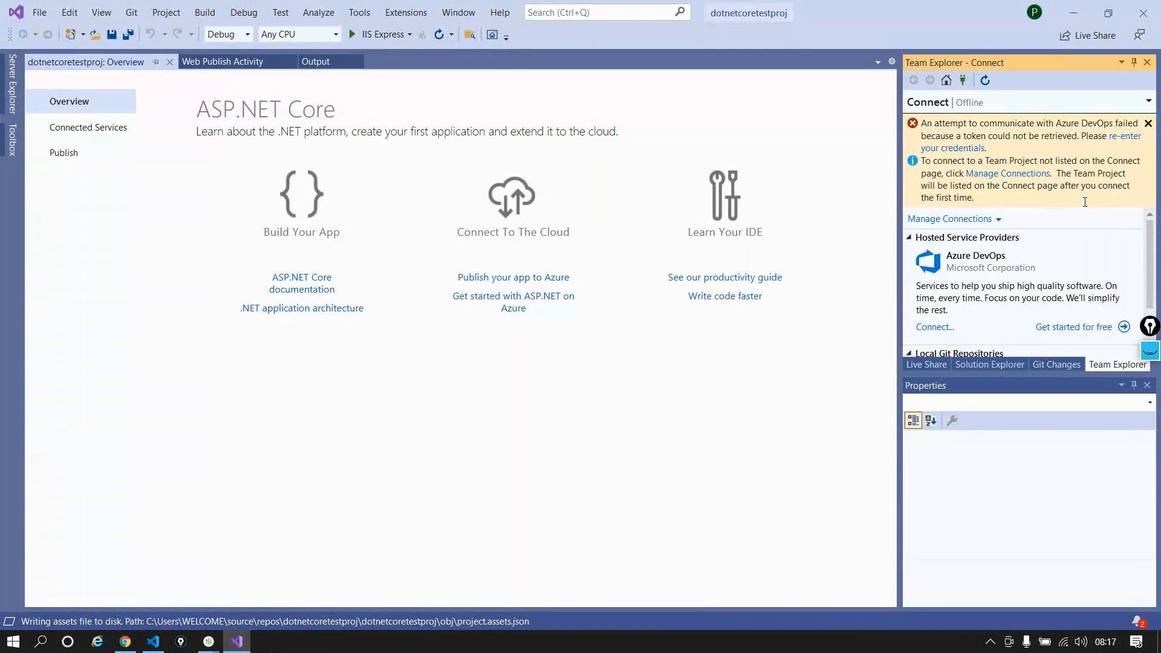
click(1148, 124)
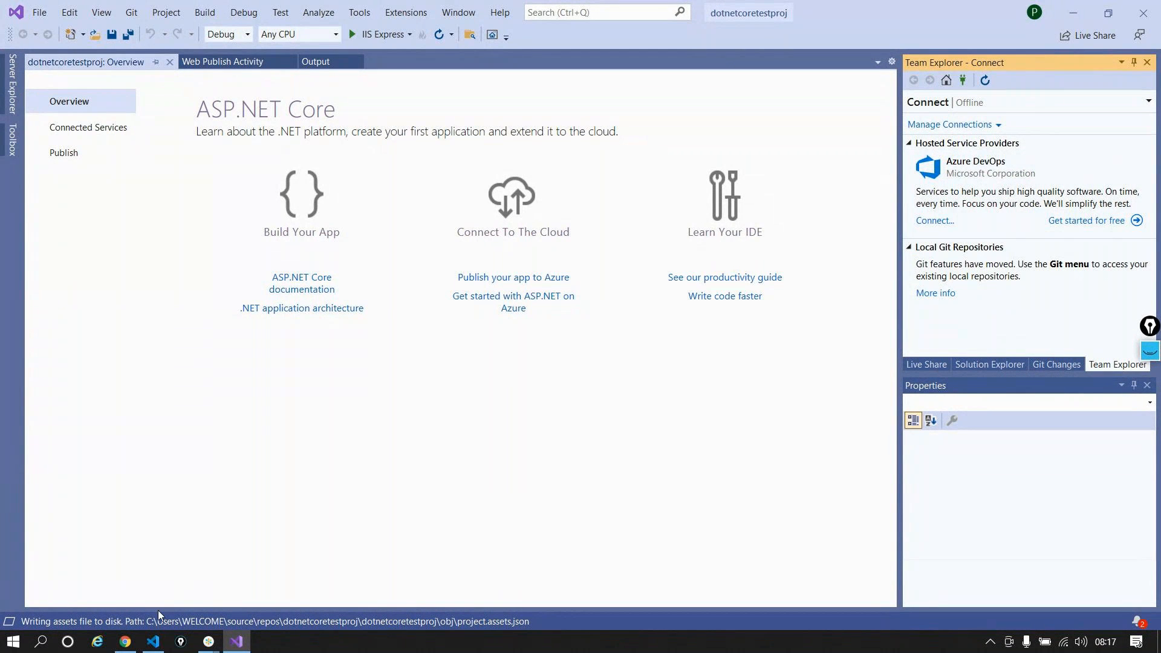
Step: Switch to Visual Studio Code and open the newly cloned testrepo-netfullframework repository in the current window
click(154, 642)
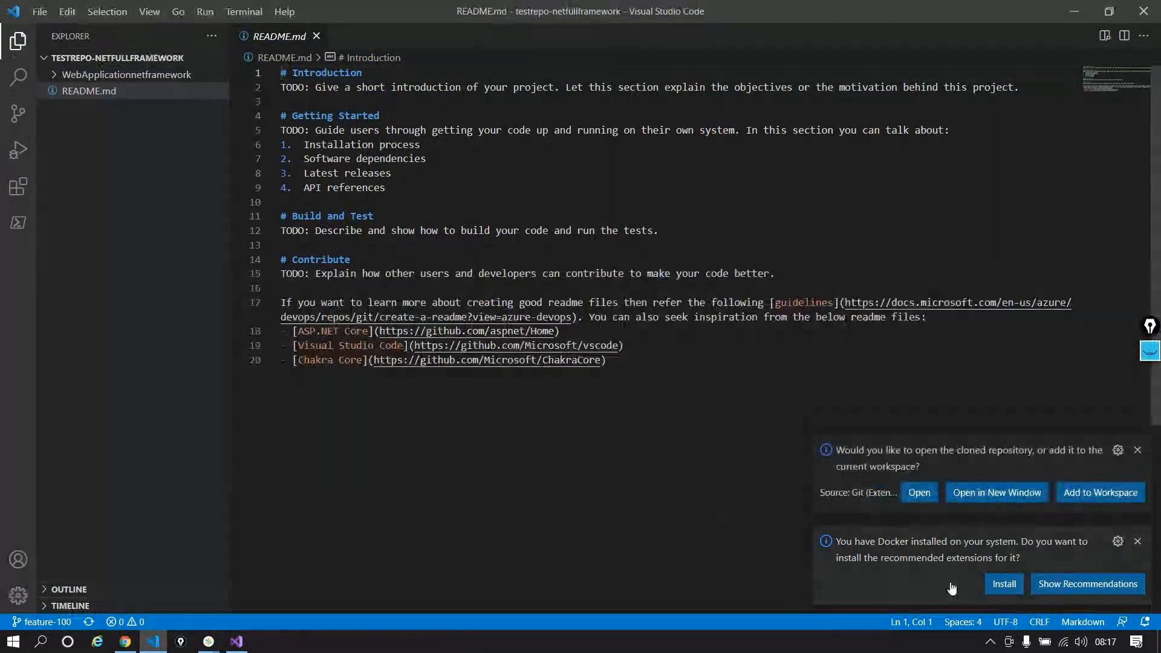
click(920, 492)
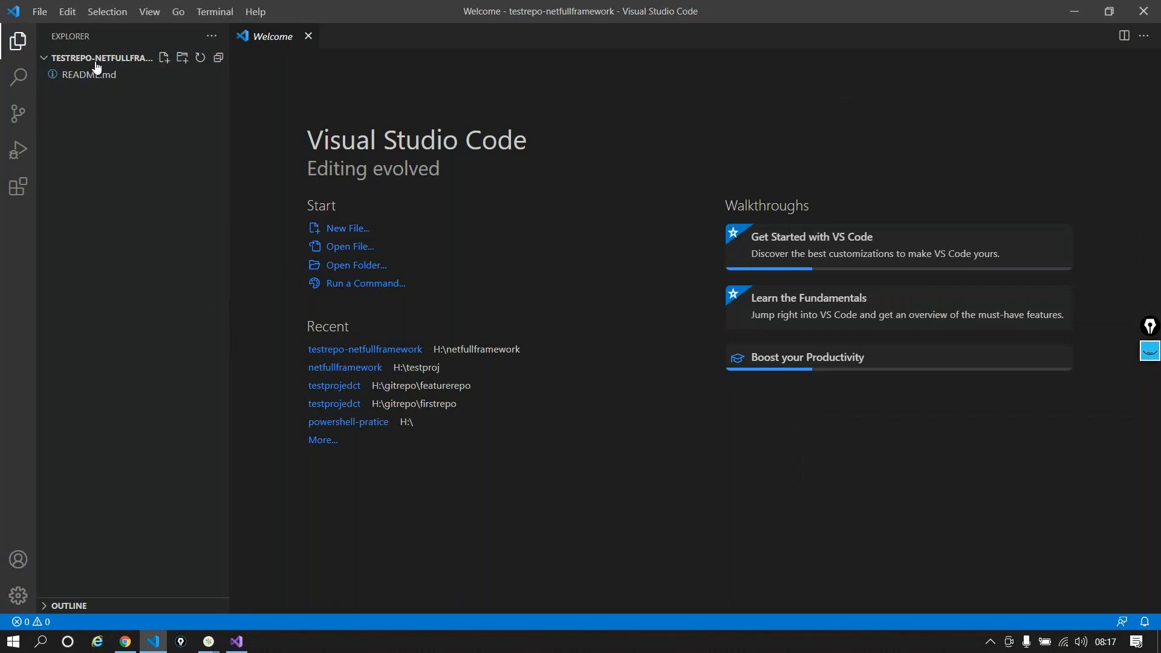
click(46, 60)
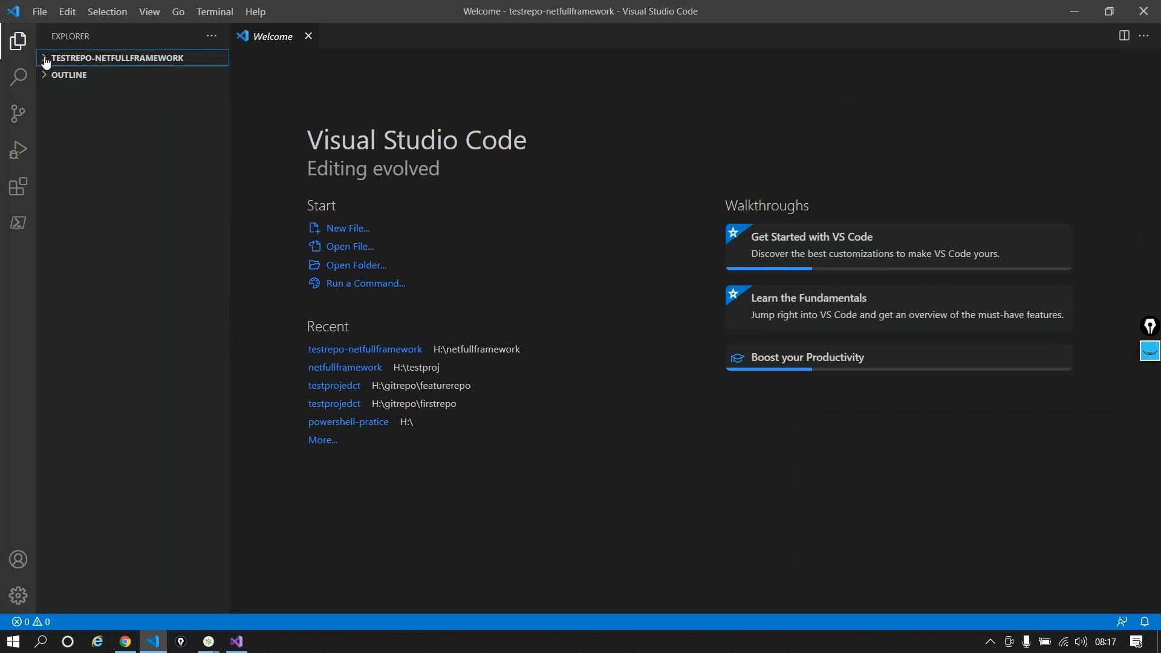
click(46, 60)
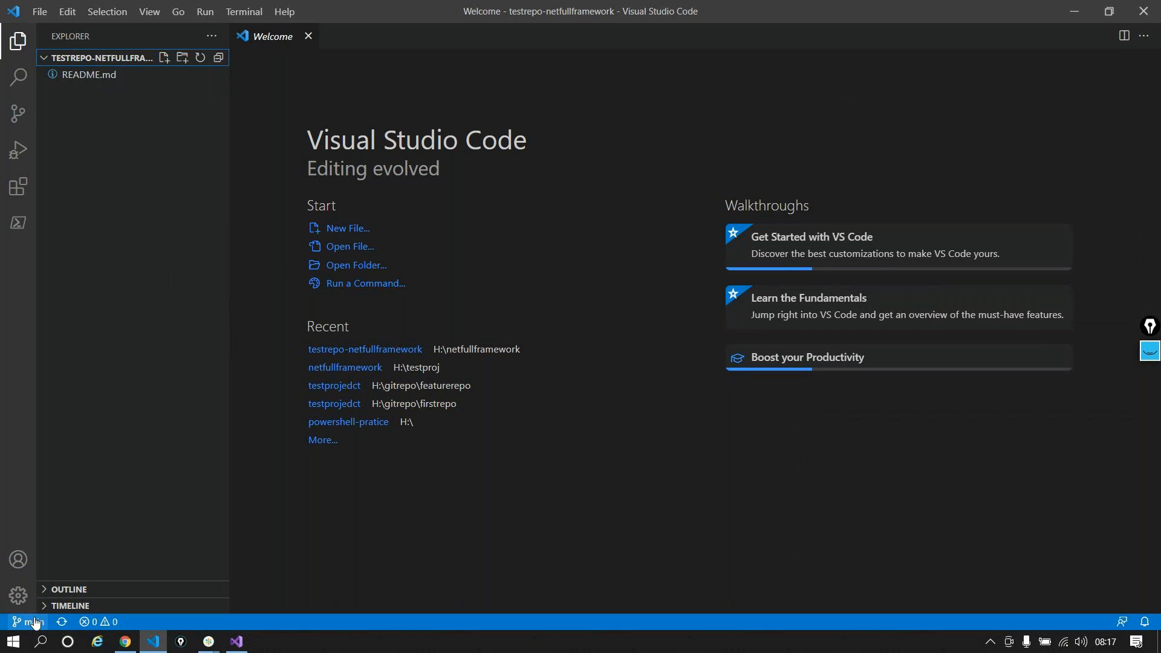
Step: Check out the remote branch origin/feature/aspnetcore and look into its WebApplicationnetframework folder
click(28, 621)
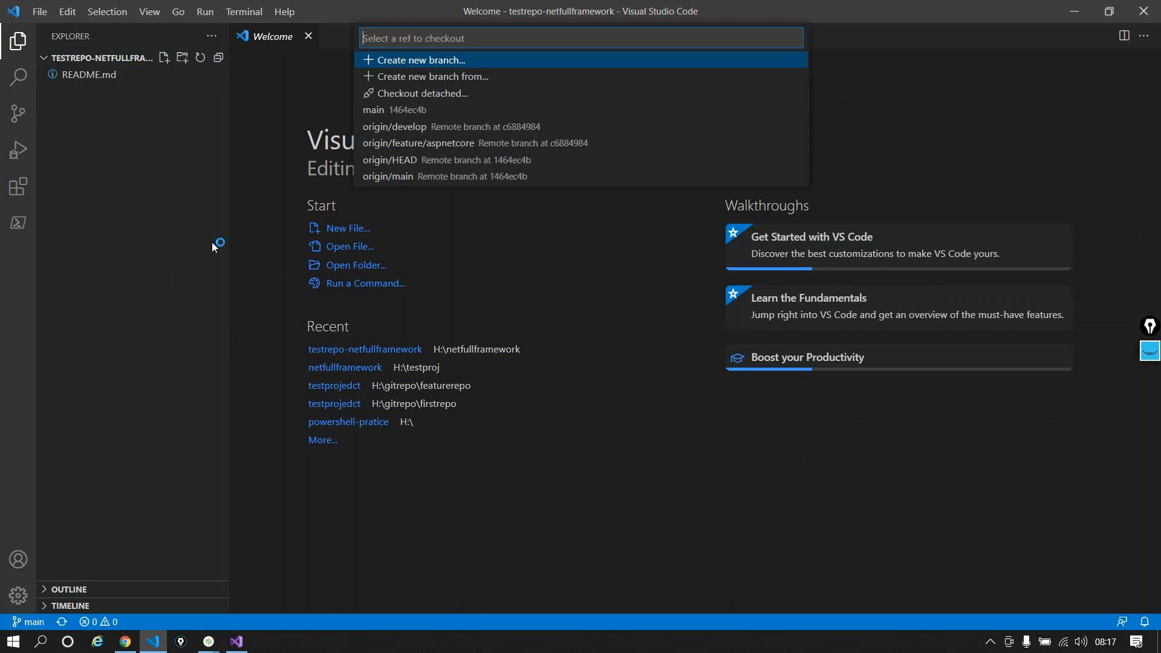
click(438, 146)
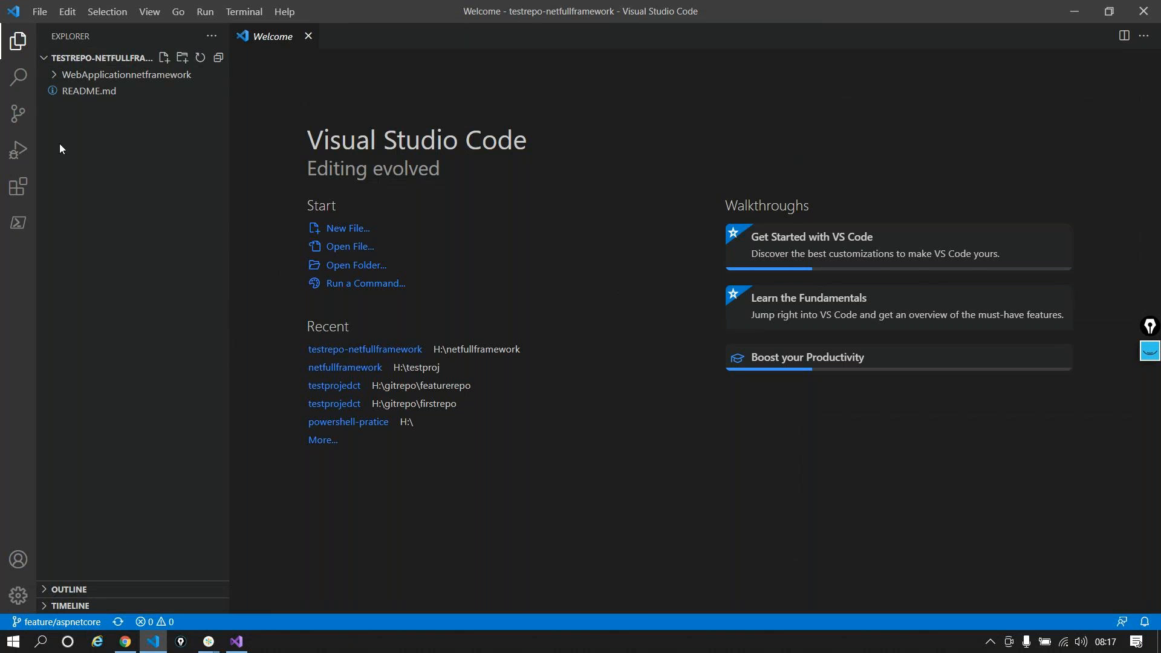
click(53, 75)
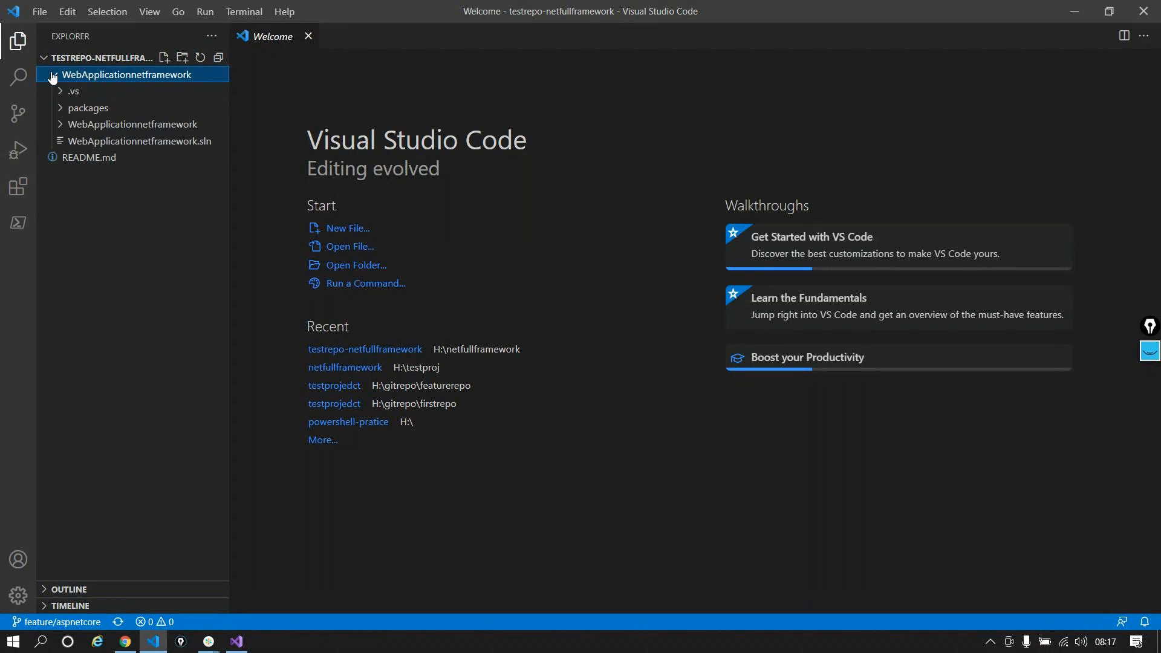
click(53, 75)
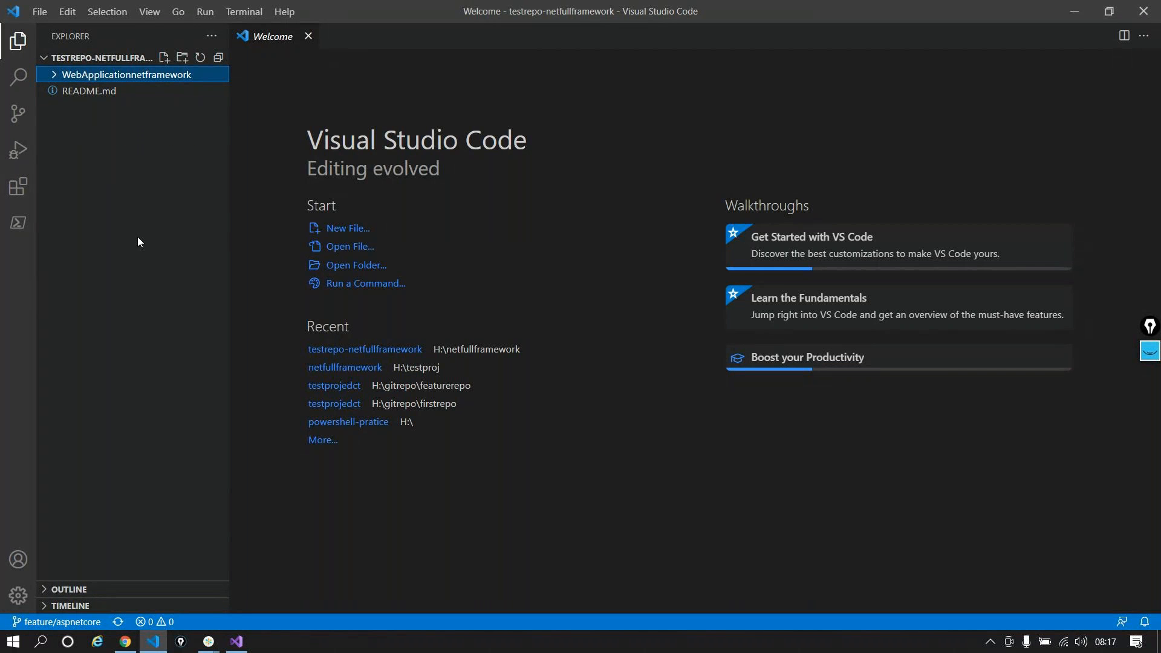
Step: Switch to Visual Studio, open the project's location in File Explorer and copy the outer dotnetcoretestproj folder from repos
click(236, 641)
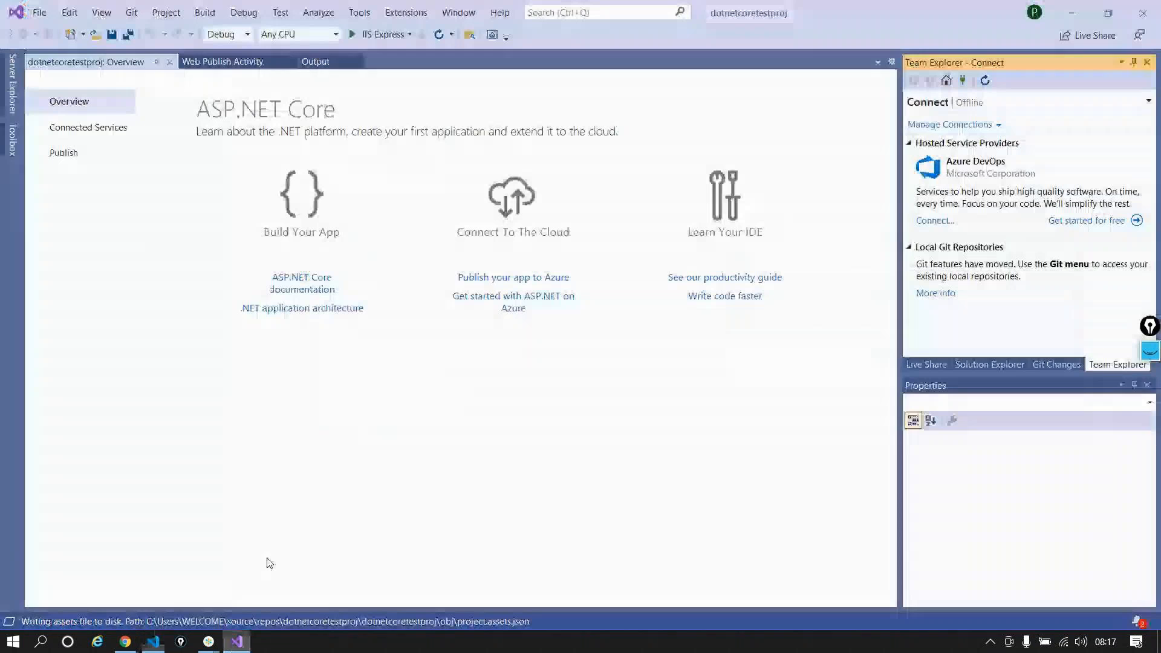
click(999, 364)
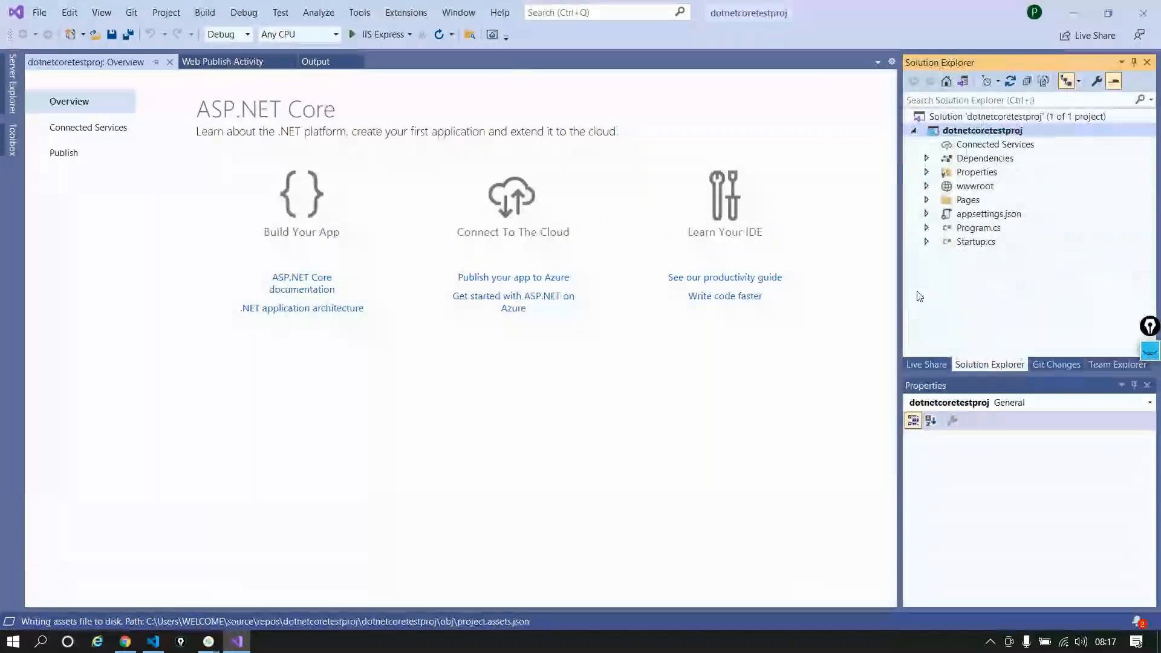
right_click(992, 130)
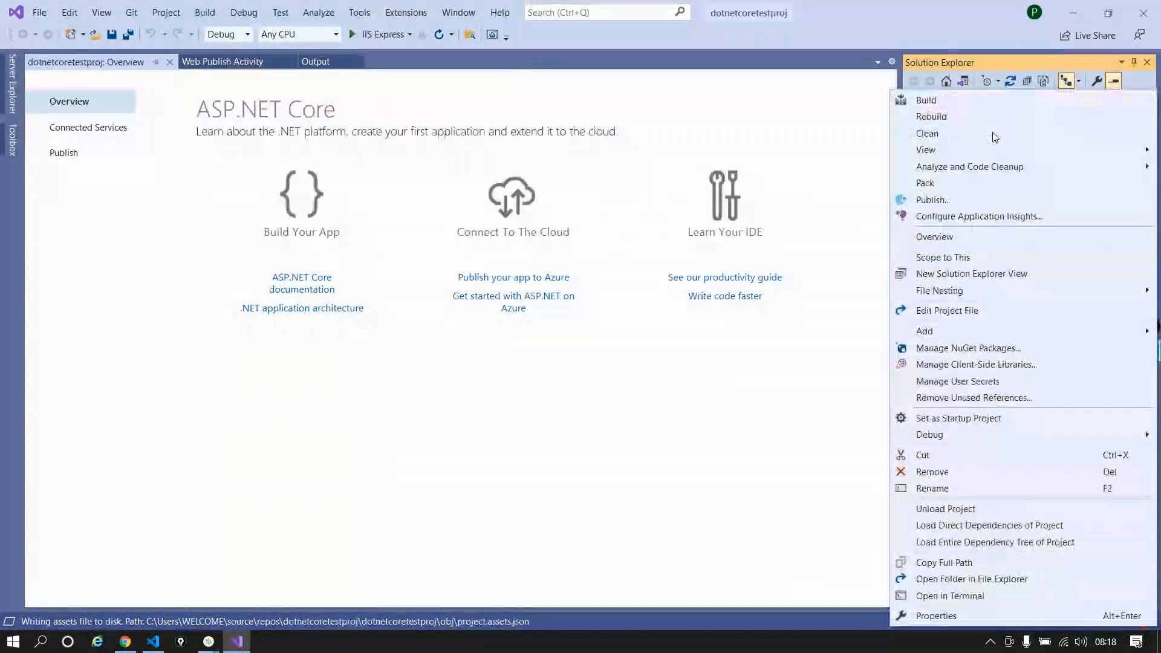
click(980, 577)
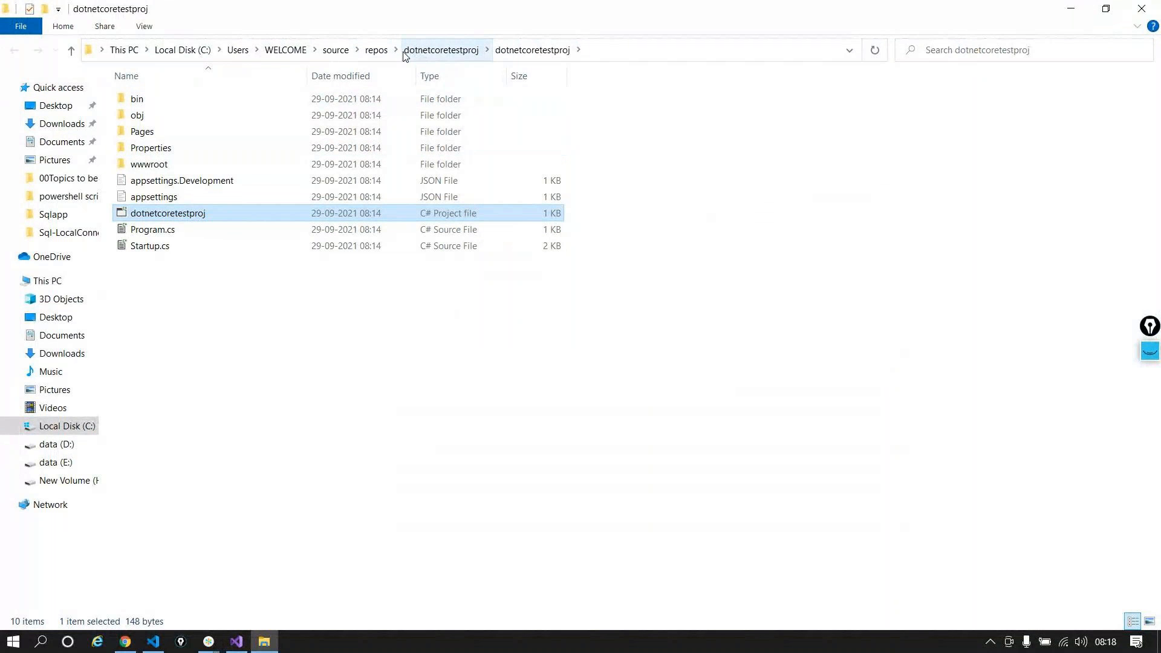
click(432, 56)
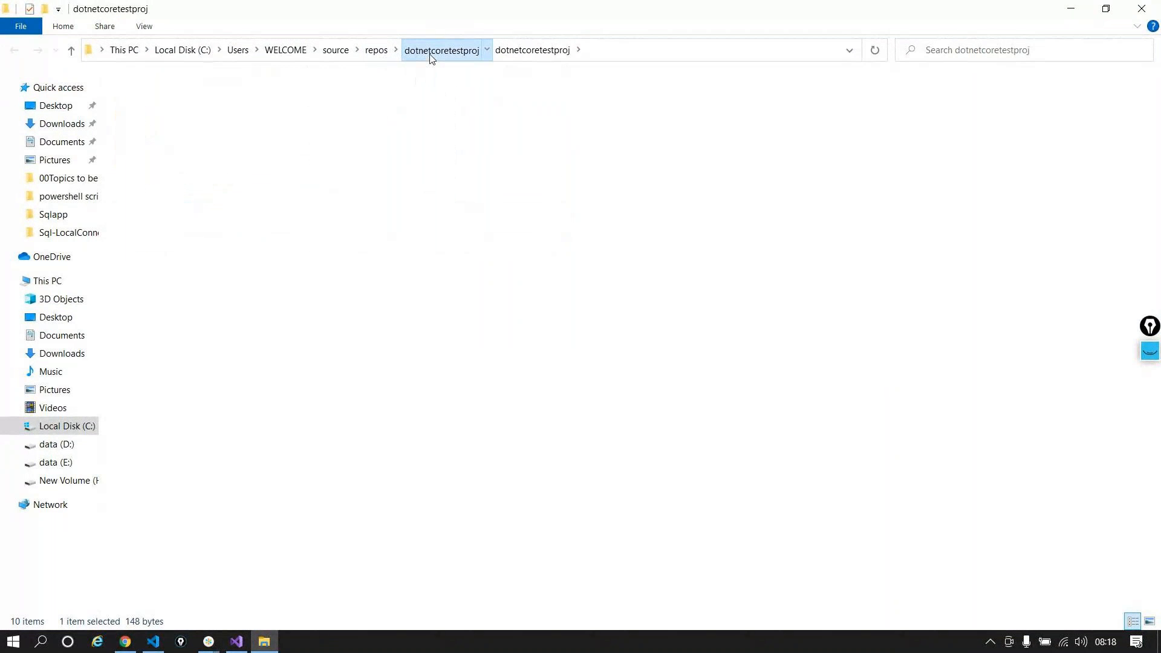
click(376, 49)
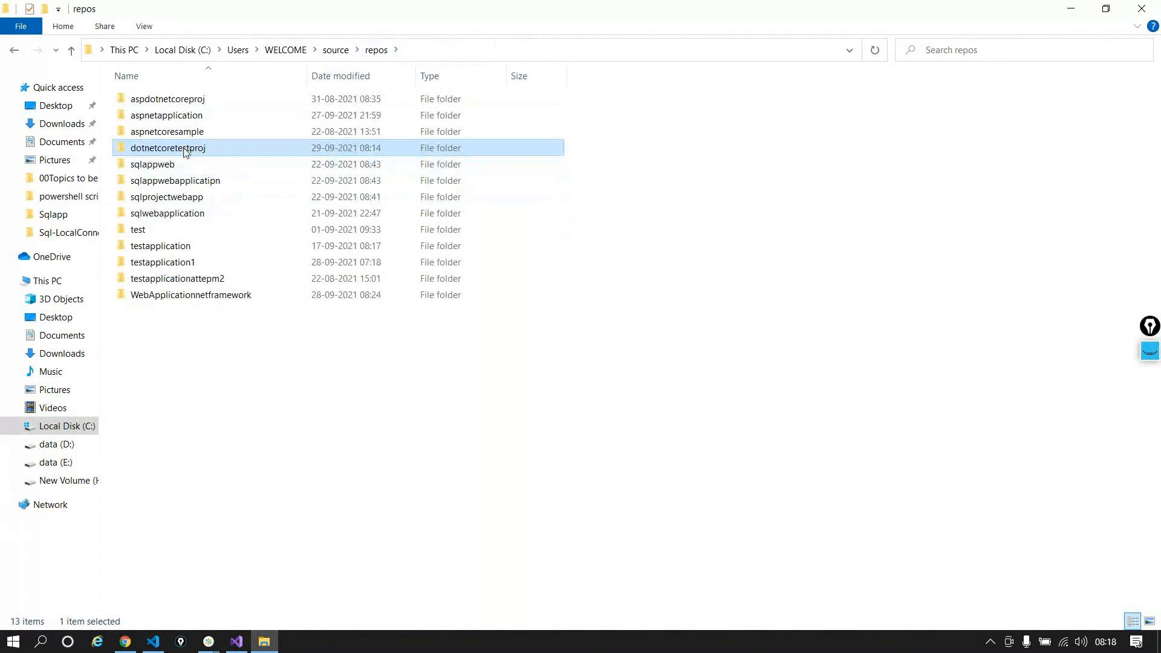
right_click(183, 149)
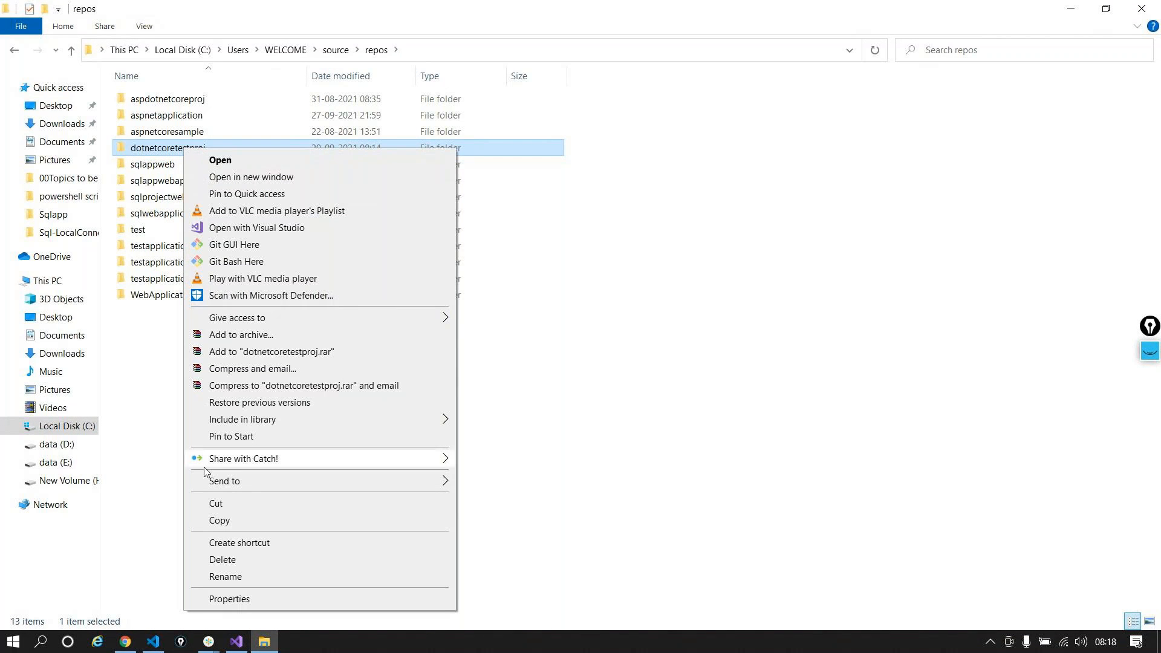
click(223, 521)
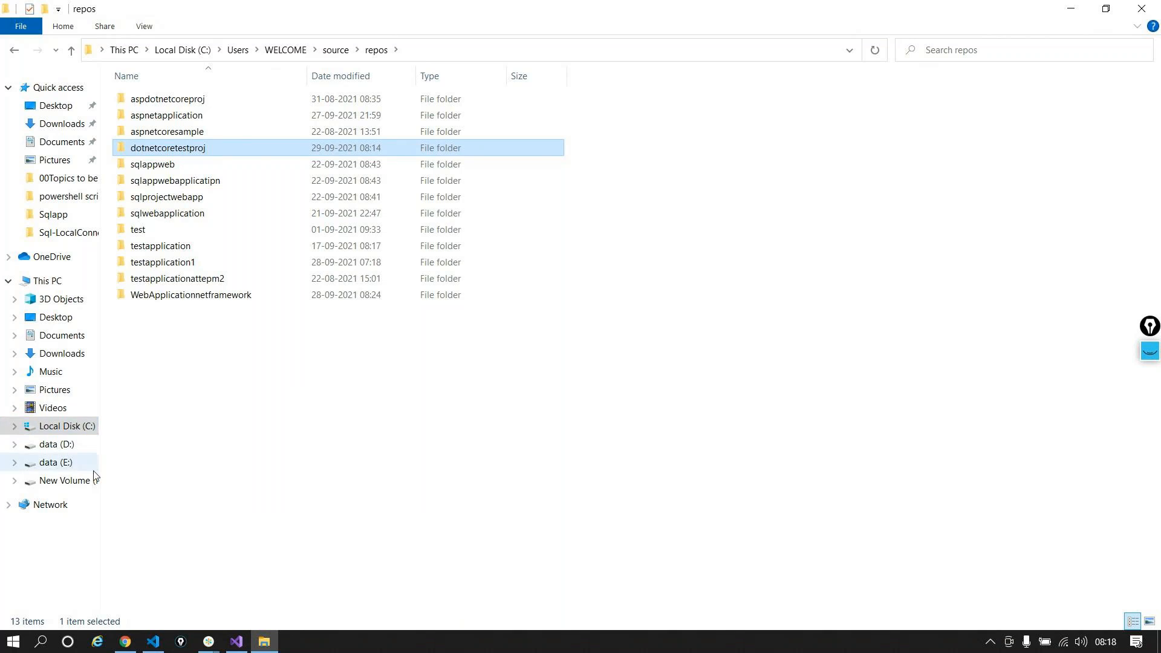
Step: Switch back to Visual Studio Code and reveal the cloned repository's WebApplicationnetframework folder in File Explorer
click(86, 487)
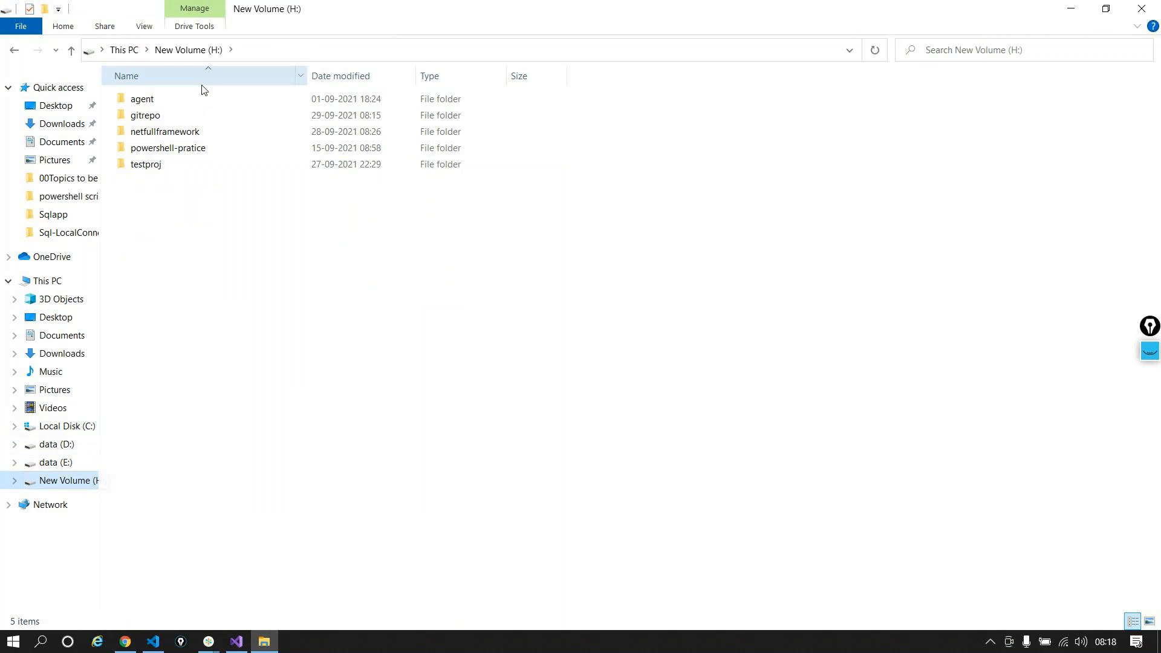
double_click(176, 114)
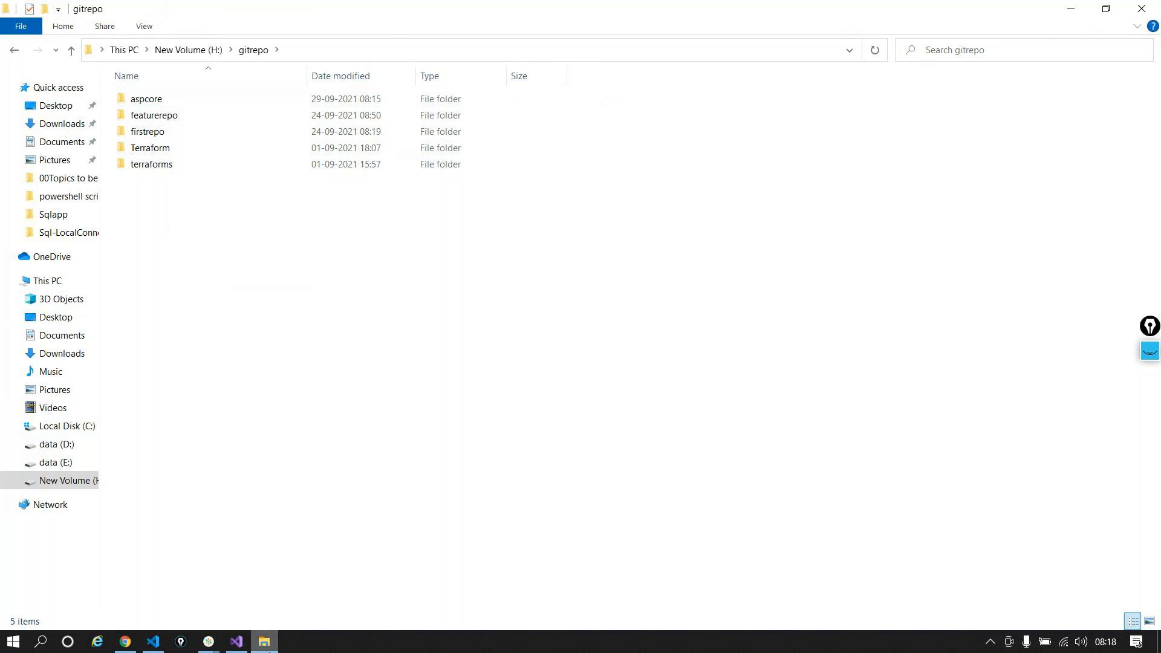
mouse_move(263, 645)
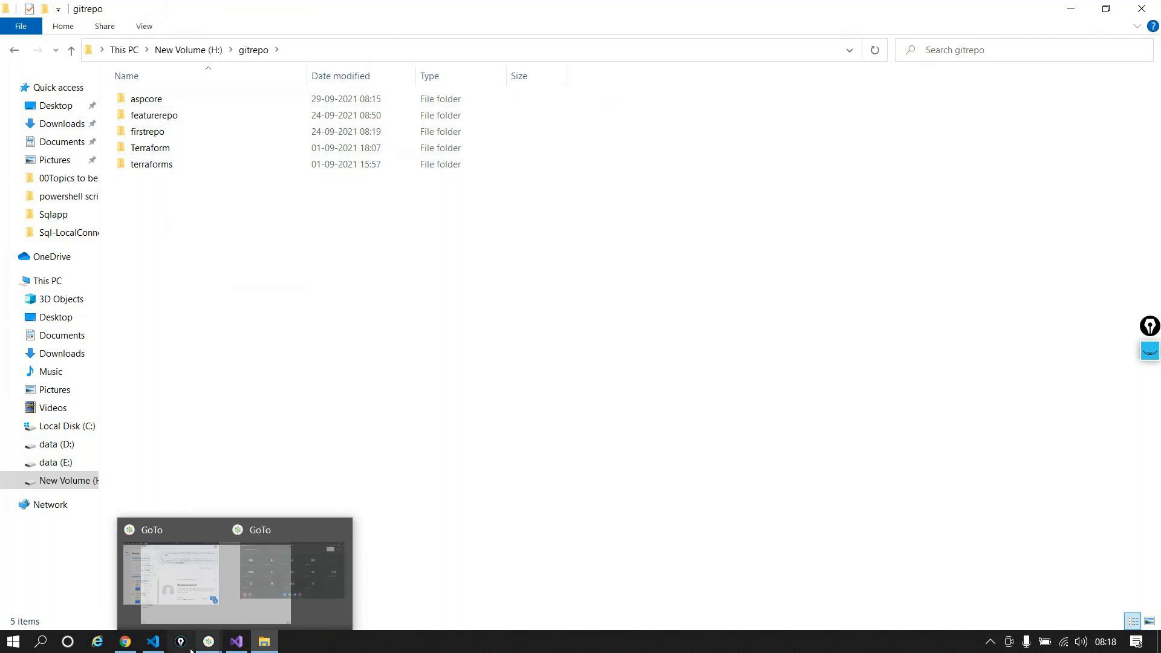
click(154, 643)
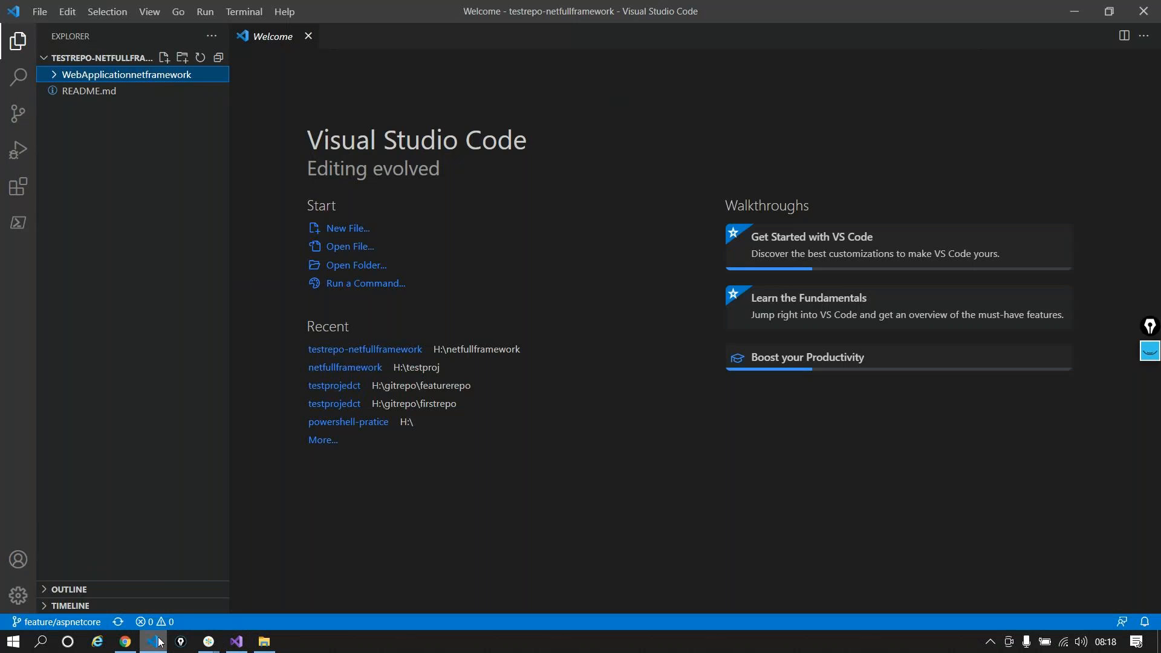
click(60, 77)
click(76, 73)
right_click(81, 72)
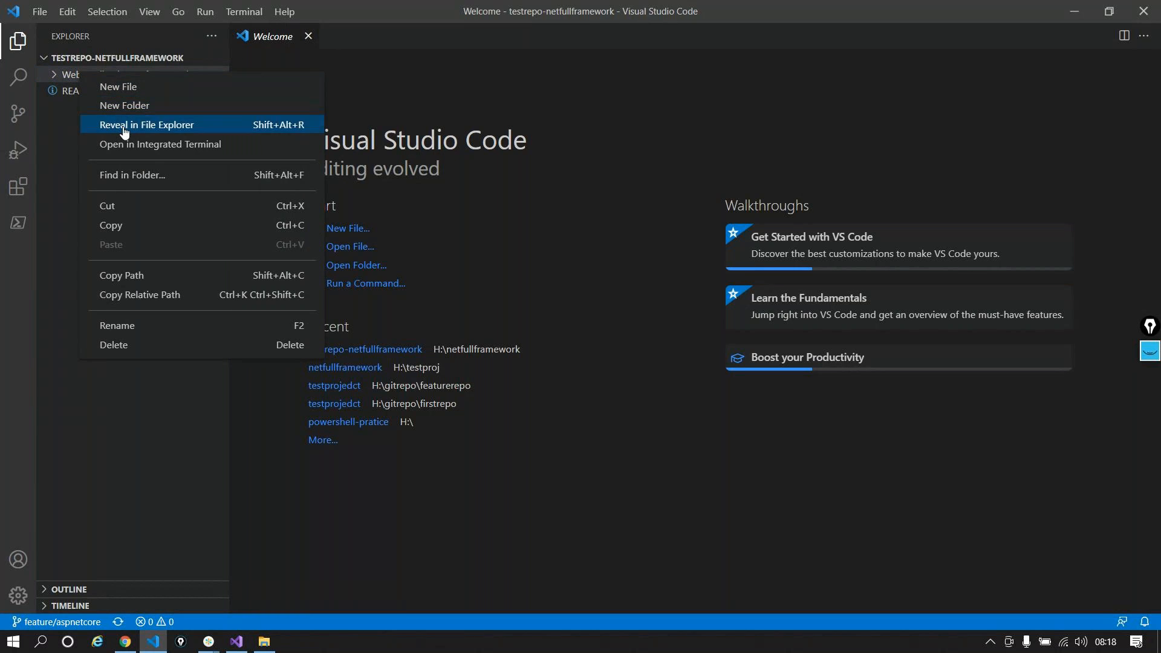
click(106, 124)
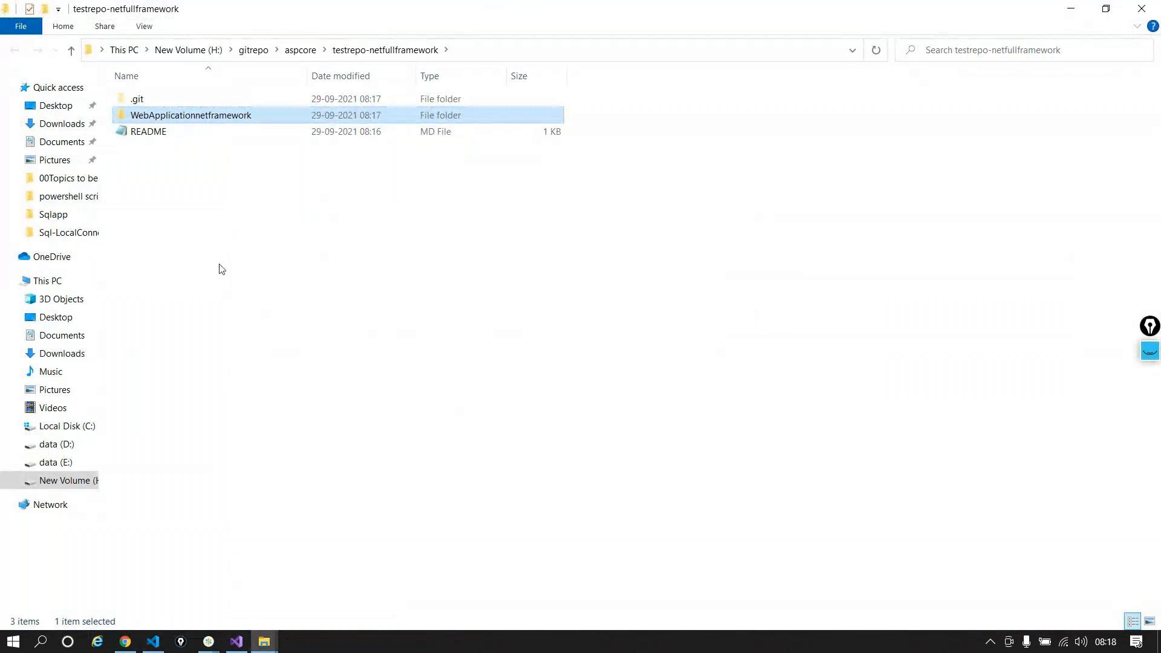
Step: Paste the copied dotnetcoretestproj folder into the root of testrepo-netfullframework, check its contents and return to Visual Studio Code
click(219, 266)
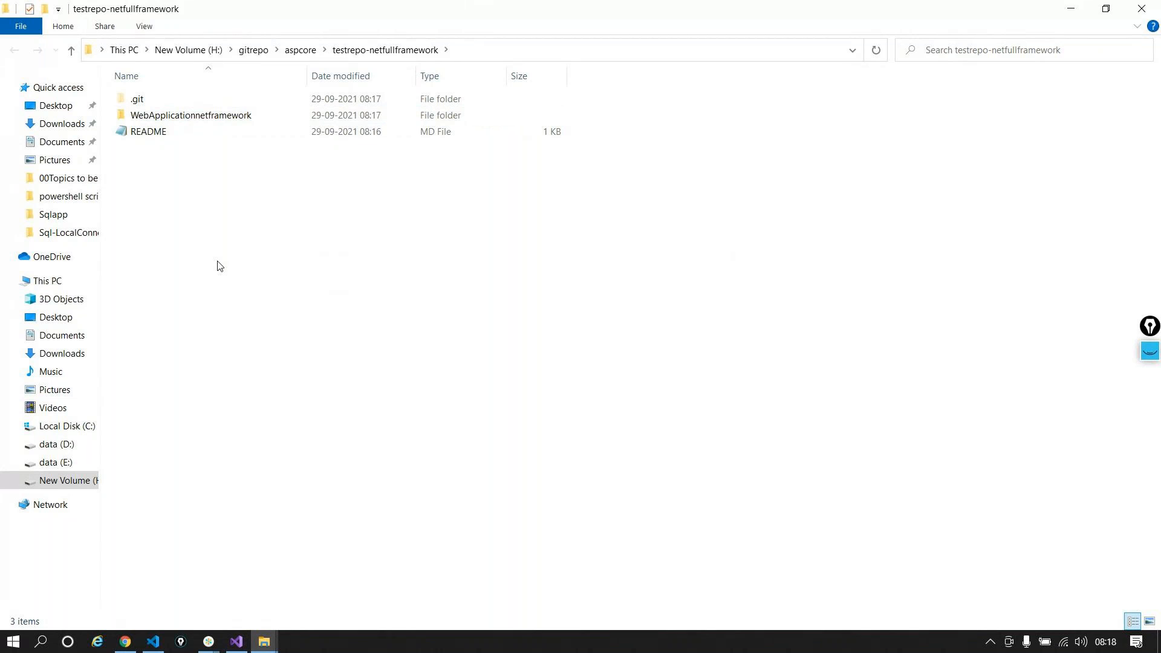
key(ctrl+v)
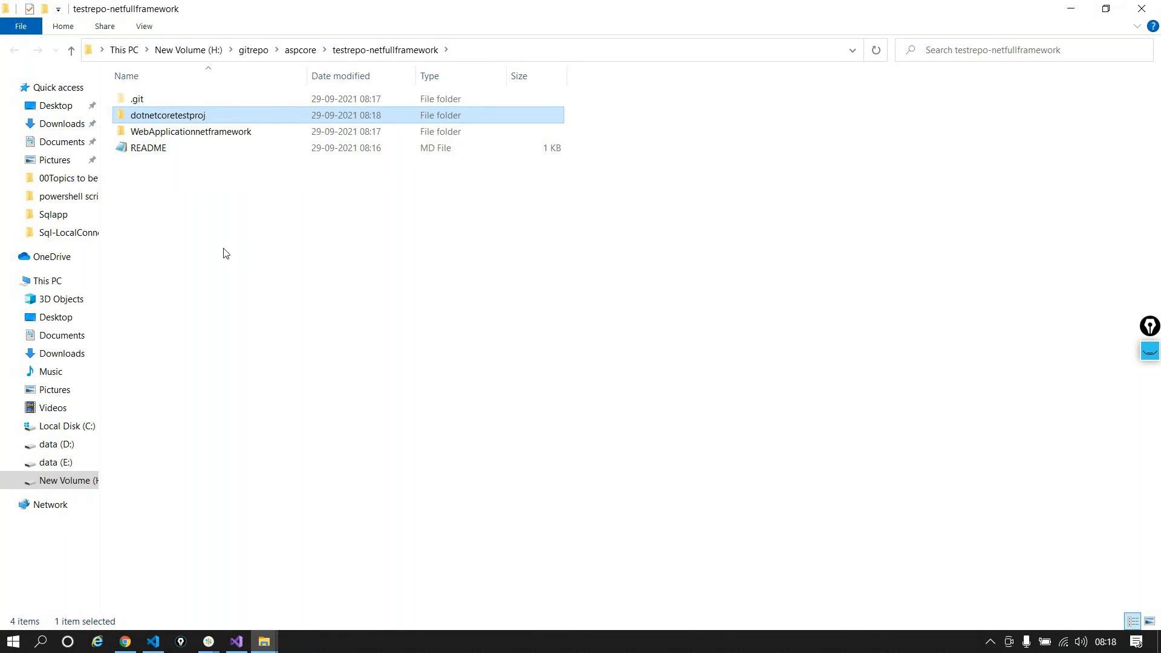
double_click(186, 123)
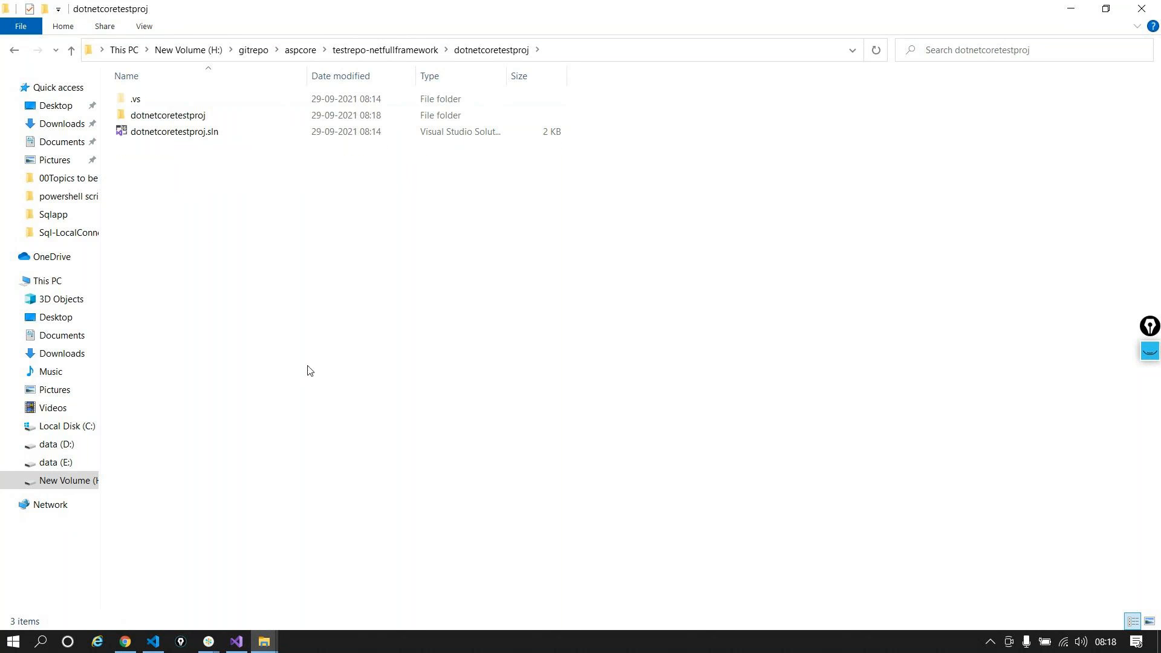
double_click(230, 111)
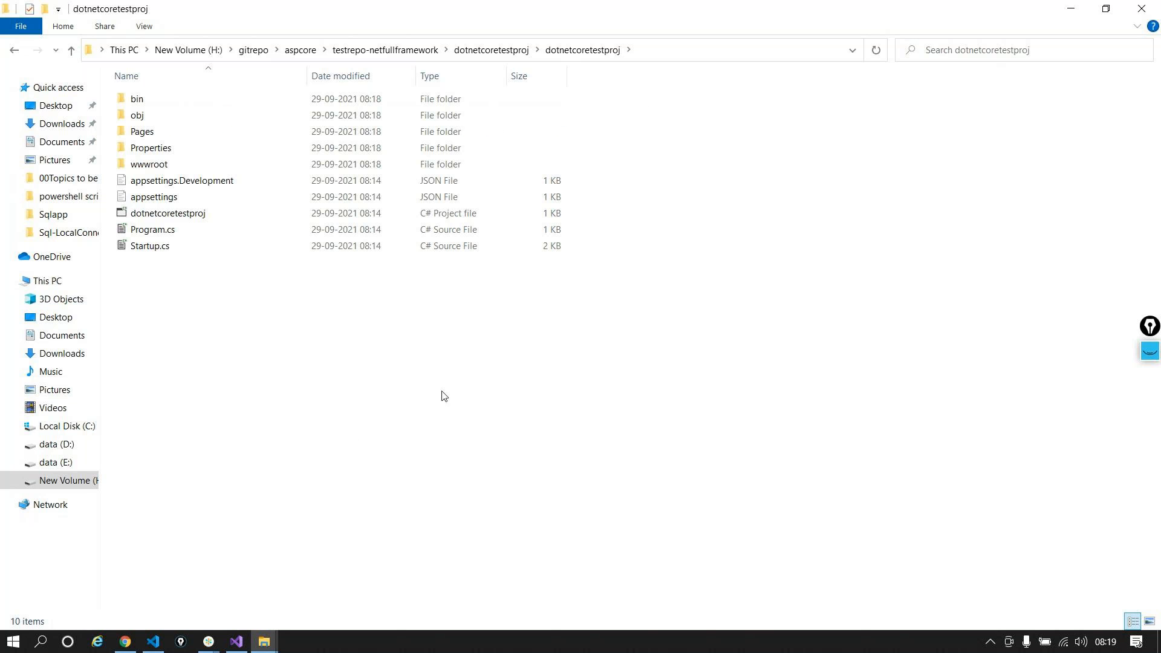
click(1072, 14)
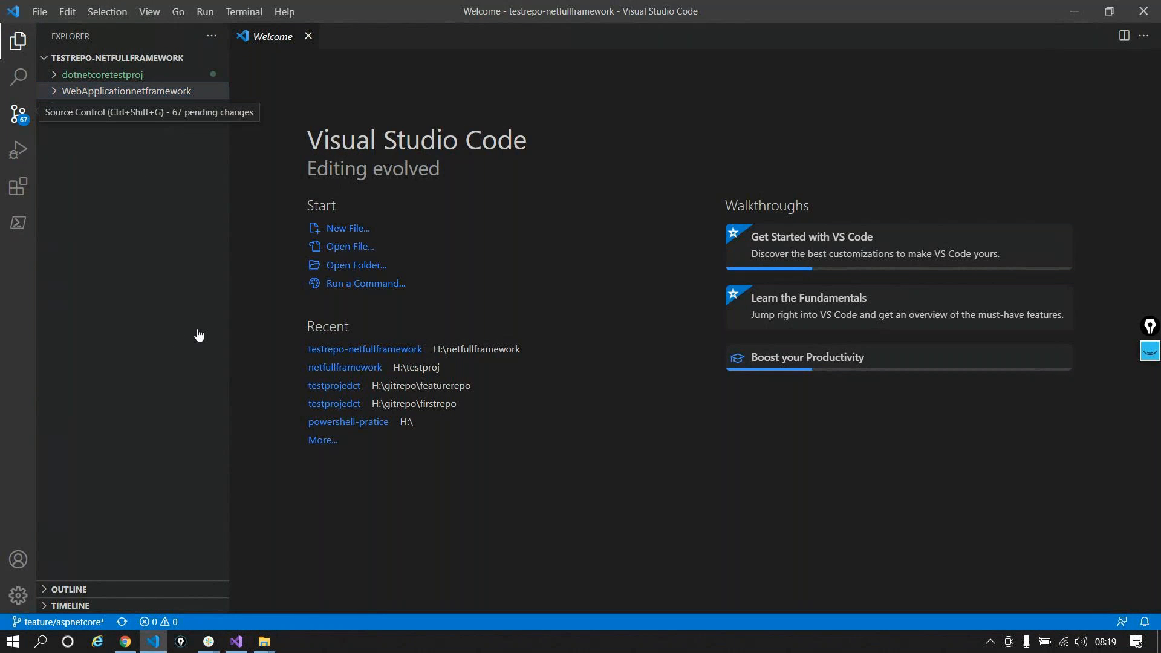
Step: Stage all changes and commit them with the message "This is a commit for asp dot net core"
key(ctrl+shift+g)
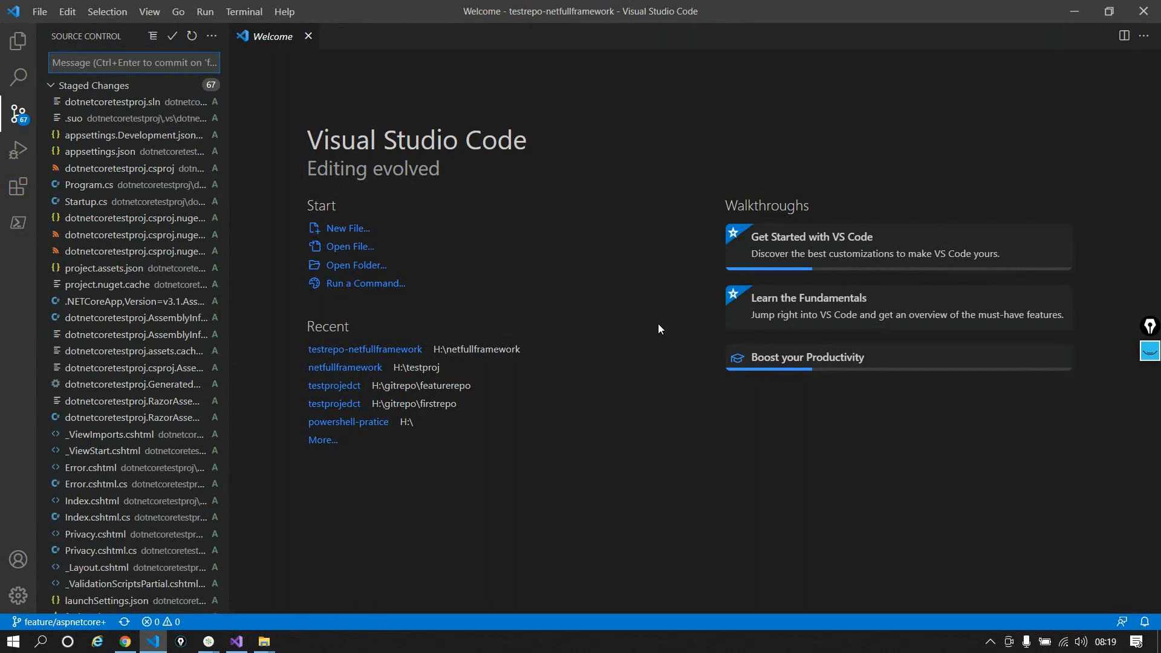
click(100, 86)
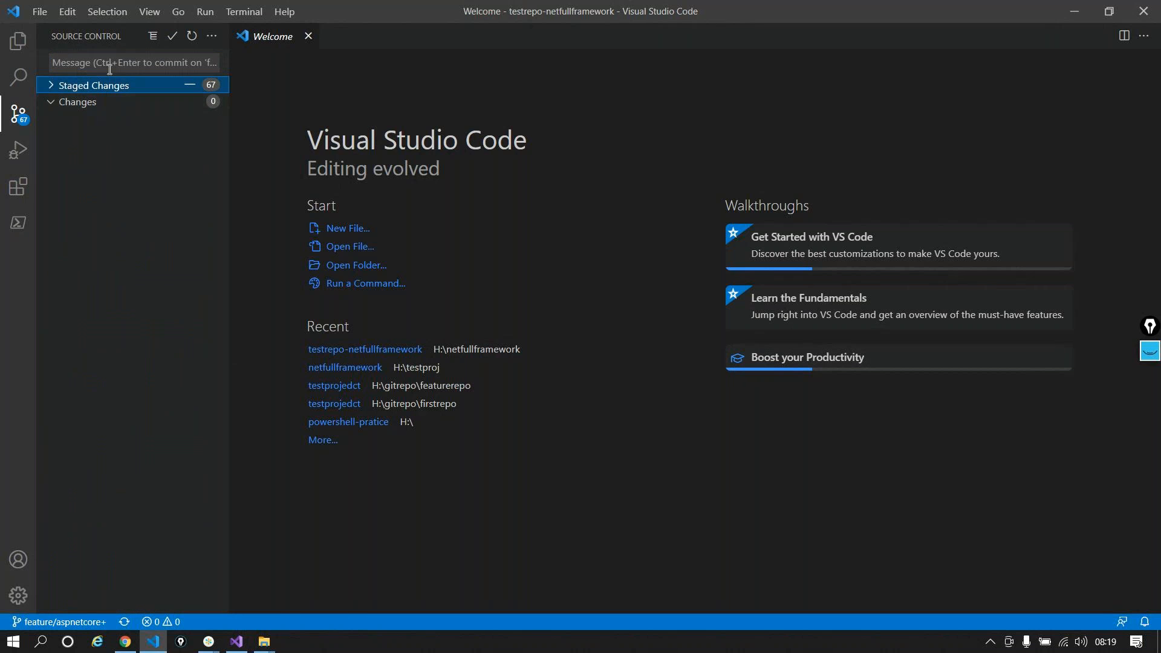
click(111, 57)
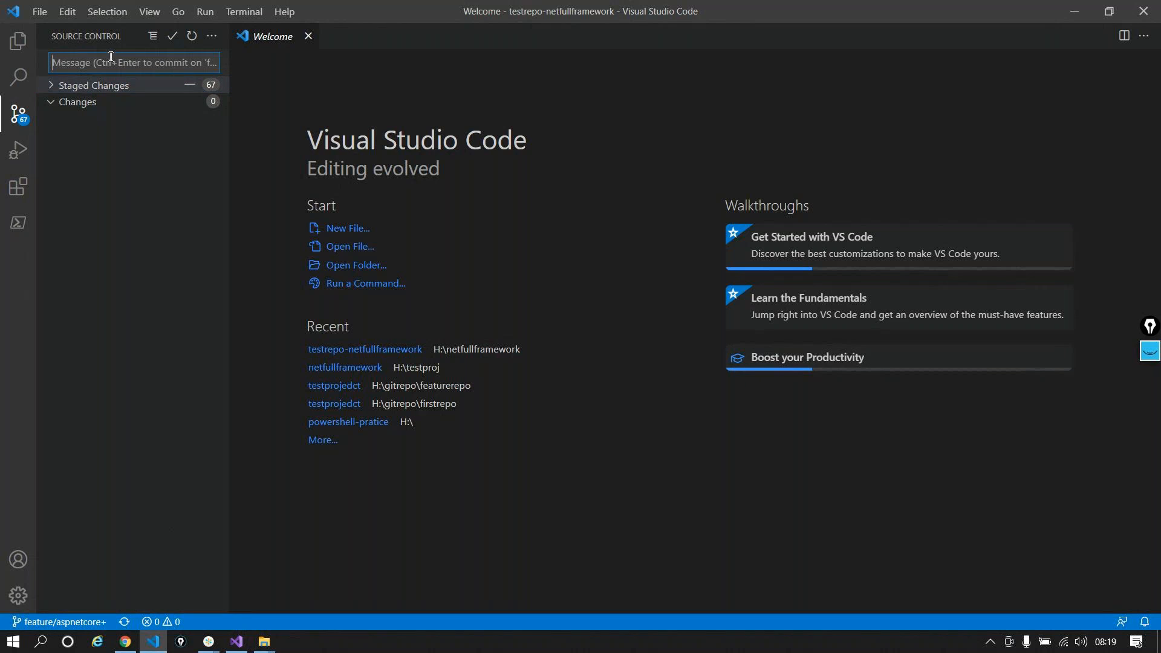
text(This is a commit for asp d)
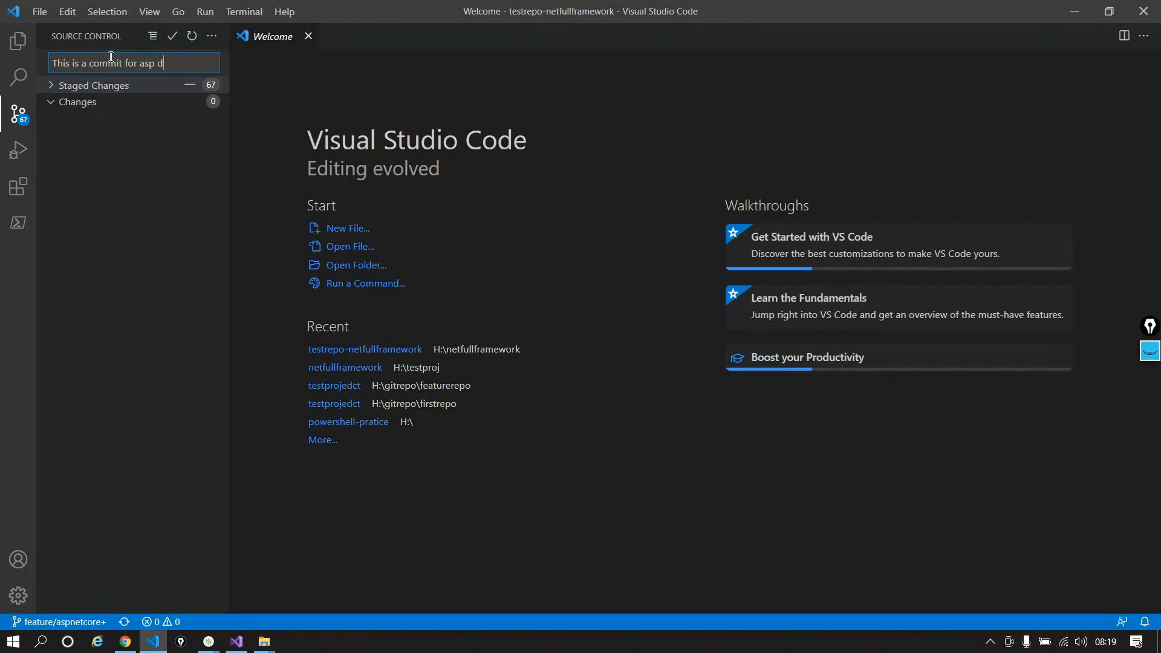
text(ot net core)
click(173, 37)
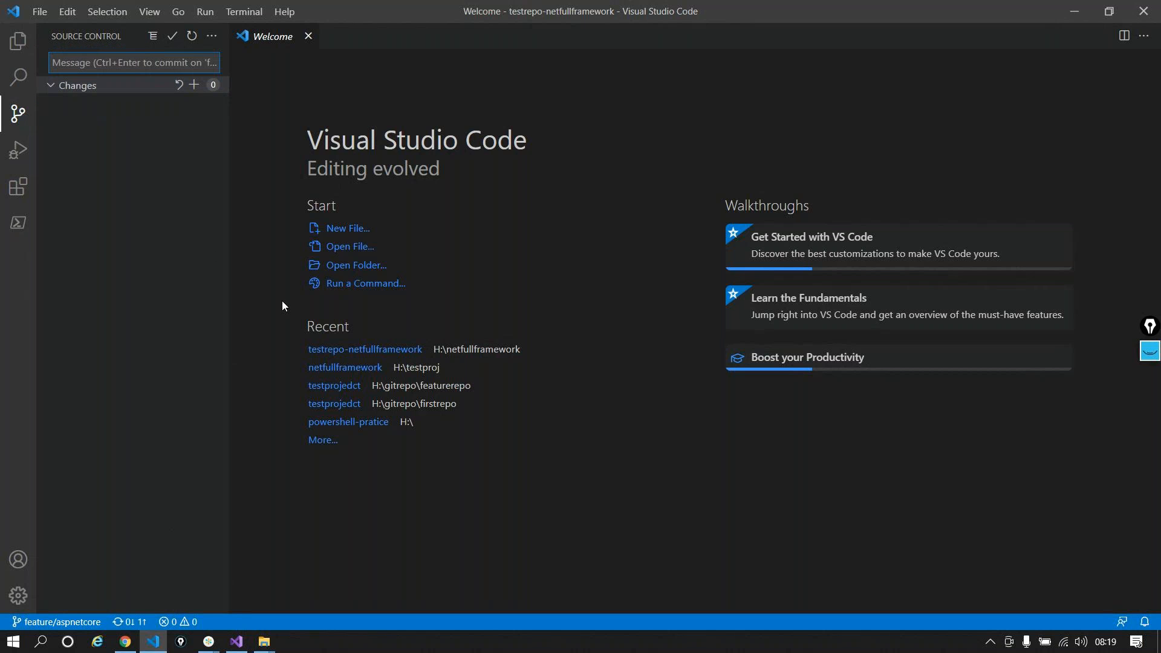
Step: Push the commit on feature/aspnetcore to the remote repository
click(211, 37)
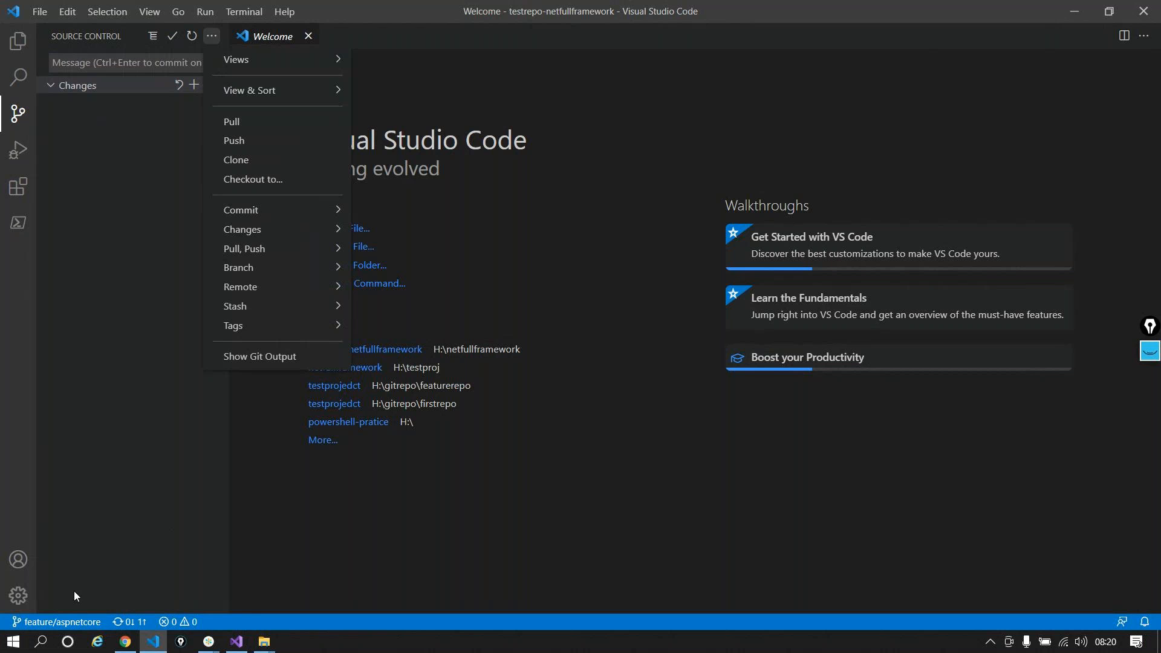
mouse_move(312, 250)
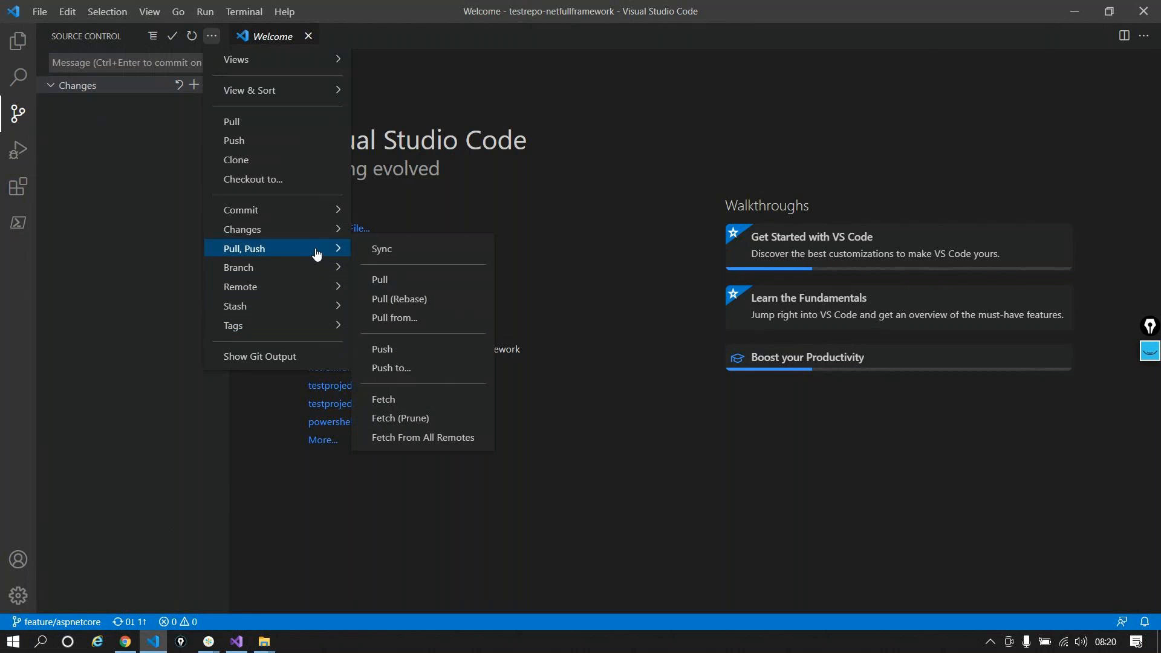
click(385, 349)
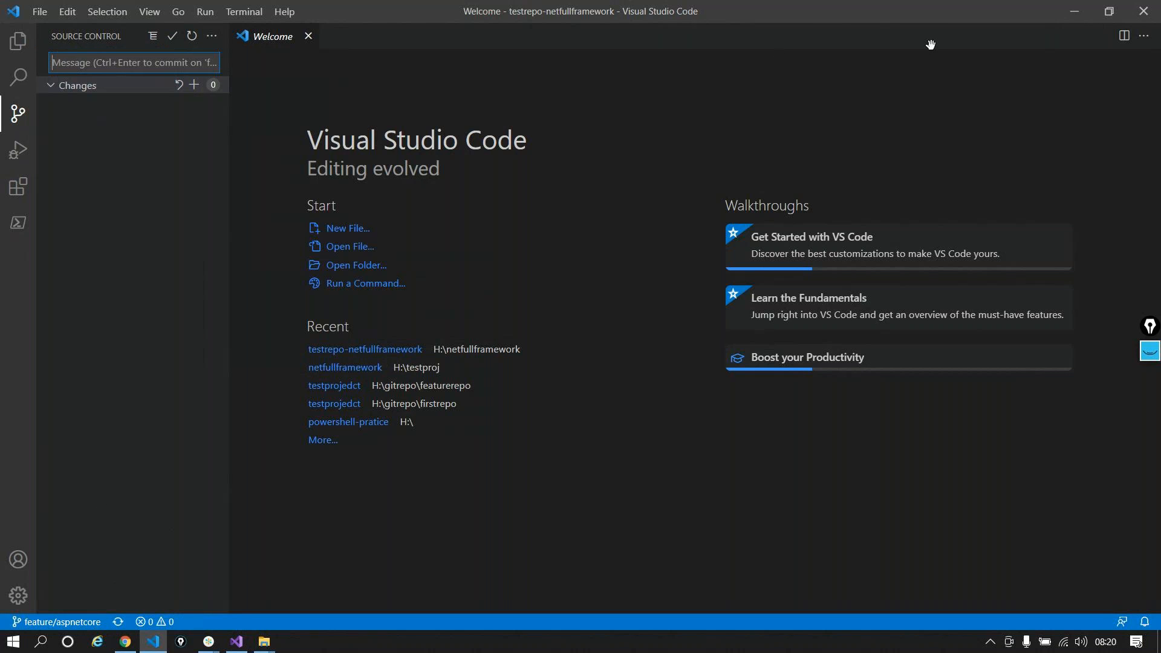
Step: Switch to the repository page in Chrome, dismiss the Clone Repository pane and refresh the feature/aspnetcore files
click(1074, 12)
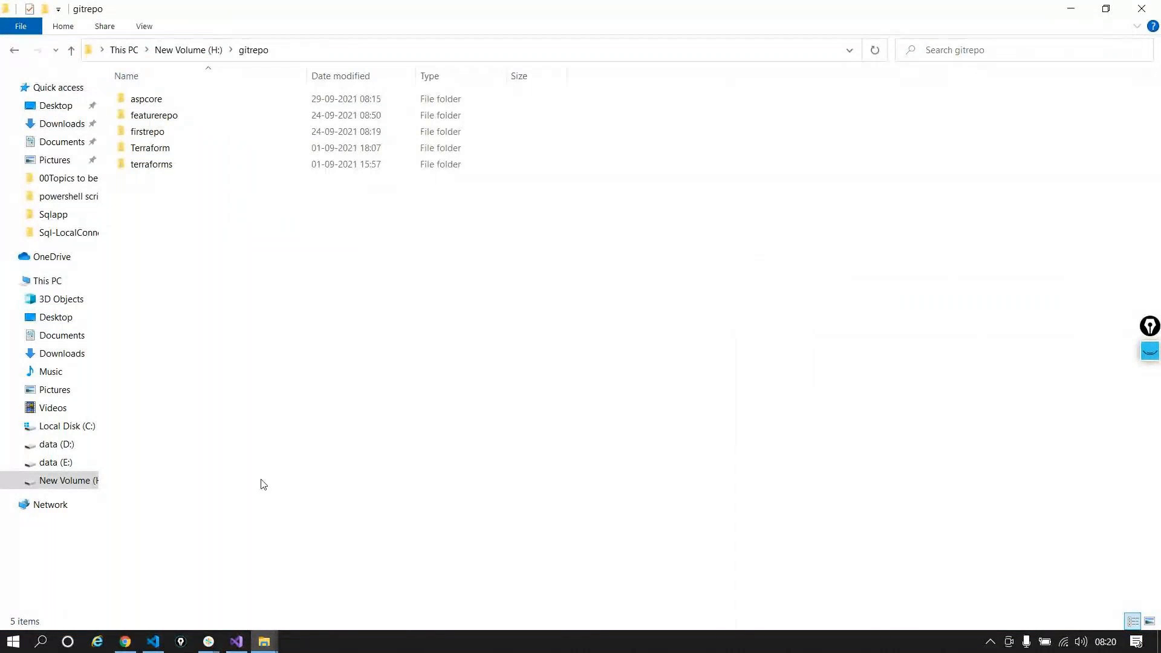
click(125, 641)
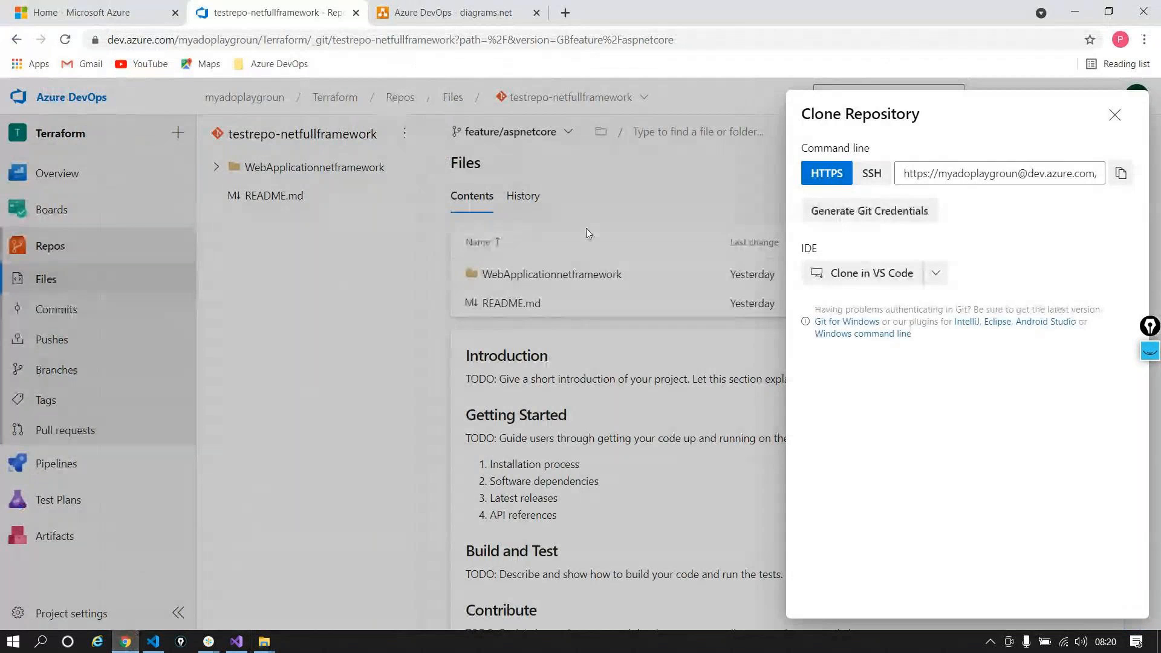
click(1113, 114)
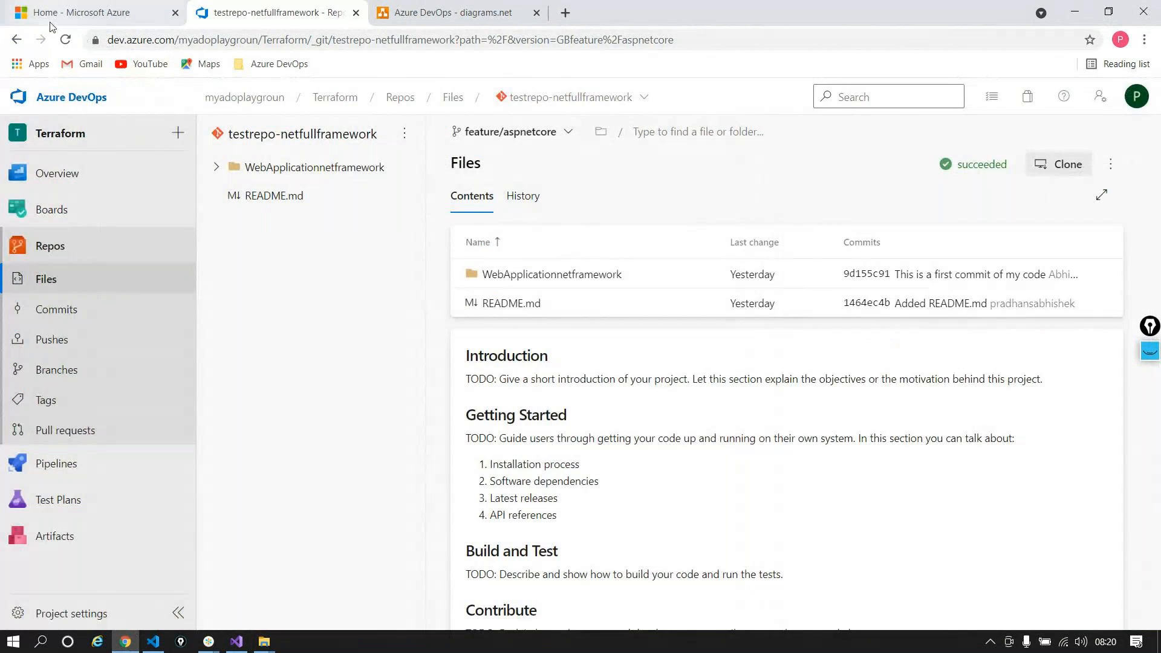
click(65, 41)
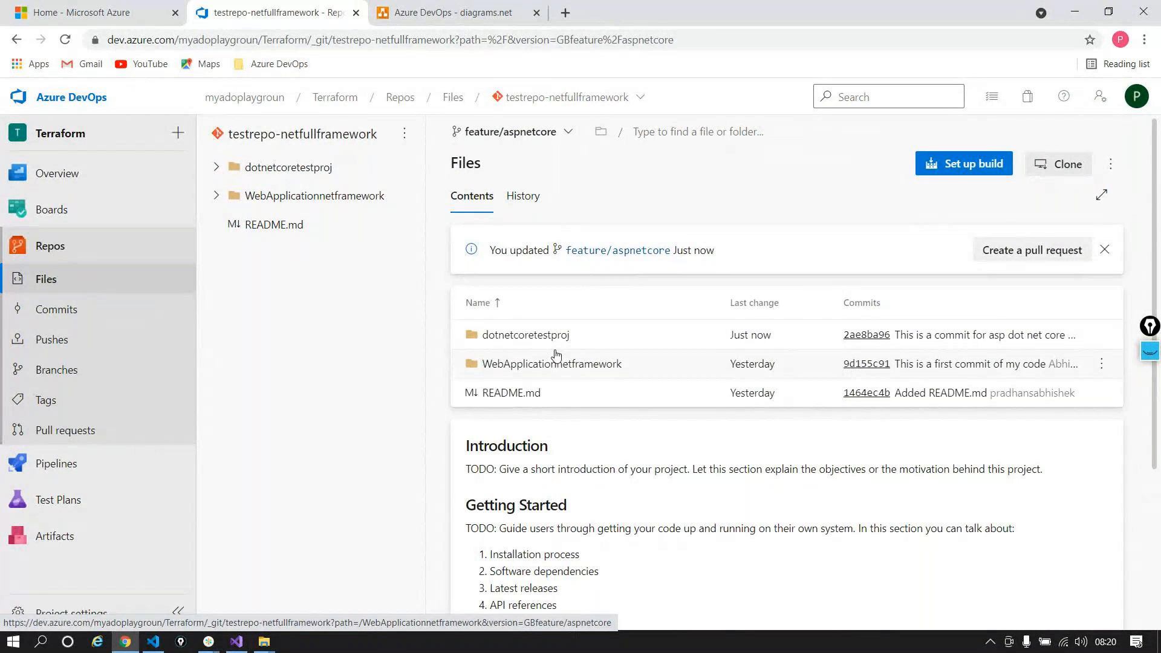
Step: Start a pull request from feature/aspnetcore with develop as the target branch
click(1032, 250)
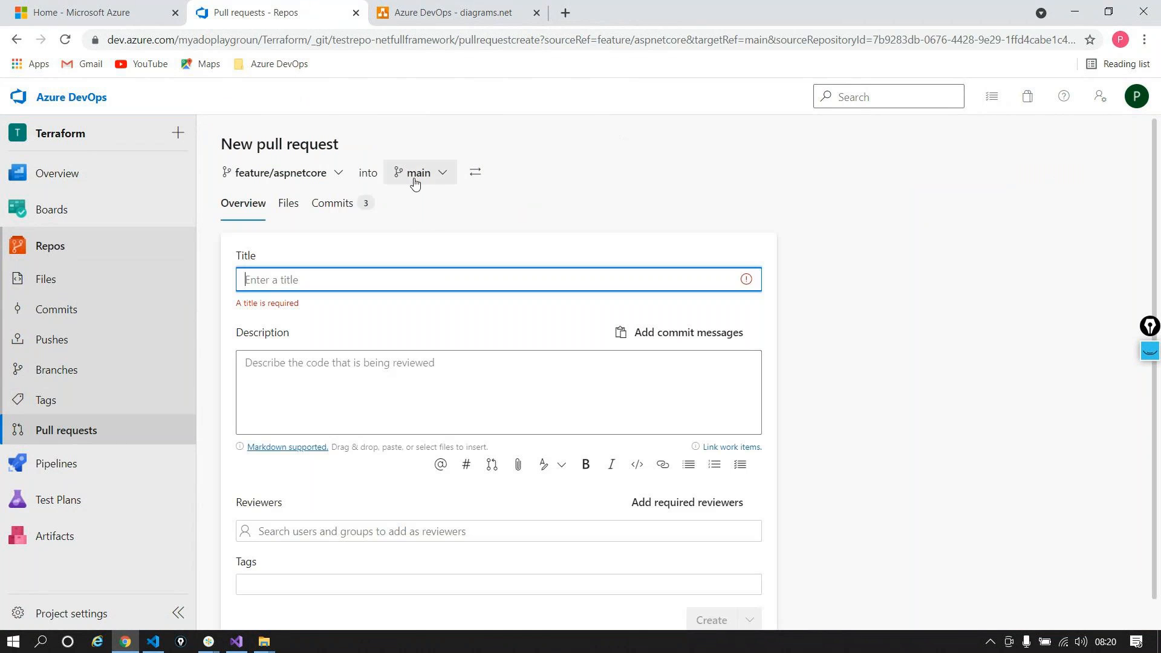
click(416, 176)
text(deve)
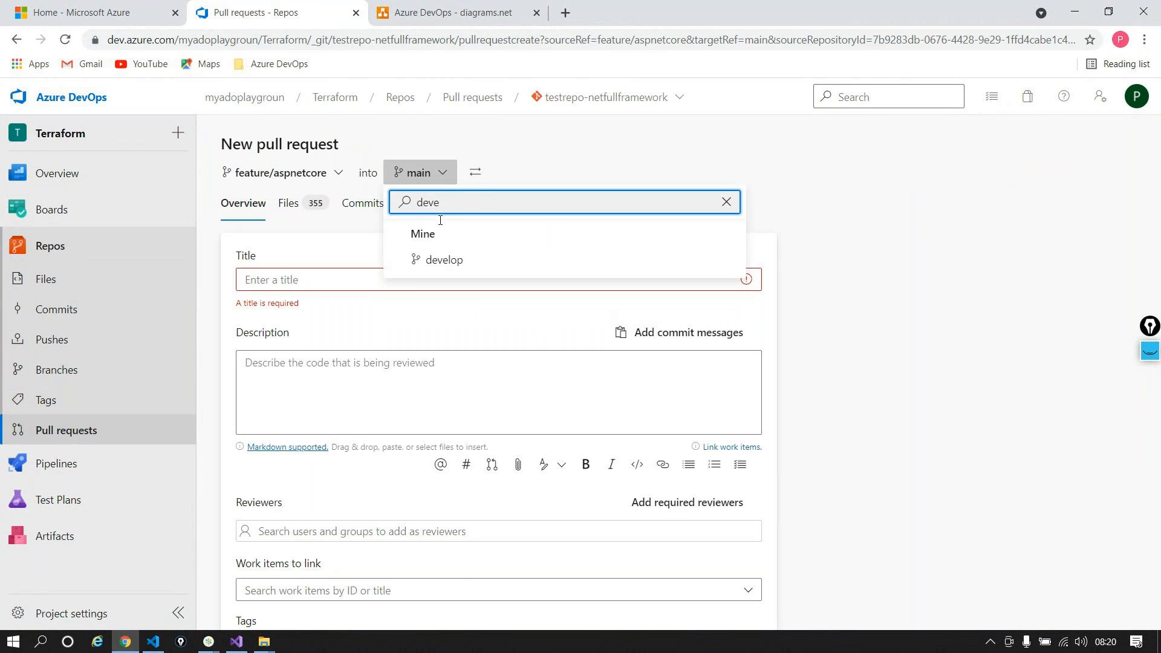
click(445, 261)
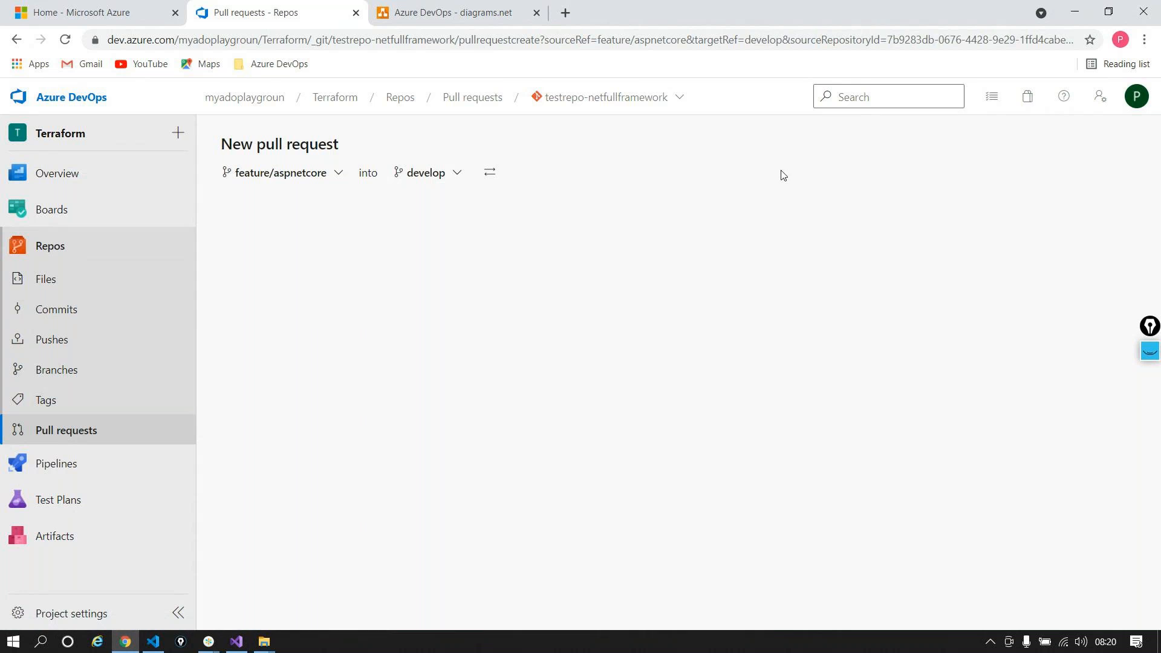
Step: Review the new pull request's changed files and commits, and create it with the title "This is a commit for asp dot net core"
click(302, 209)
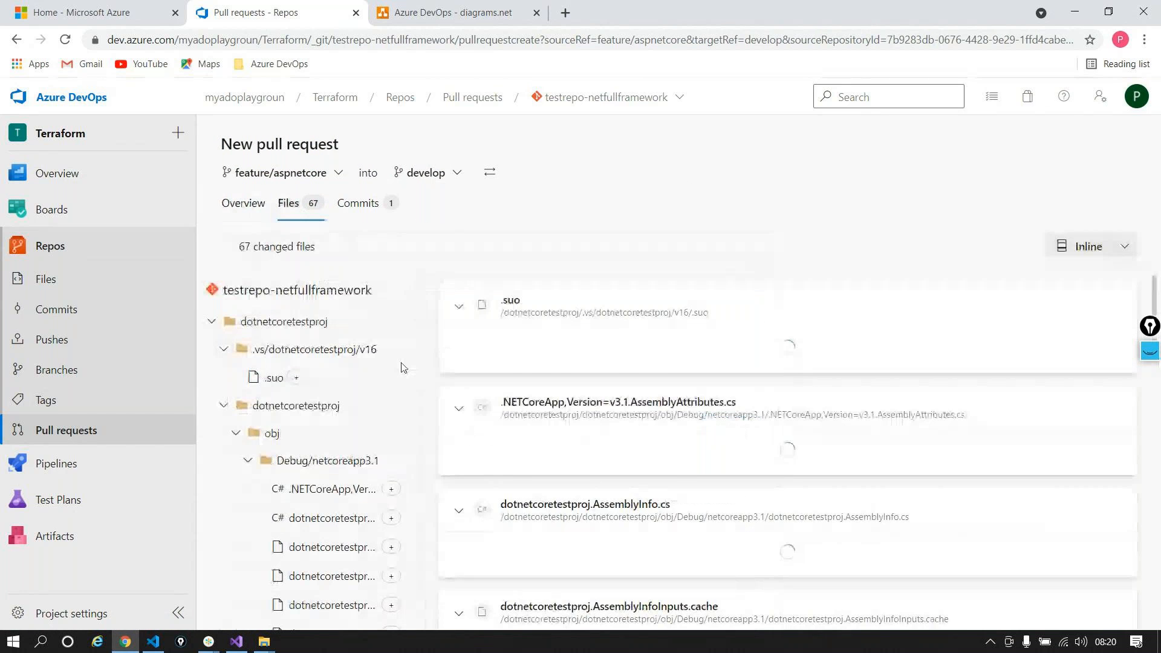
drag(415, 300, 363, 272)
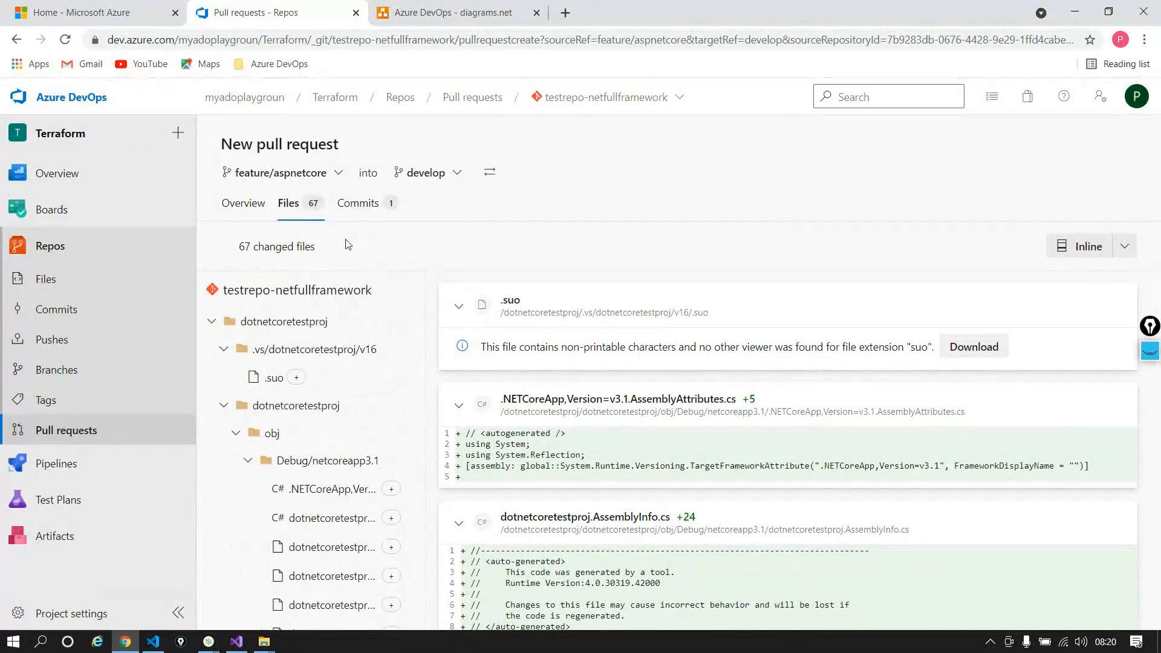
click(359, 203)
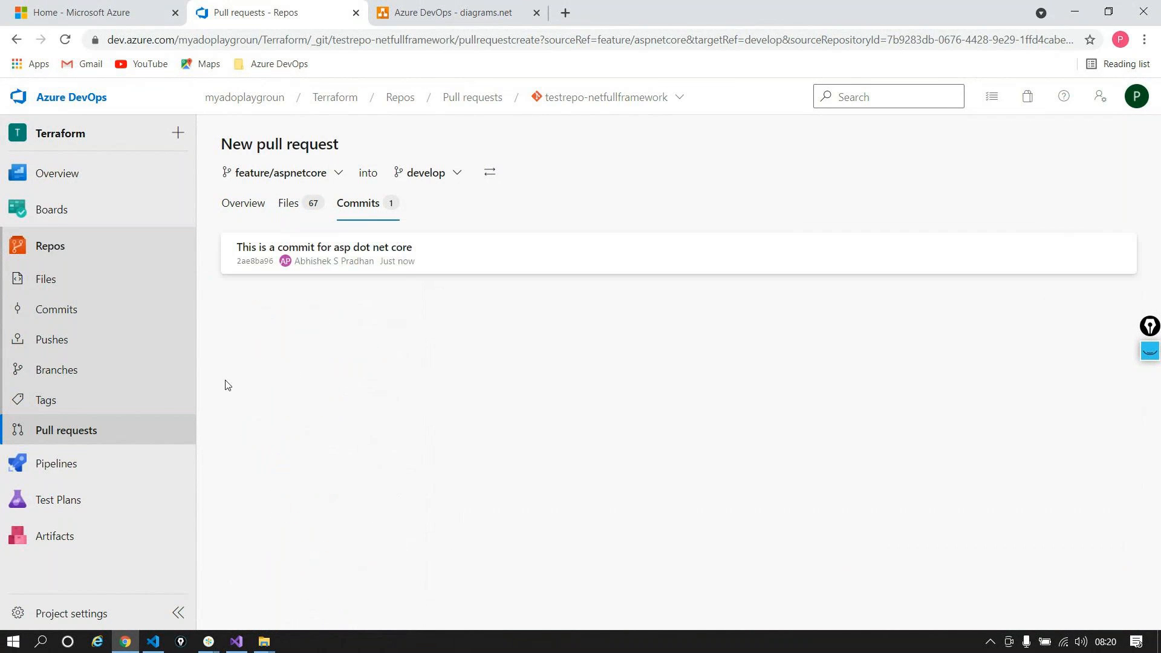
click(251, 203)
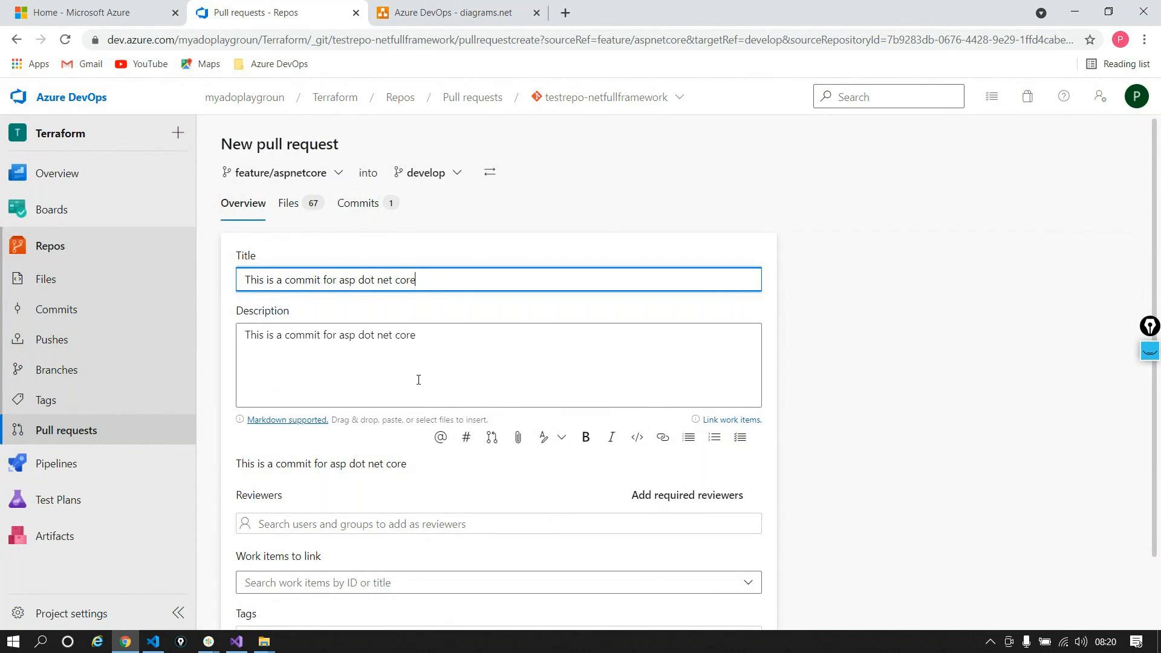
scroll(417, 379, down, 2)
click(711, 592)
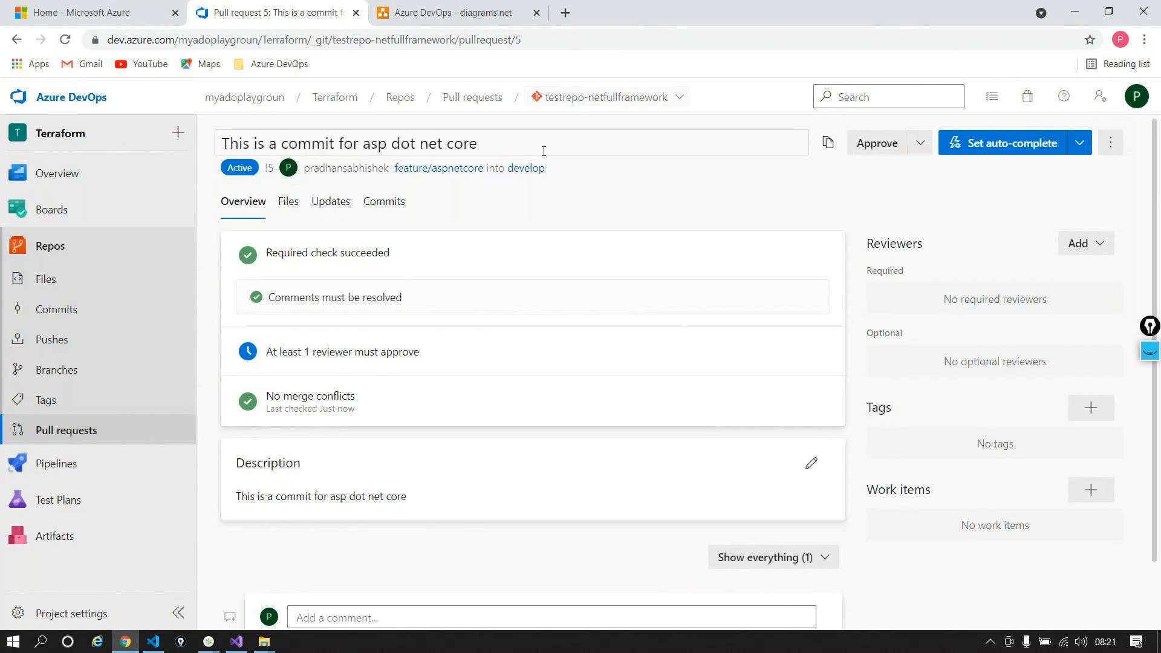
Step: Review the pull request's changed files, then approve and complete it as a no-fast-forward merge that deletes feature/aspnetcore
click(295, 204)
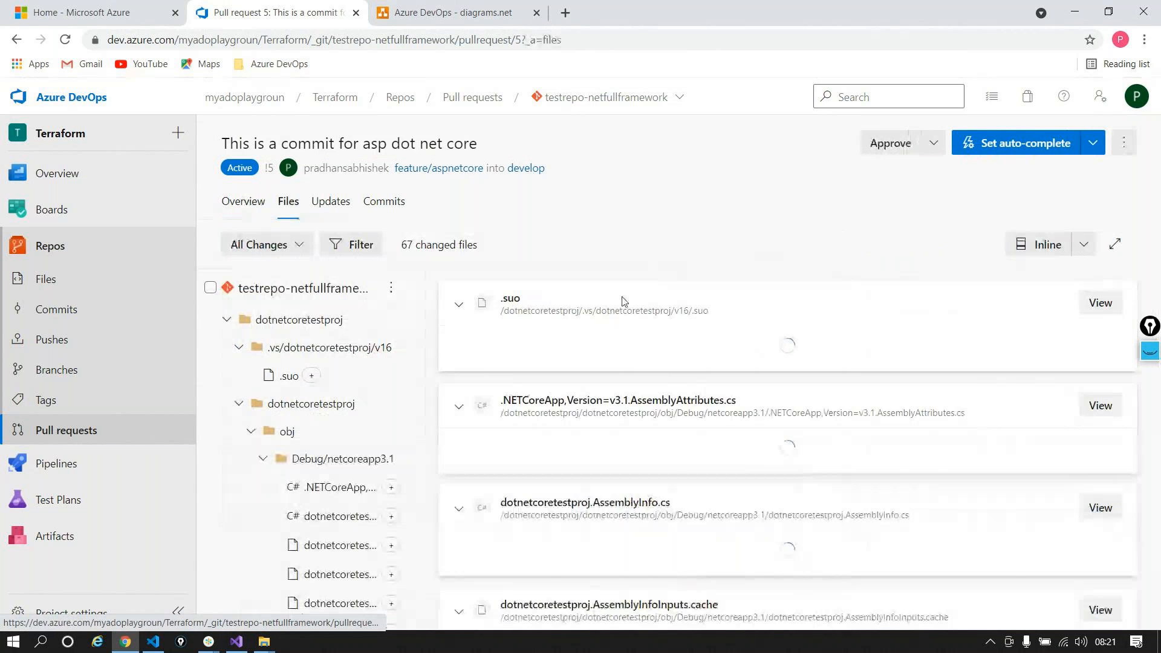
scroll(664, 494, down, 15)
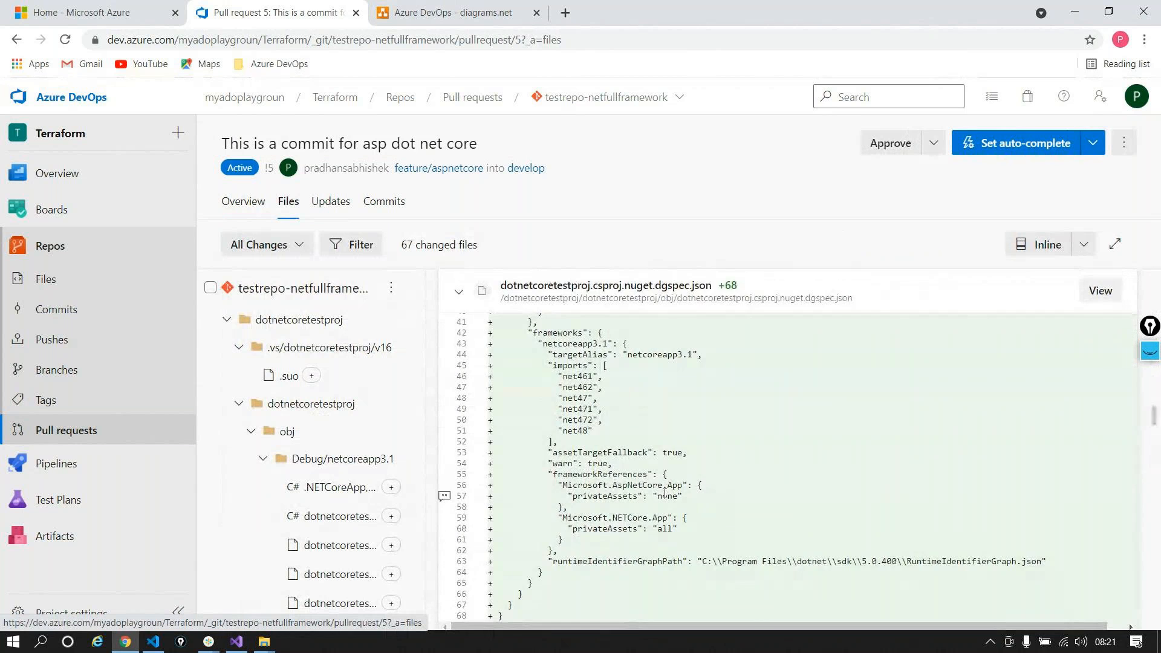
scroll(664, 494, down, 10)
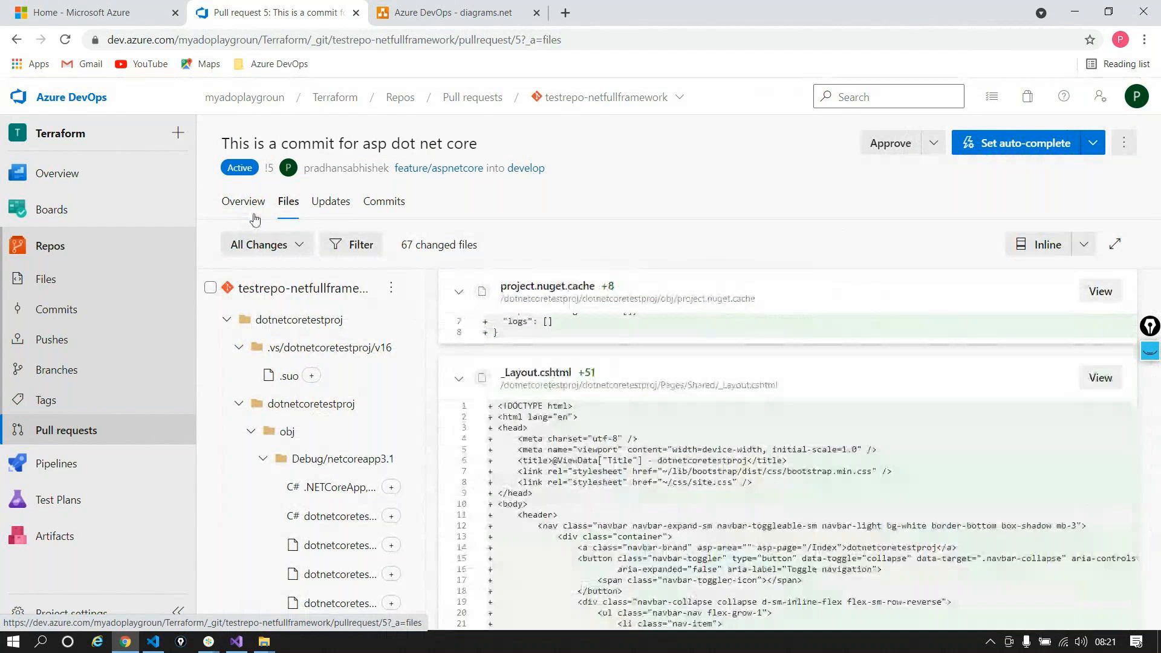
click(233, 203)
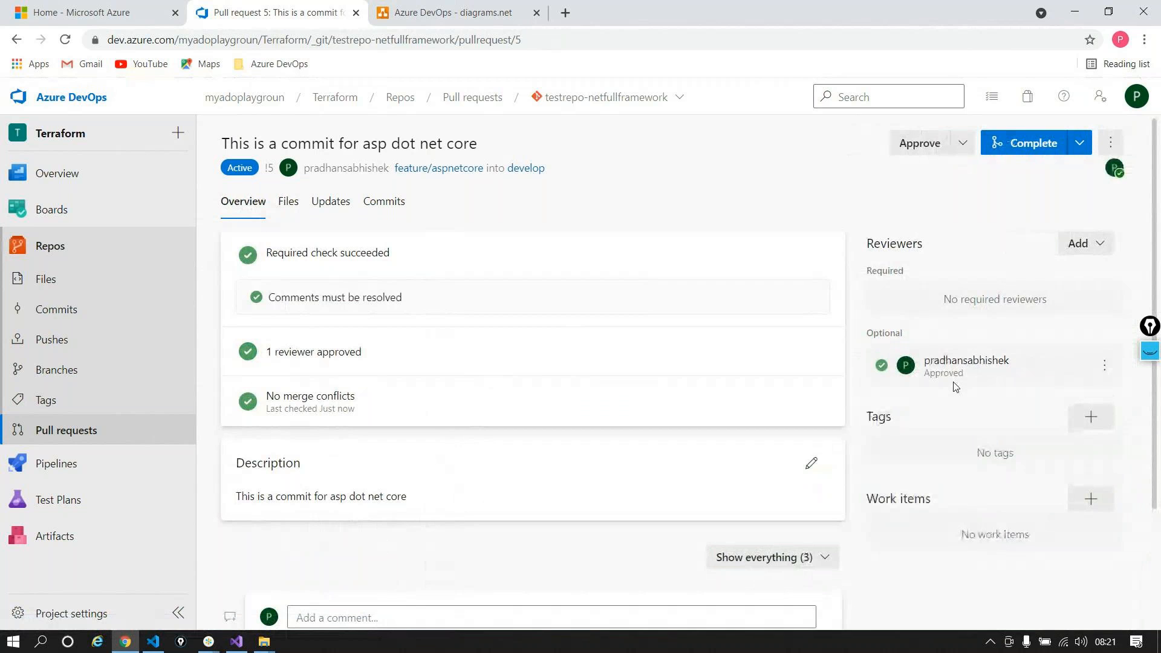
click(1033, 143)
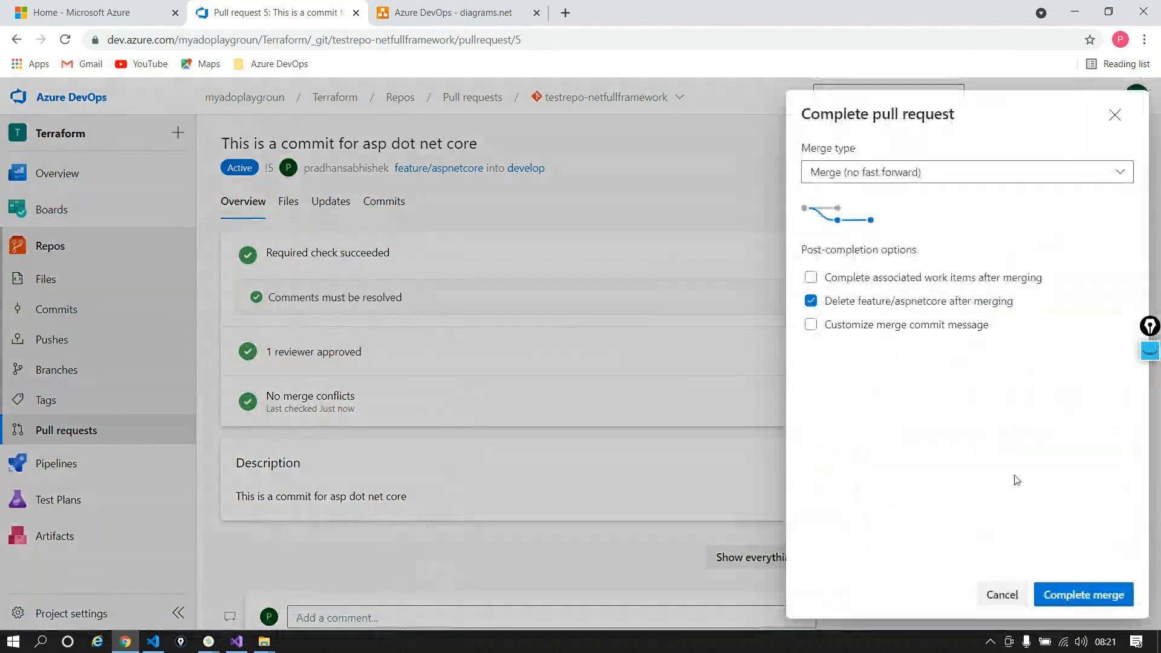
click(1063, 596)
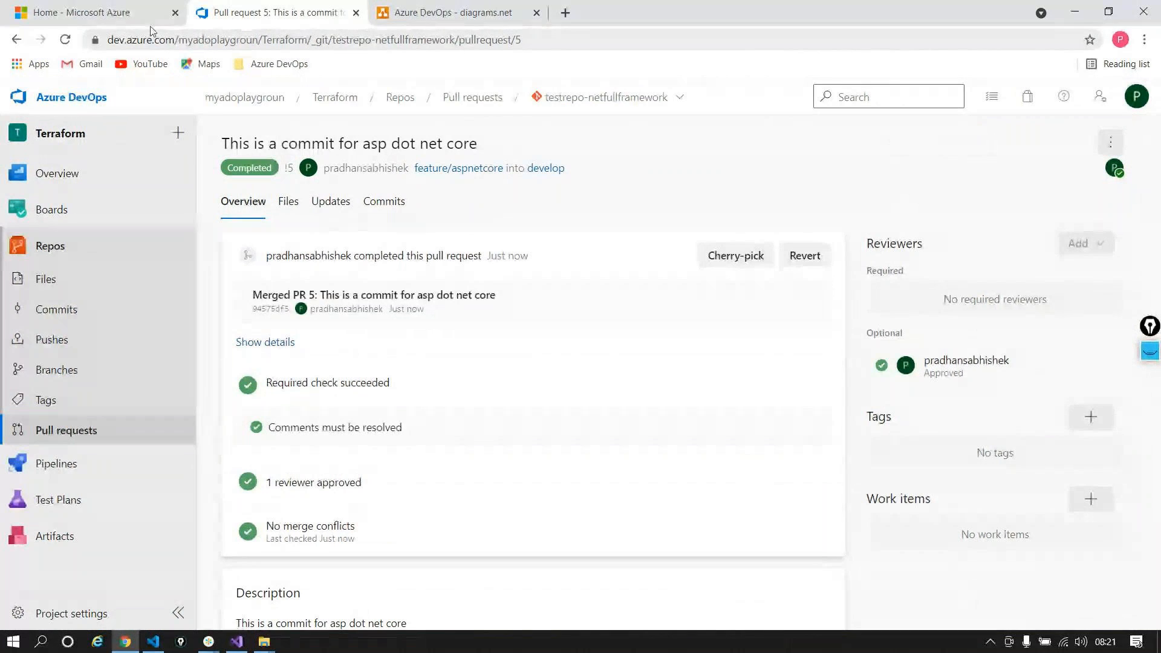
Step: Open the repository's files on the develop branch to check the merged content
click(43, 277)
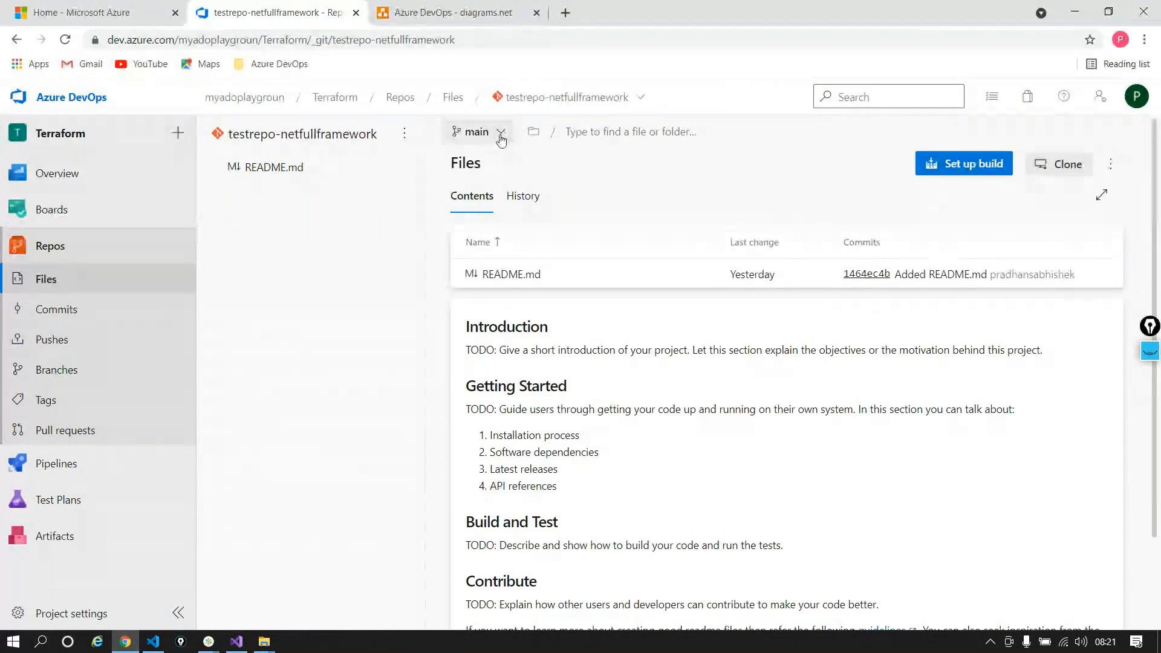
click(468, 133)
text(de)
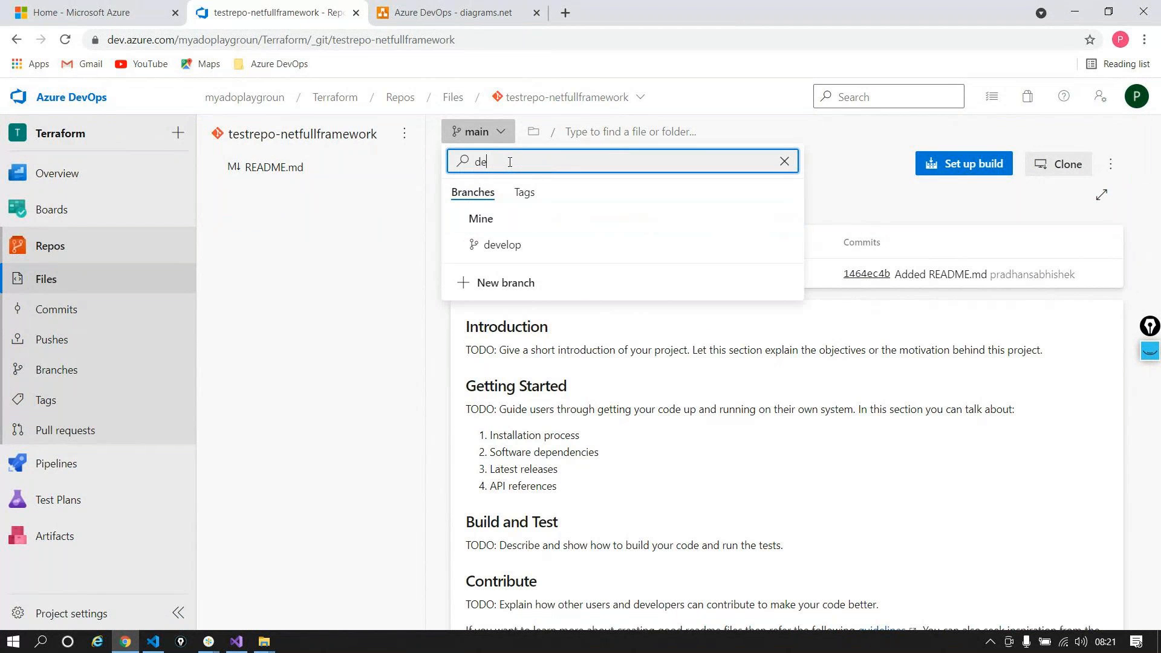
click(501, 254)
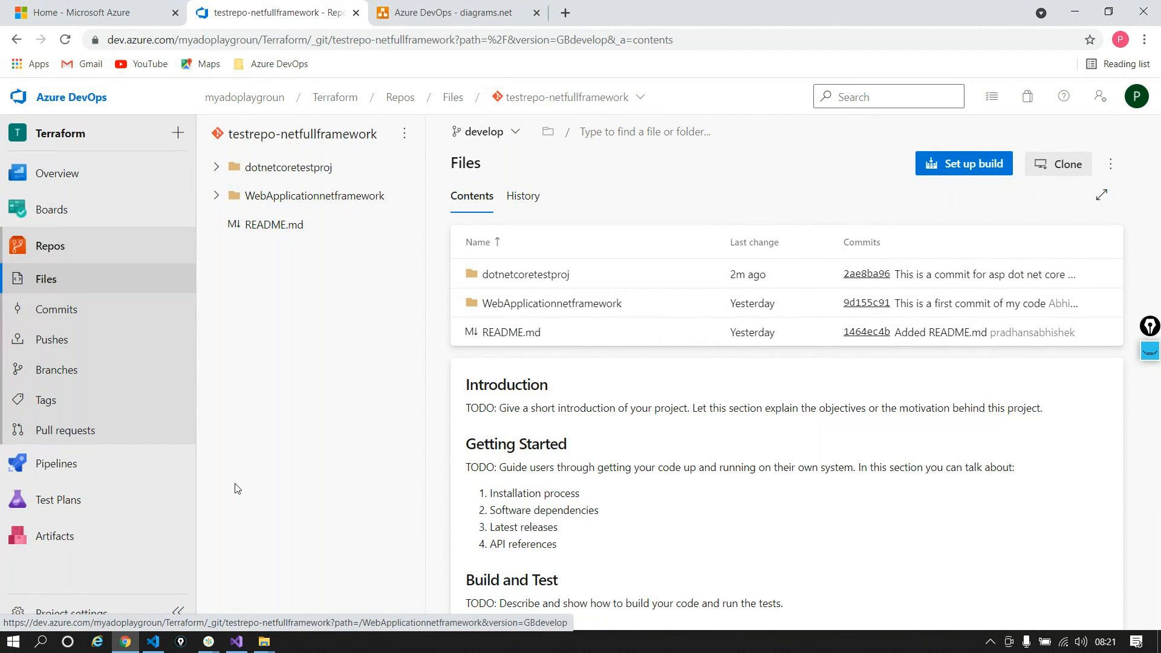
Step: Open the project's pipelines in a separate browser tab and bring up aspnetfullframworkpipeline for editing
right_click(248, 493)
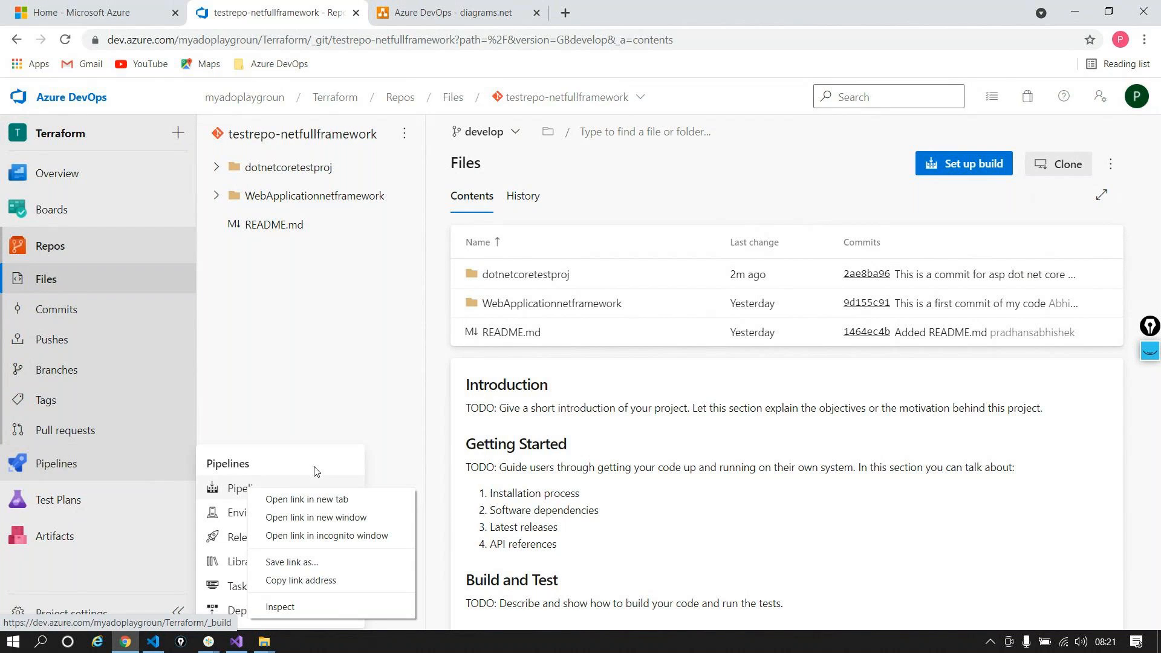
click(314, 500)
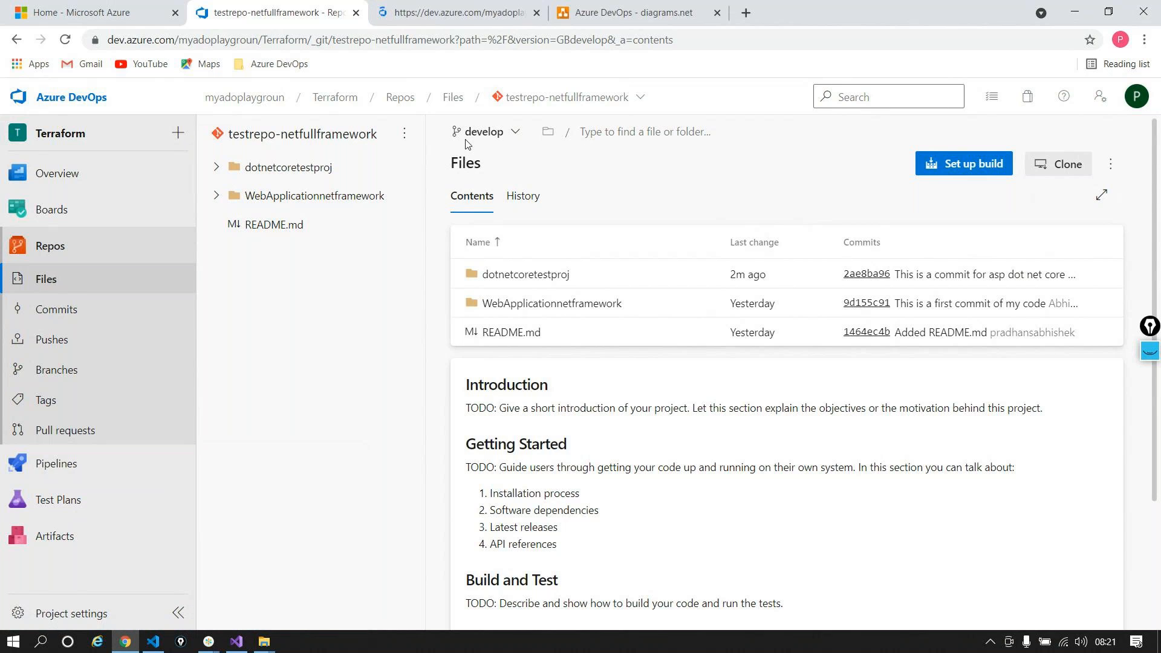
key(ctrl+Tab)
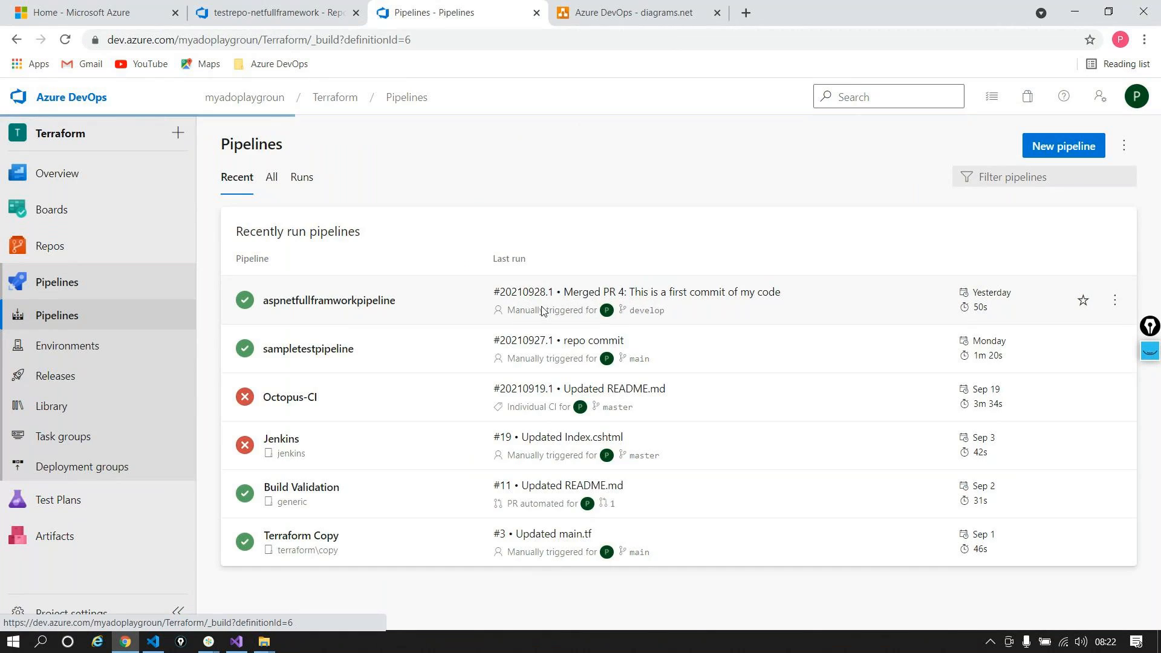
click(459, 305)
click(999, 146)
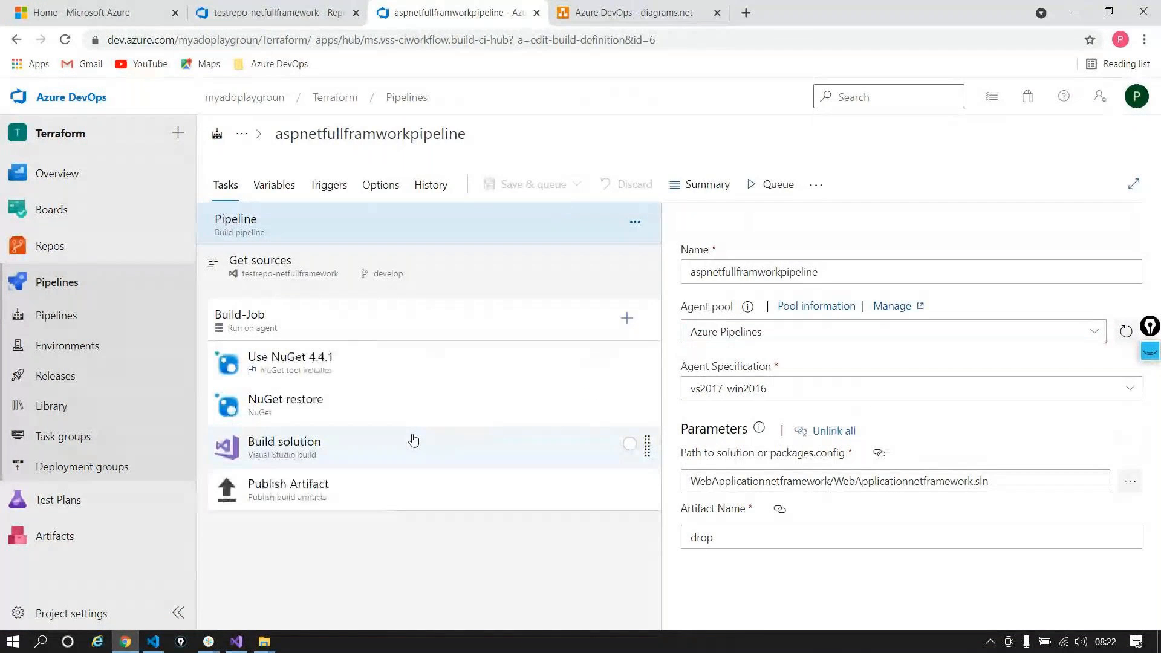
Step: Examine the settings of the pipeline's NuGet restore, Build solution and Publish Artifact tasks
click(407, 411)
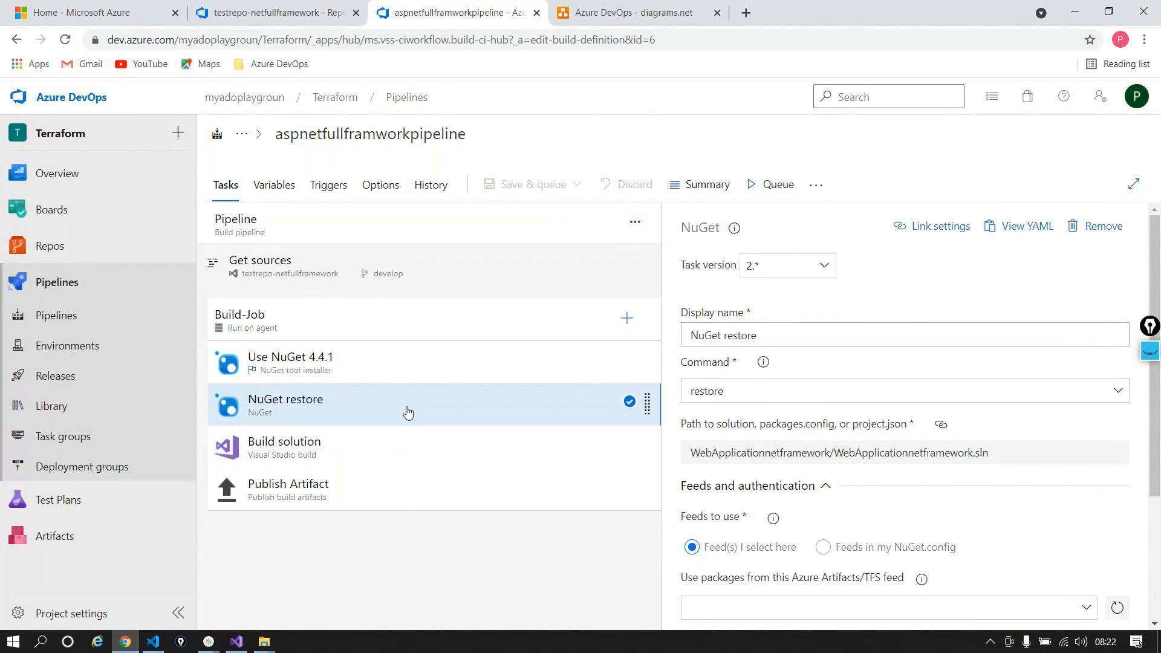
click(408, 454)
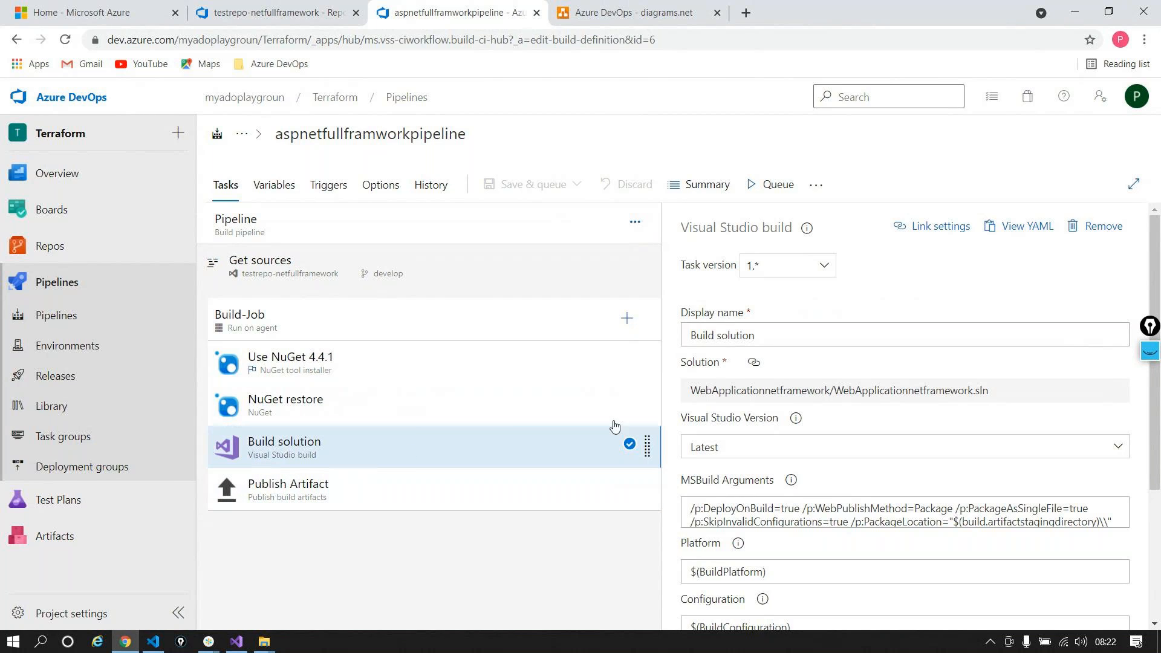
triple_click(723, 229)
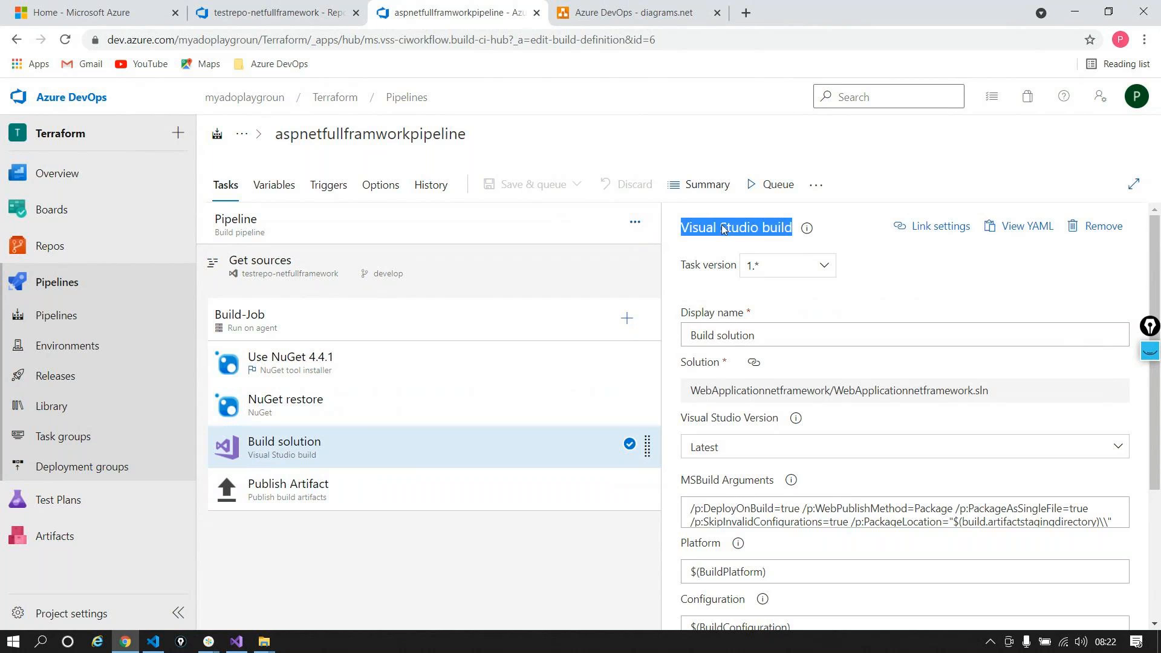
triple_click(723, 230)
click(442, 484)
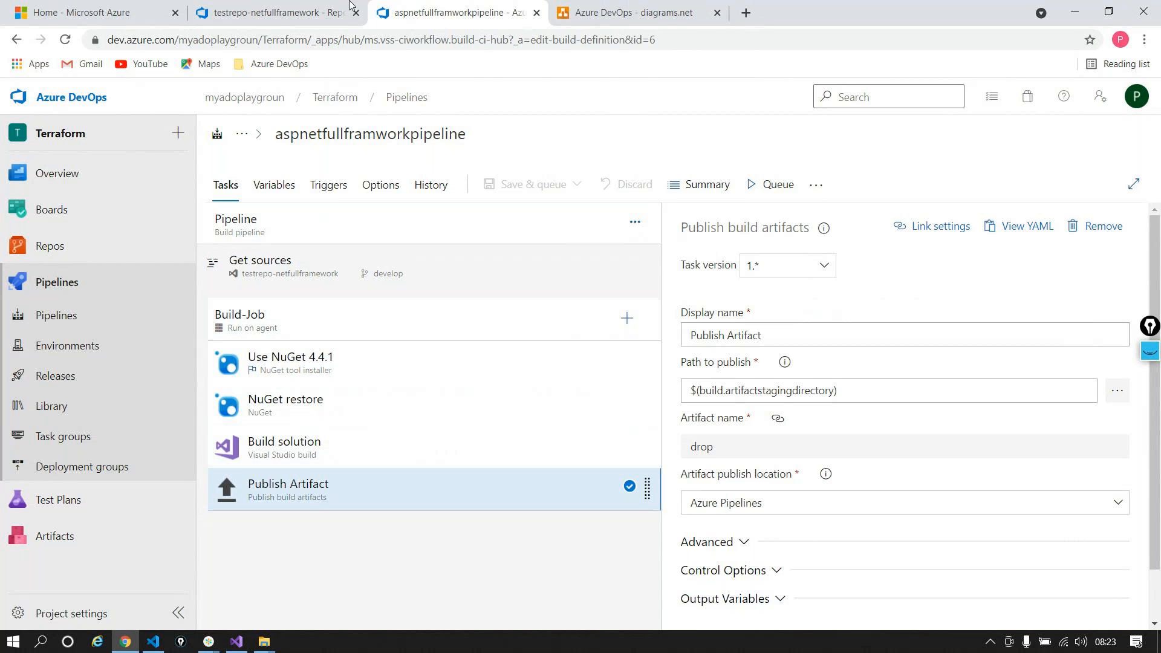
Step: Return to the repository's browser tab and start a new pipeline with the classic editor
click(281, 27)
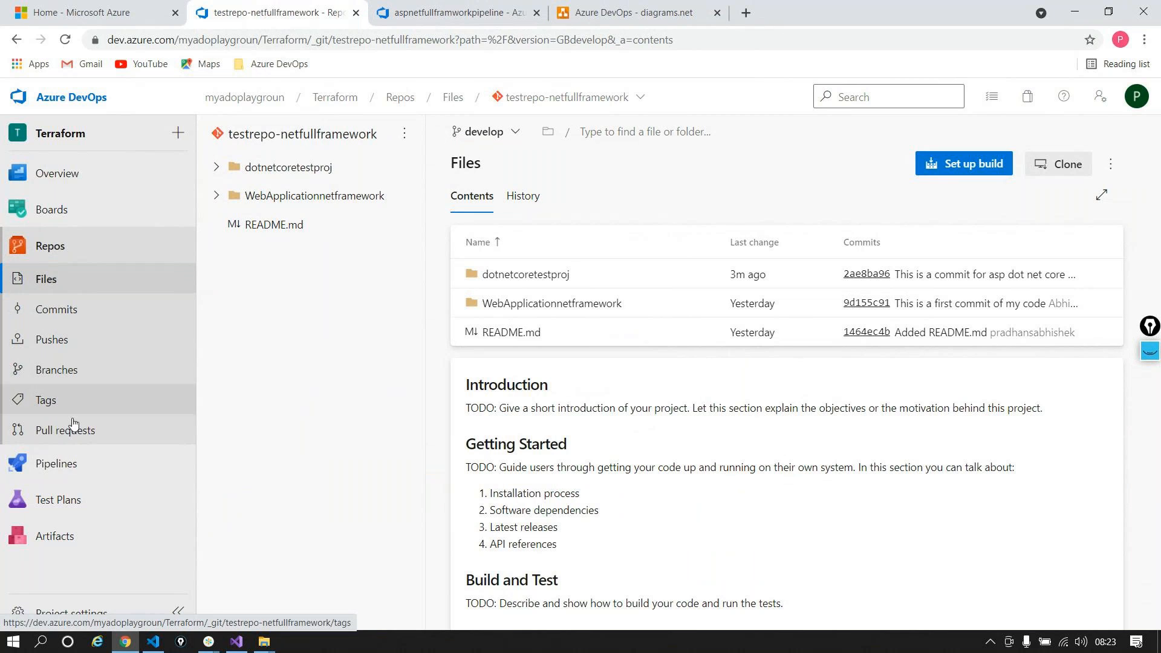
mouse_move(171, 474)
click(220, 495)
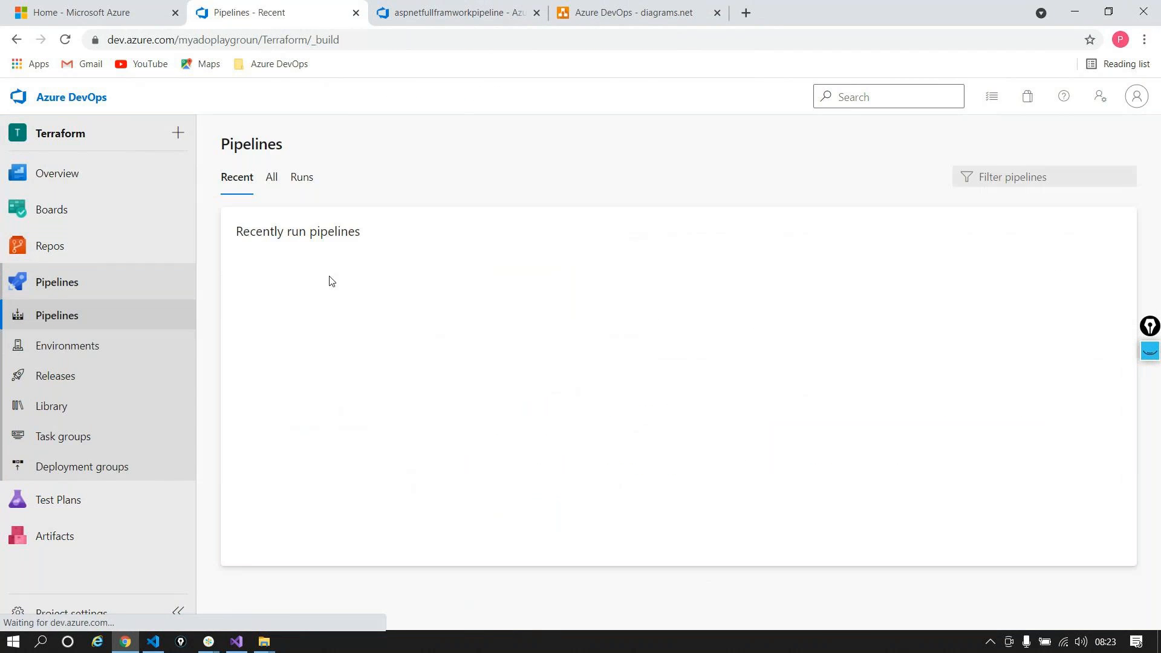
click(1059, 147)
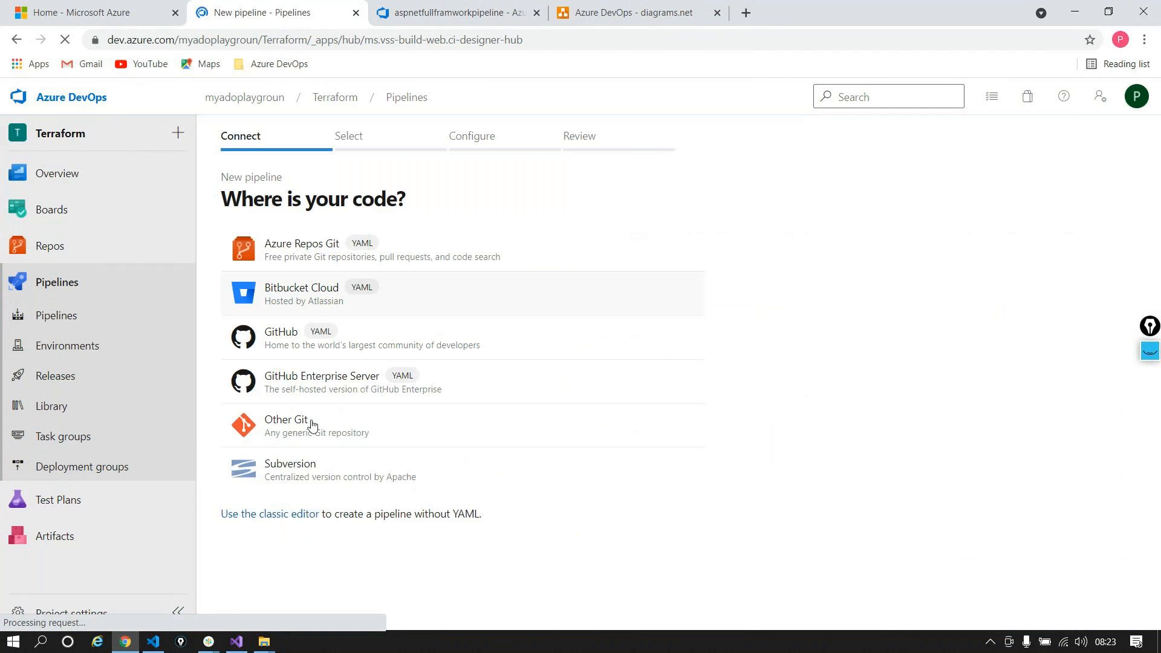
click(306, 514)
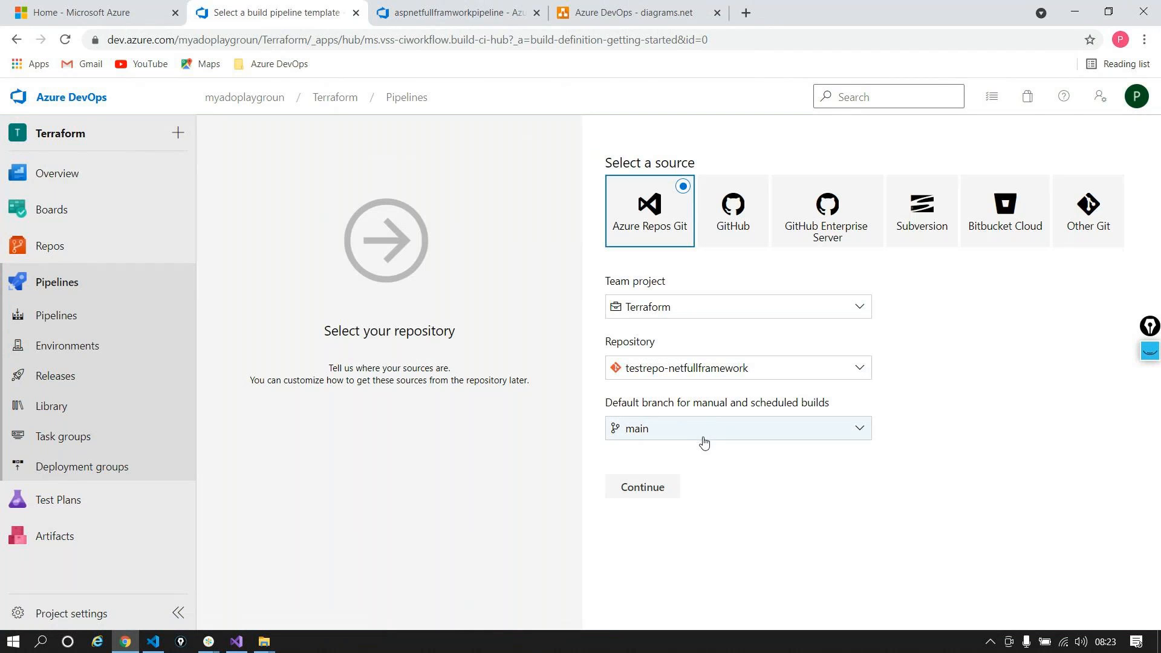
Step: Set the default branch to develop for the testrepo-netfullframework source and continue to the template selection
click(704, 436)
click(743, 508)
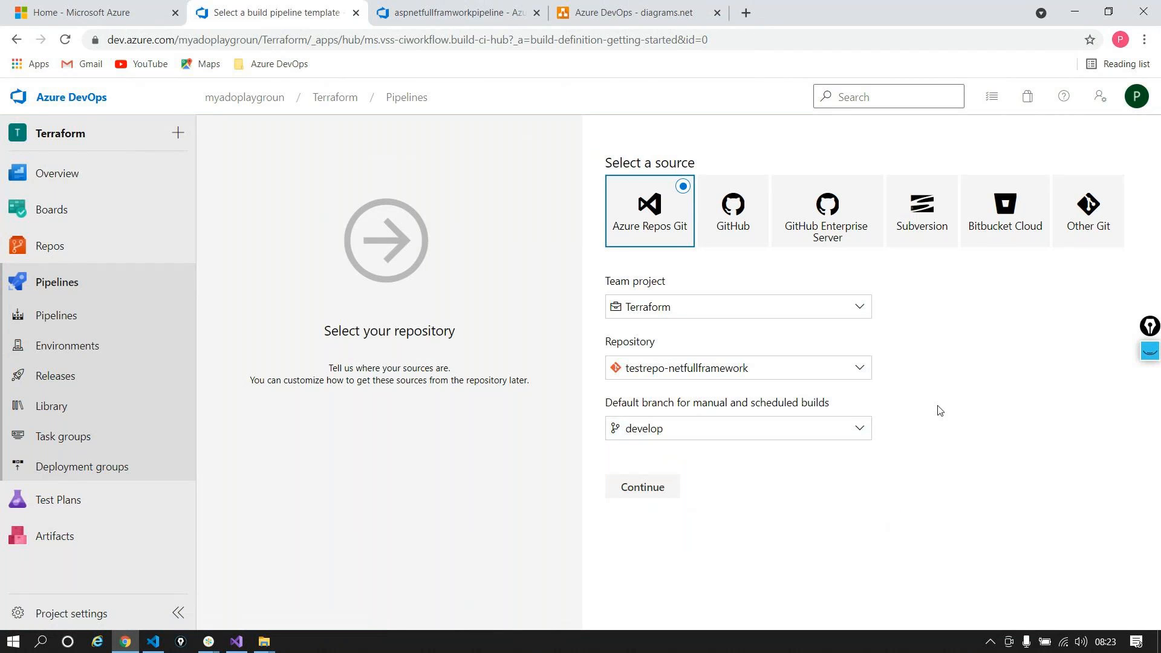
click(657, 503)
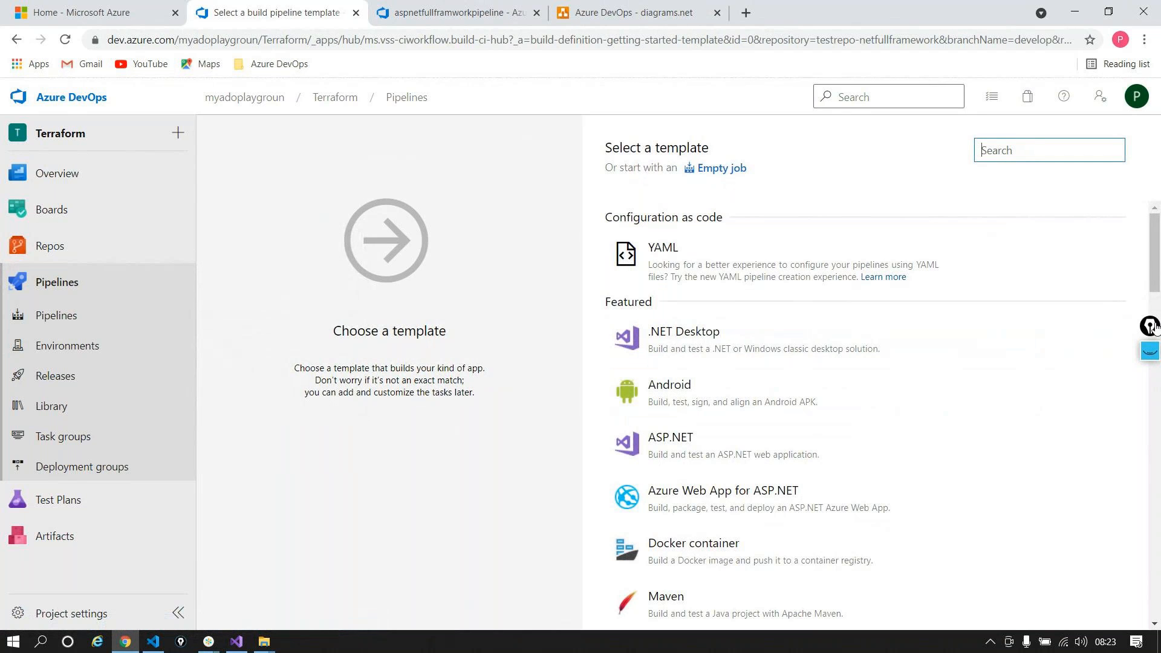
click(1149, 353)
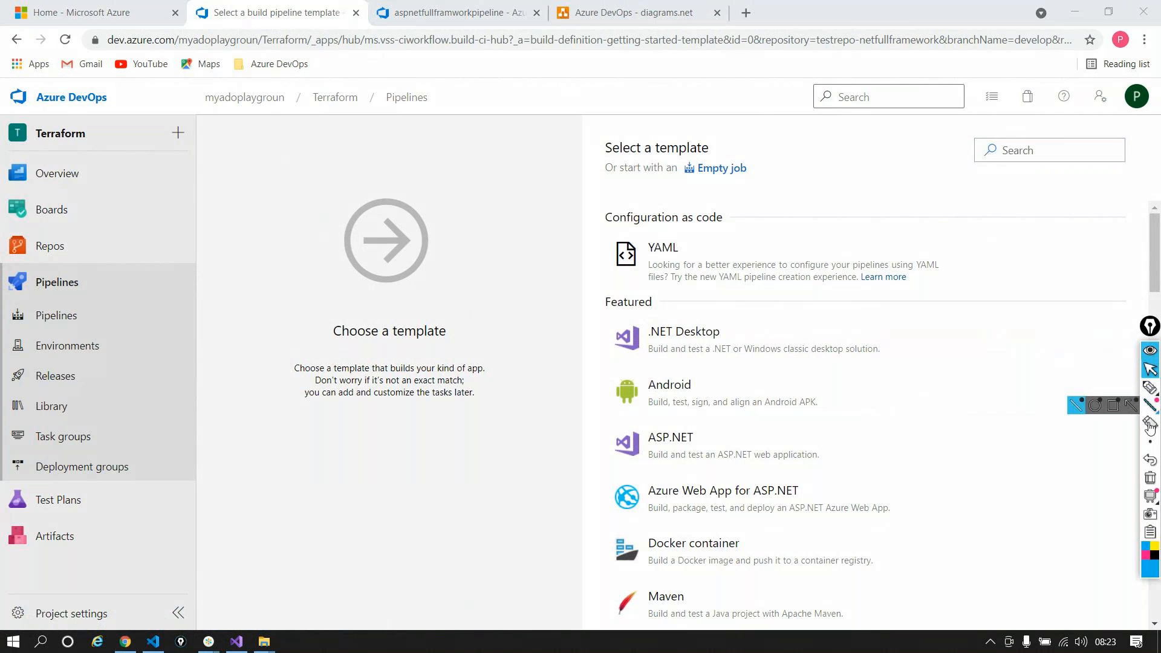
click(1097, 386)
mouse_move(675, 416)
mouse_down()
mouse_move(644, 419)
mouse_move(612, 477)
mouse_move(818, 486)
mouse_move(863, 431)
mouse_move(729, 407)
mouse_move(626, 417)
mouse_up()
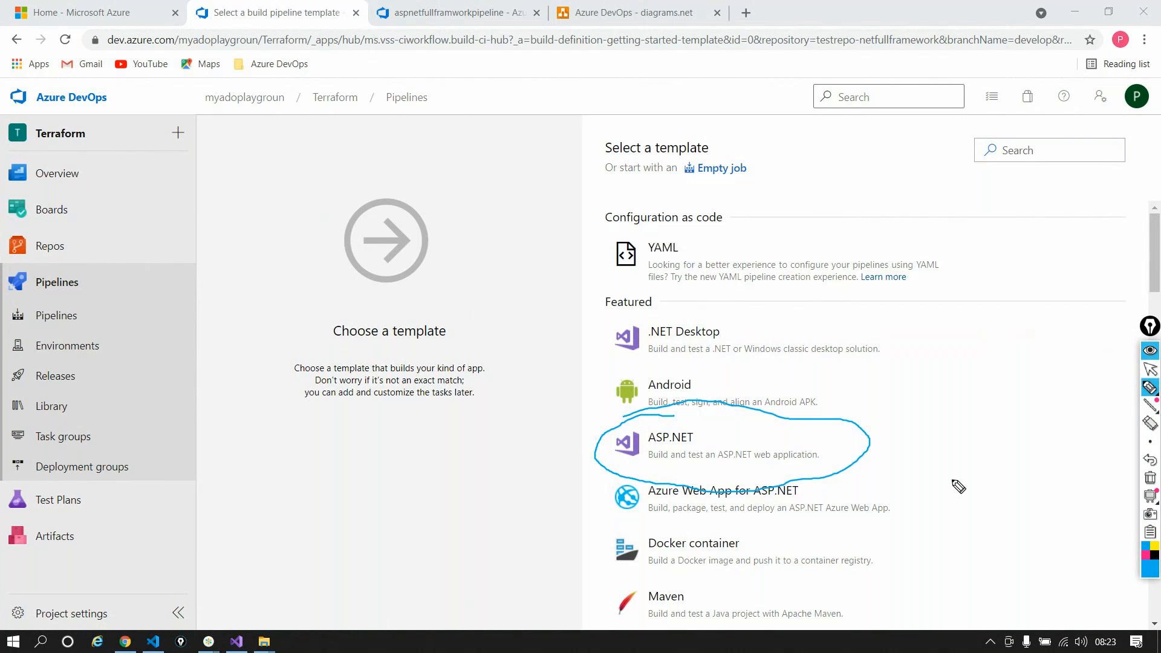
click(1150, 478)
click(1150, 368)
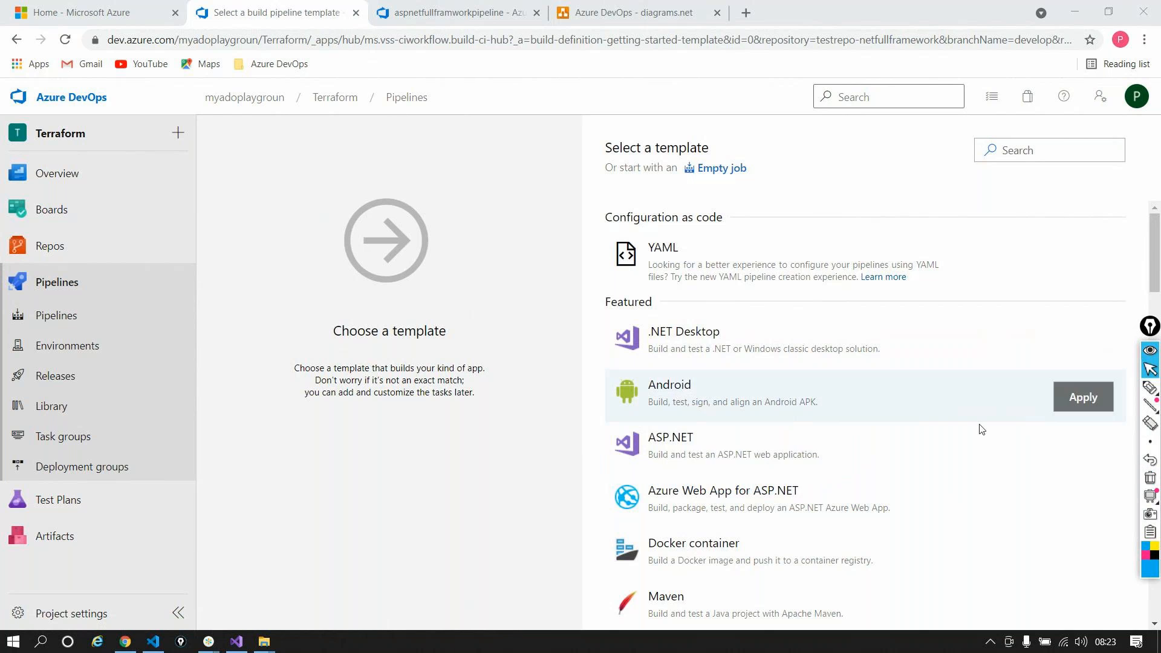
Step: Apply the ASP.NET Core template from the Others group to the new pipeline
scroll(955, 433, down, 4)
scroll(957, 433, down, 4)
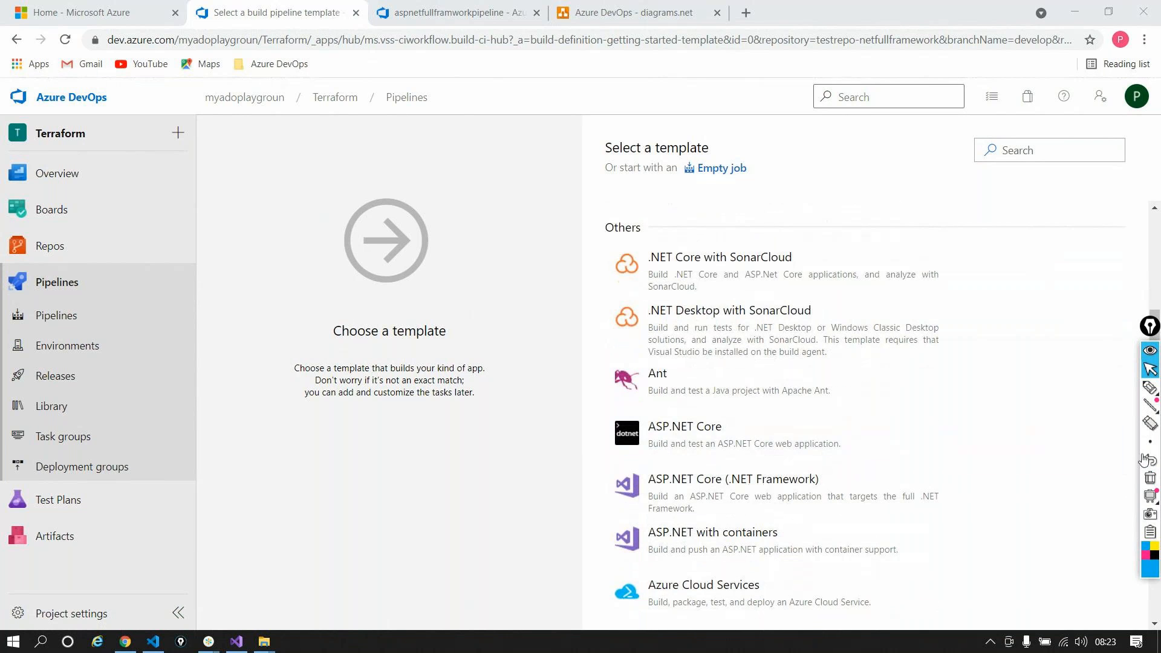
click(1150, 387)
mouse_move(680, 409)
mouse_down()
mouse_move(605, 415)
mouse_move(591, 443)
mouse_move(799, 477)
mouse_move(702, 393)
mouse_move(660, 393)
mouse_up()
mouse_move(1155, 399)
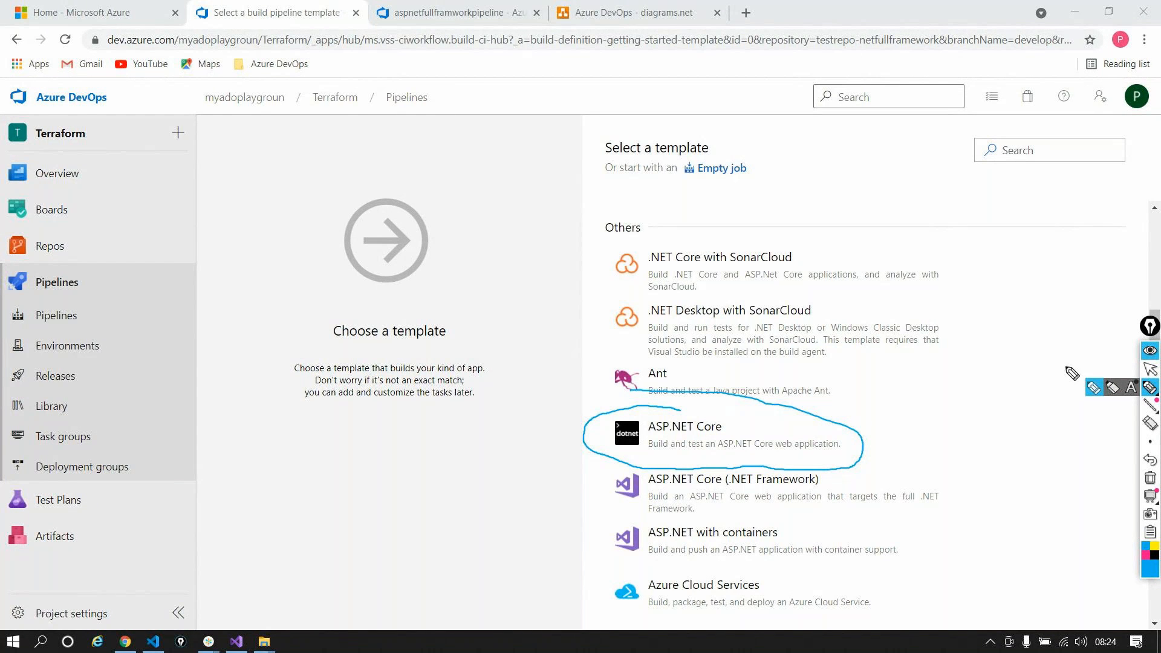
mouse_move(1150, 449)
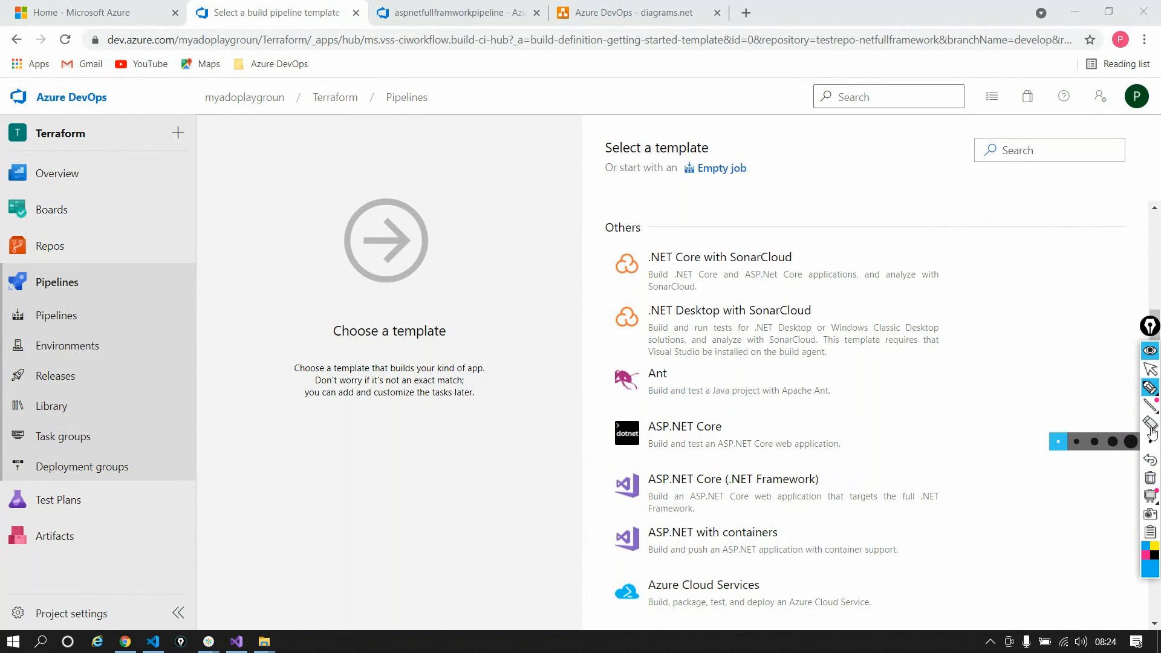
click(1152, 479)
click(1150, 369)
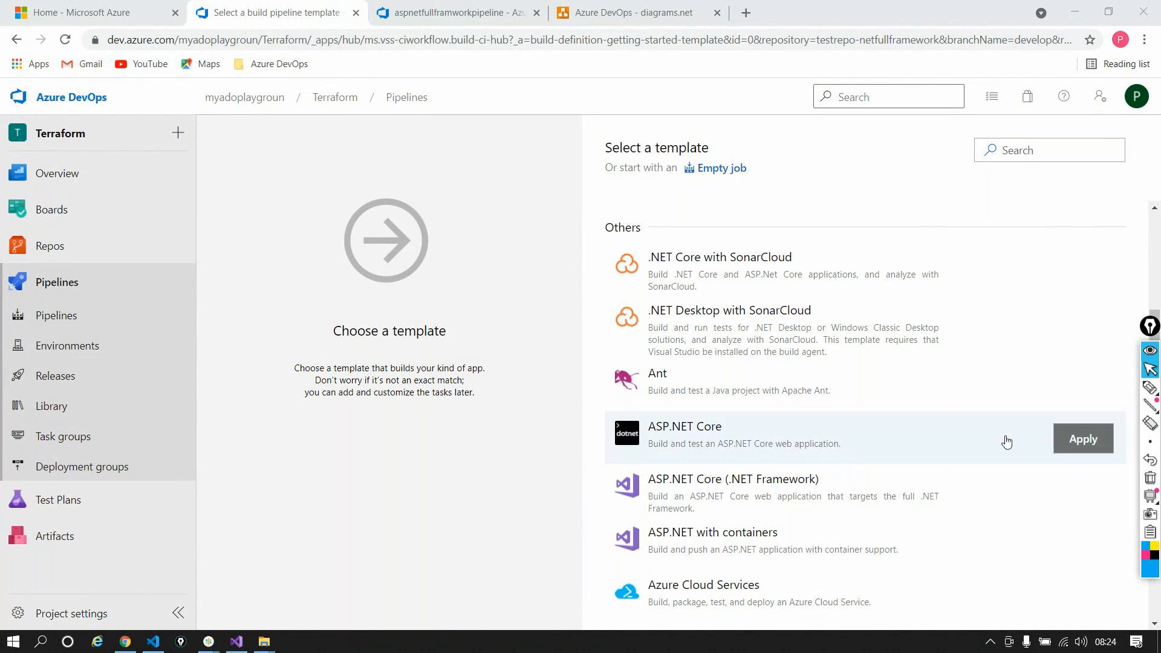
click(1083, 439)
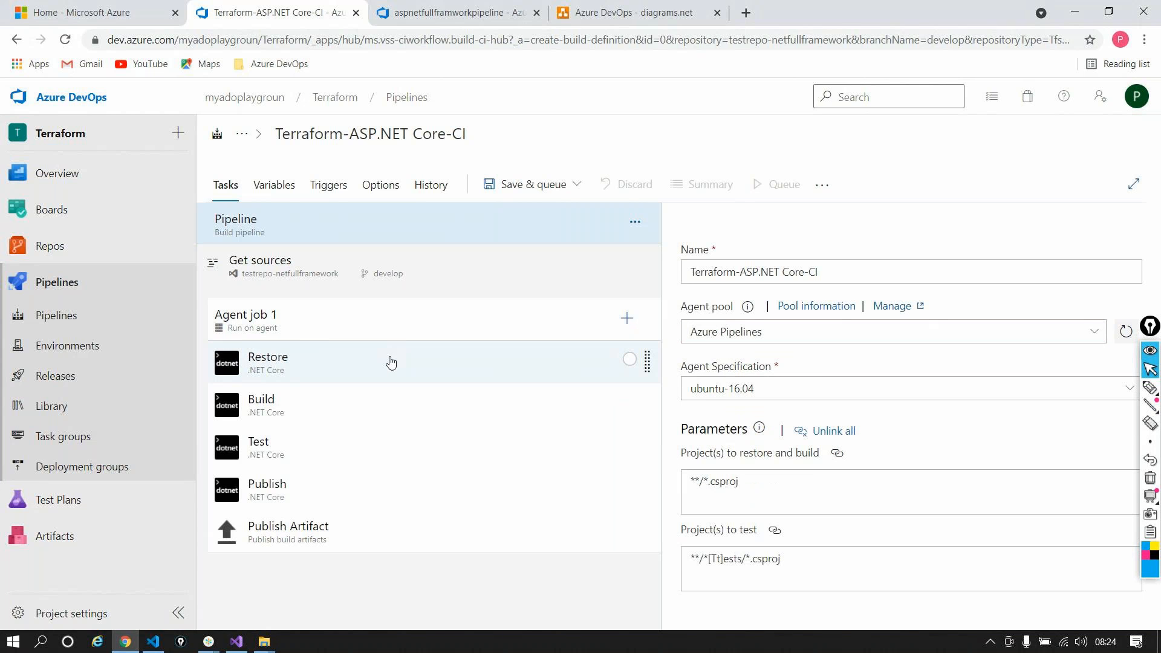
Step: Rename the new pipeline to aspdotncoreapplication
click(478, 129)
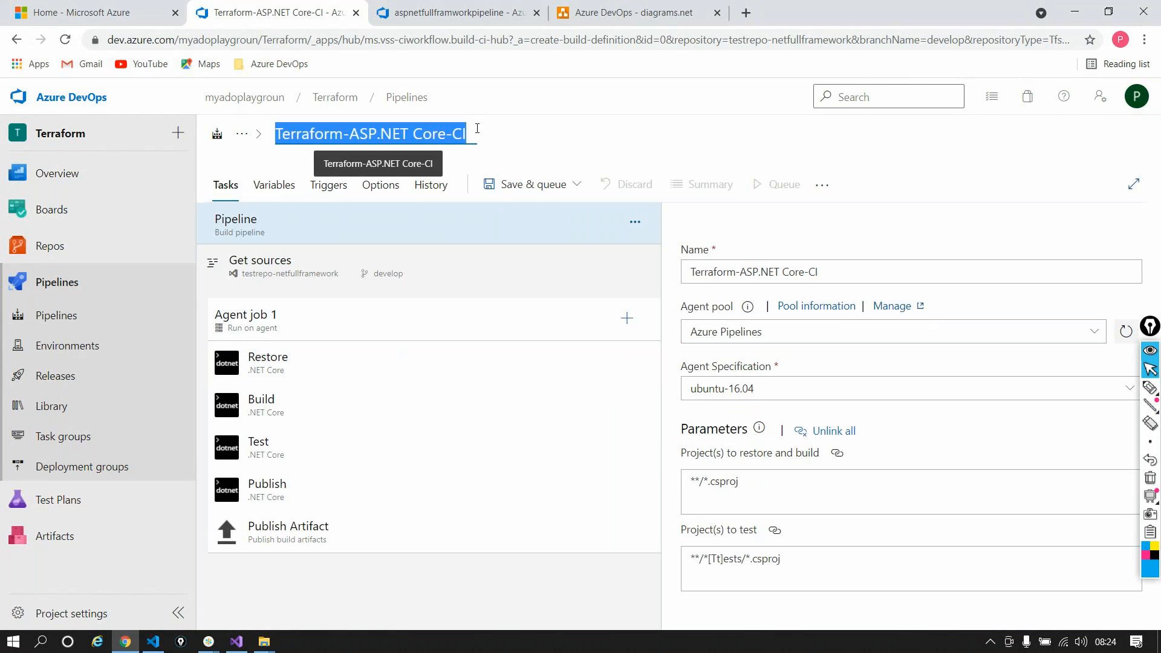
text(asp)
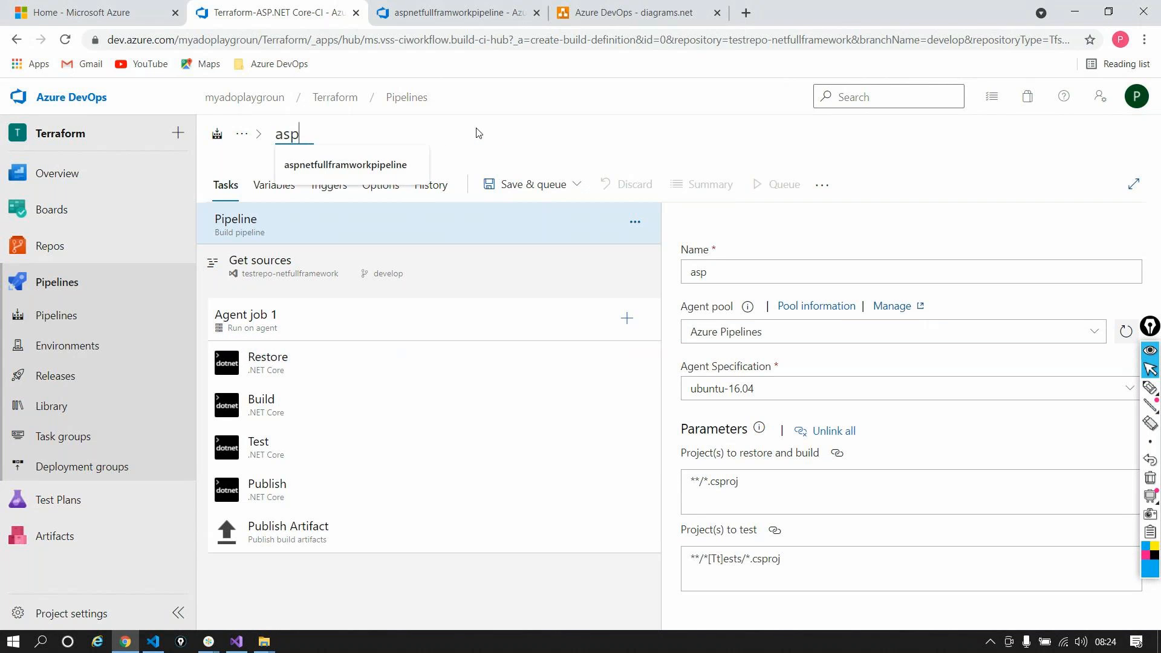
text(dotncore)
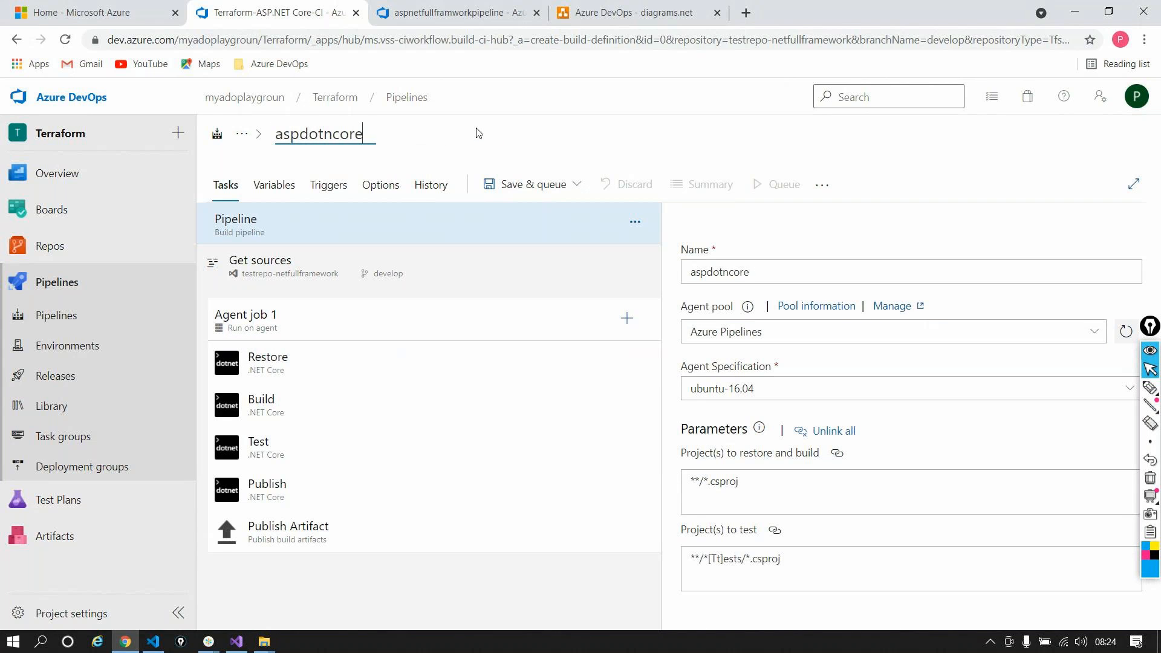
text(application)
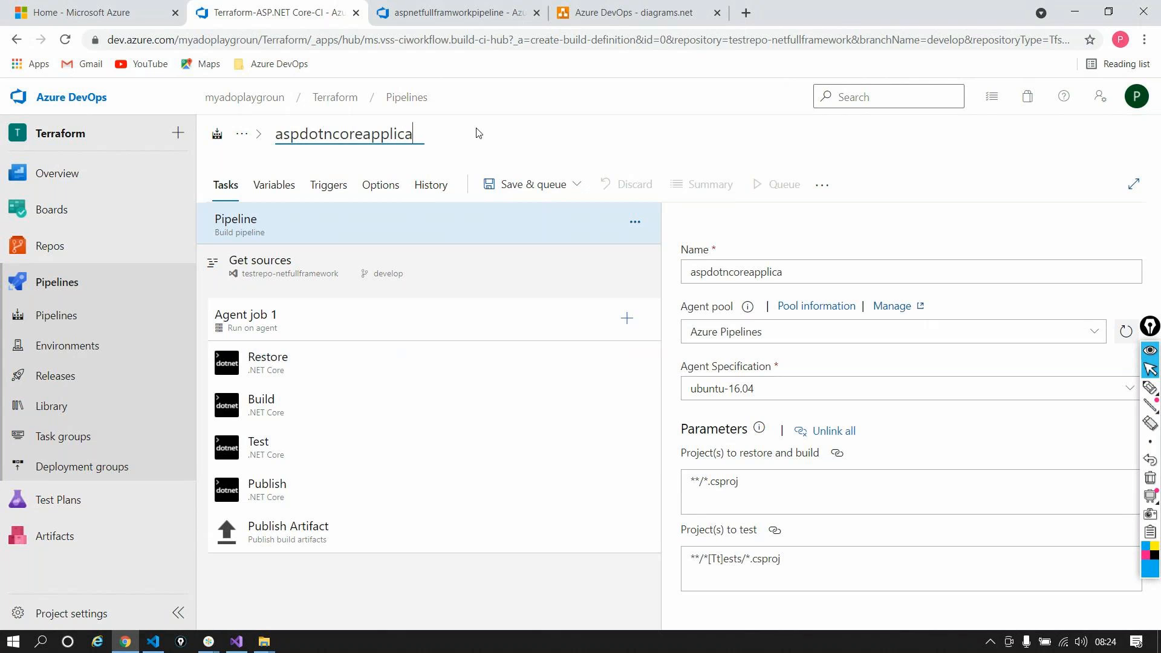
click(321, 228)
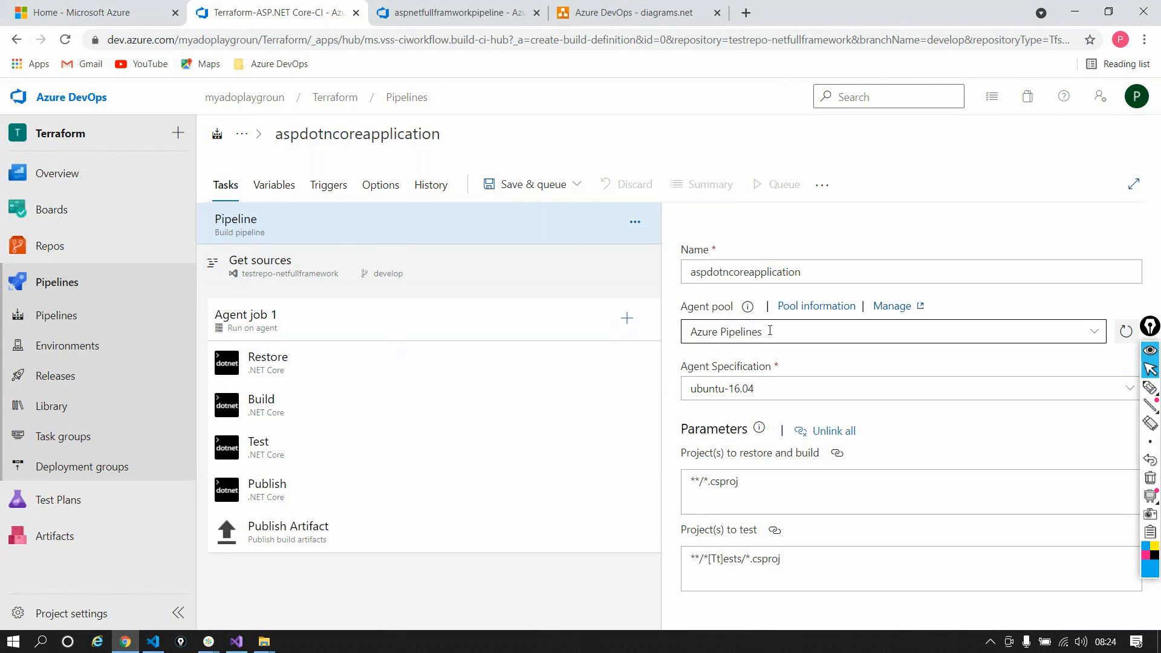
Step: Set the pipeline's agent specification to vs2017-win2016
click(818, 388)
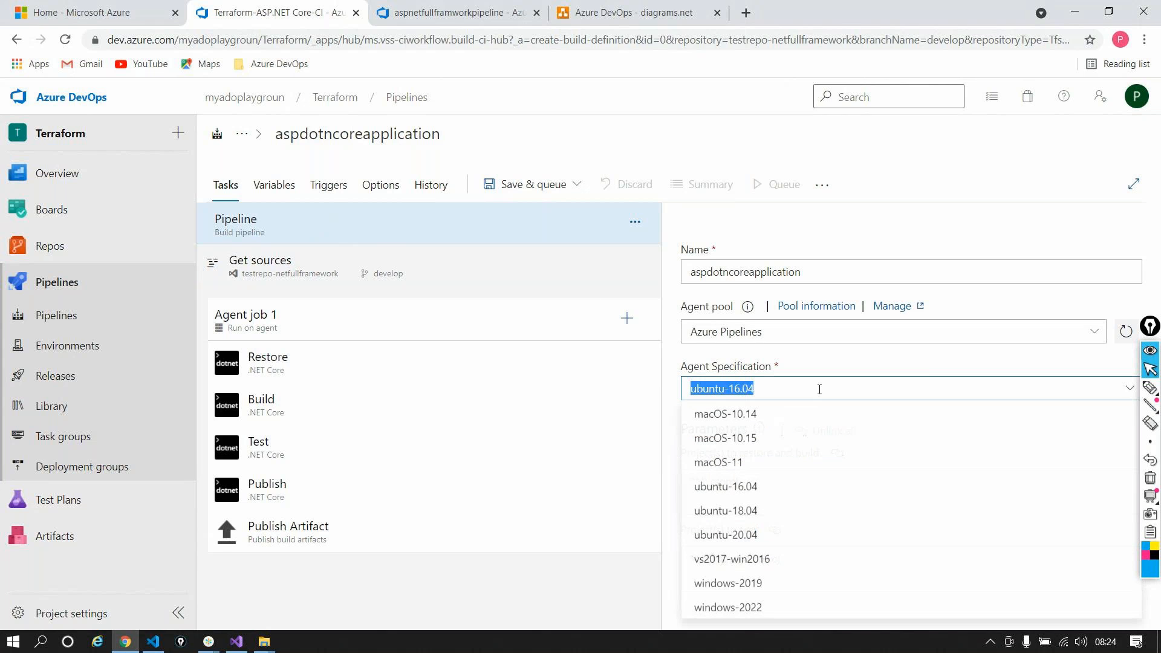
click(720, 561)
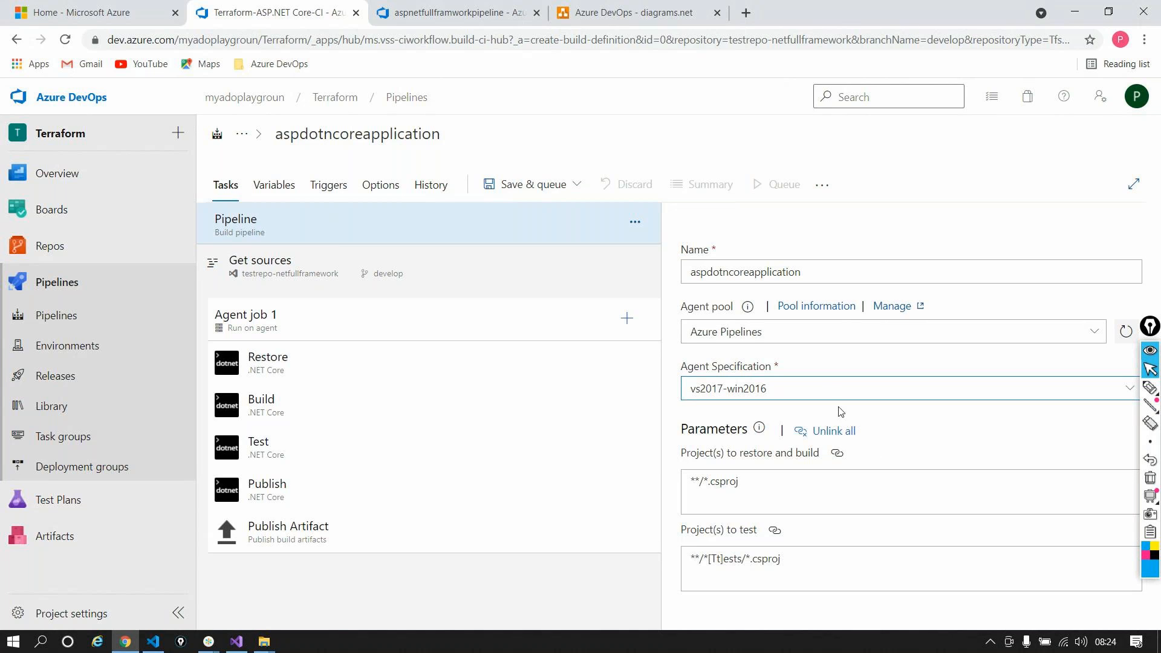
click(1150, 352)
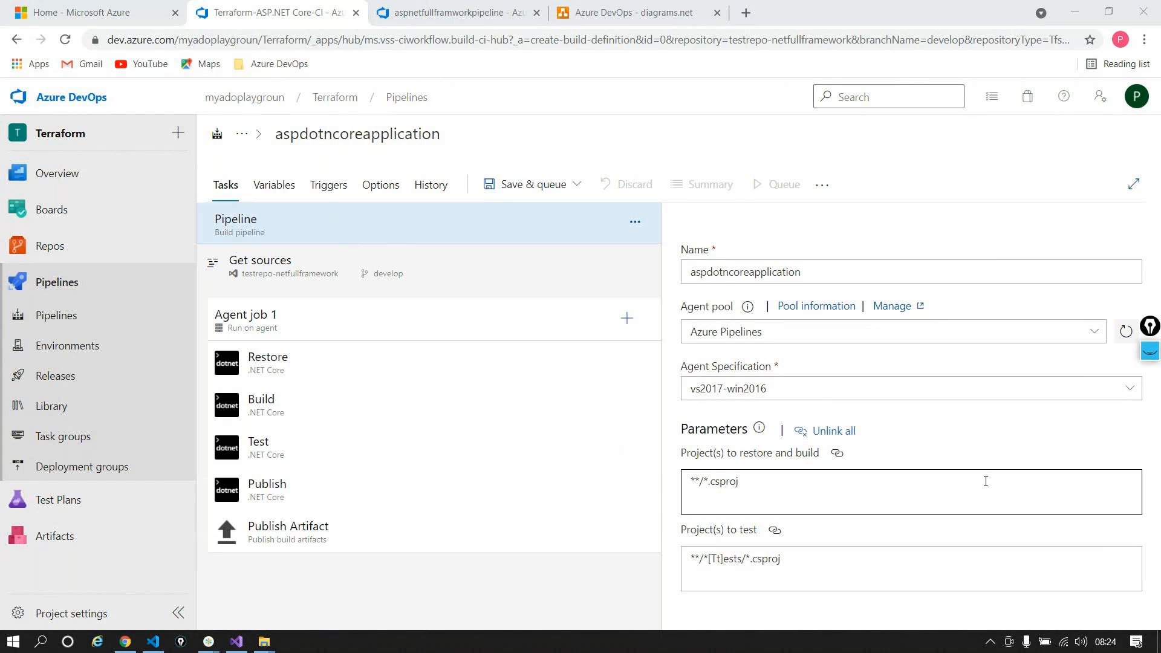
Step: Open the repository's files in a separate browser tab and display dotnetcoretestproj.sln from the dotnetcoretestproj folder
drag(982, 477, 648, 511)
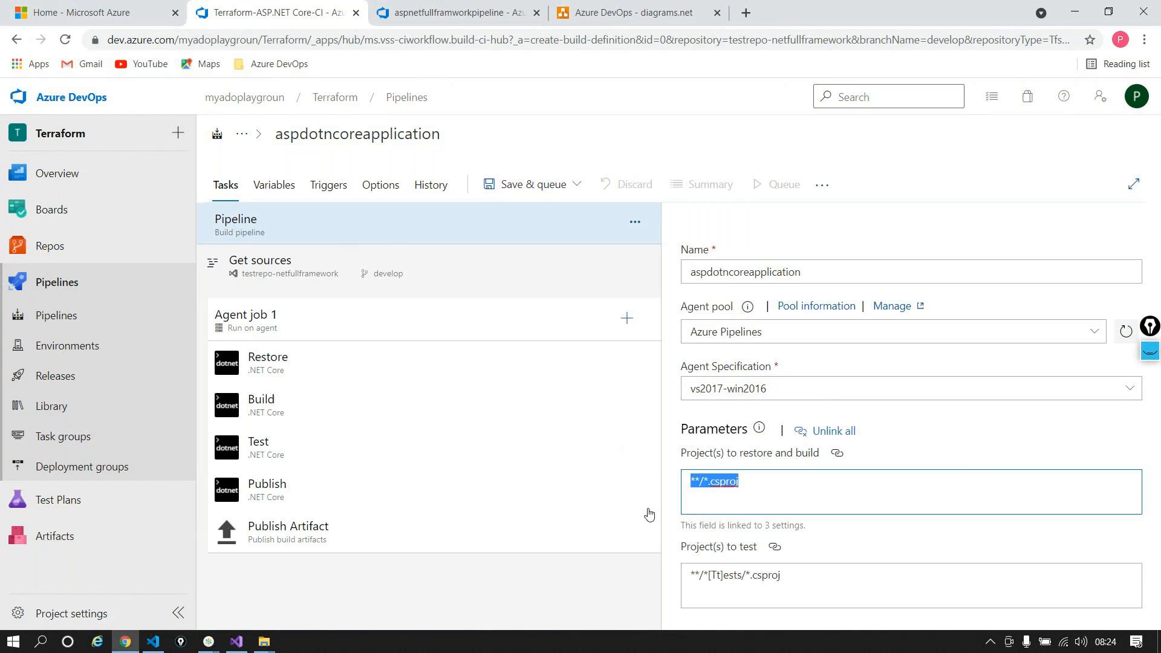
double_click(738, 481)
click(466, 12)
mouse_move(83, 266)
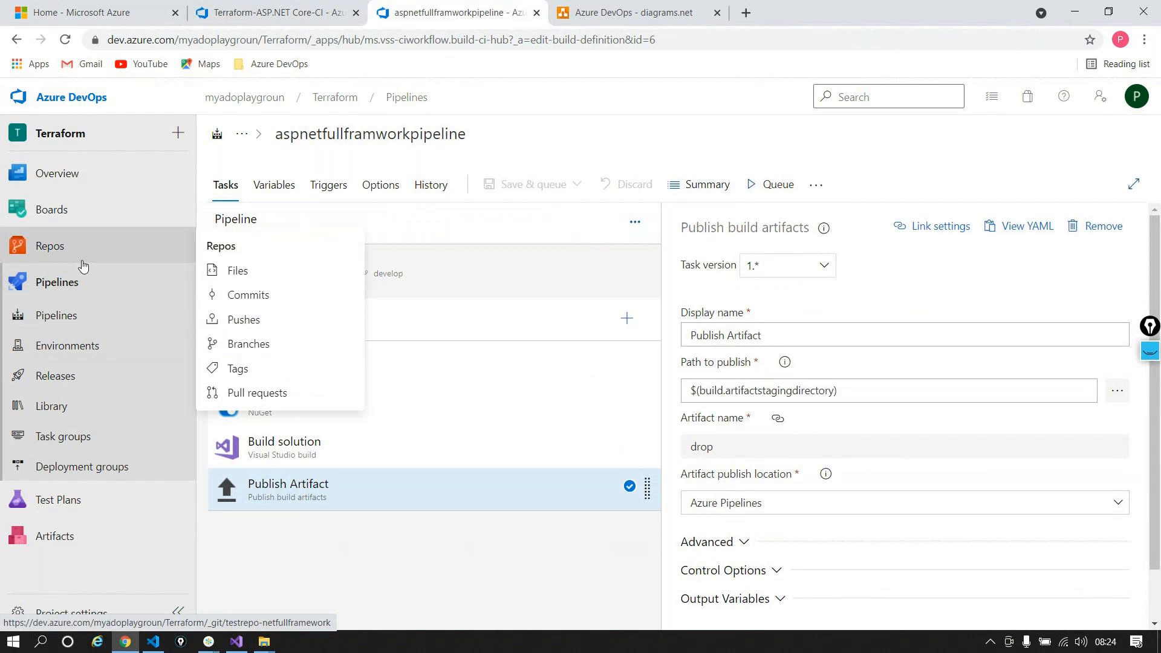
right_click(321, 270)
click(375, 282)
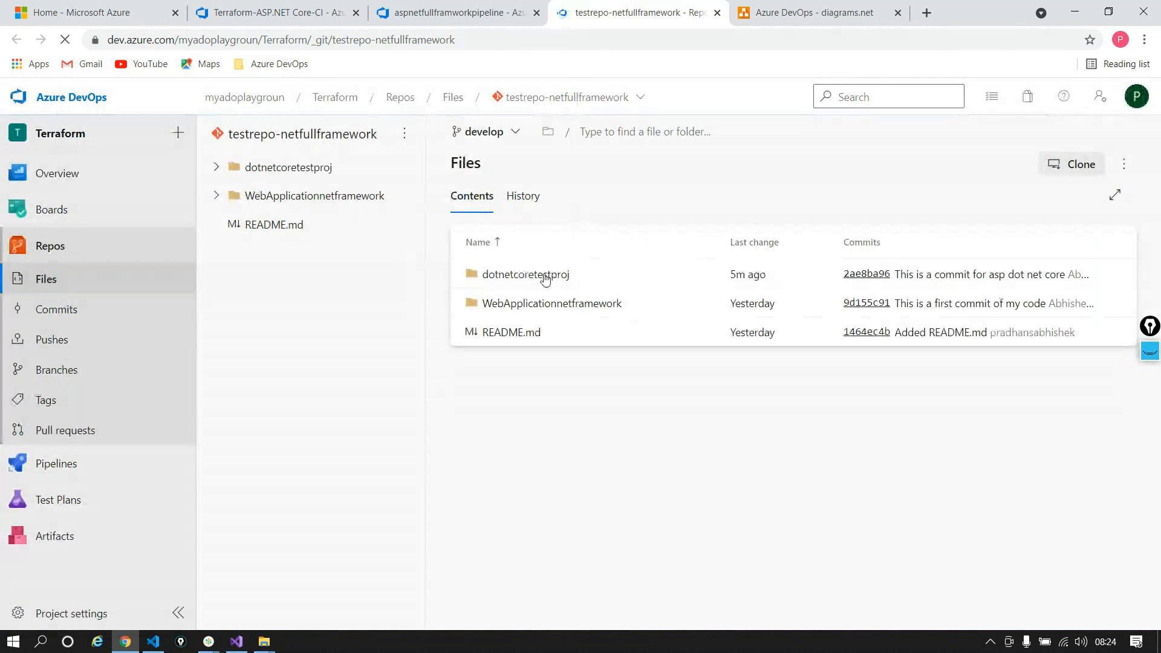
click(531, 276)
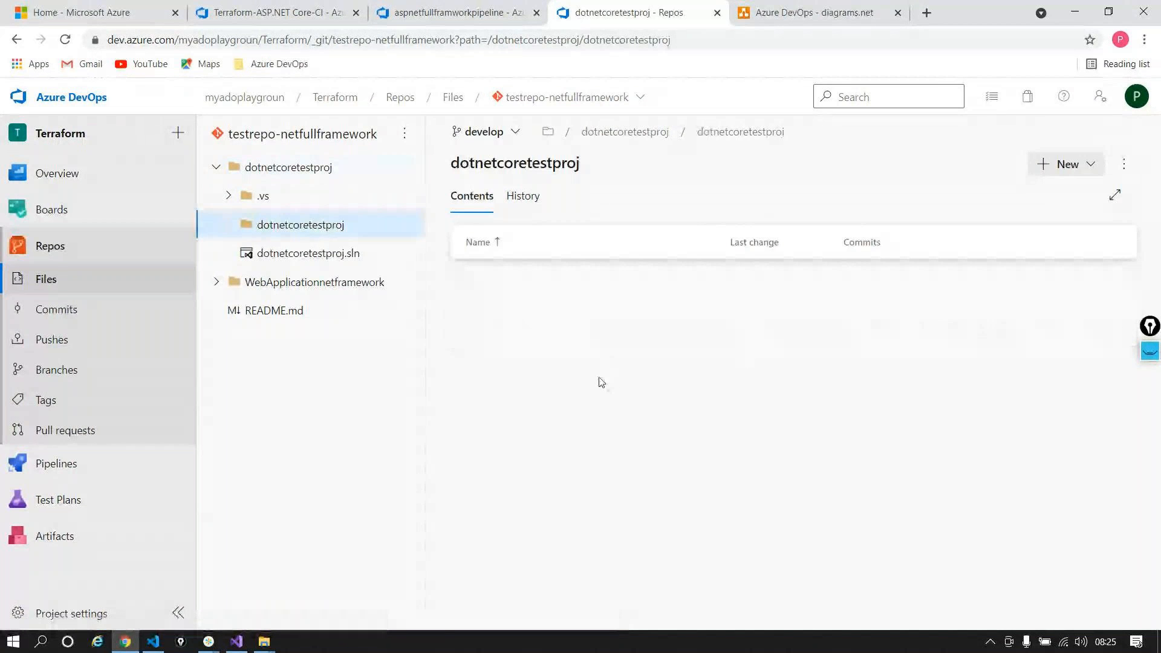
click(65, 40)
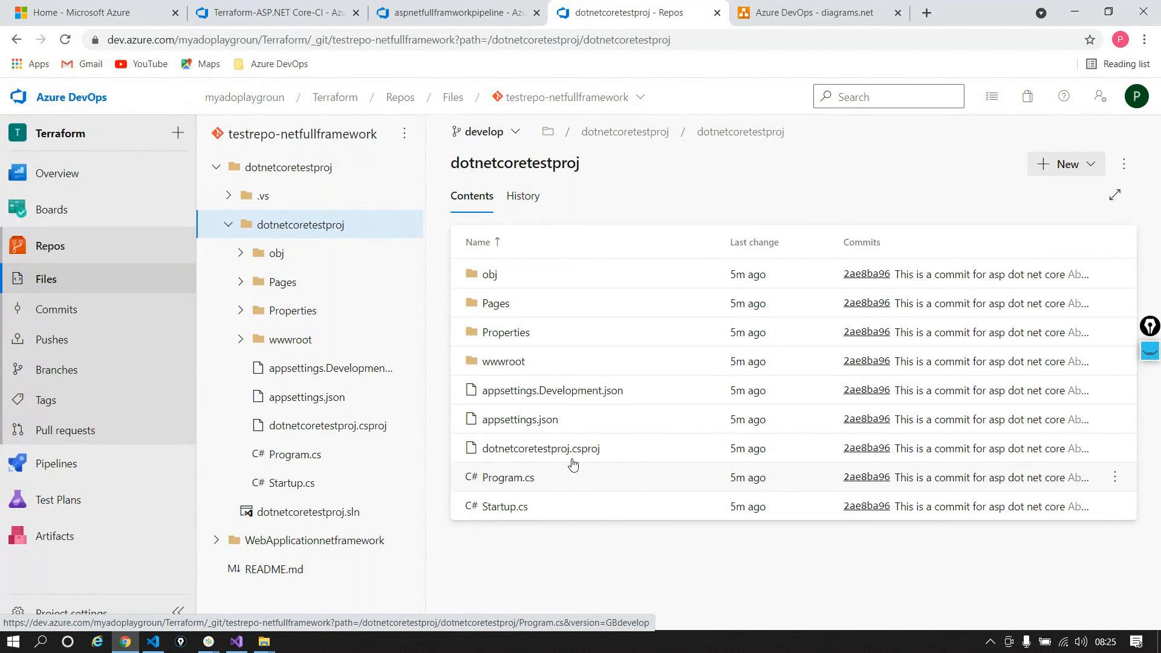
click(248, 515)
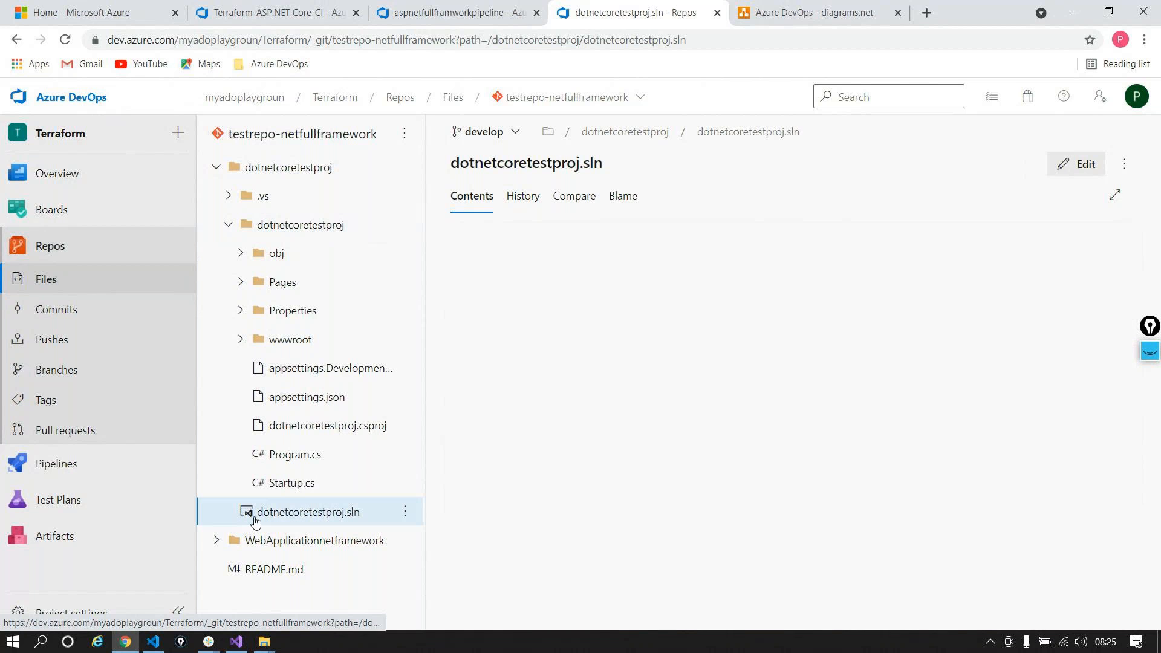
Step: Copy the solution file's path and set the pipeline's project(s) to restore and build to dotnetcoretestproj/dotnetcoretestproj.sln
click(842, 136)
key(ctrl+c)
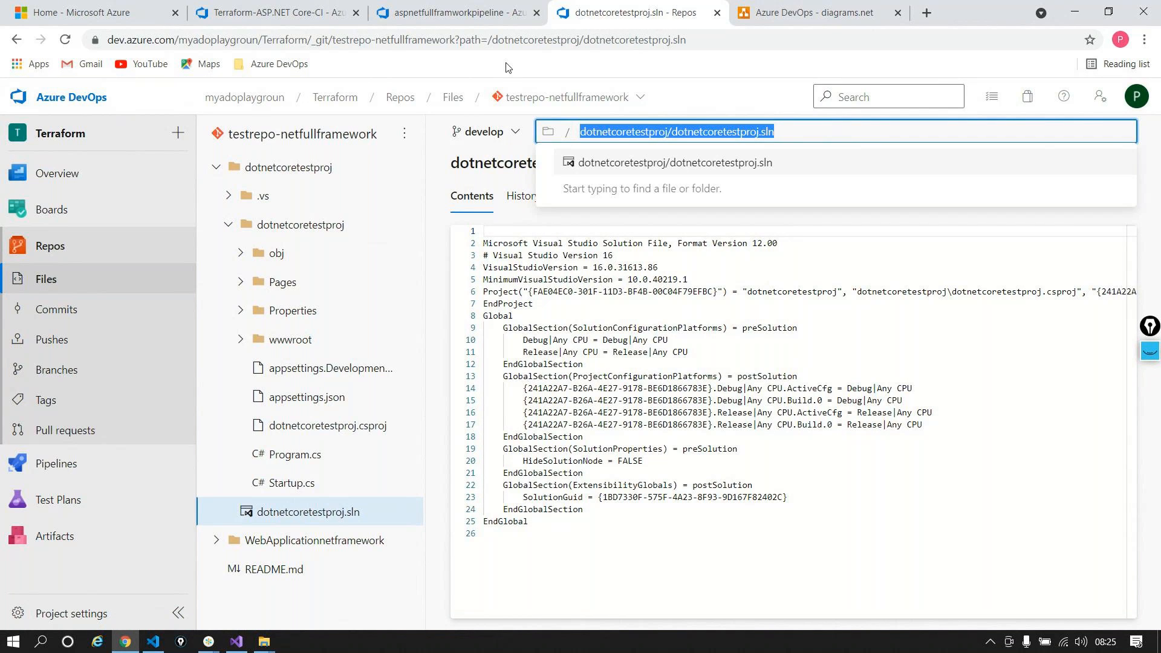
click(433, 22)
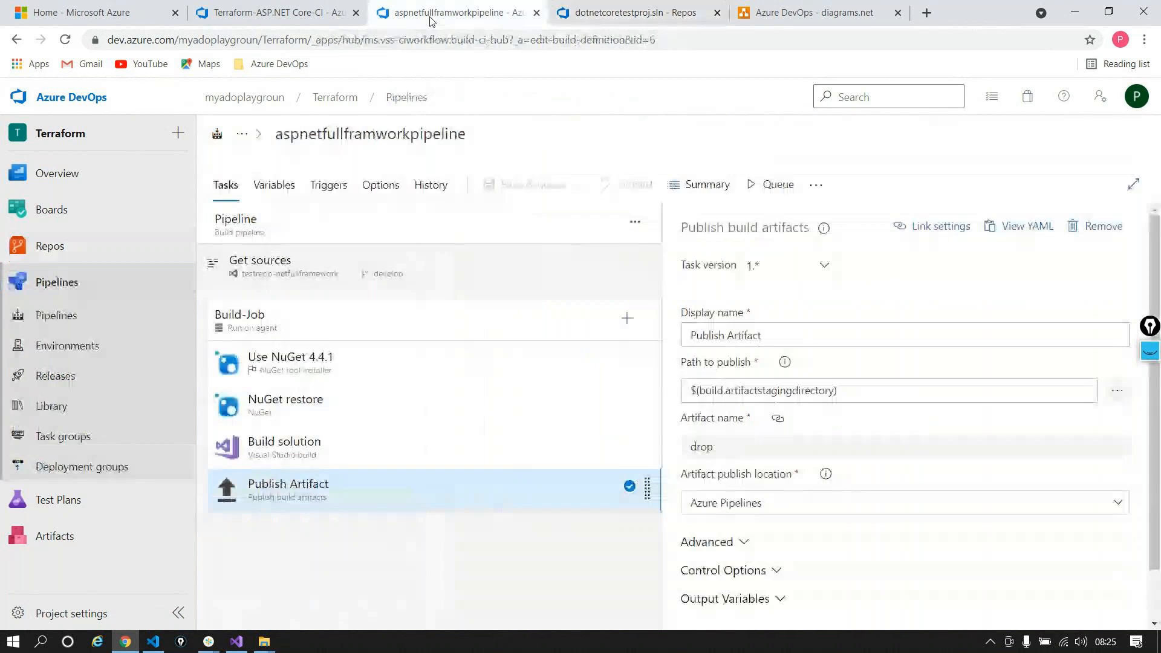
click(300, 17)
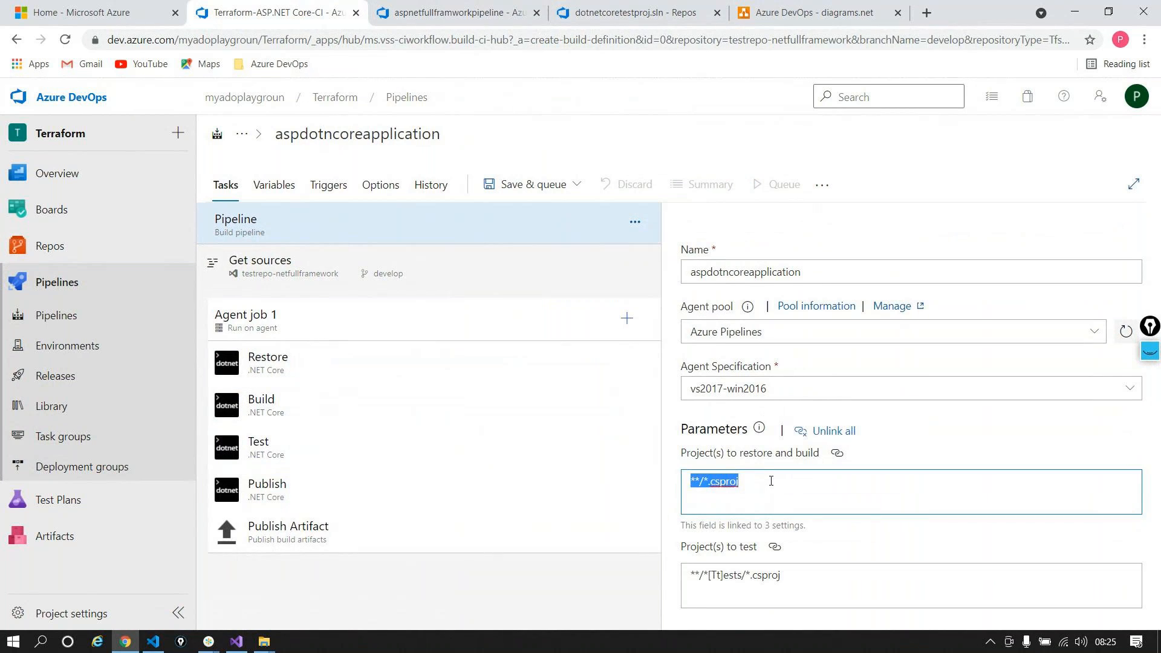
key(ctrl+v)
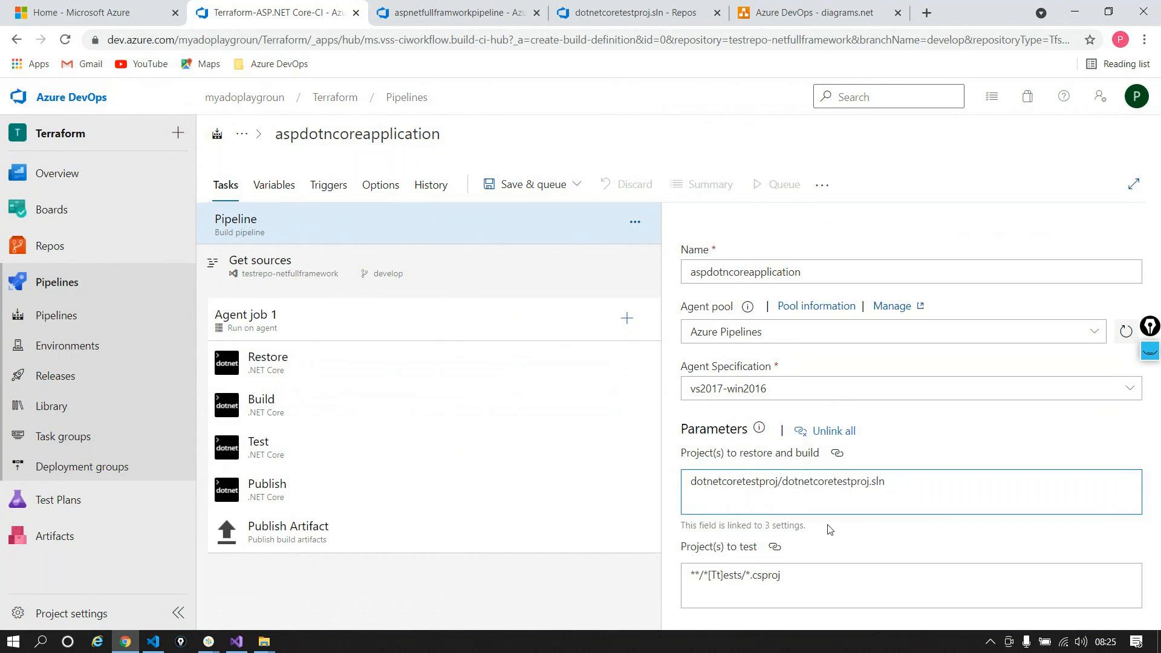
Step: Compare the solution file's path with the repository's folder structure and return to the new pipeline's browser tab
click(587, 15)
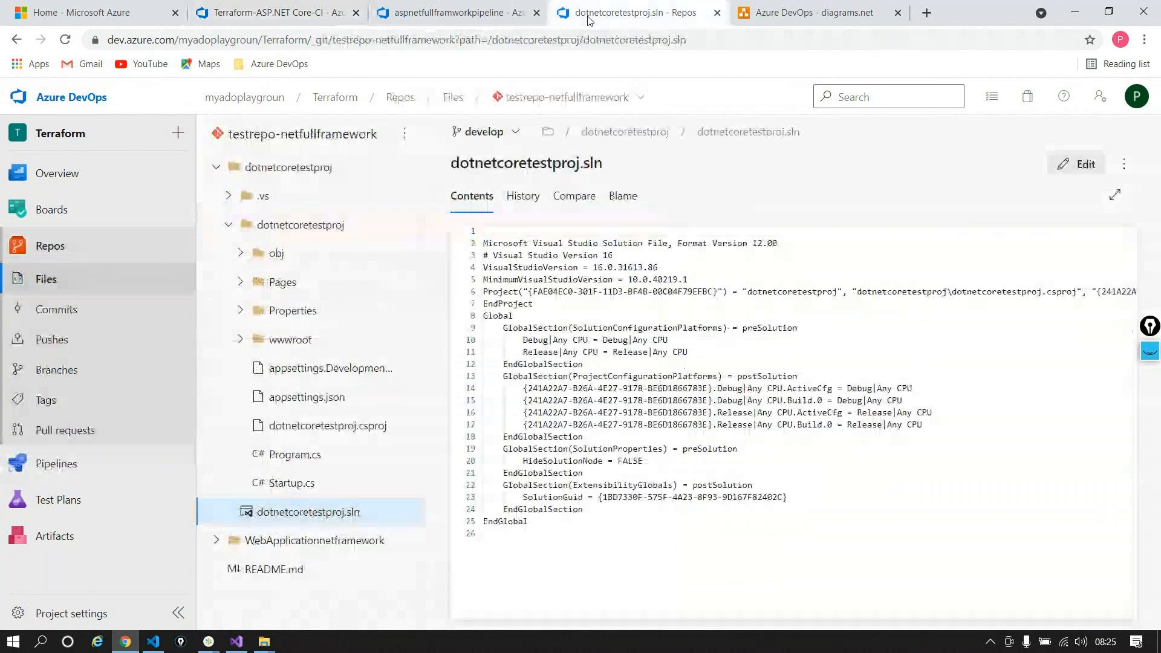
click(642, 141)
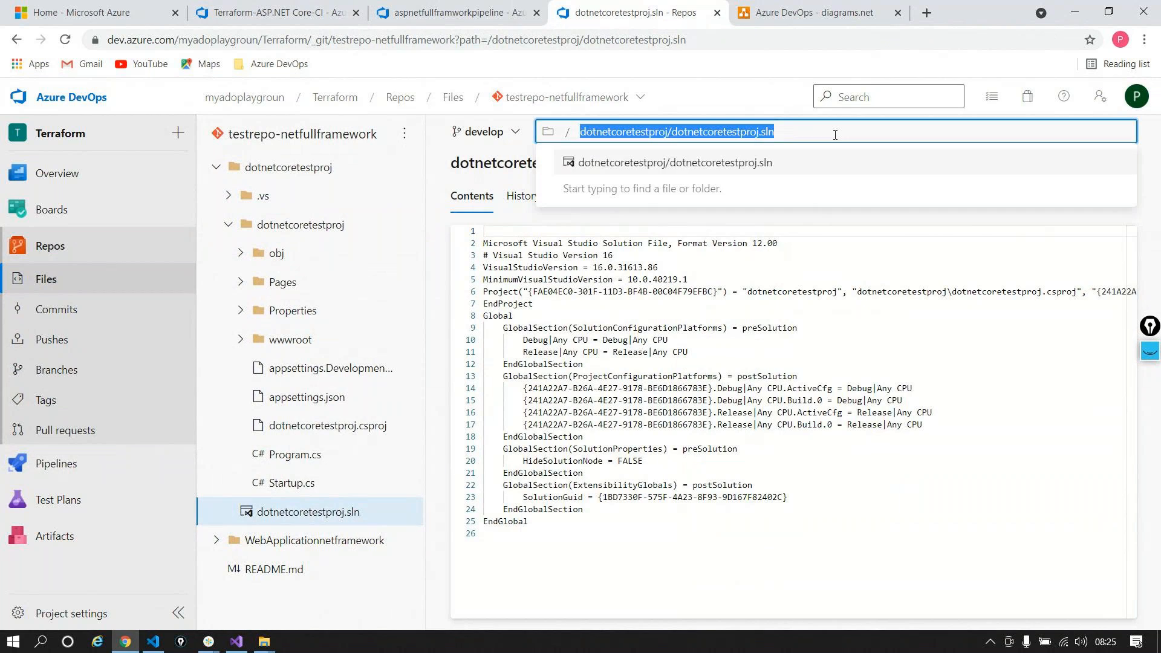
click(954, 456)
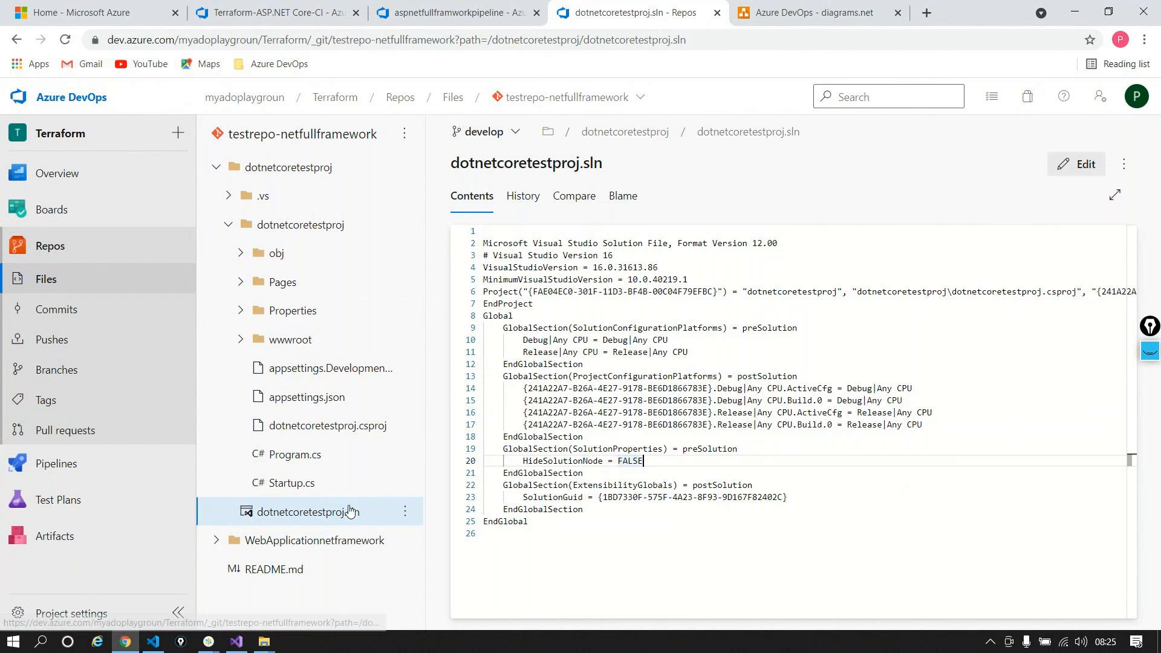
click(894, 133)
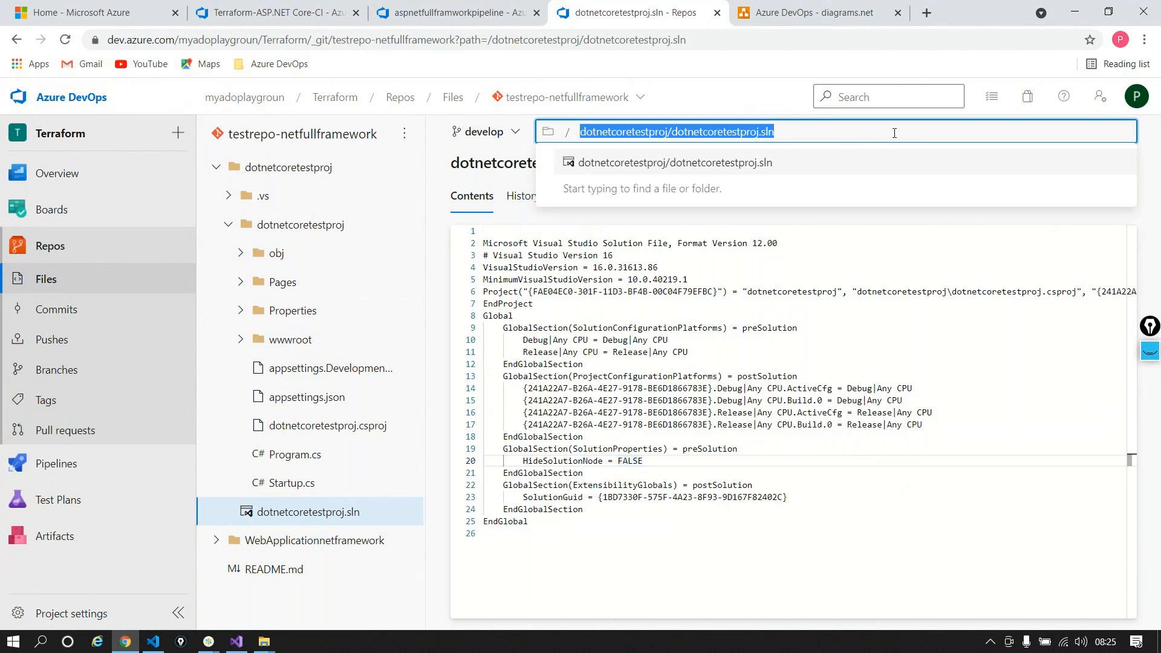
double_click(607, 135)
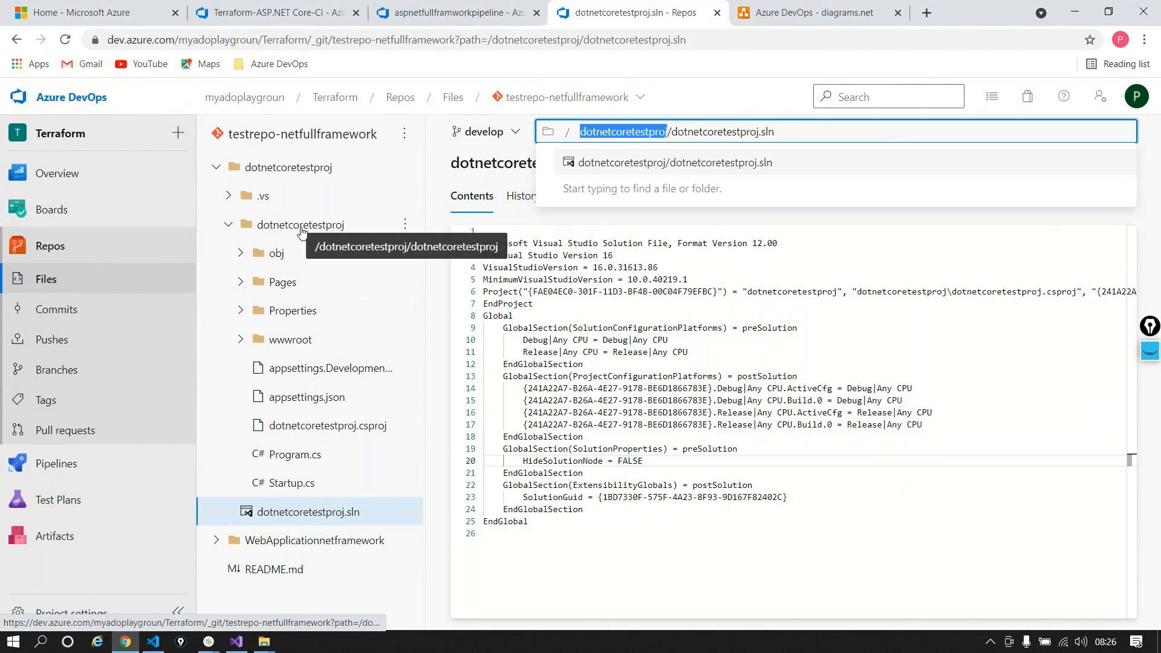
double_click(737, 130)
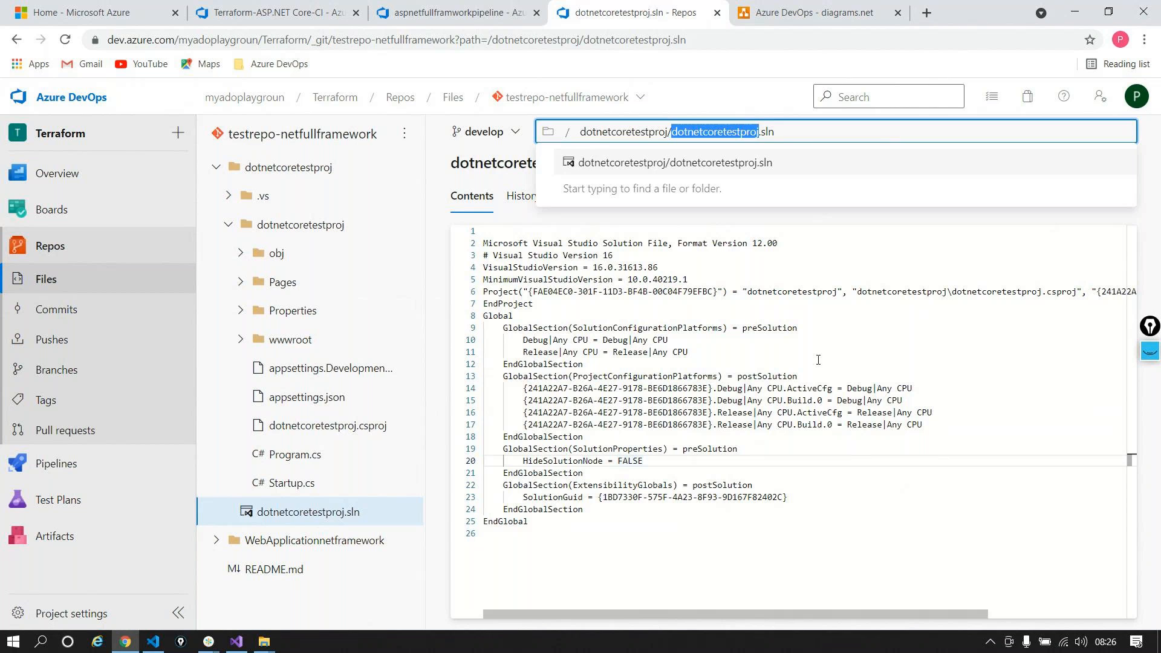
click(750, 369)
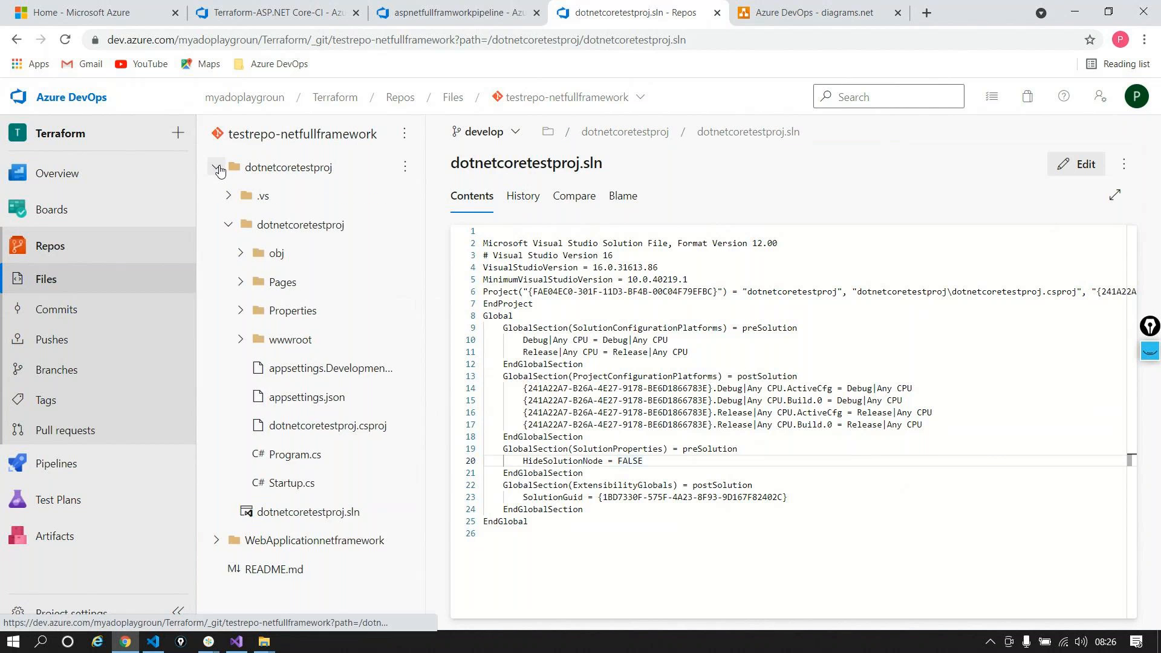
click(229, 224)
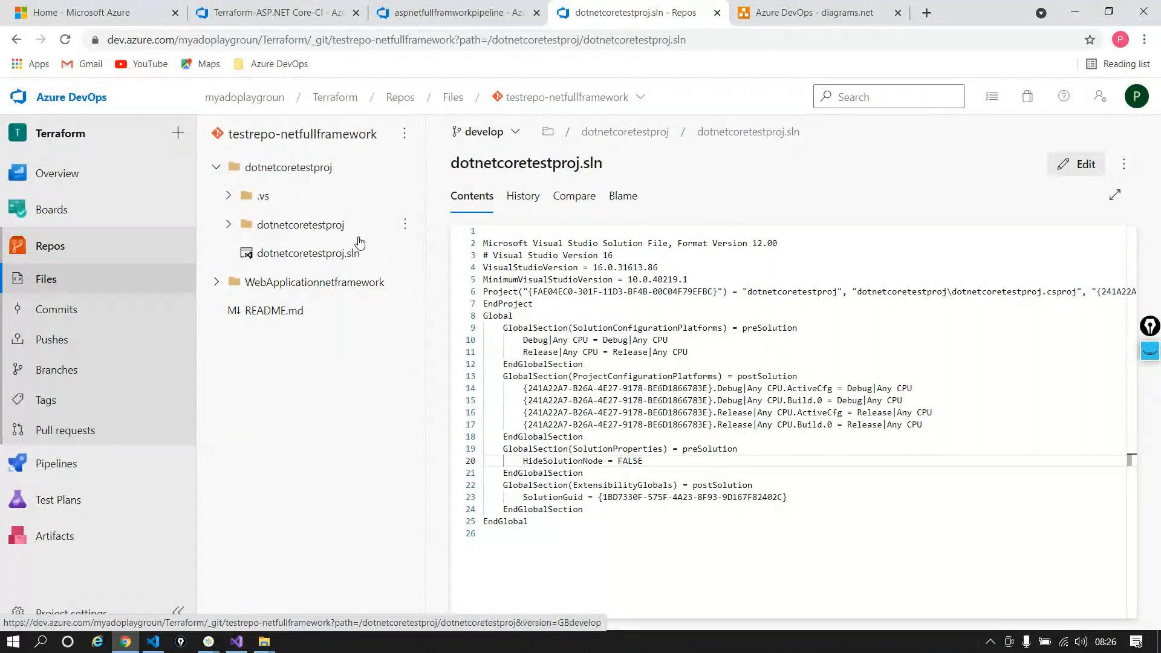
click(275, 13)
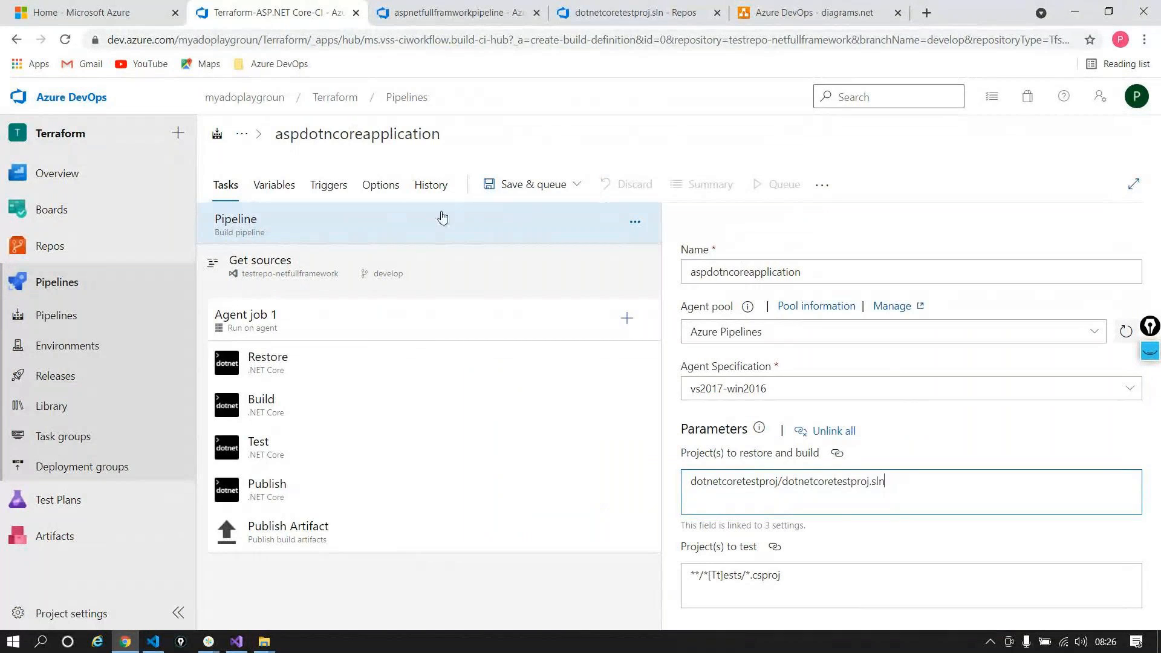
Step: Review the Get sources settings of aspdotncoreapplication, including the repository, default branch, clean and tag options
click(281, 271)
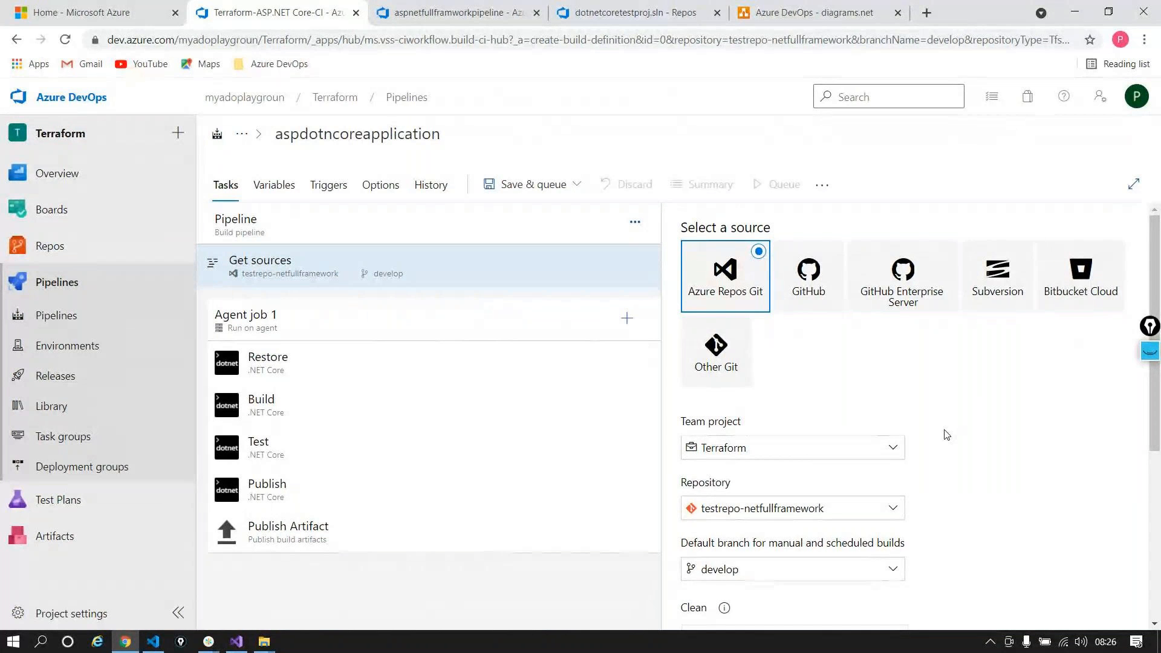
scroll(946, 436, down, 1)
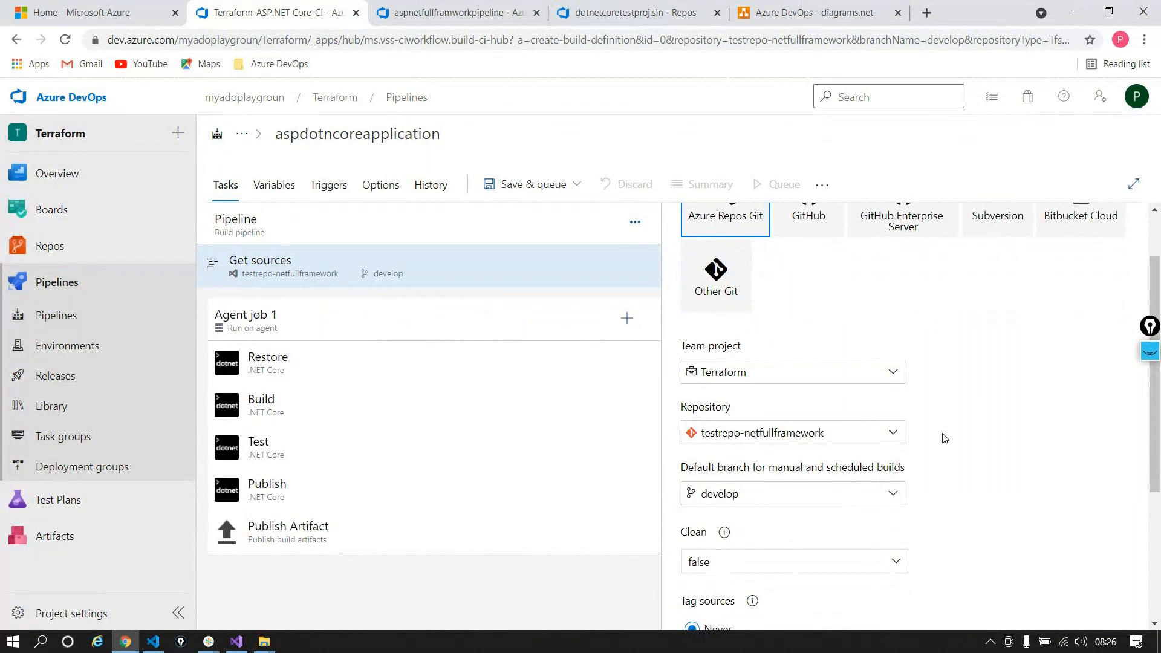
scroll(945, 438, down, 3)
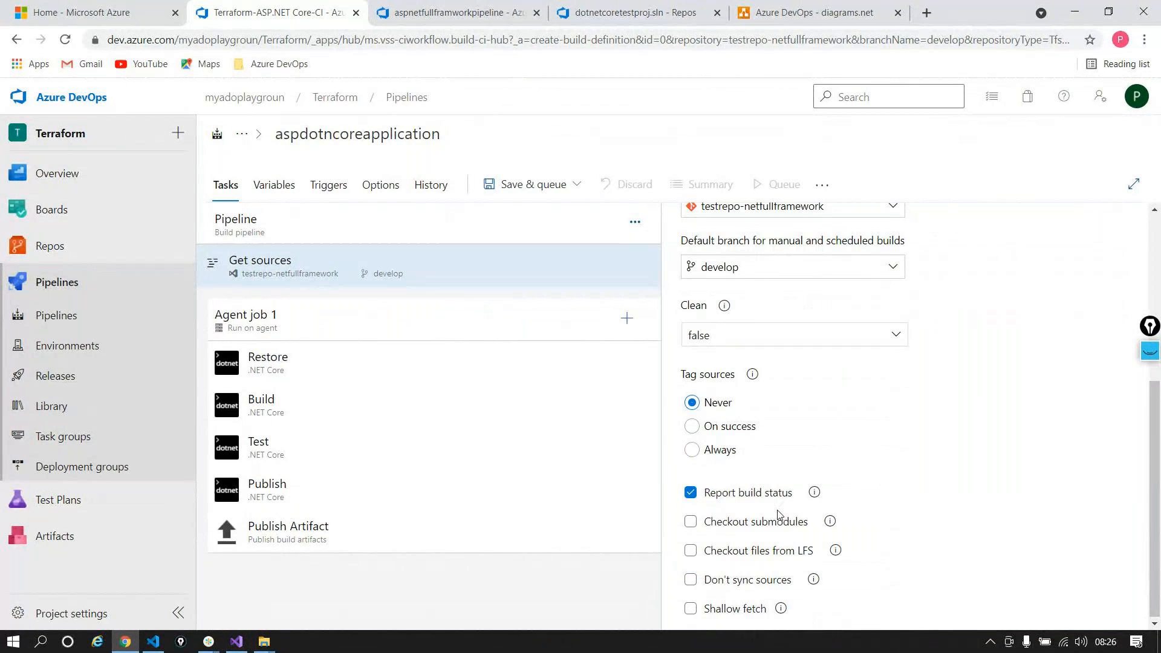
Step: Rename the pipeline's agent job to "Build ASP core Application"
click(271, 320)
scroll(798, 363, up, 5)
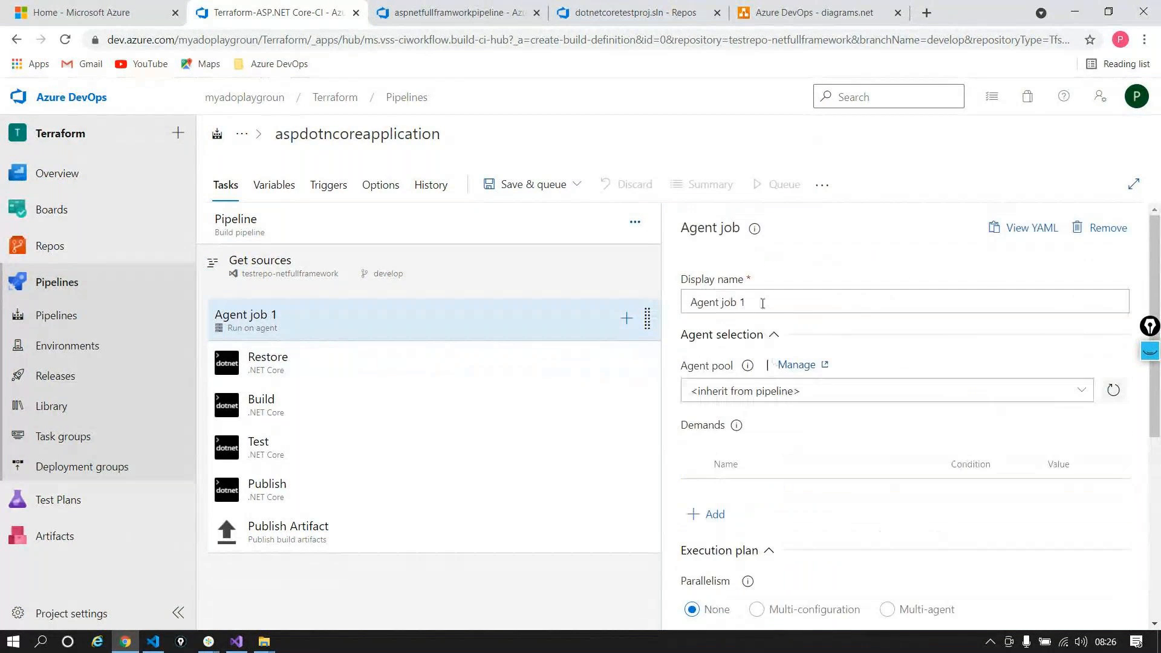
triple_click(760, 302)
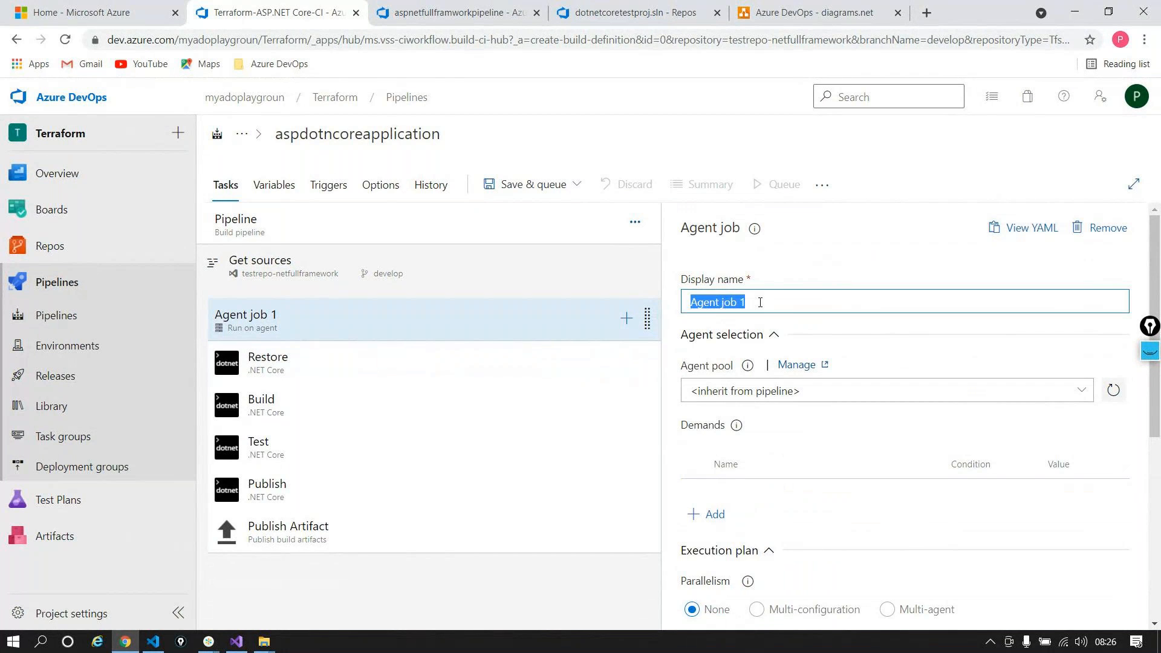
text(Build ASp)
key(BackSpace)
text(P corre)
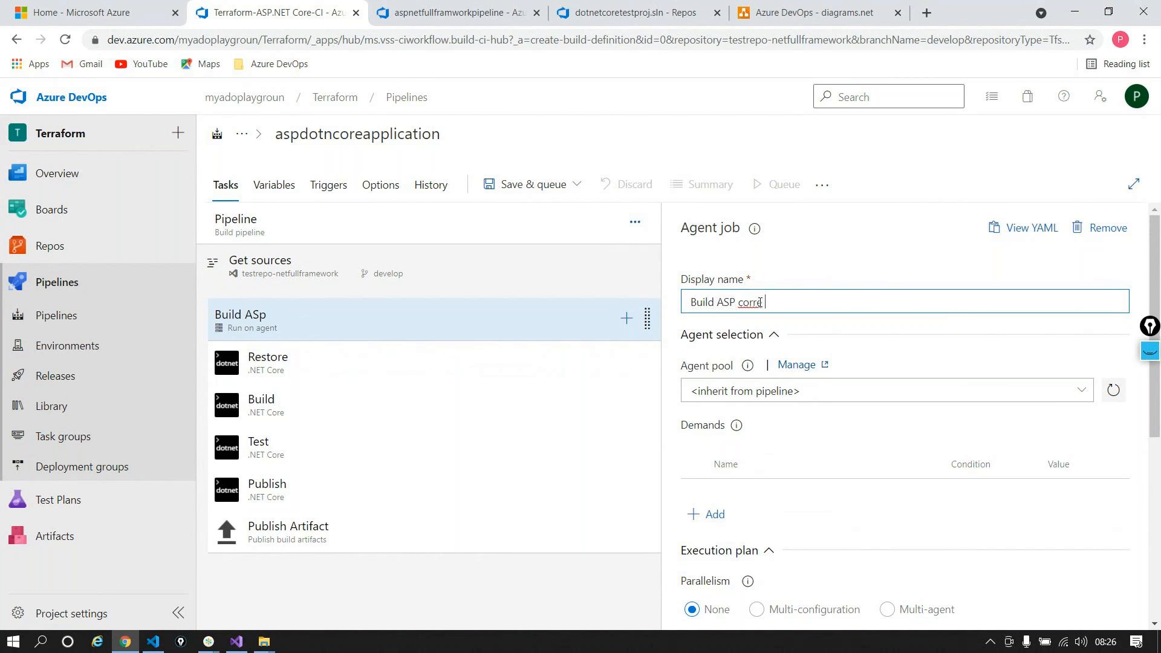
key(BackSpace)
key(BackSpace)
text(eApplication)
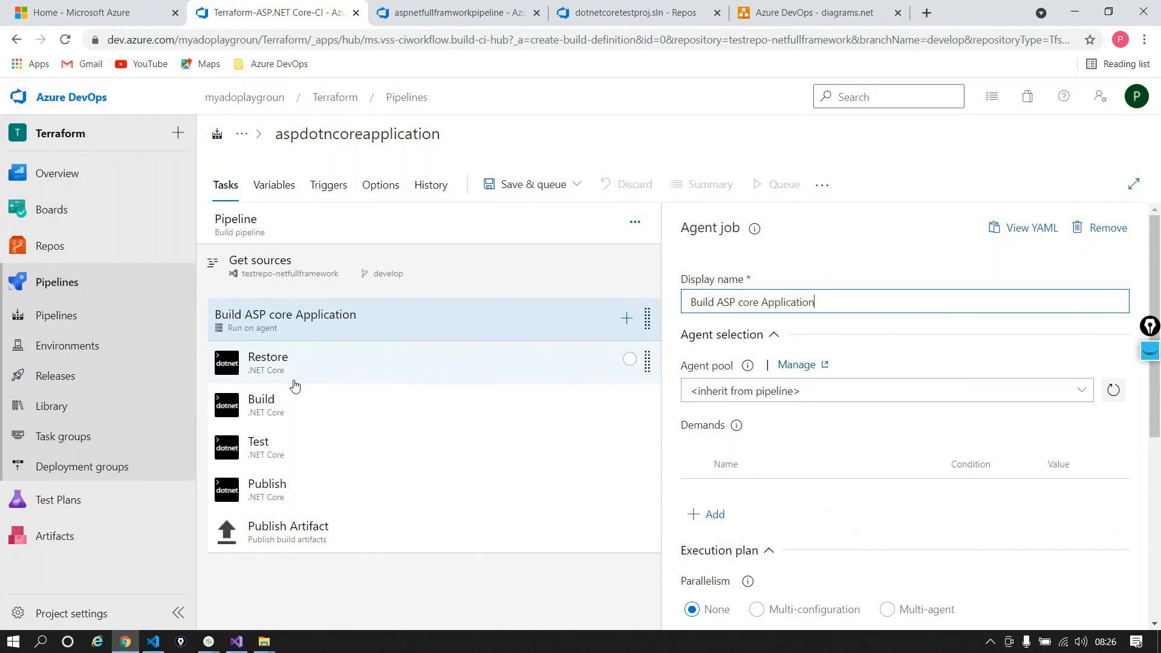
Step: Compare the new pipeline's task list with the NuGet restore and Build solution tasks of aspnetfullframworkpipeline
click(474, 12)
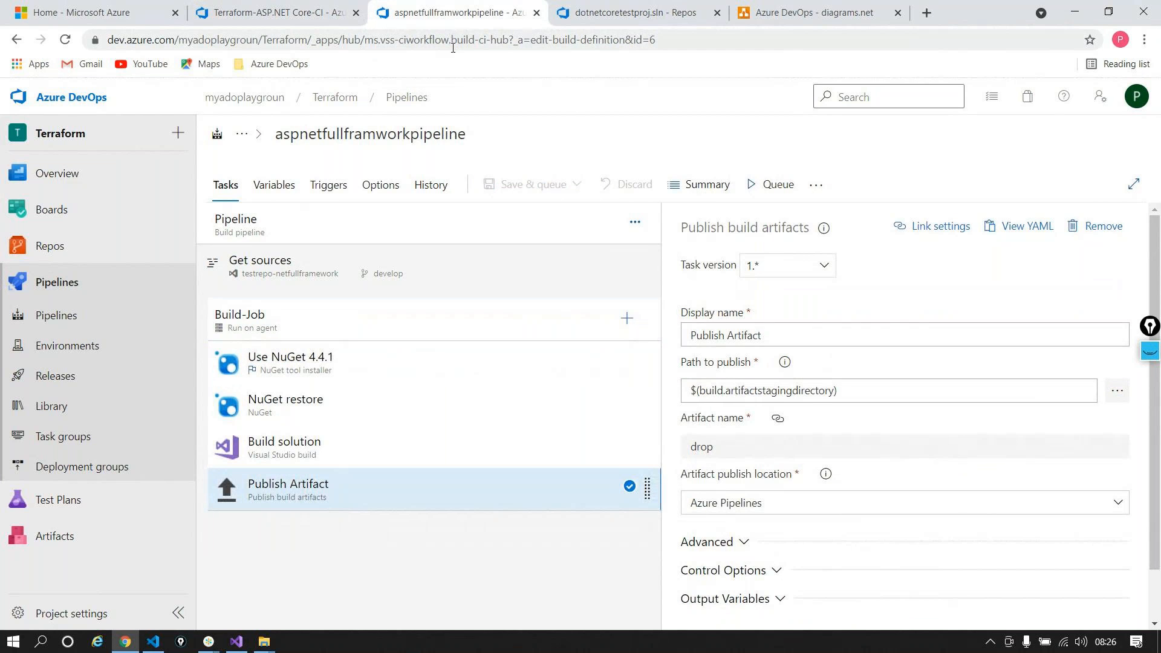
click(303, 14)
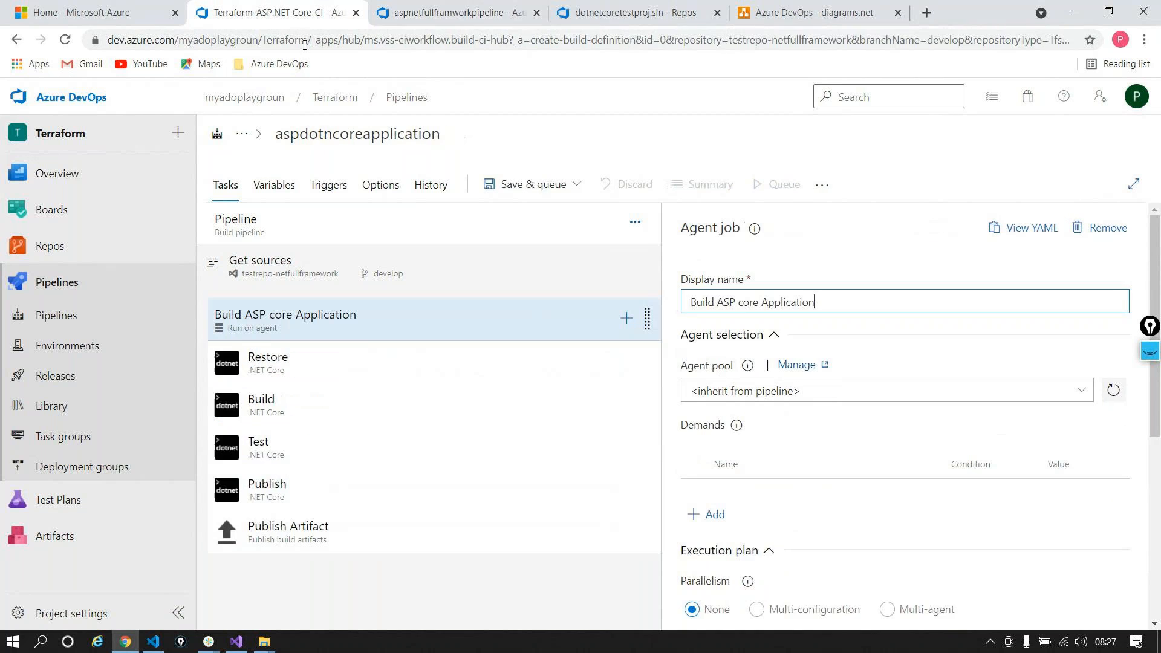
click(444, 18)
click(284, 401)
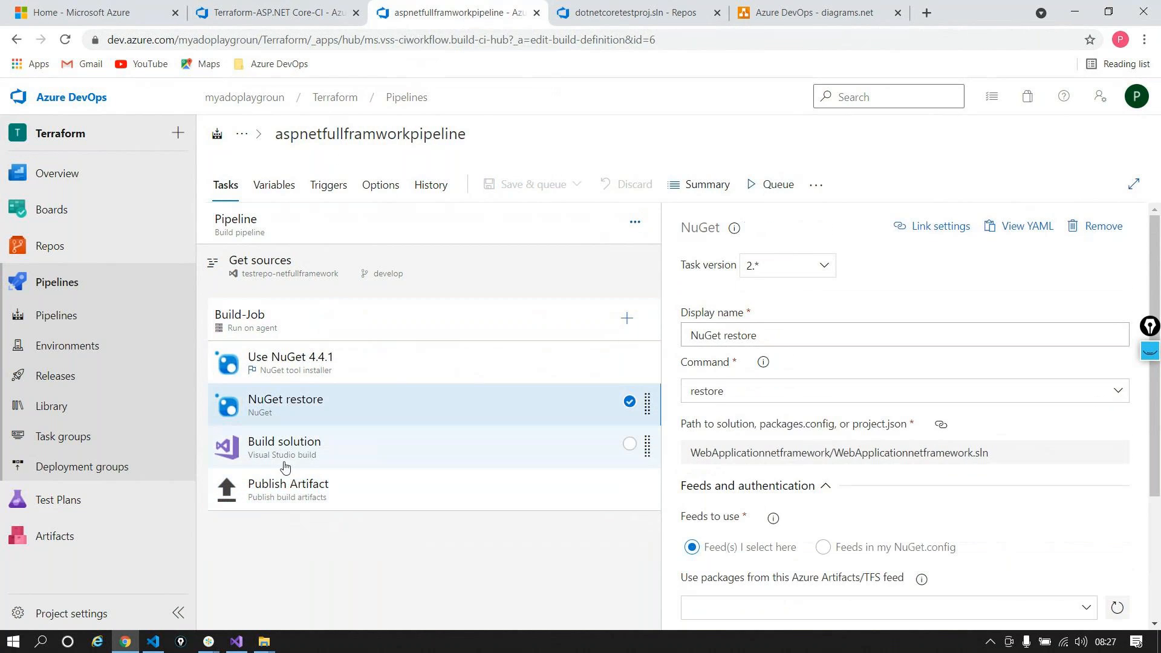
click(291, 458)
click(278, 13)
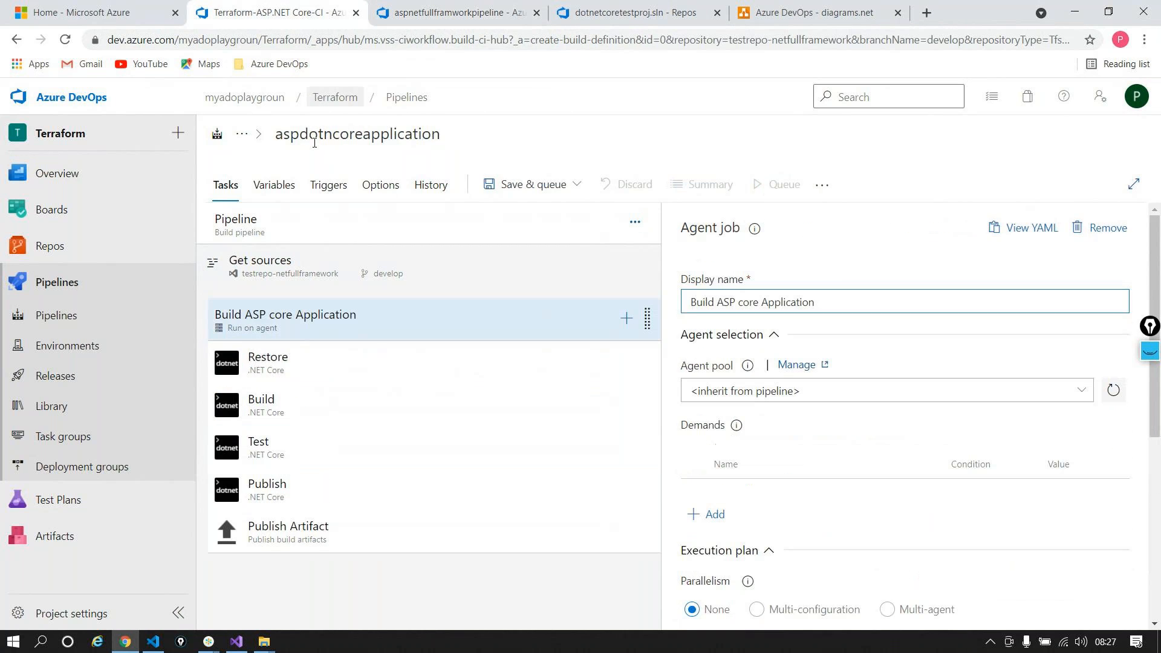
Step: Examine the Restore task's settings and the agent specification of the new pipeline
click(302, 356)
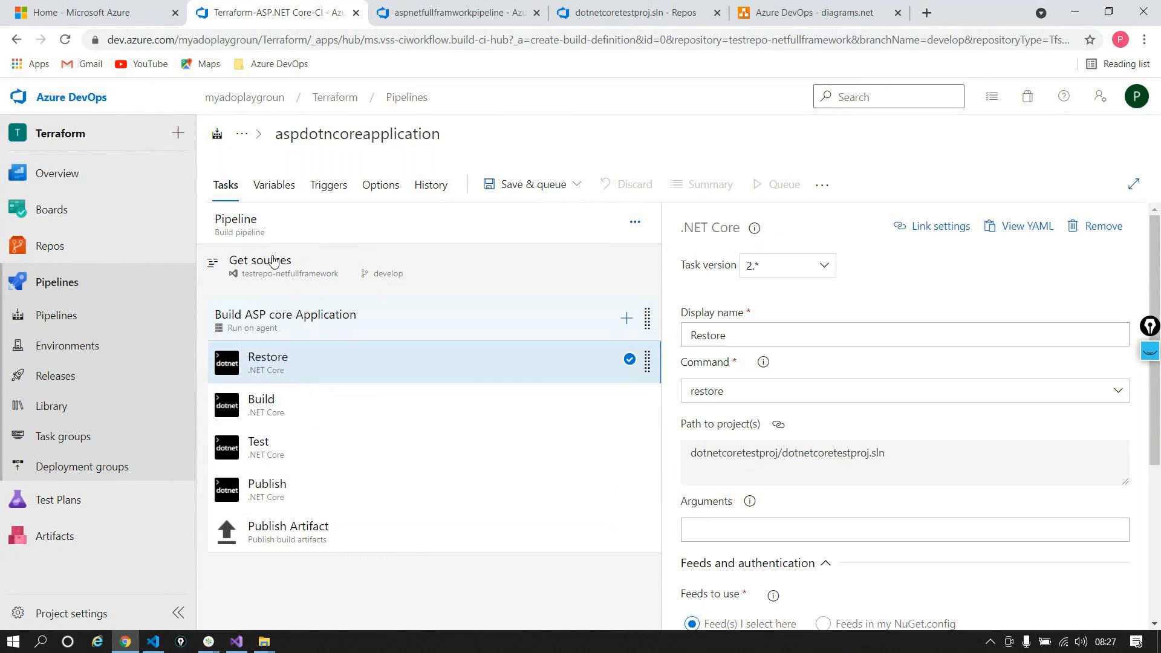
click(263, 222)
click(866, 391)
click(866, 392)
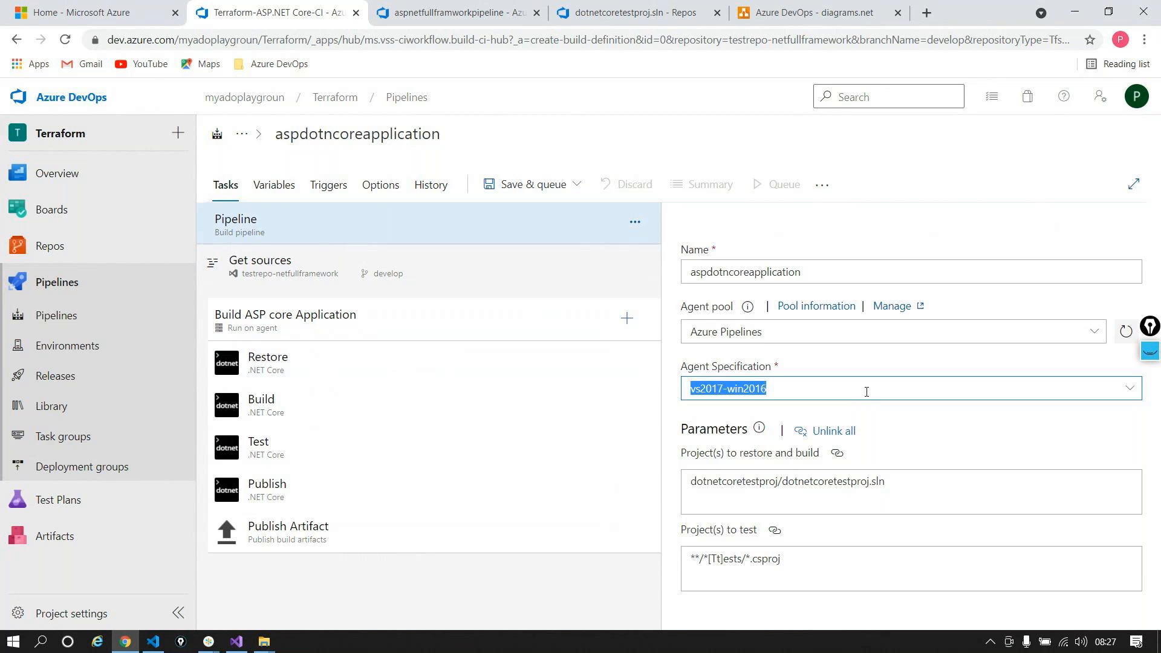
Step: Examine the NuGet tool installer and NuGet restore tasks in aspnetfullframworkpipeline, and return to the new pipeline
click(410, 7)
click(507, 366)
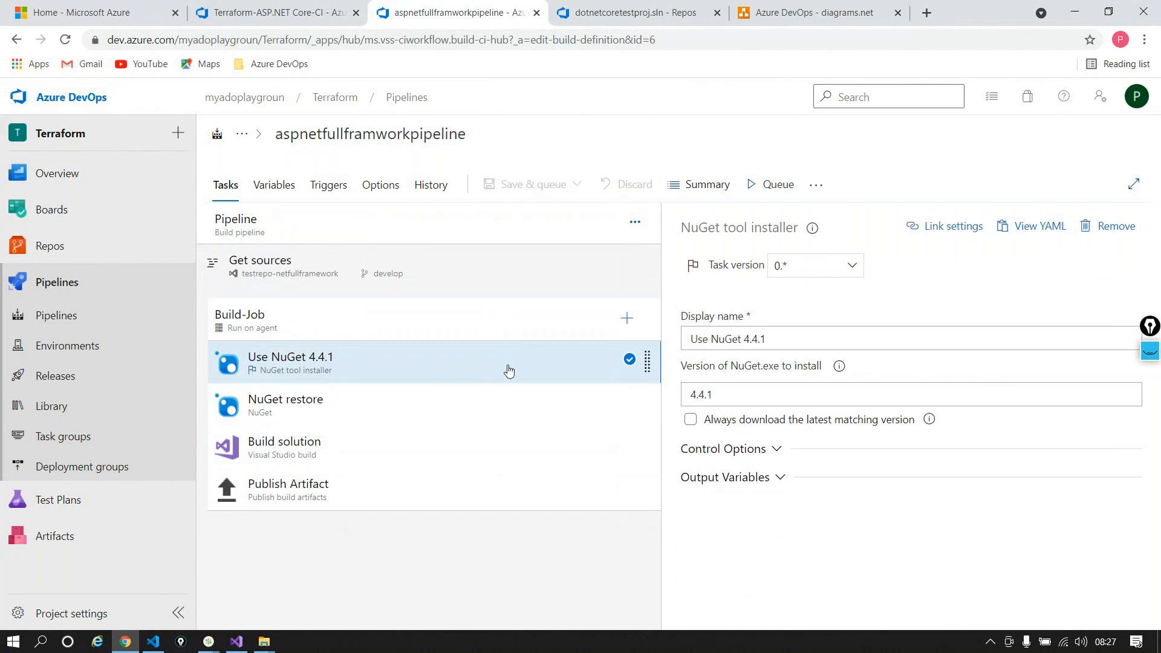
click(443, 418)
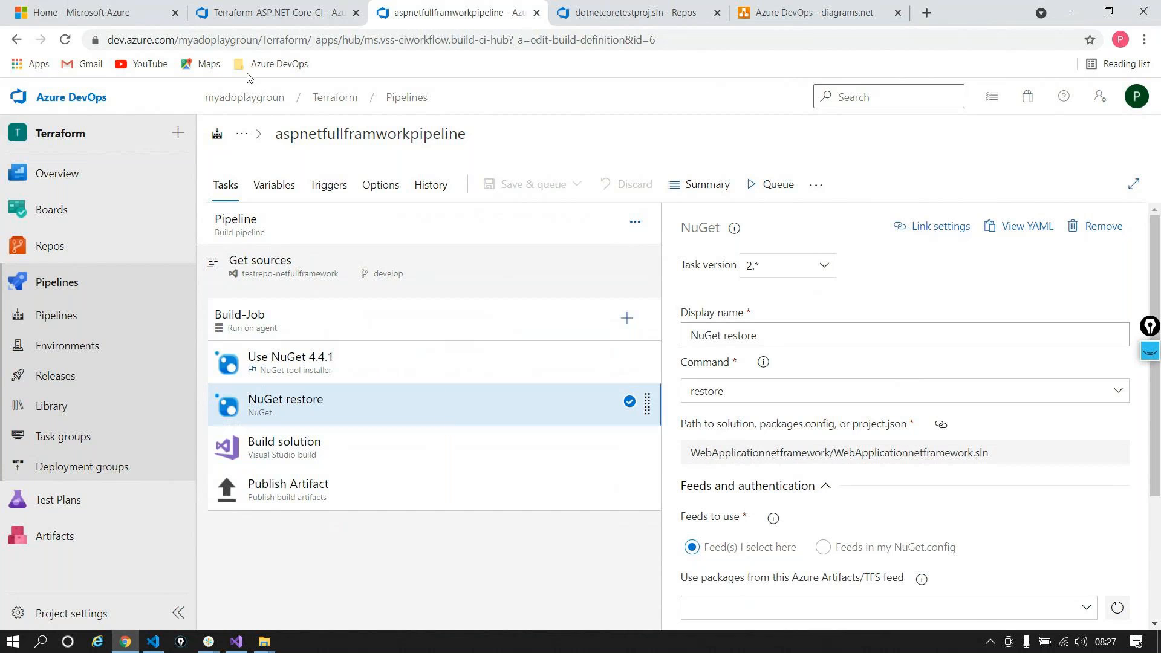
click(249, 23)
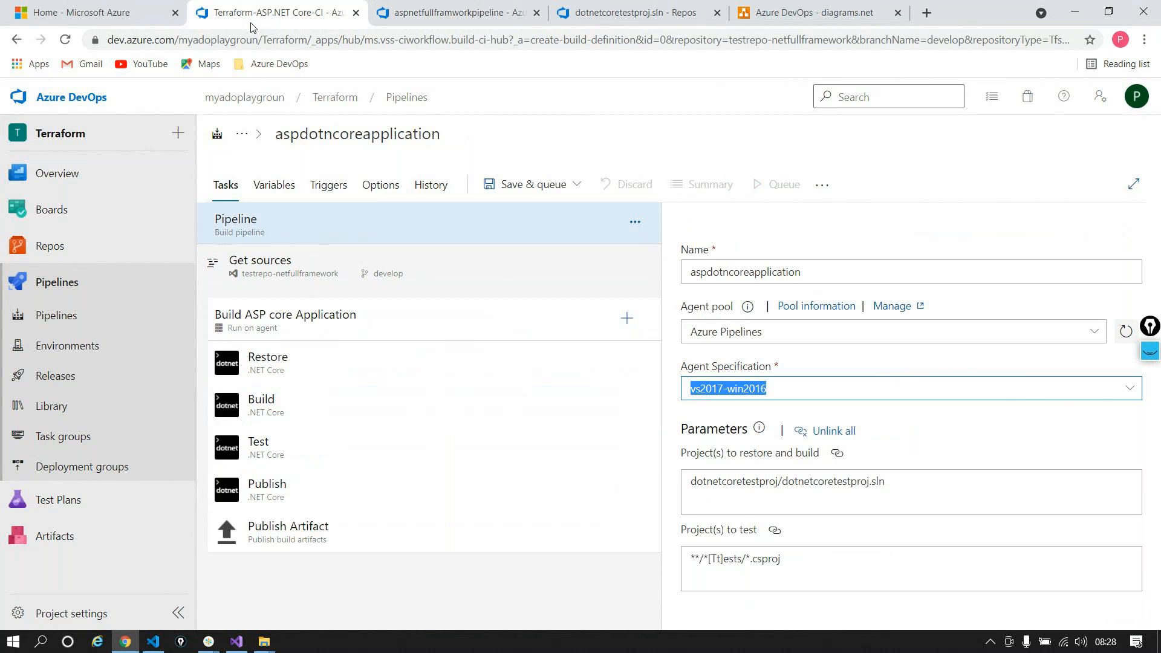
Step: Look through the settings of the Restore, Build, Publish and Publish Artifact tasks in the new pipeline
click(322, 349)
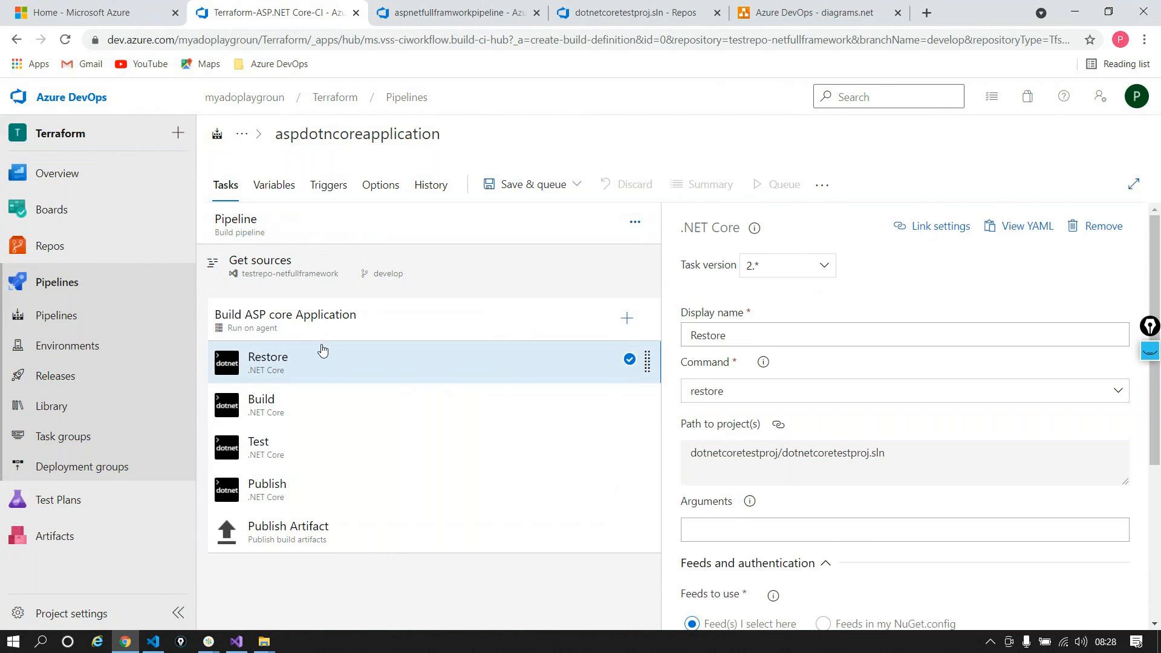
click(303, 416)
click(309, 491)
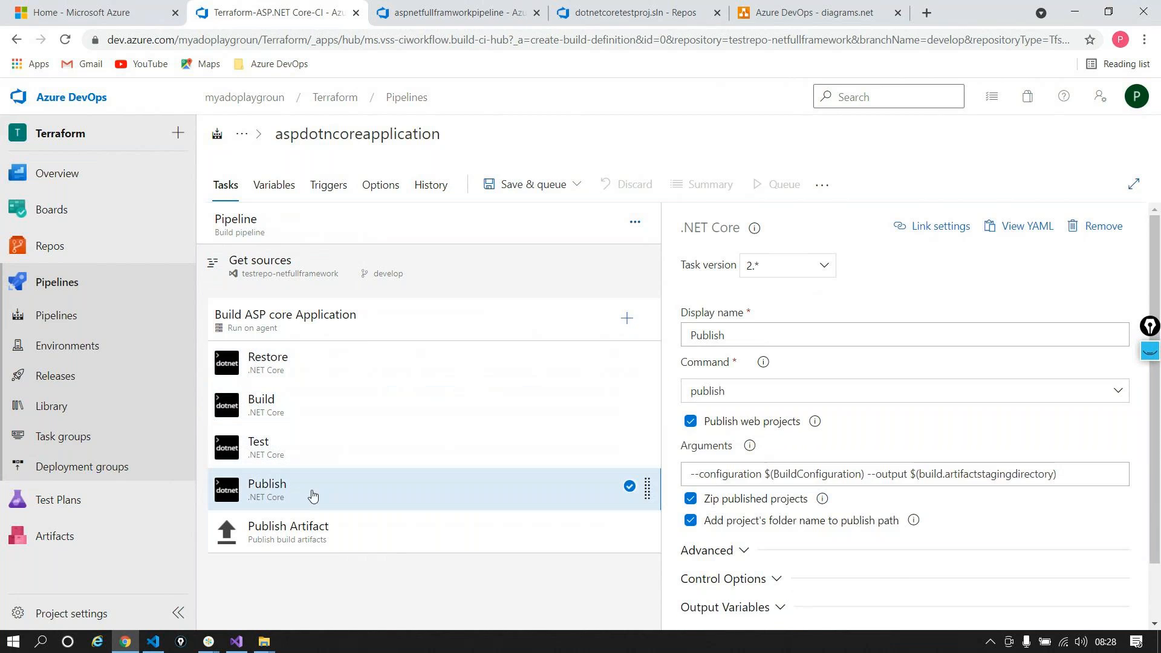
click(316, 527)
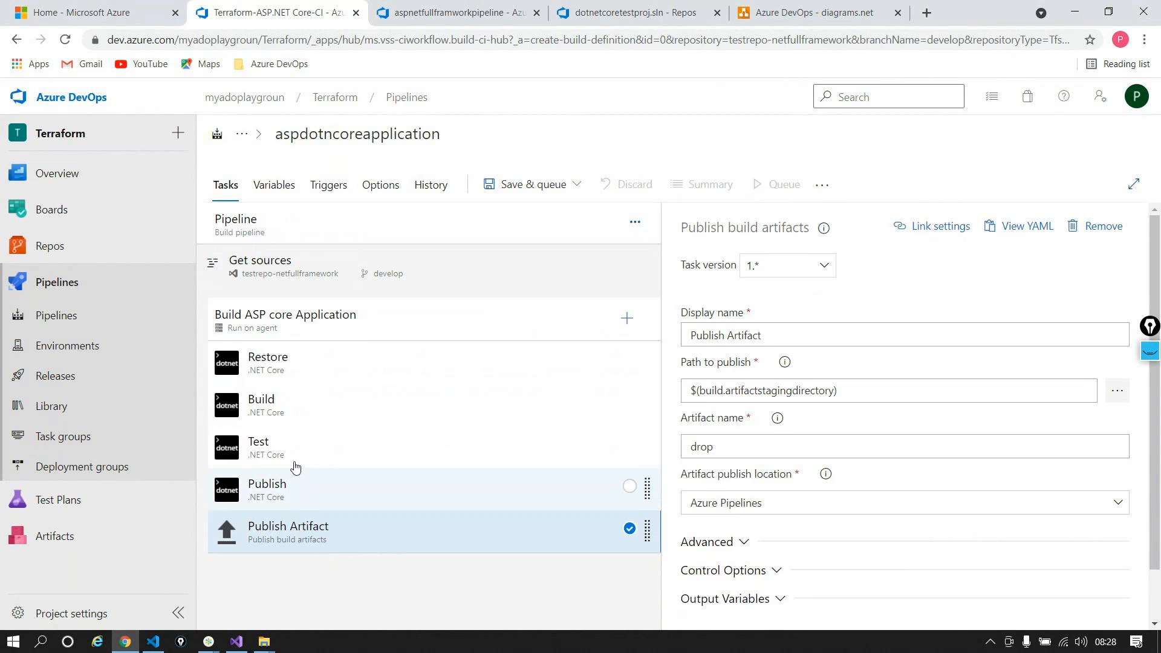
Step: Choose restore as the command of the .NET Core Restore task
click(280, 383)
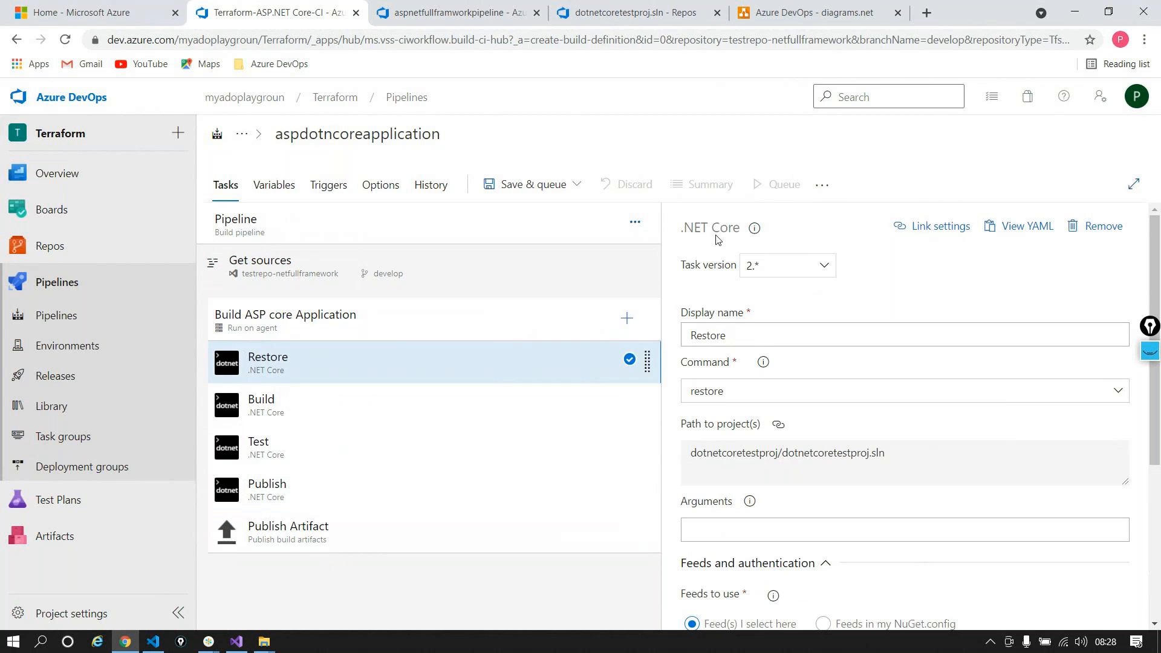
click(760, 392)
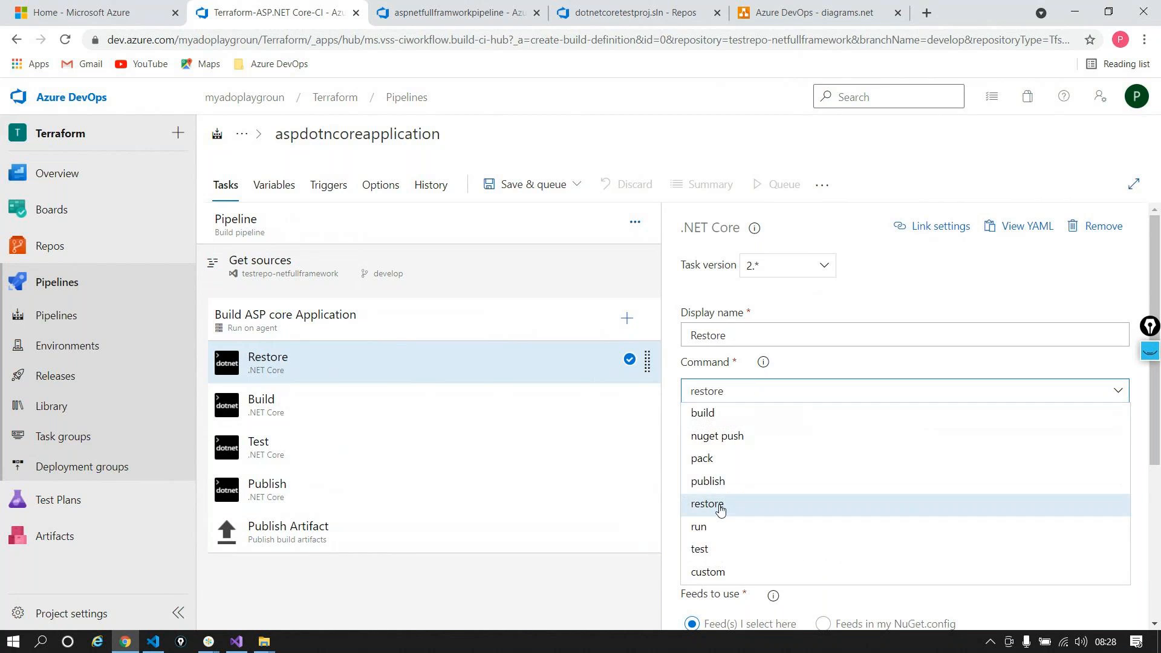
click(774, 506)
Step: Check the command and the project path configured in the .NET Core Build task
click(311, 401)
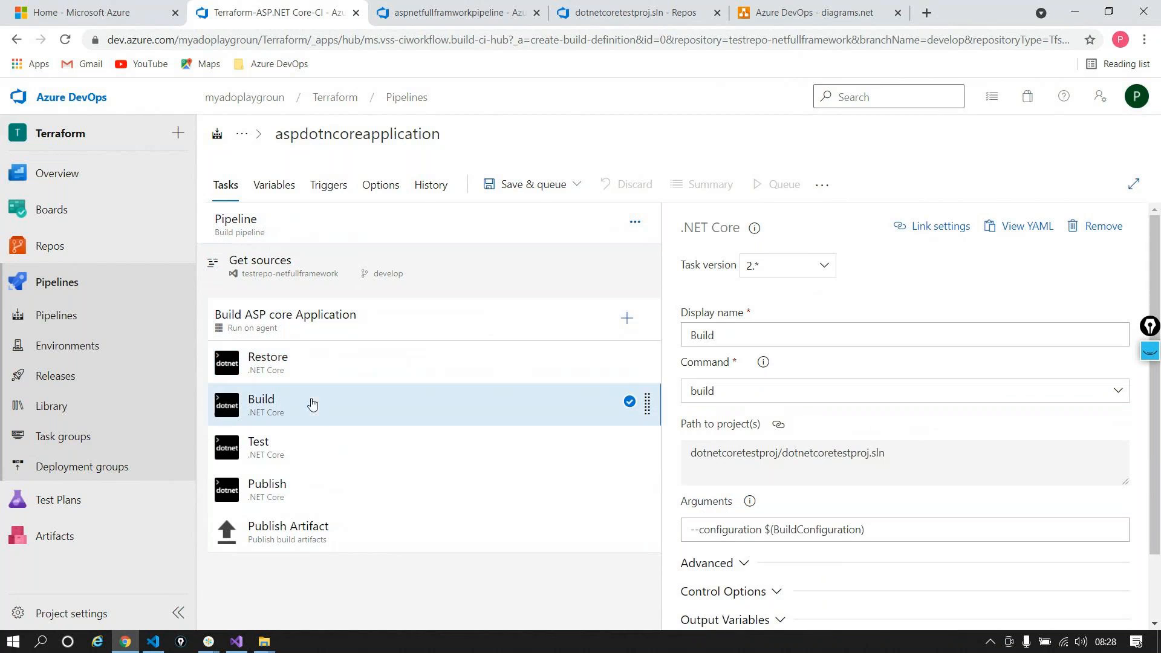
click(721, 395)
click(722, 395)
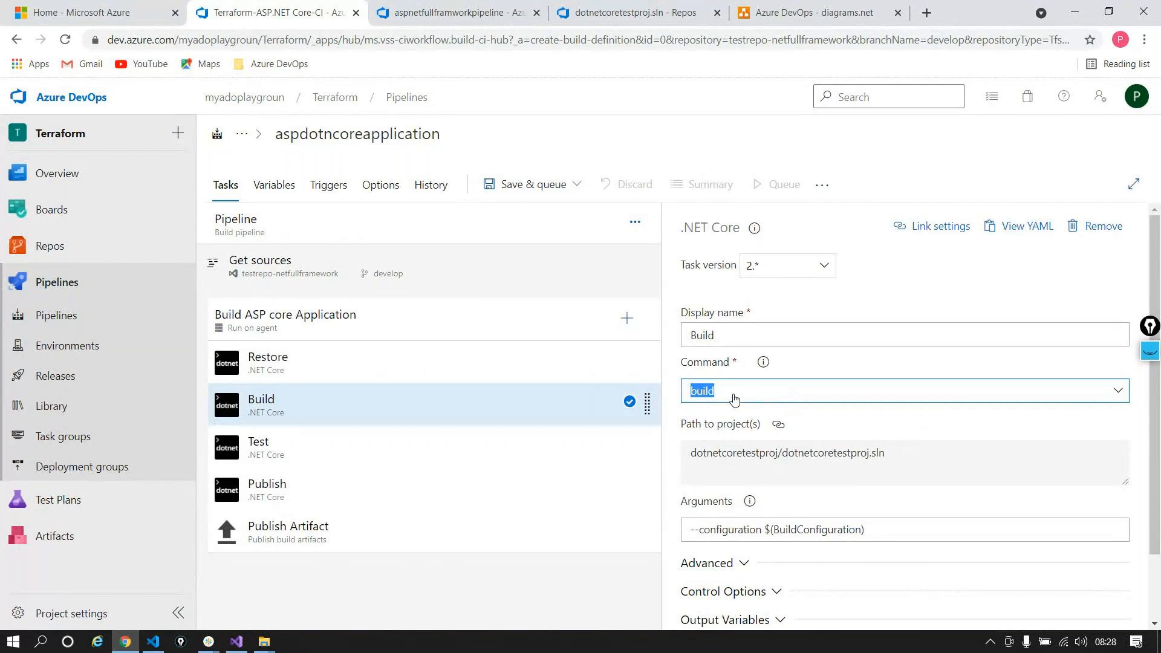
double_click(795, 458)
triple_click(795, 458)
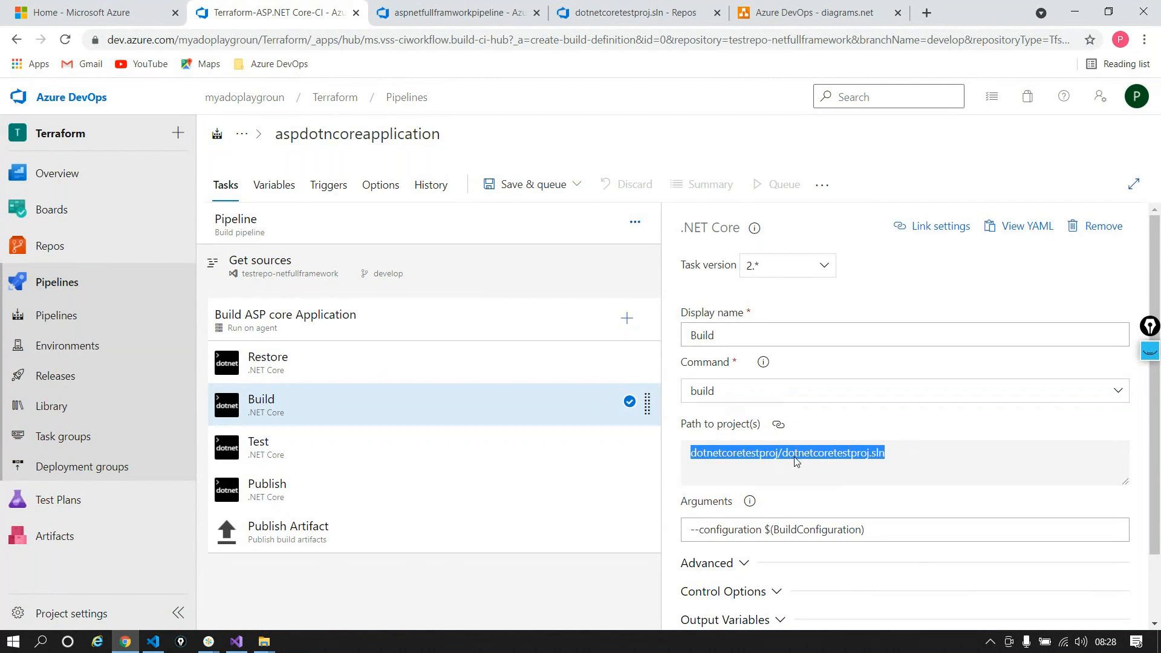
Step: Remove the .NET Core Test task from the Build ASP core Application job
click(336, 449)
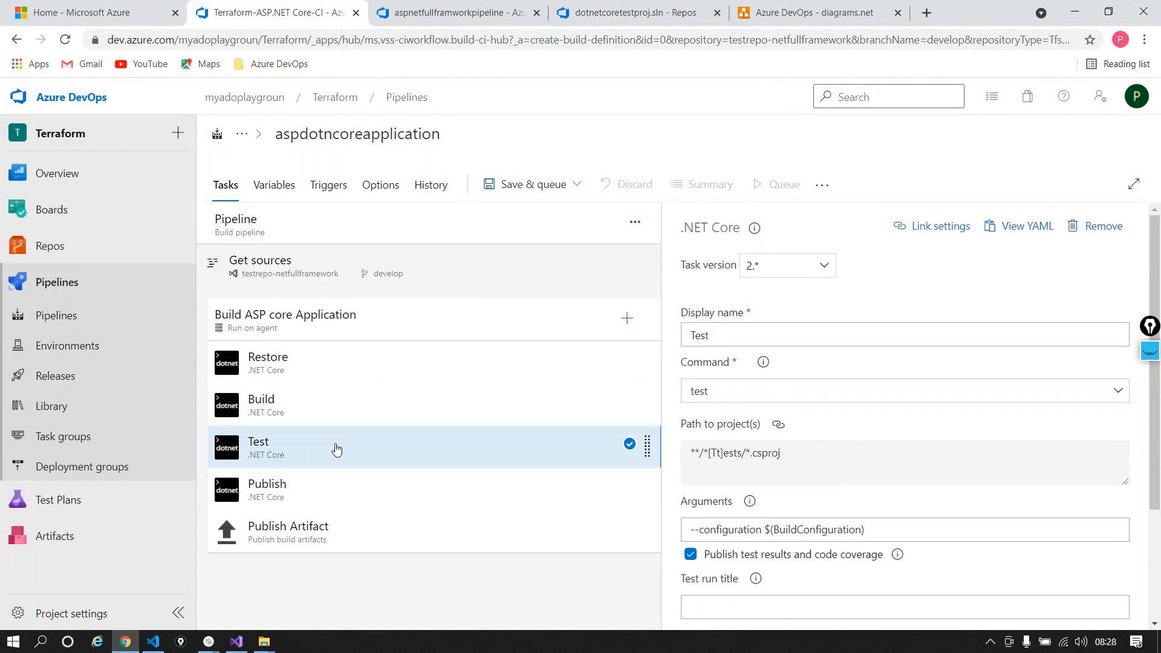
right_click(337, 449)
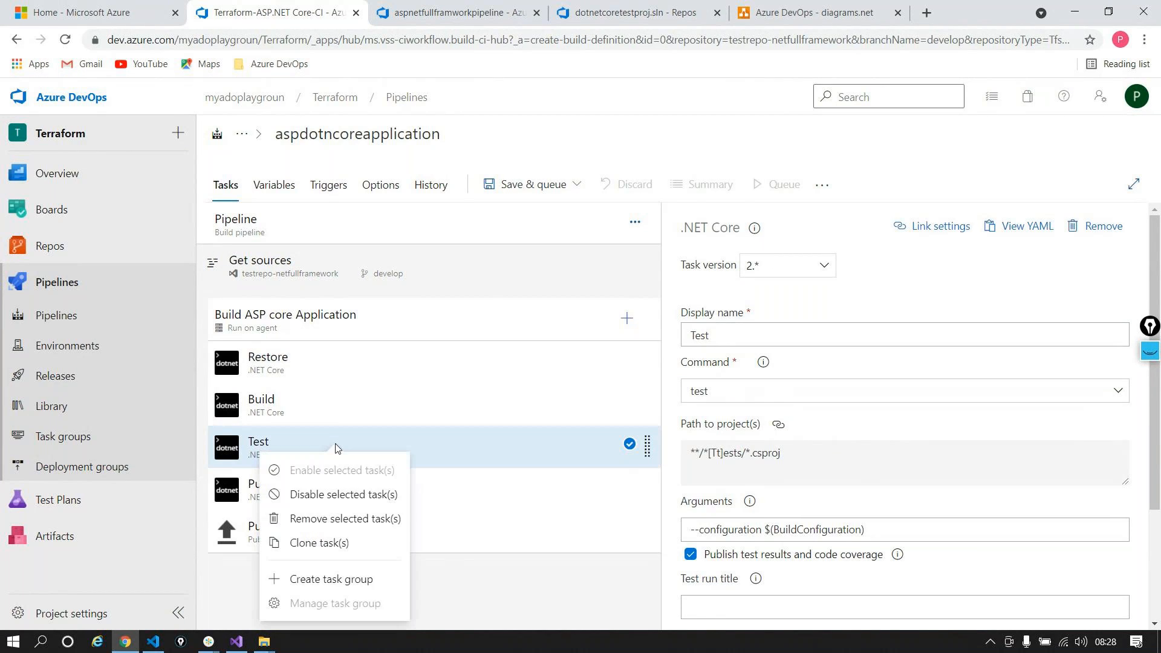
click(338, 524)
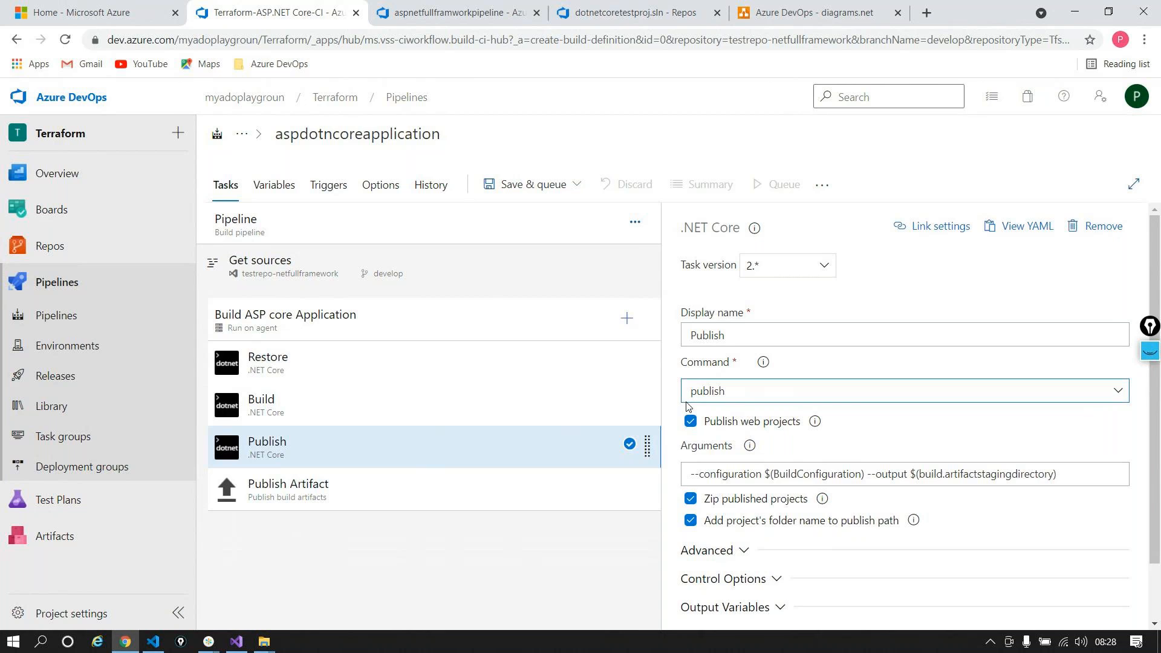
Step: Review the staging directory in the Publish task's arguments and the artifact name in the Publish Artifact task
double_click(972, 476)
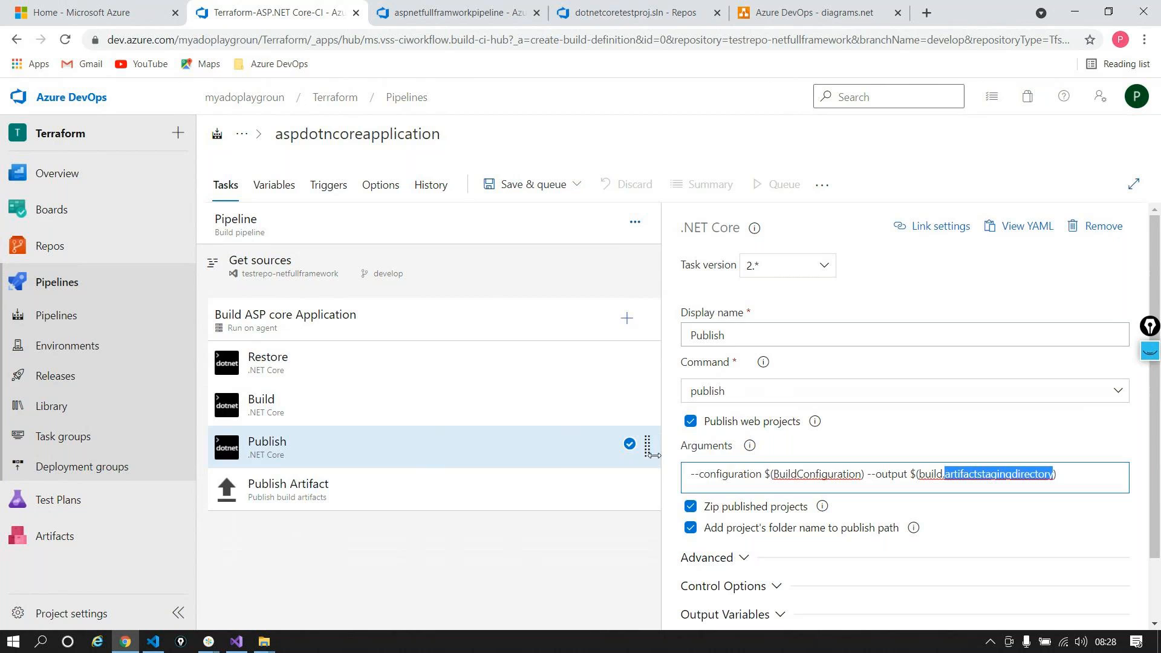
click(360, 506)
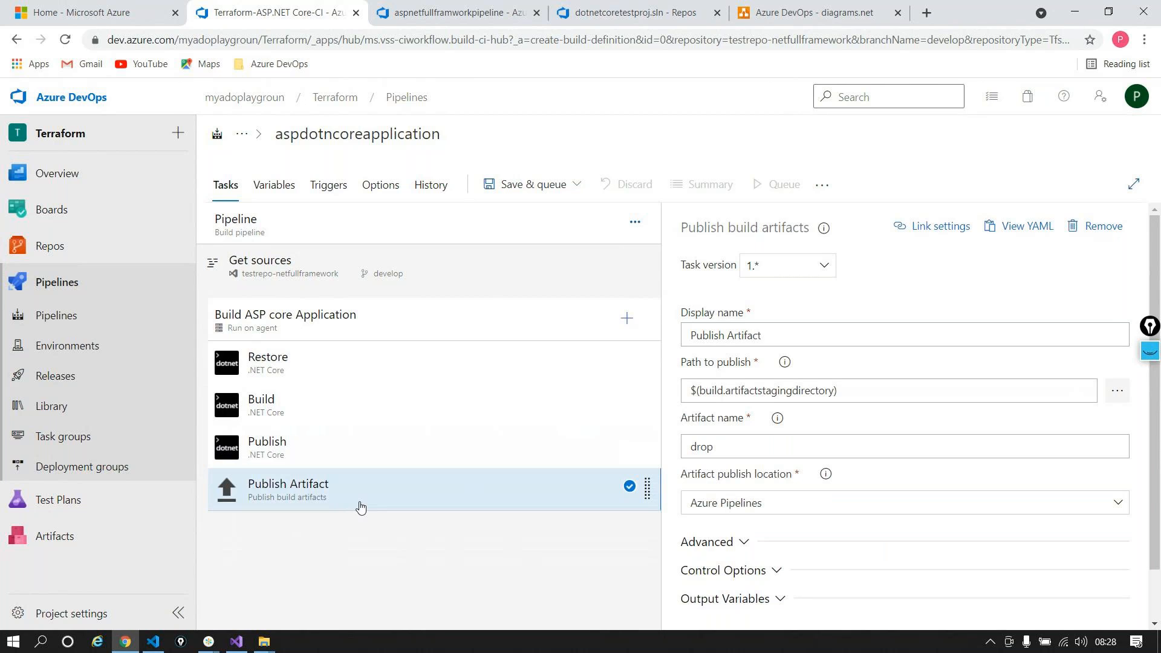
double_click(756, 452)
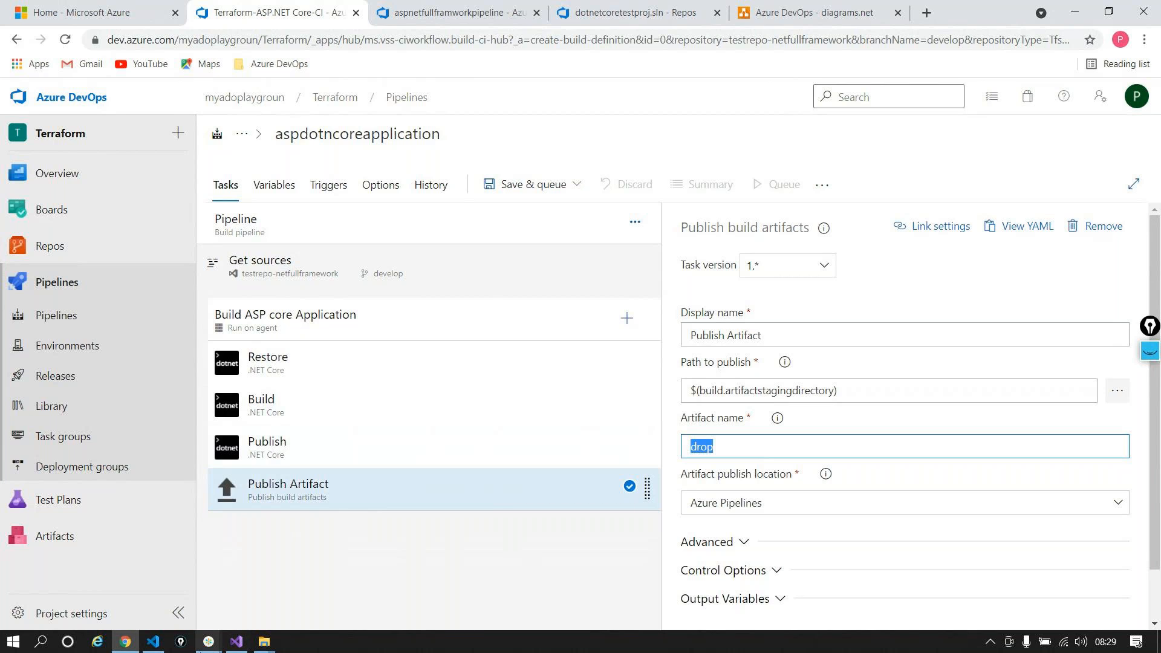
Step: Compare the new pipeline's Publish Artifact settings with the tasks of aspnetfullframworkpipeline, ending on that existing pipeline
click(207, 642)
click(274, 561)
click(492, 18)
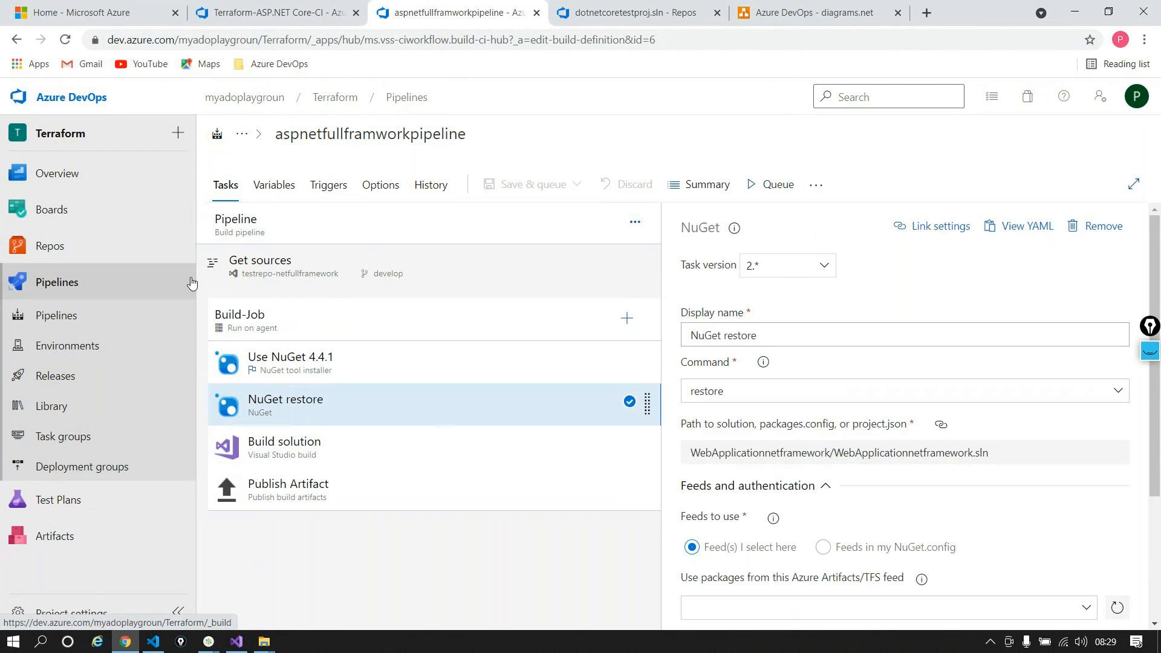
click(283, 12)
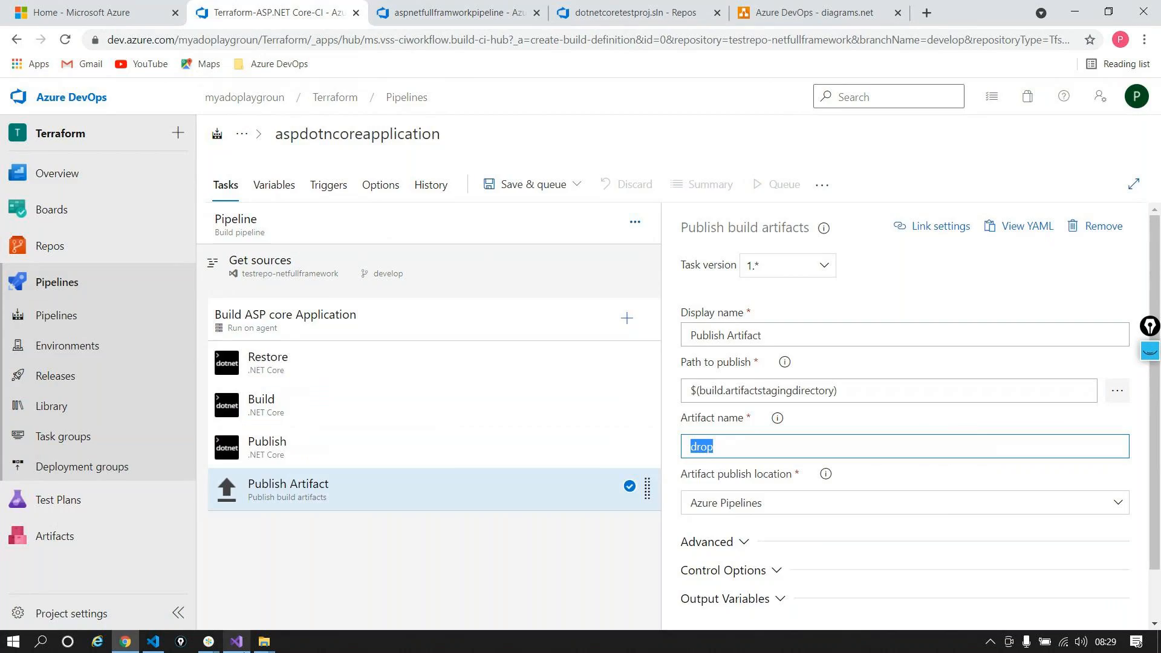
click(236, 641)
click(1074, 13)
click(421, 19)
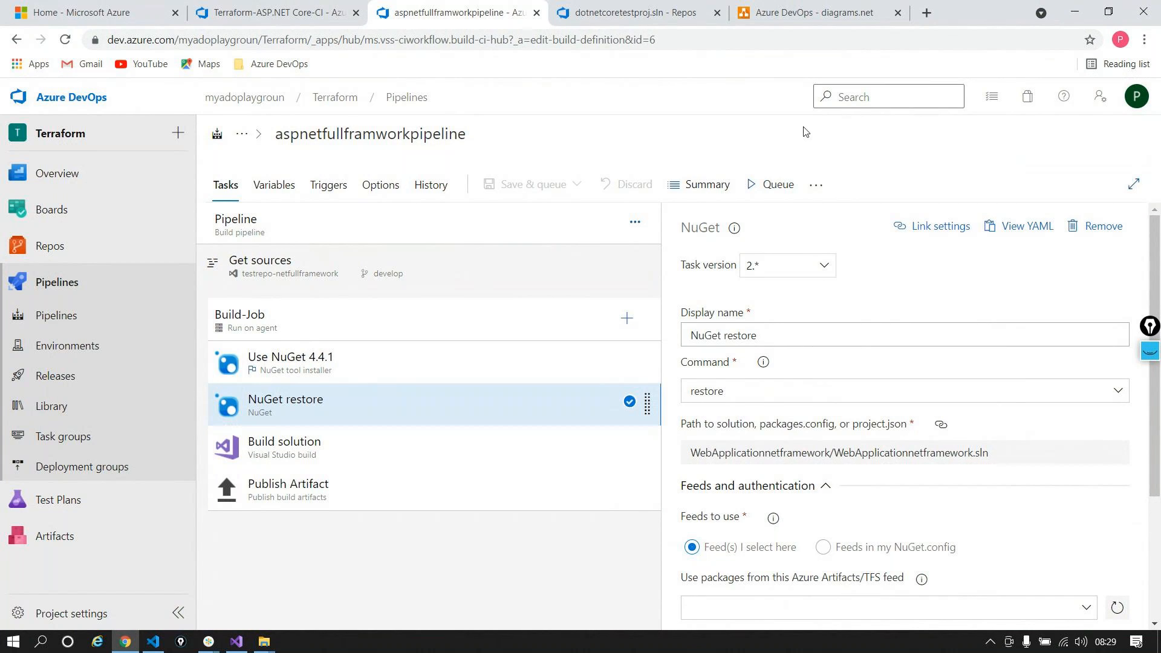
Step: In the repository's files, collapse the dotnetcoretestproj folder and expand WebApplicationnetframework to inspect its contents
click(652, 6)
click(216, 168)
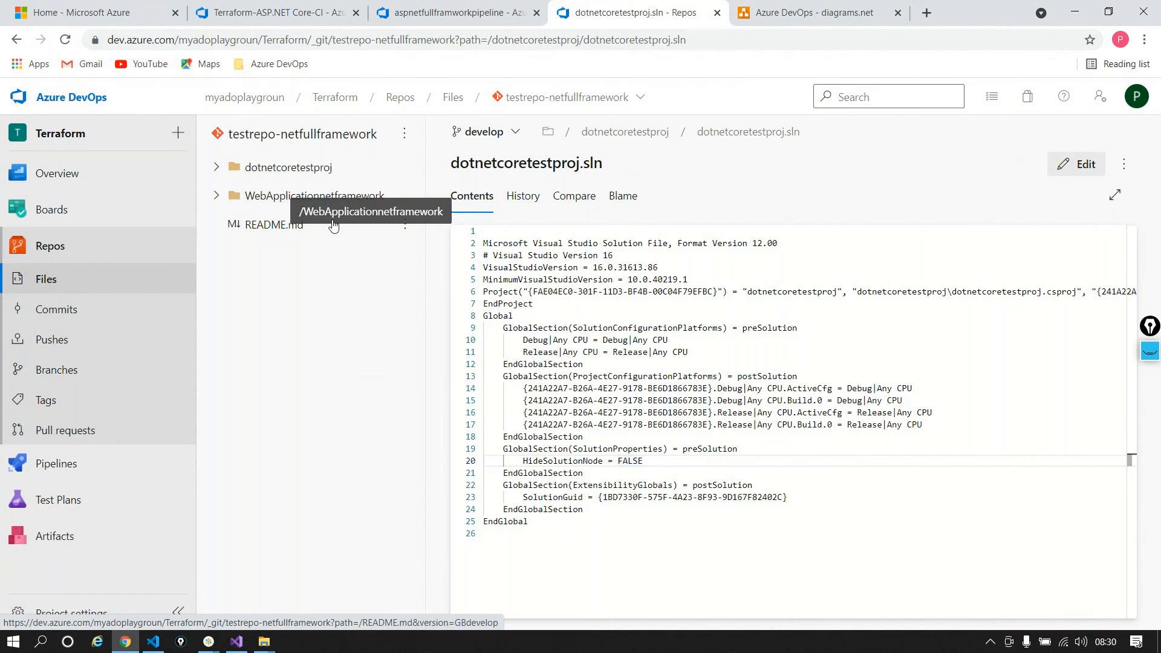
click(216, 195)
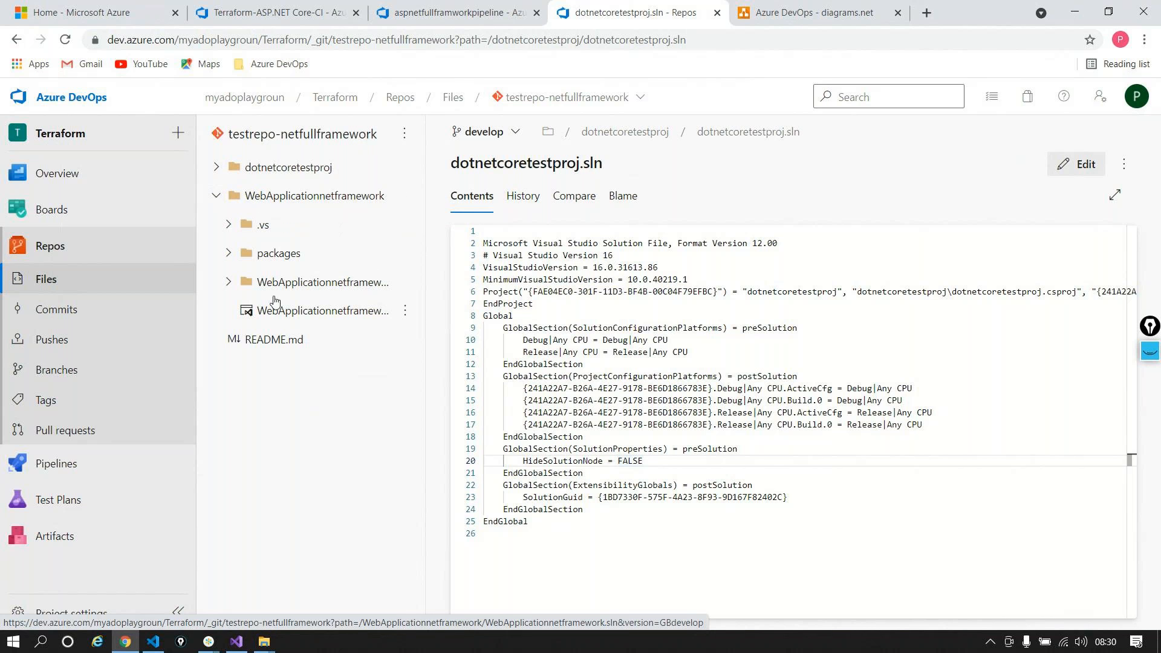
Step: Inspect the inner WebApplicationnetframework folder and the dotnetcoretestproj folder, leaving both top-level folders collapsed
click(229, 281)
click(217, 168)
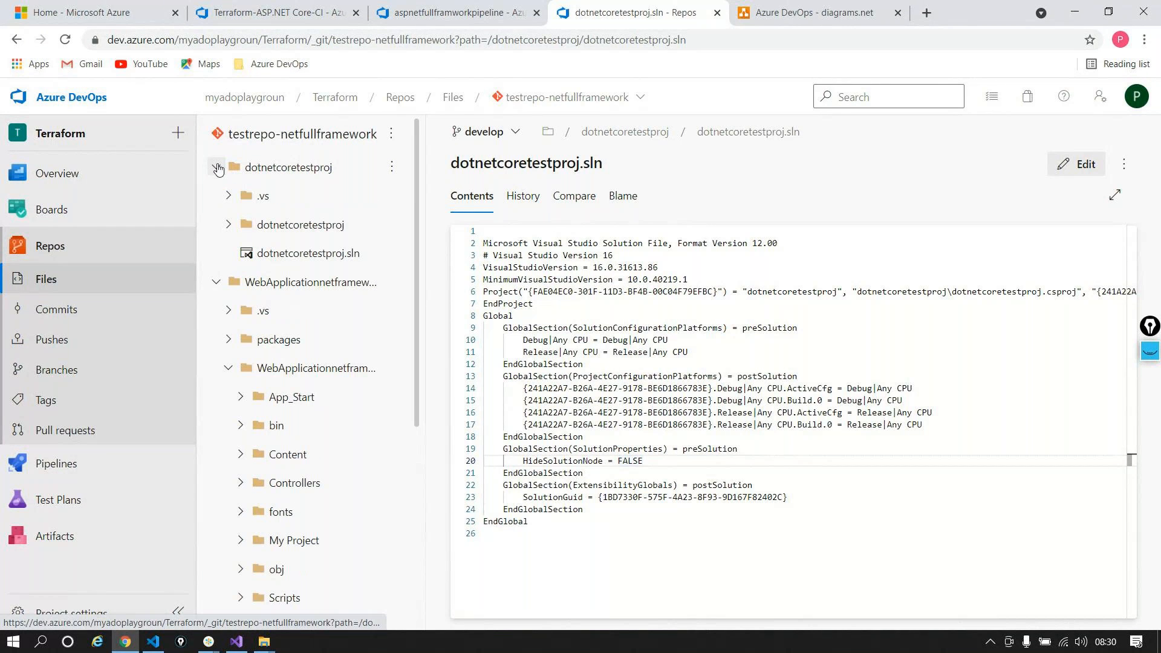
click(217, 168)
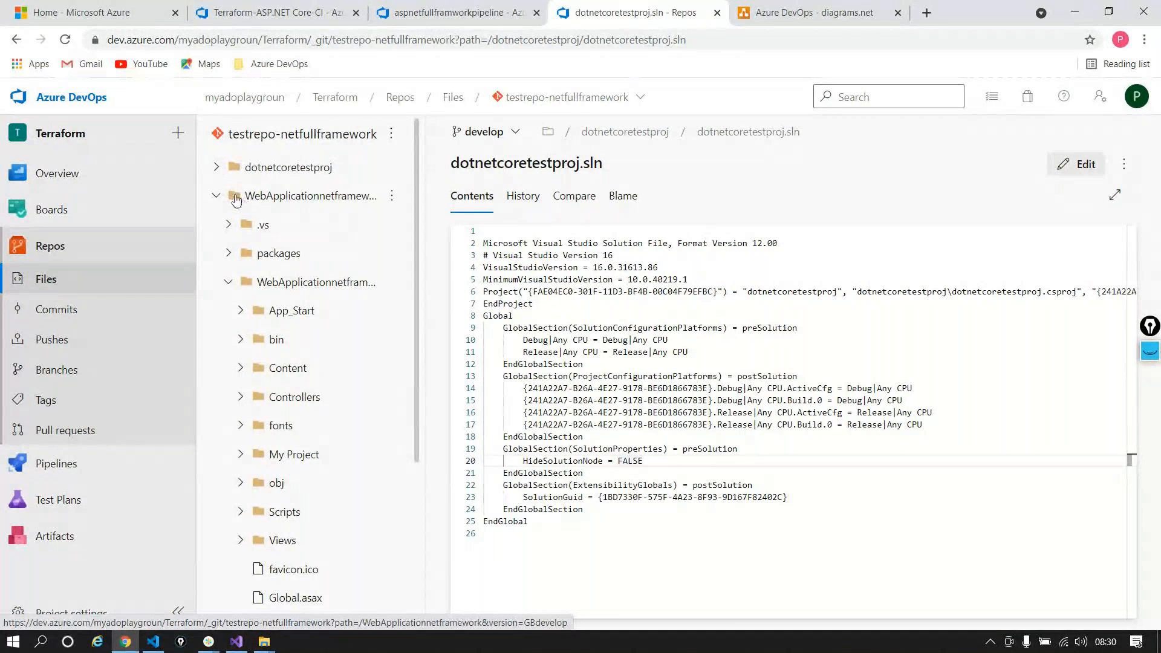
click(214, 195)
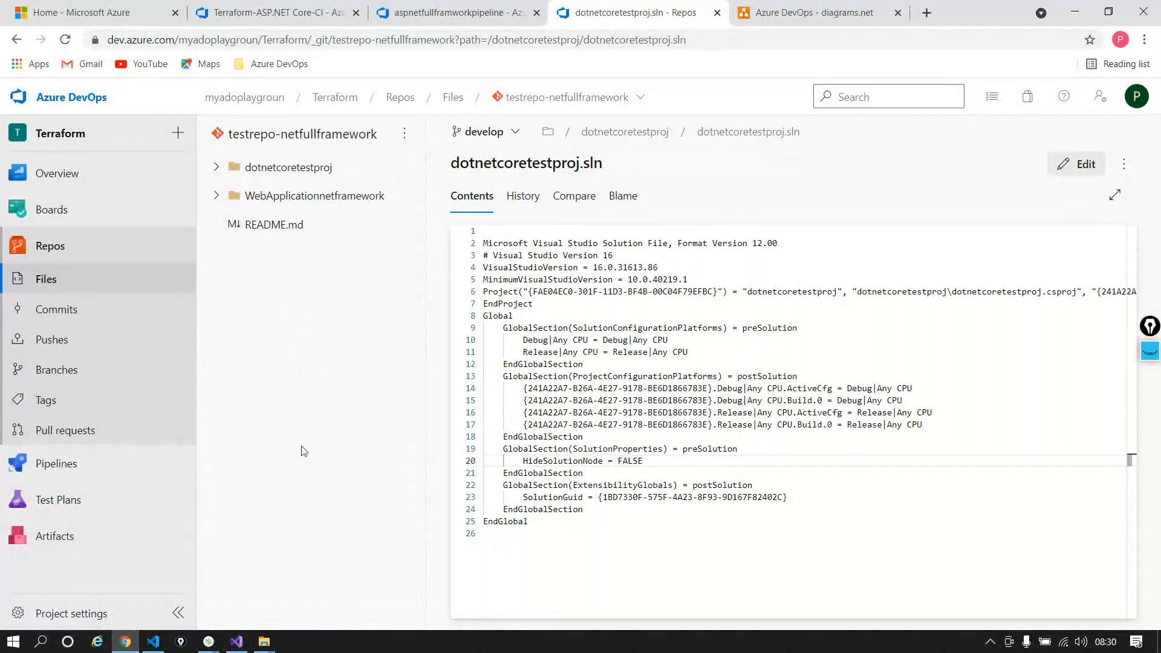
key(alt+Tab)
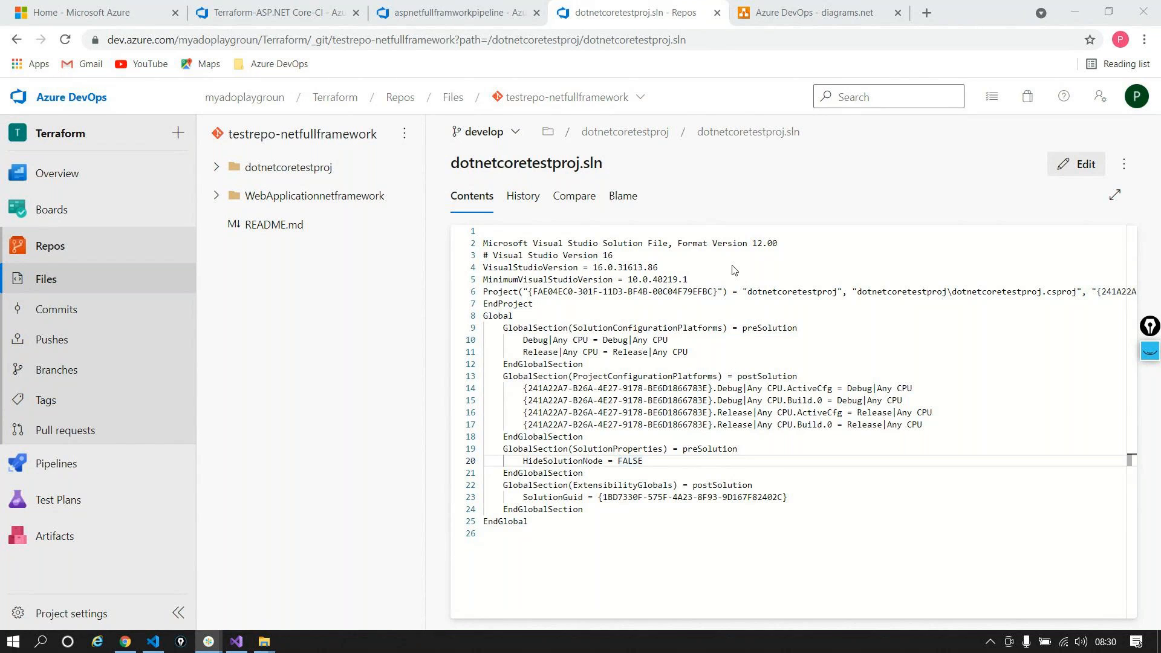
key(alt+Tab)
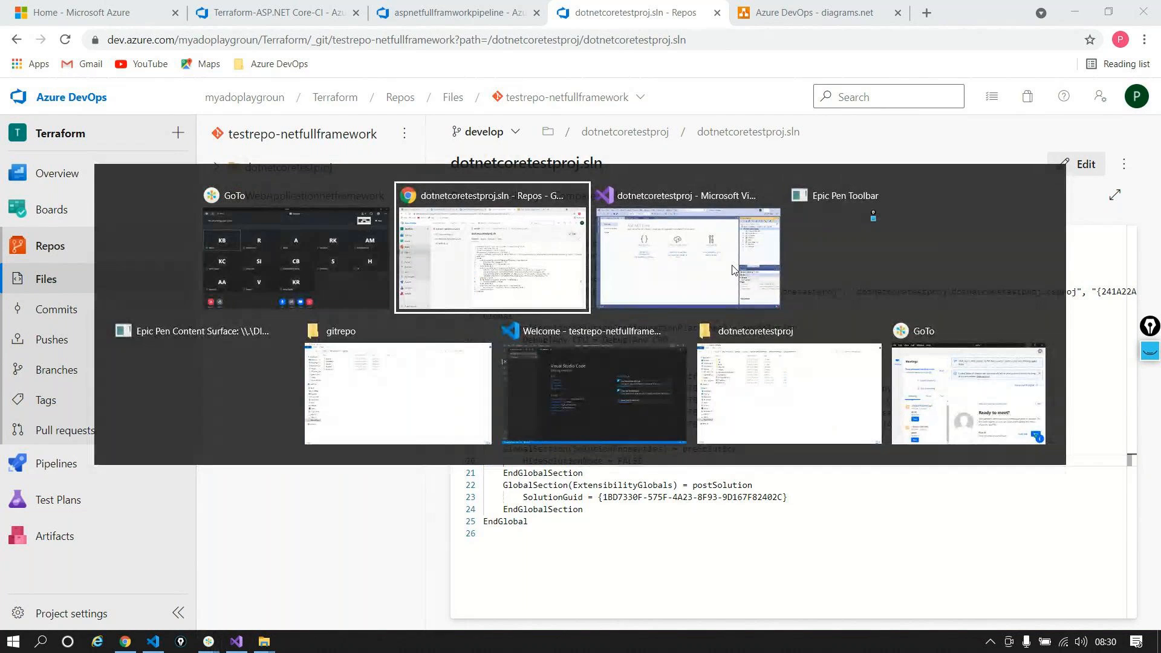
Step: With the annotation pen, write "sln" branching to two "csproj" labels and link it to a circle around the Project line
click(1149, 352)
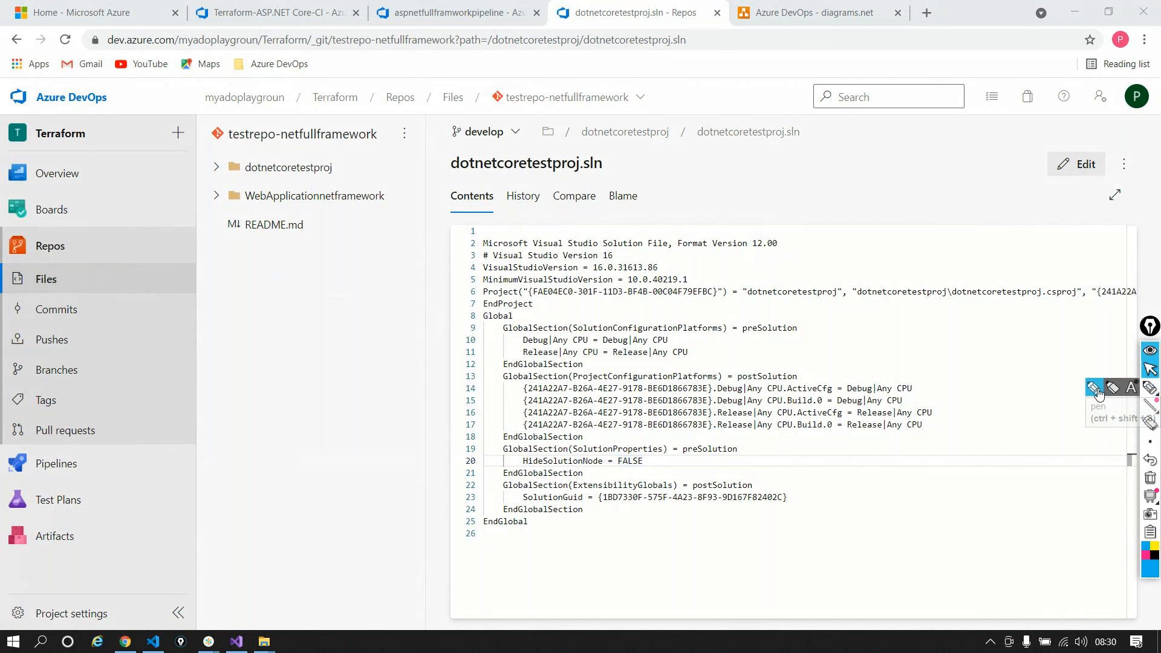
click(1148, 387)
mouse_move(260, 319)
mouse_down()
mouse_move(242, 342)
mouse_move(301, 325)
mouse_move(288, 366)
mouse_move(311, 375)
mouse_move(361, 361)
mouse_move(374, 394)
mouse_move(384, 374)
mouse_move(421, 357)
mouse_move(422, 371)
mouse_up()
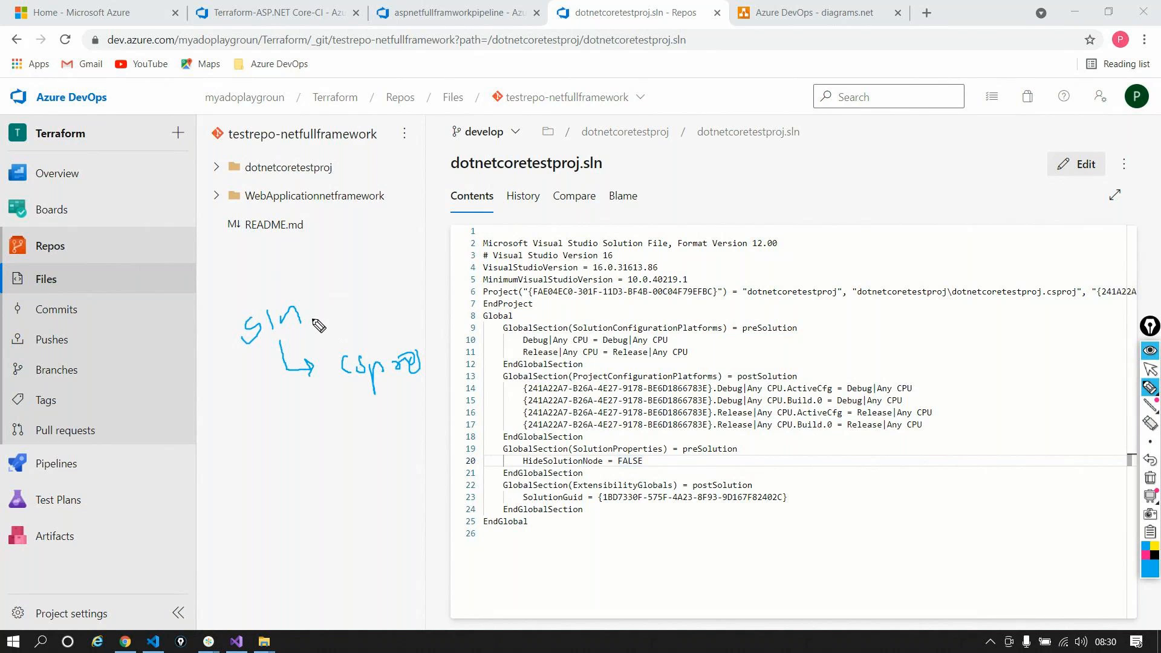
mouse_move(313, 320)
mouse_down()
mouse_move(463, 296)
mouse_move(735, 310)
mouse_move(811, 298)
mouse_move(1089, 295)
mouse_move(1007, 273)
mouse_move(580, 277)
mouse_up()
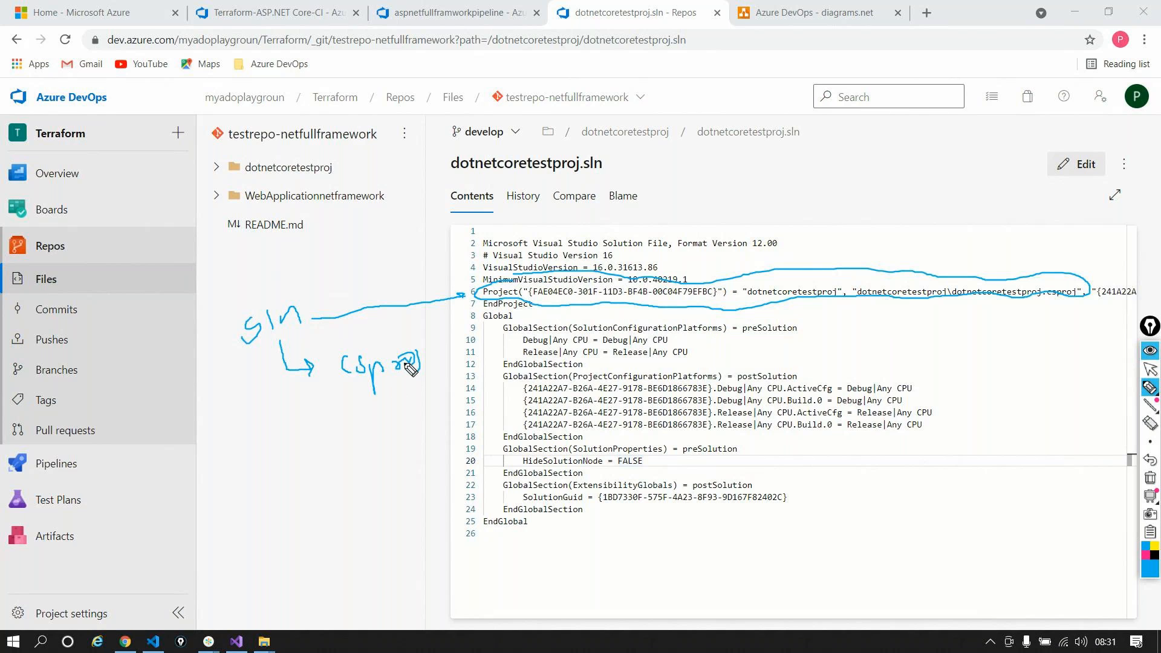
mouse_move(292, 406)
mouse_down()
mouse_move(302, 417)
mouse_move(331, 414)
mouse_up()
drag(430, 364, 439, 364)
mouse_move(363, 412)
mouse_down()
mouse_move(361, 428)
mouse_move(394, 427)
mouse_move(404, 405)
mouse_move(434, 392)
mouse_up()
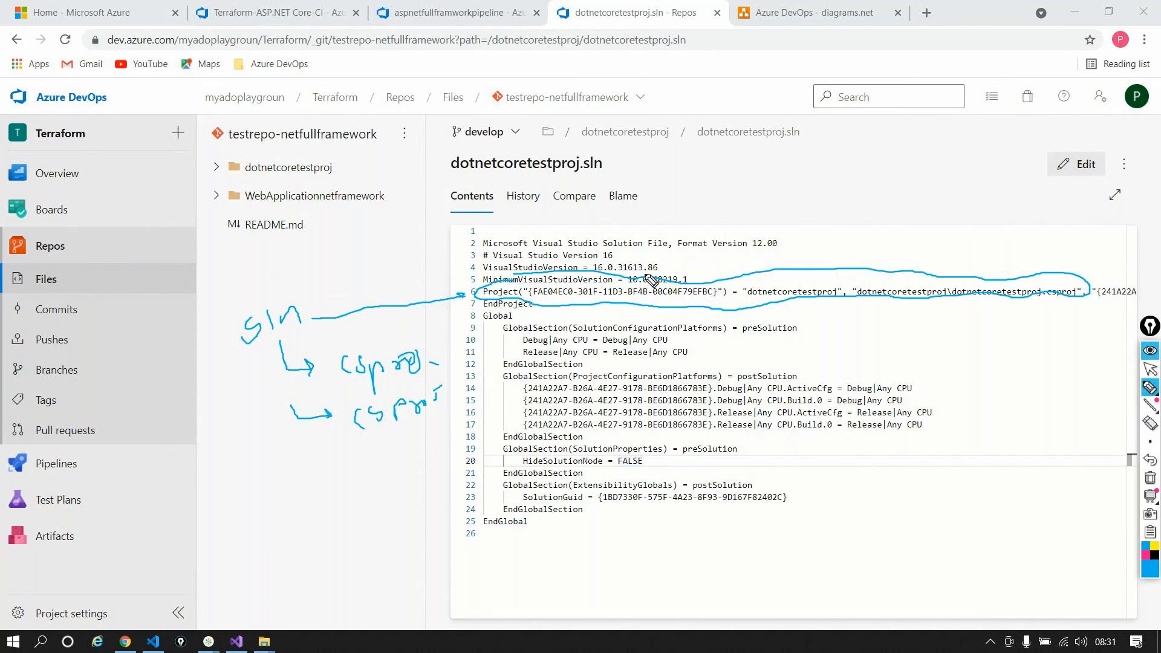
Step: Clear all the pen annotations and switch back to the normal cursor
click(1143, 441)
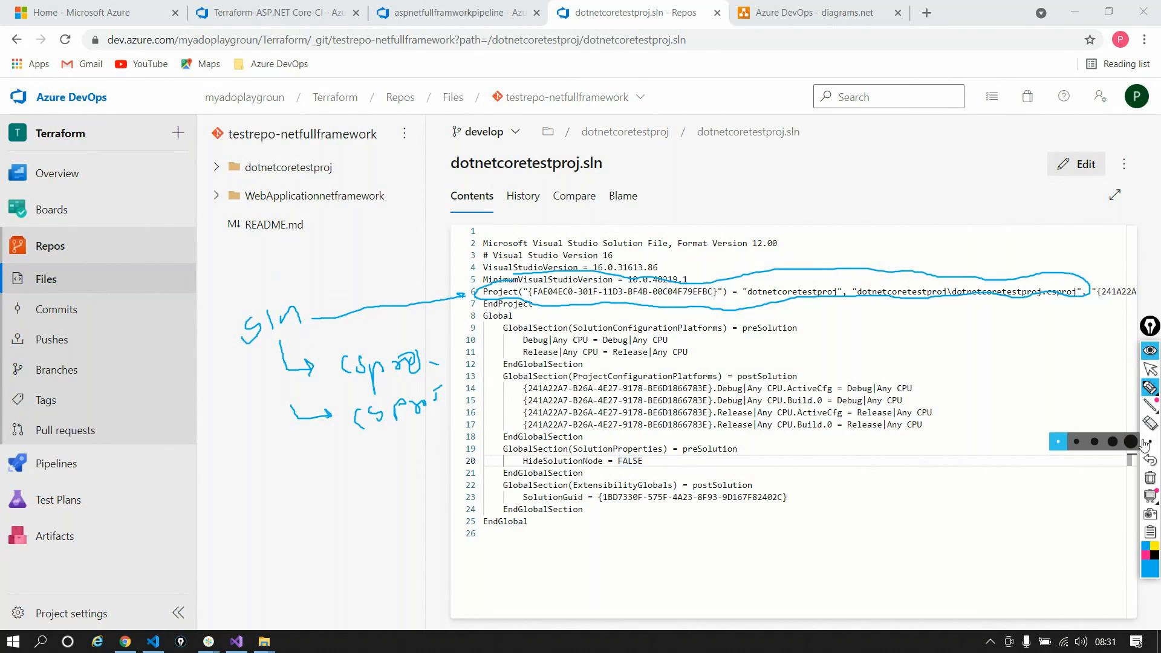
click(1149, 477)
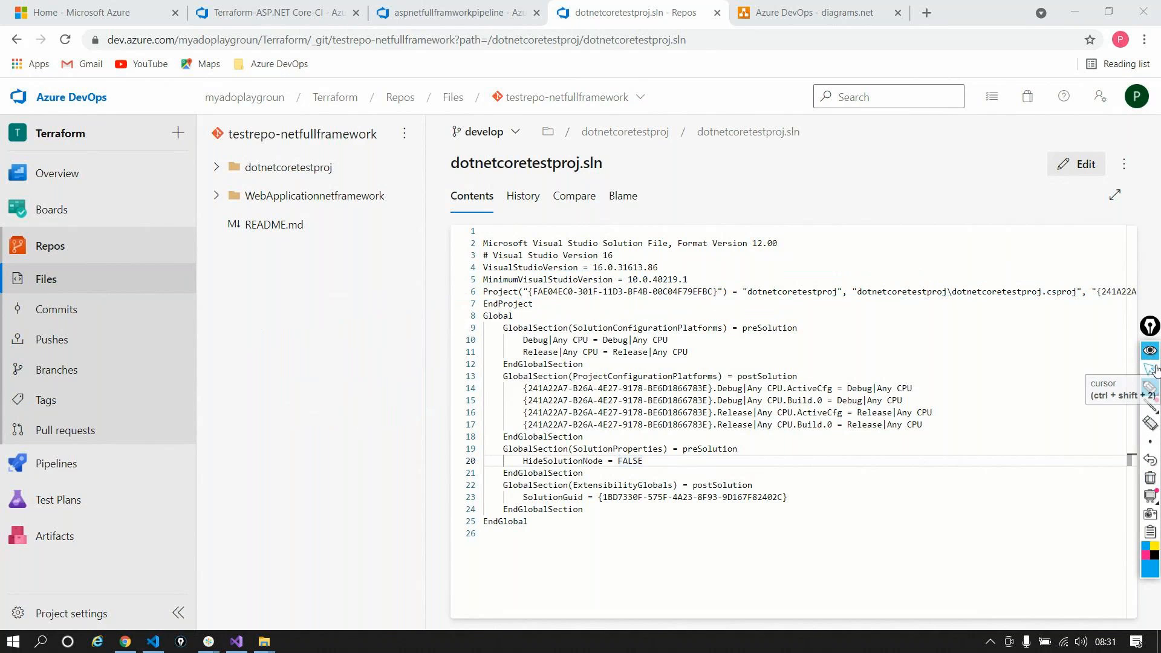
click(1150, 369)
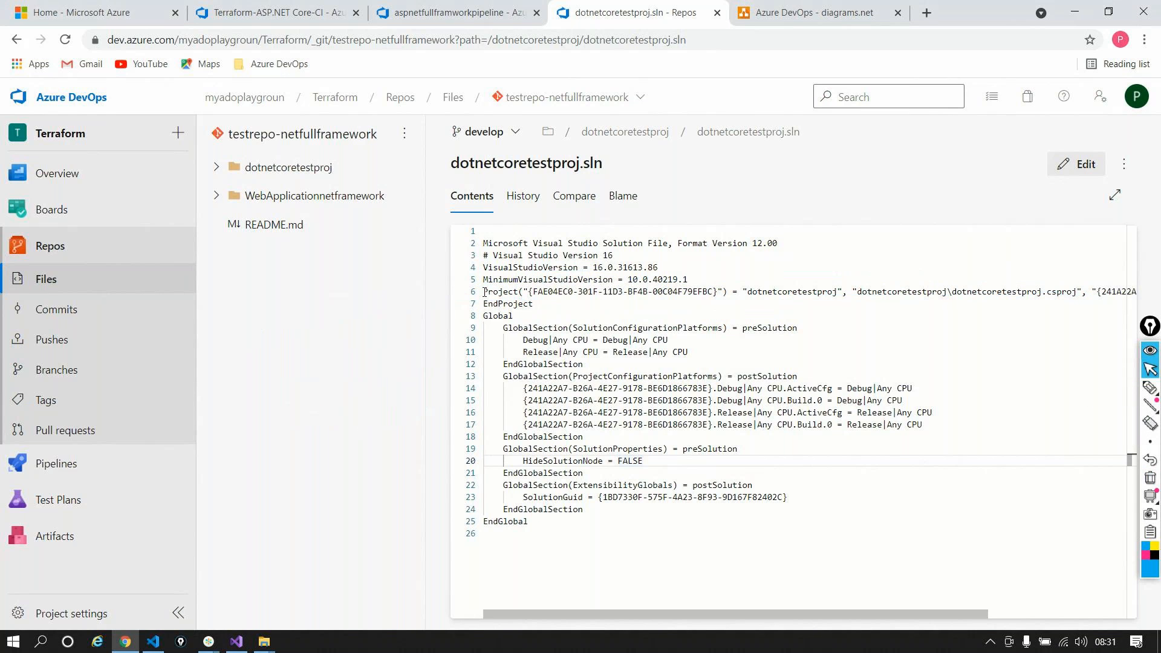
Step: Highlight the Project entry in dotnetcoretestproj.sln, followed by the solution's file name
drag(484, 293, 533, 305)
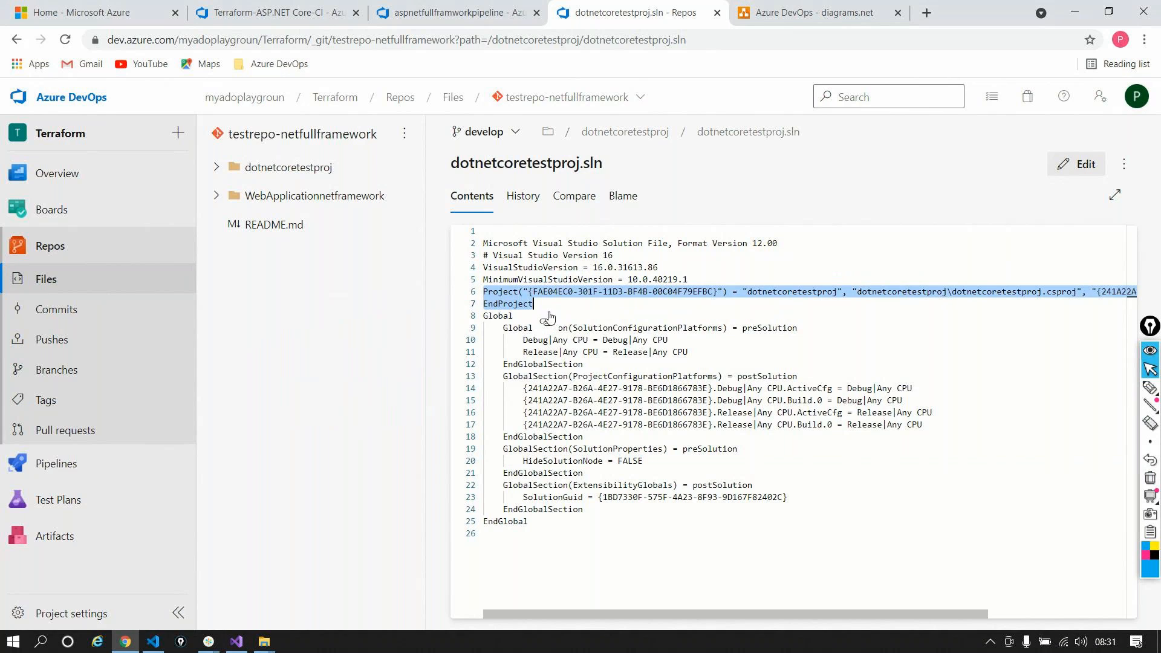
click(558, 292)
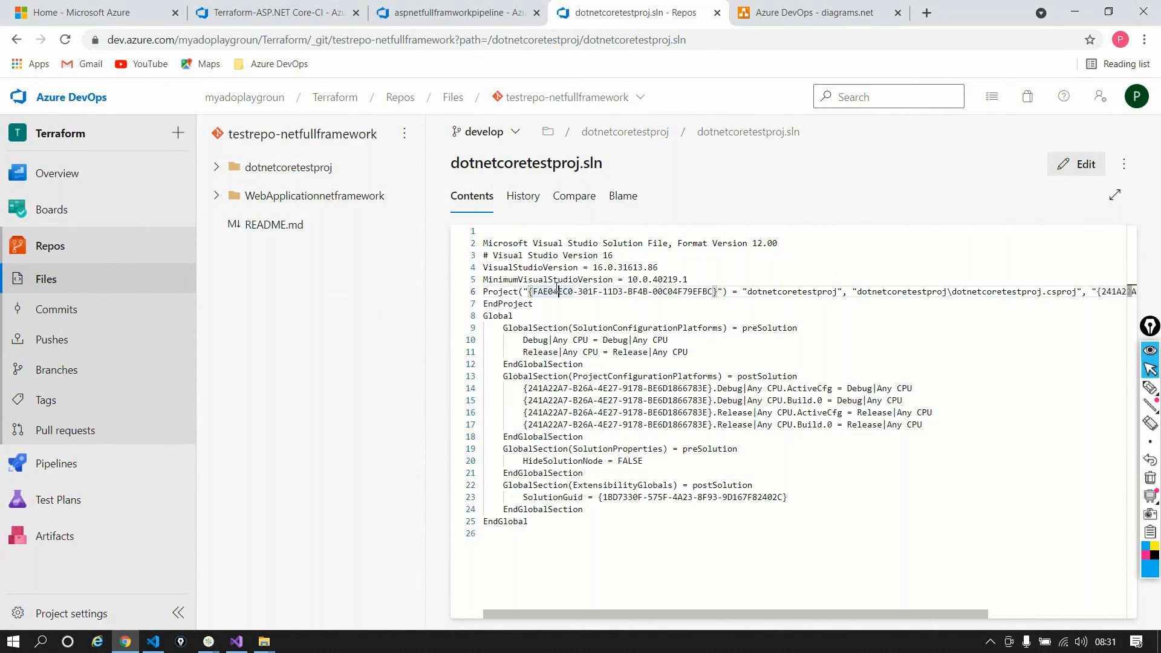
double_click(524, 164)
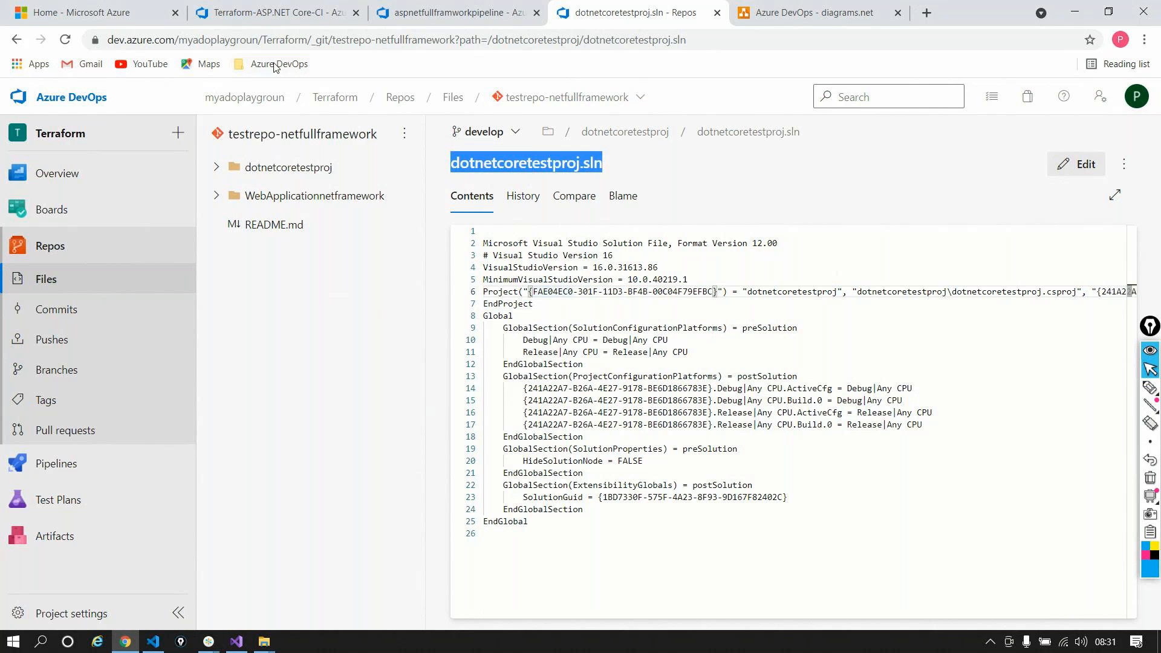
Step: Review the solution path under Project(s) to restore and build in the aspdotncoreapplication pipeline's parameters
click(250, 25)
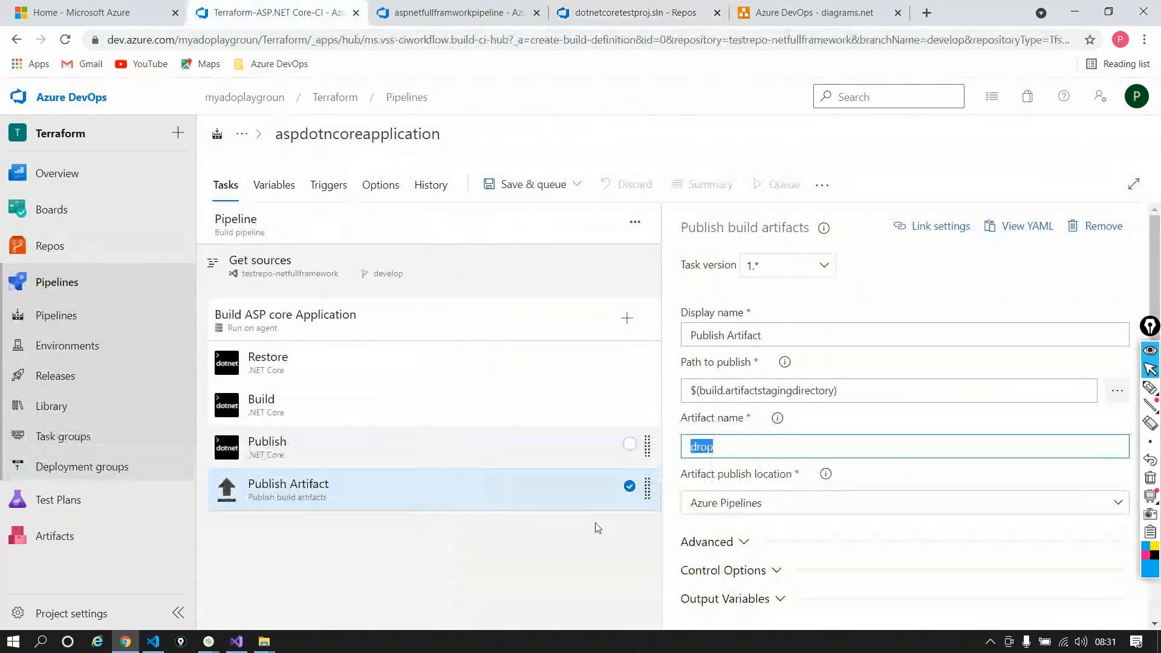
click(293, 239)
drag(887, 481, 664, 525)
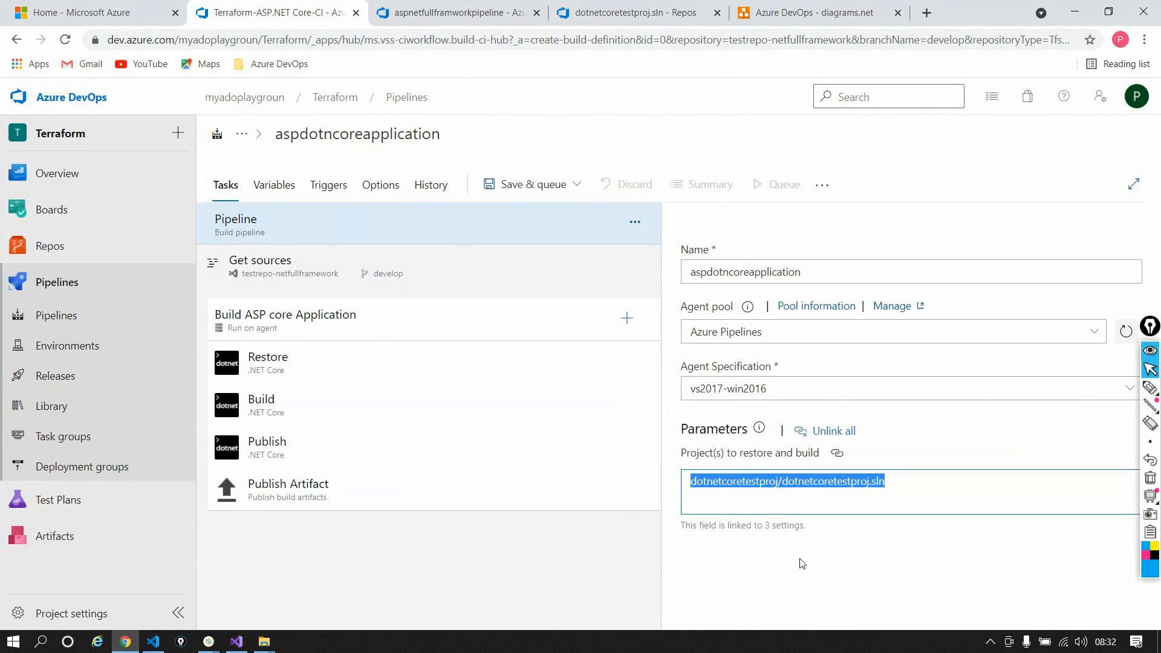
Step: In the repository, open dotnetcoretestproj.csproj from the inner dotnetcoretestproj folder and show its full path
click(460, 21)
click(635, 13)
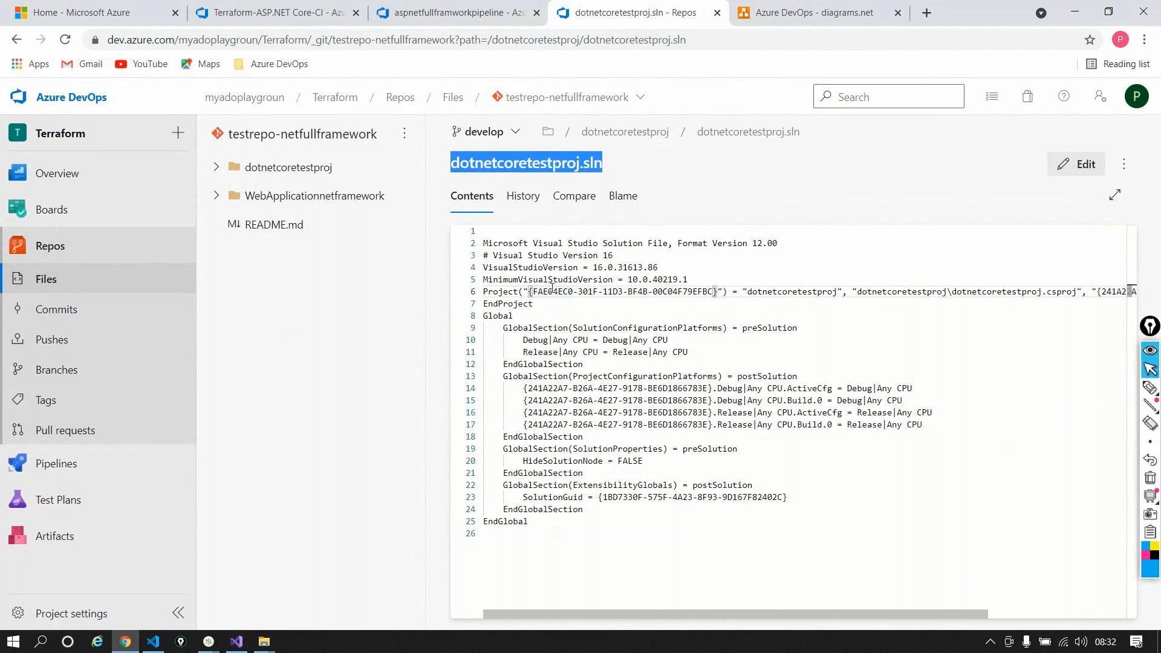
drag(1081, 292, 538, 305)
mouse_move(178, 184)
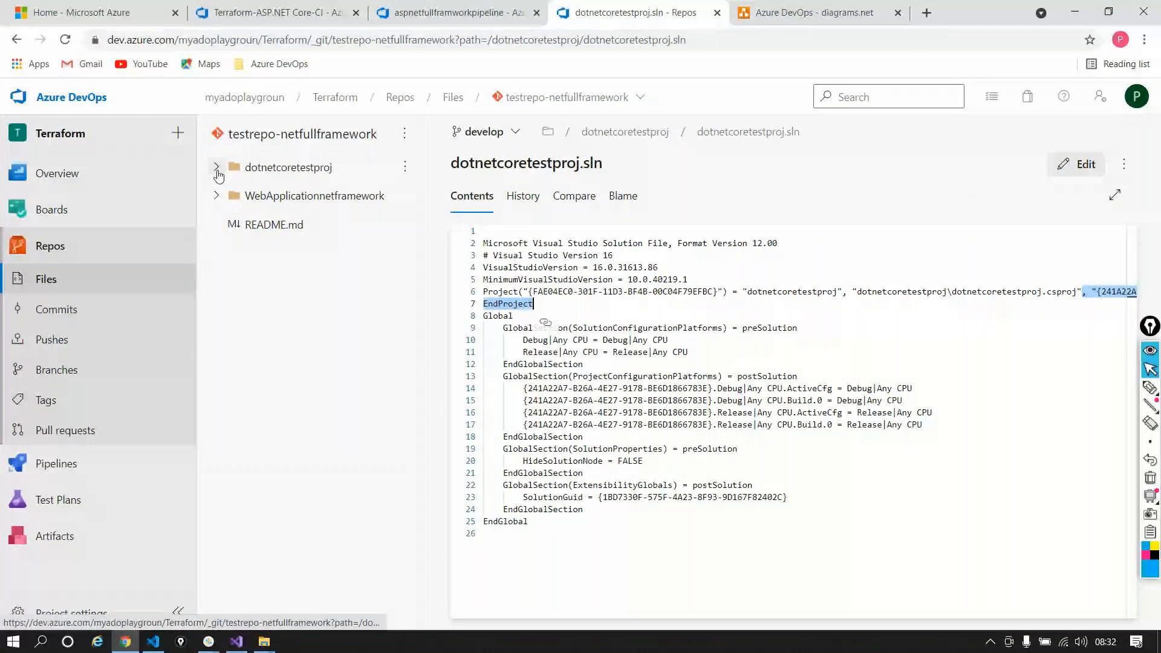
click(217, 168)
click(242, 225)
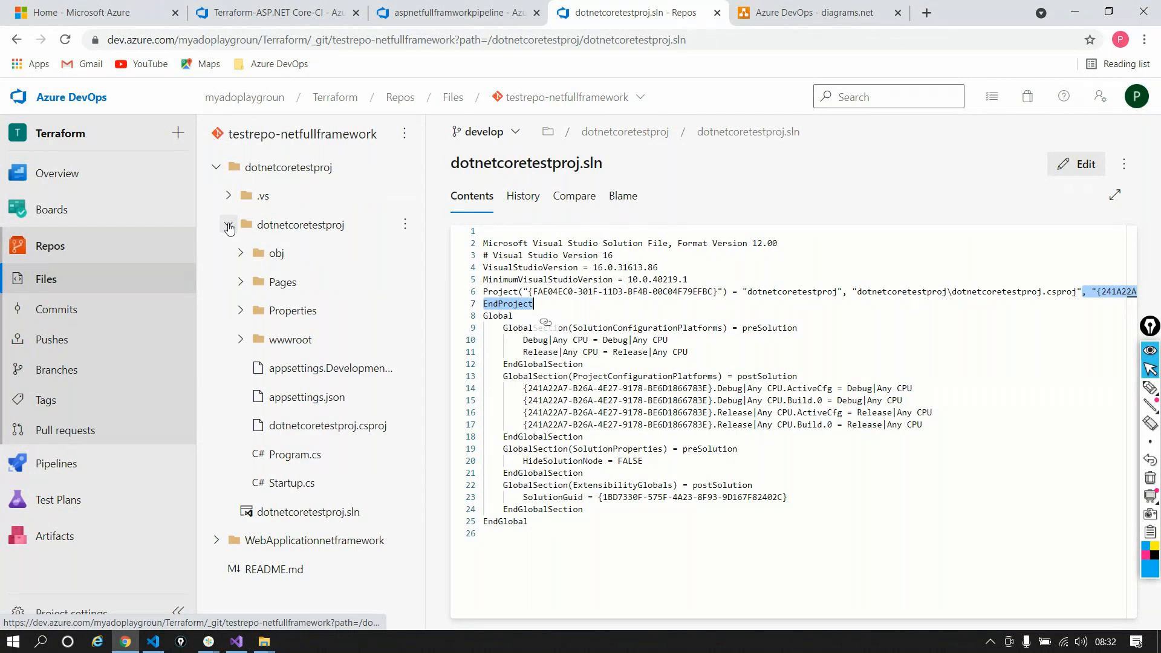
click(328, 428)
click(951, 134)
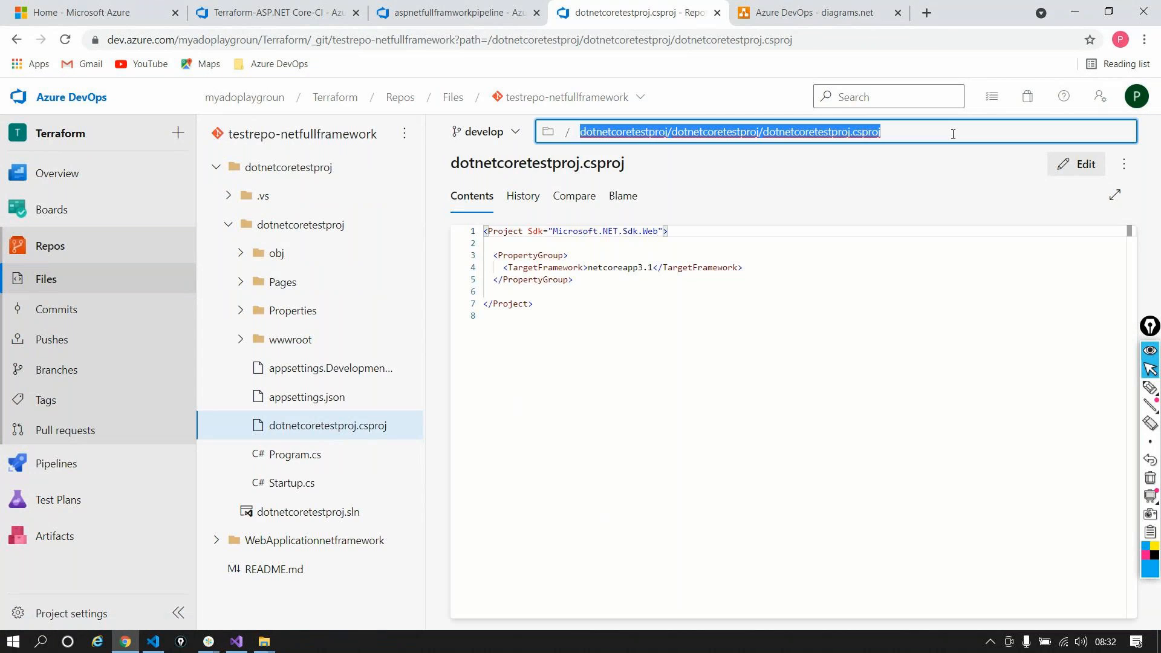
Step: Compare the solution path parameter of aspnetfullframworkpipeline with the one in aspdotncoreapplication
click(459, 12)
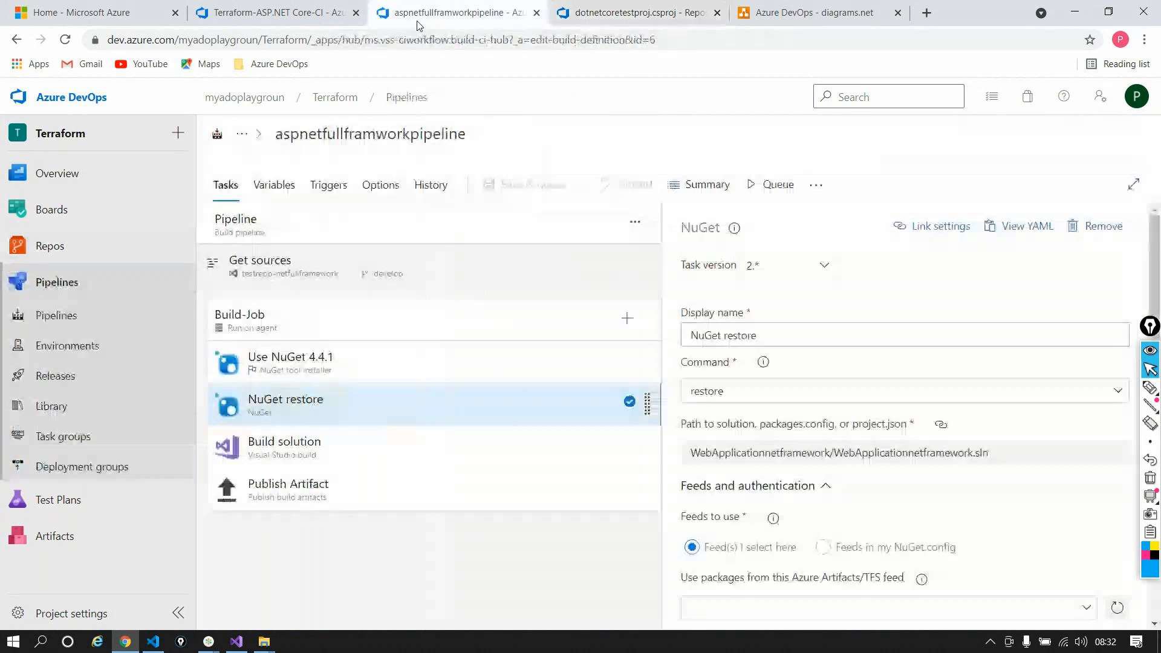
click(292, 234)
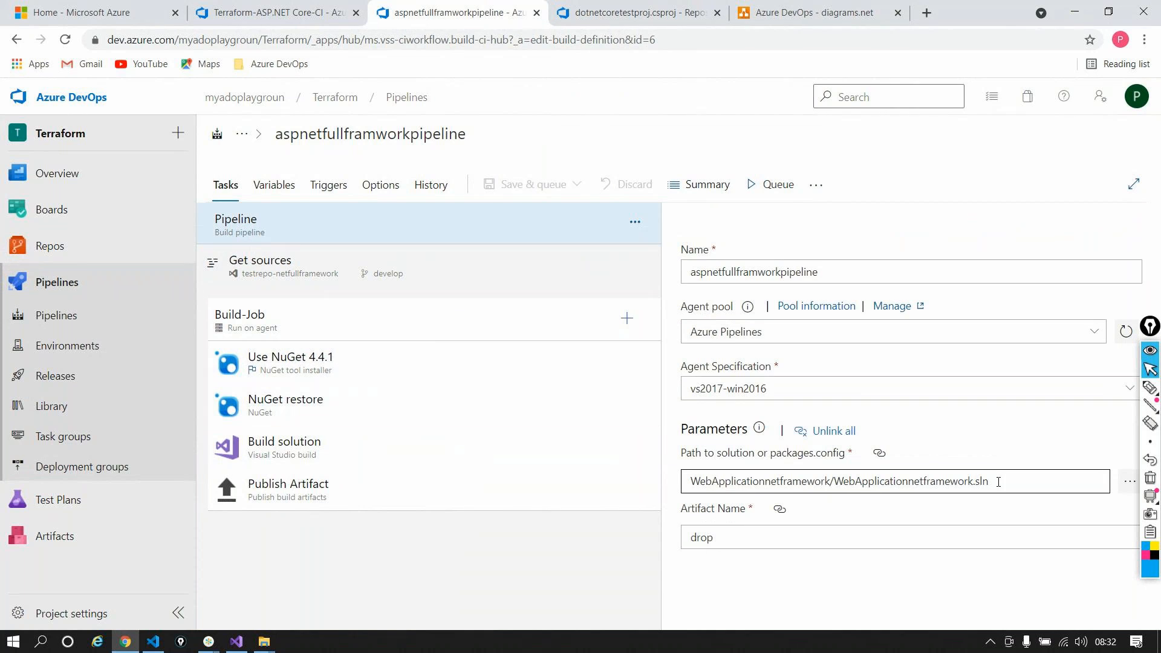
click(278, 12)
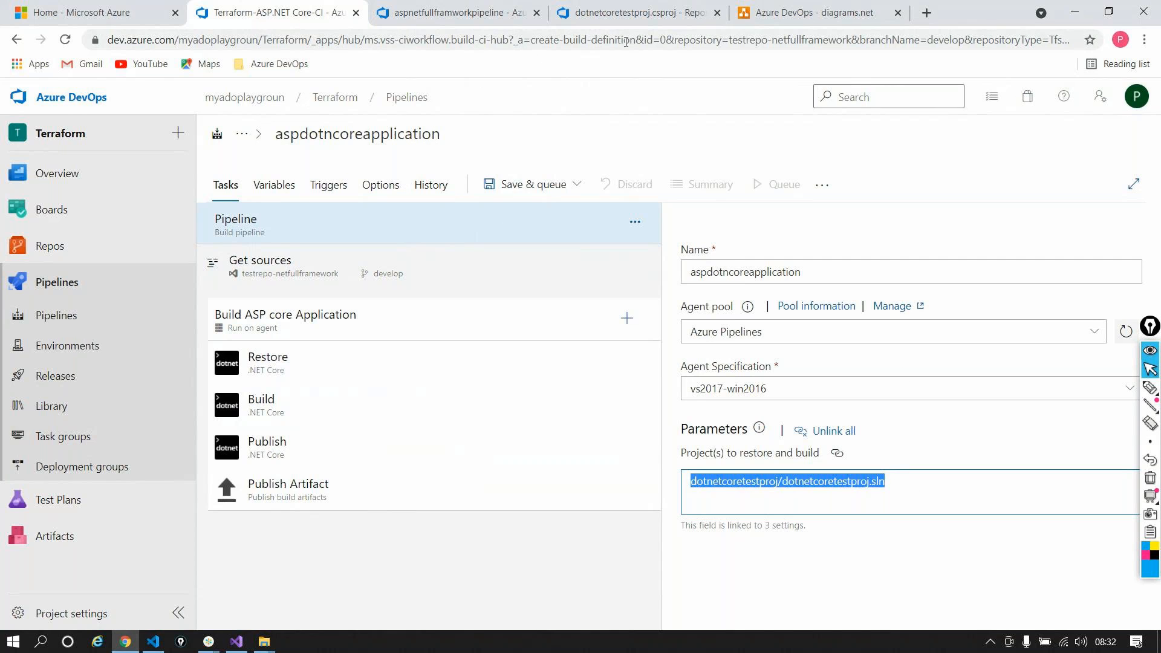
Step: Collapse the repository's inner dotnetcoretestproj folder and open dotnetcoretestproj.sln
click(660, 13)
mouse_move(210, 208)
click(216, 167)
click(215, 167)
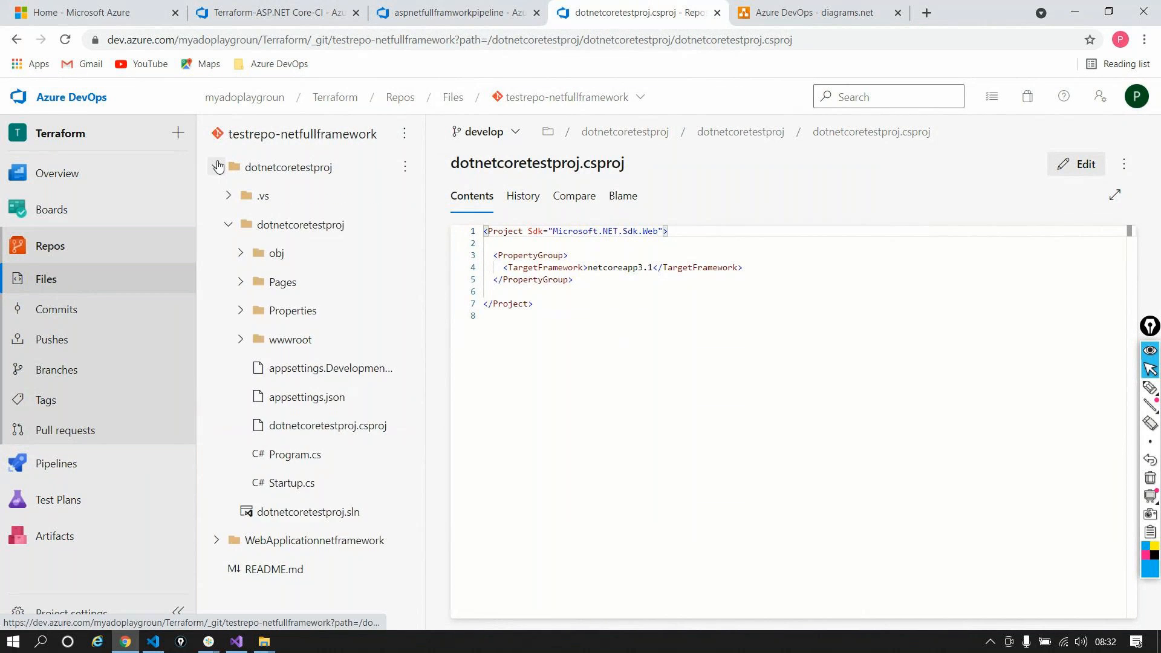
click(228, 225)
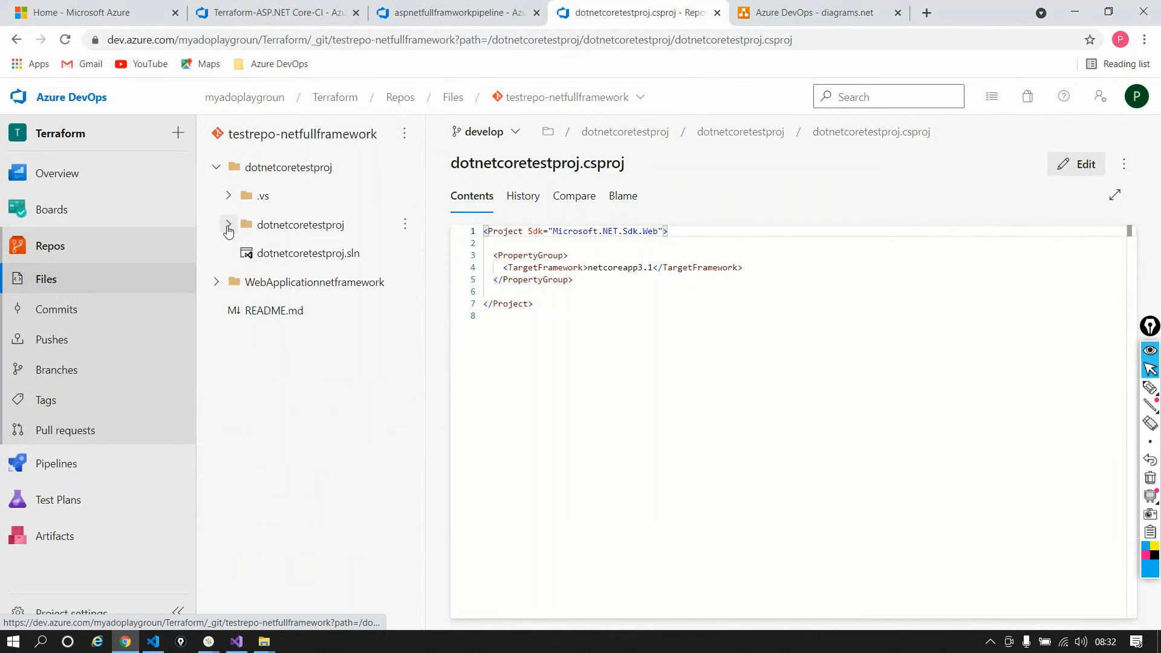
click(259, 252)
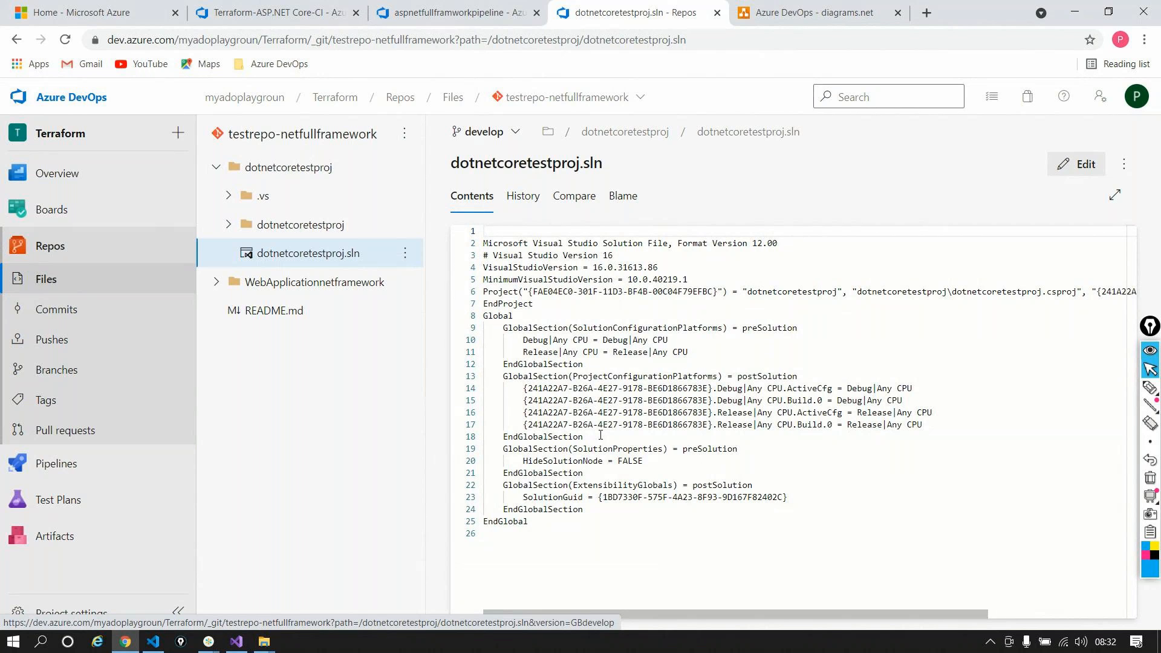
Step: Highlight the whole contents of dotnetcoretestproj.sln and examine its Project entry
click(584, 525)
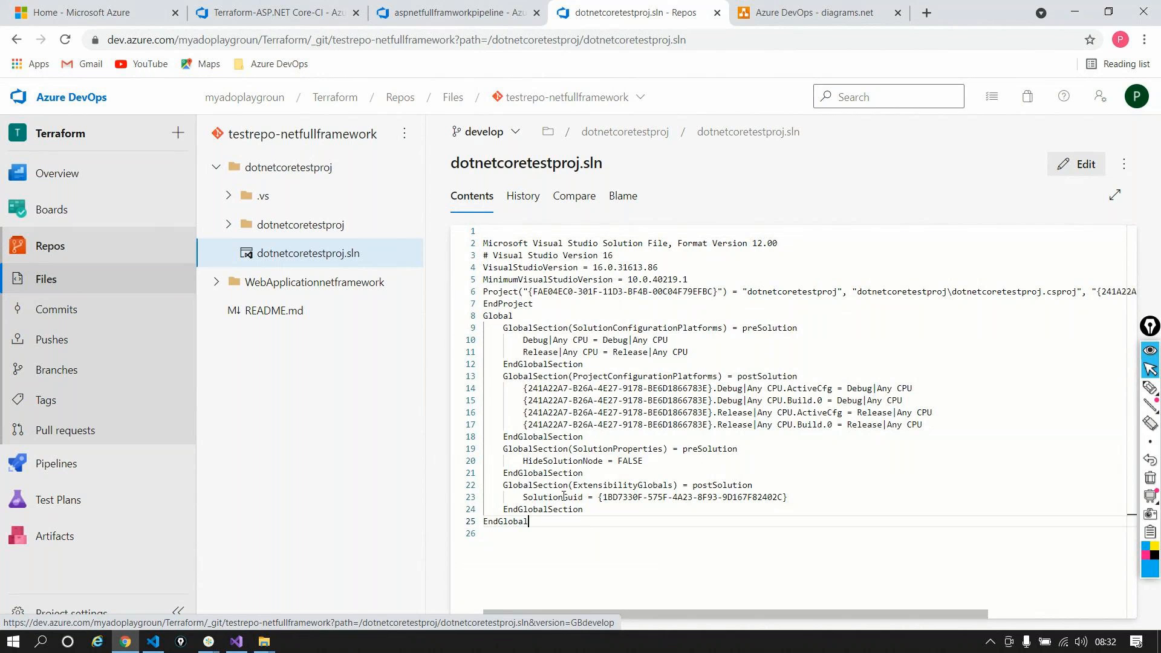
key(ctrl+a)
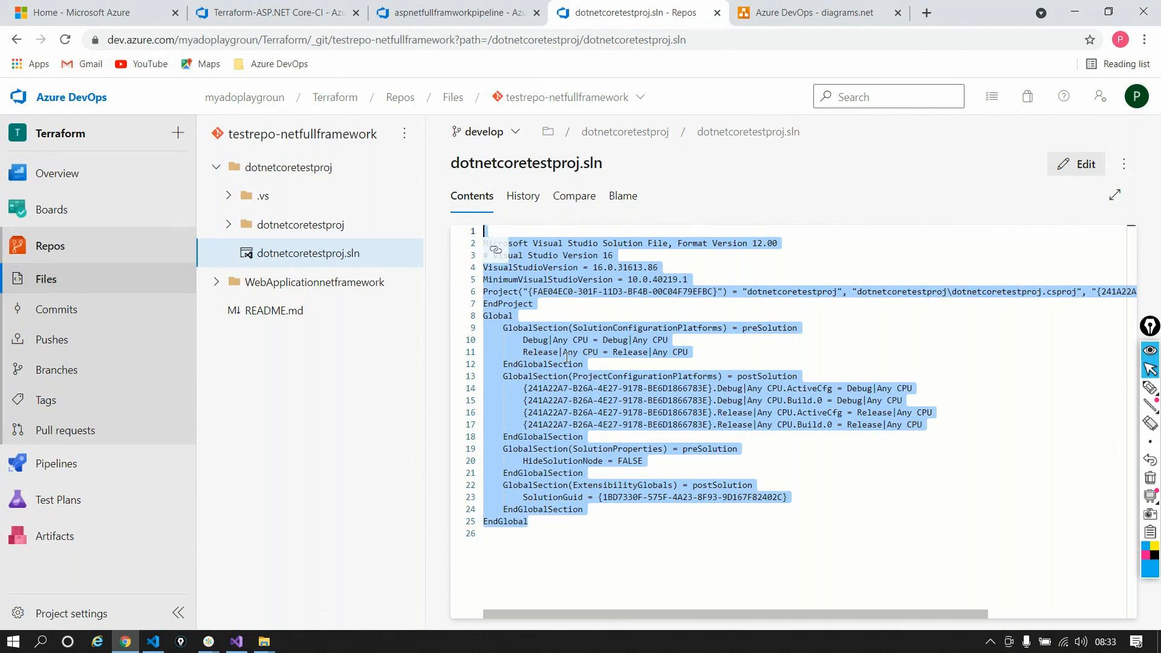
click(522, 311)
click(490, 295)
drag(490, 295, 519, 295)
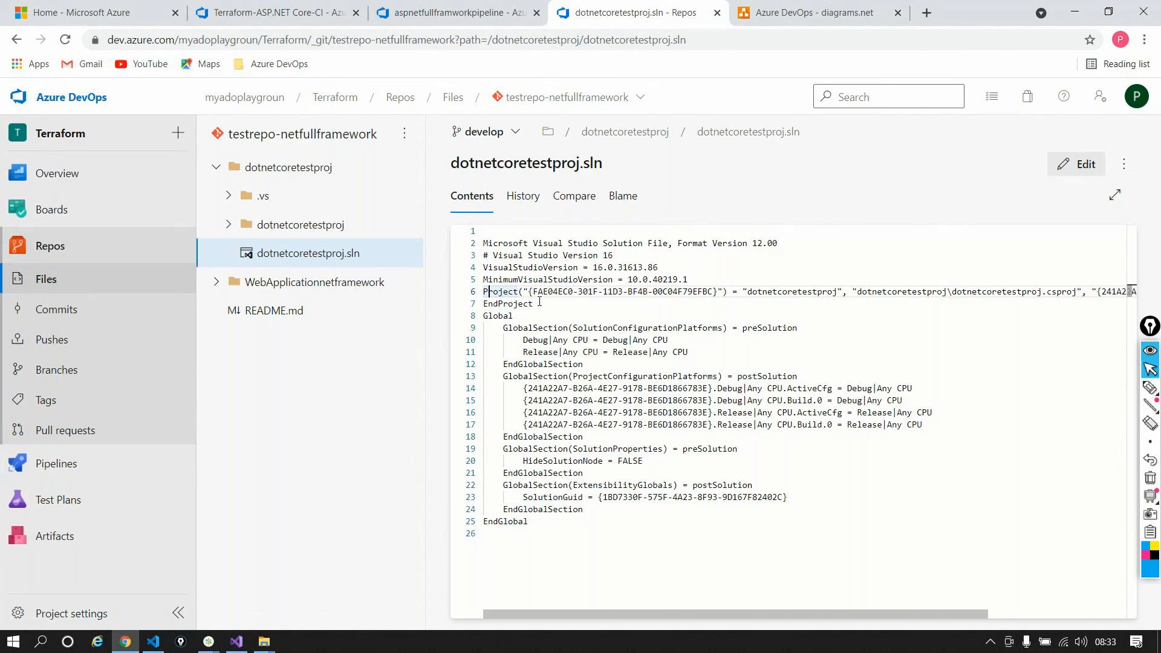
Step: Return to the settings of the unsaved aspdotncoreapplication pipeline
key(alt+Tab)
key(alt+Tab)
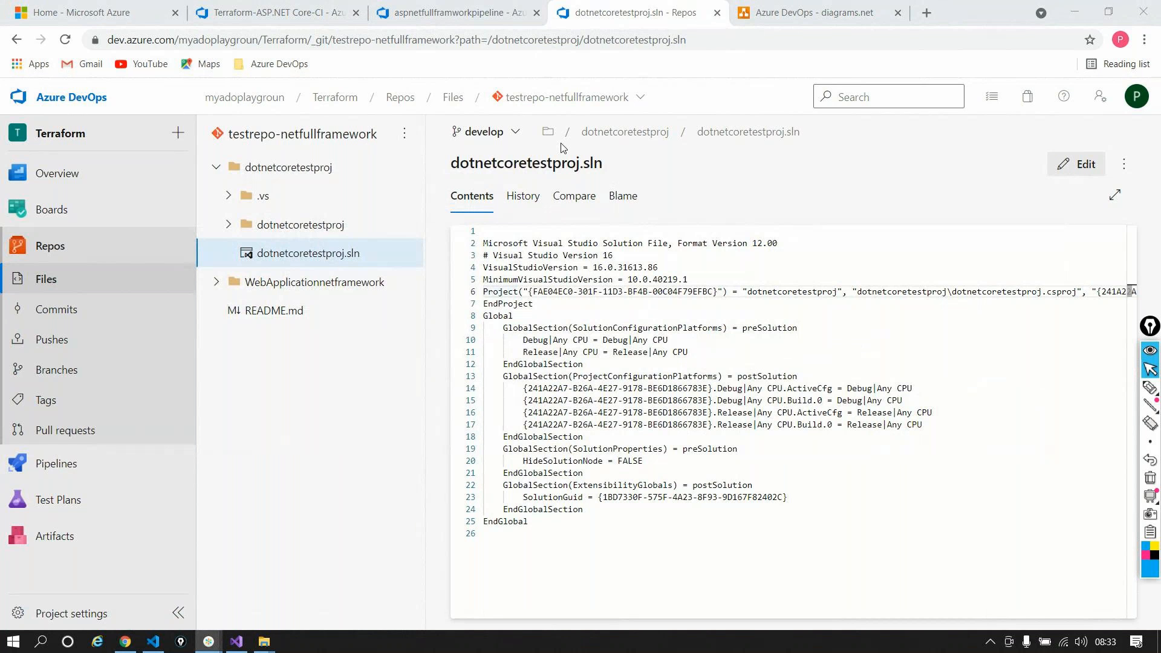
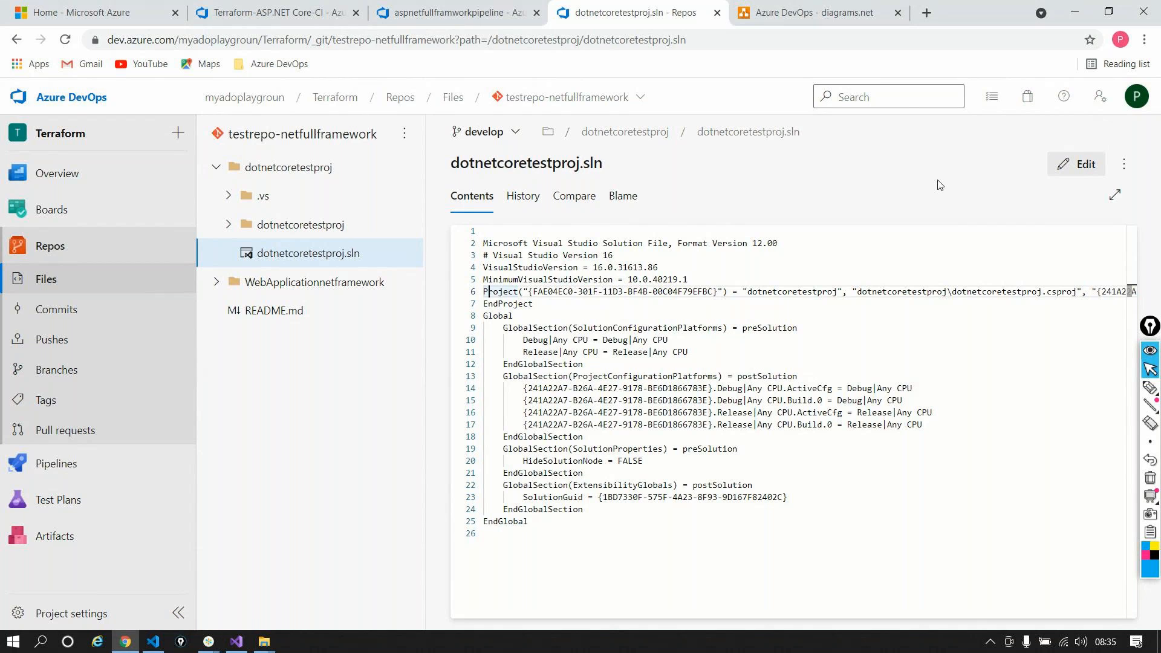
click(275, 12)
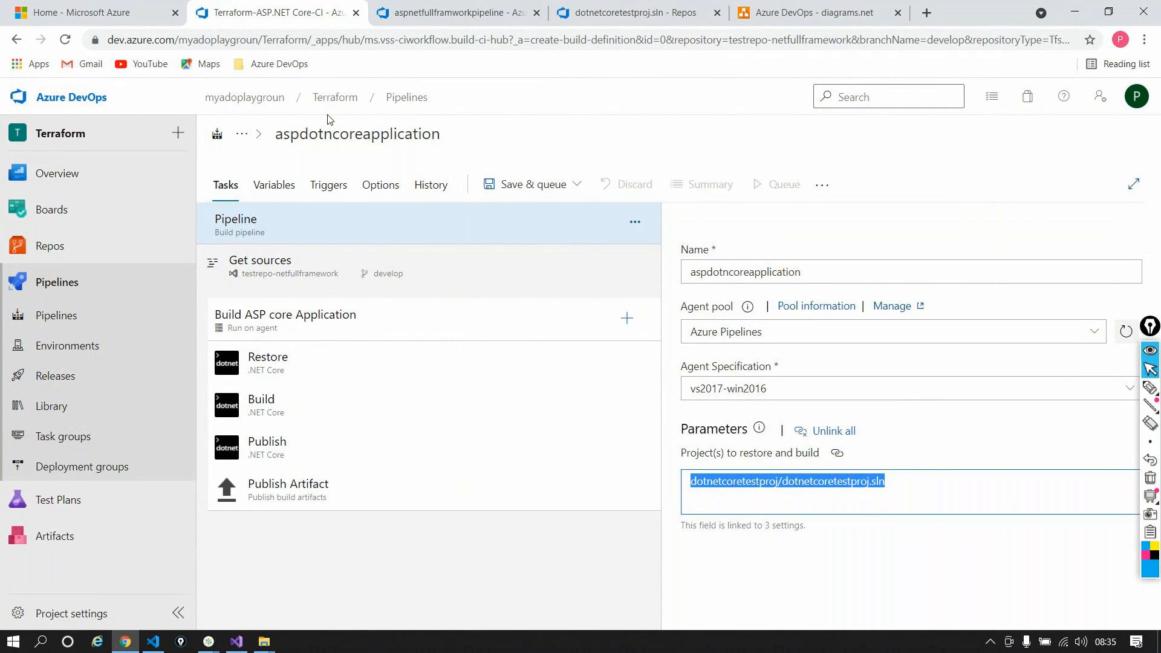
Step: Save the aspdotncoreapplication build pipeline without queuing a run
click(489, 187)
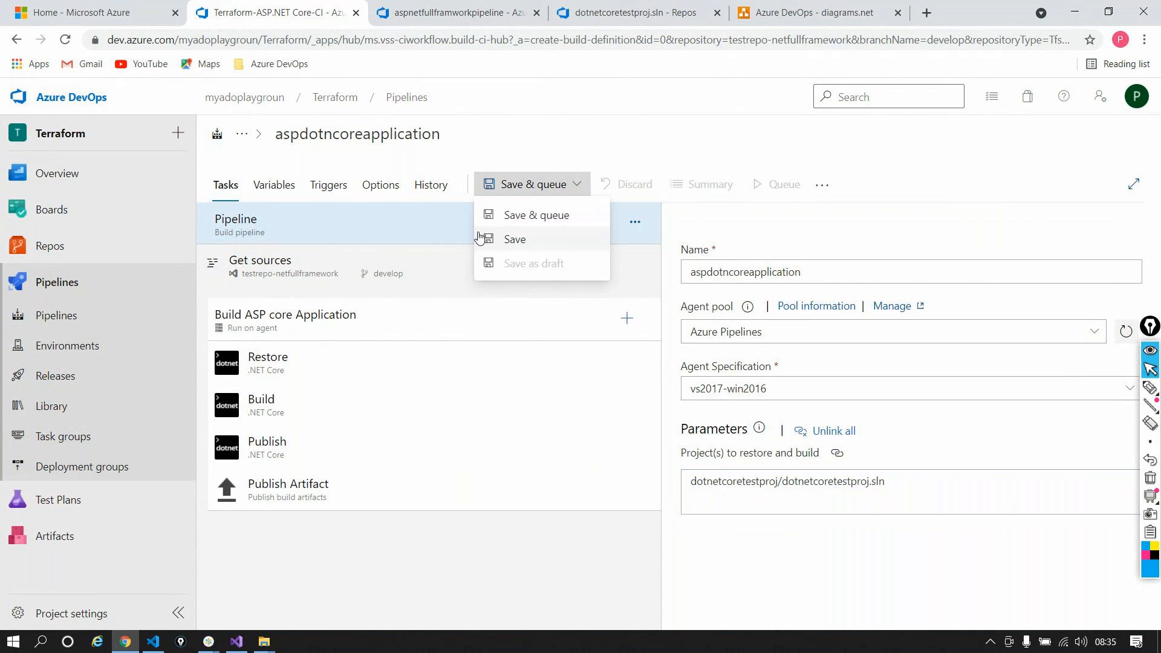
click(482, 238)
click(649, 441)
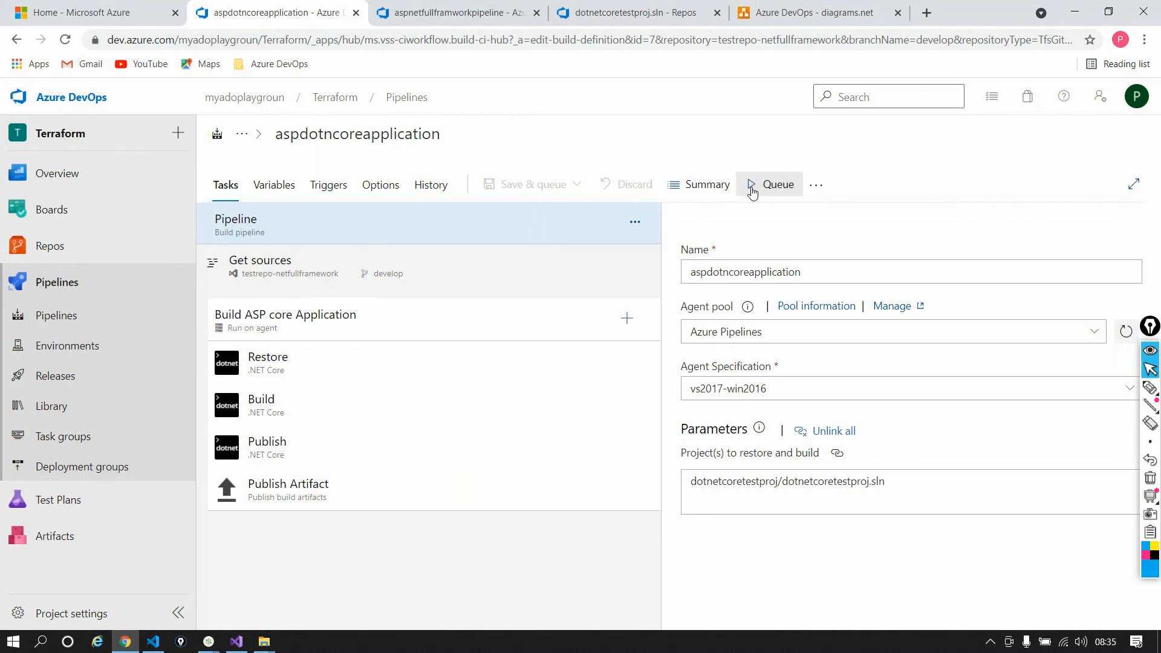
Step: Run the pipeline on the develop branch with the vs2017-win2016 agent and open the Build ASP core Application job
click(751, 191)
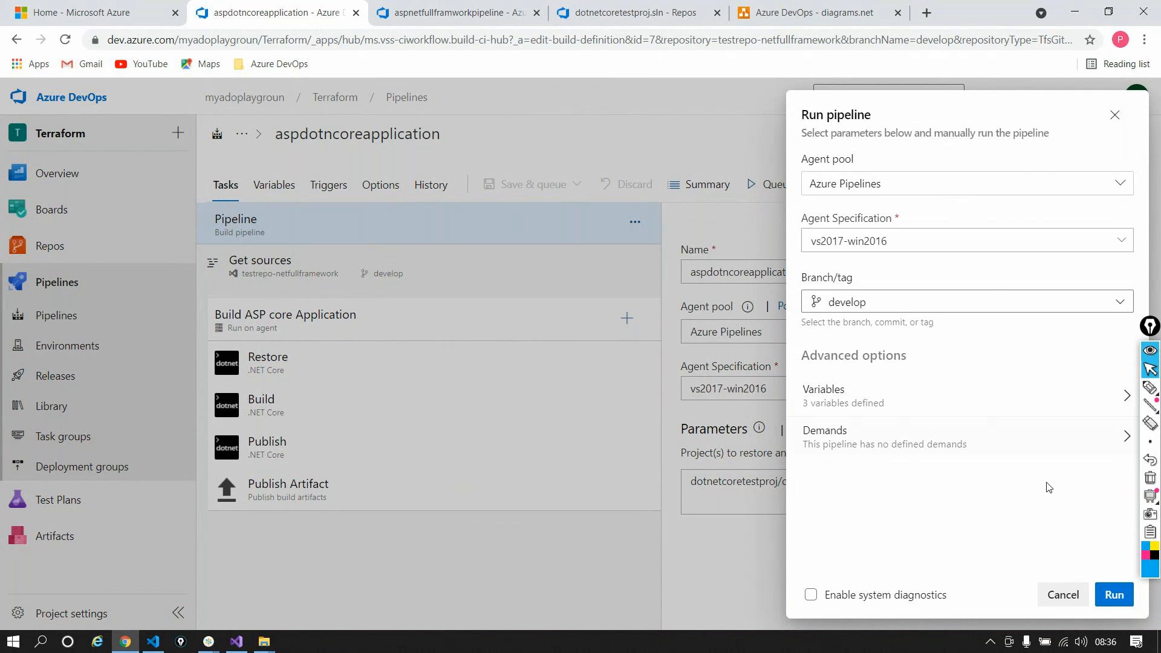
click(1114, 594)
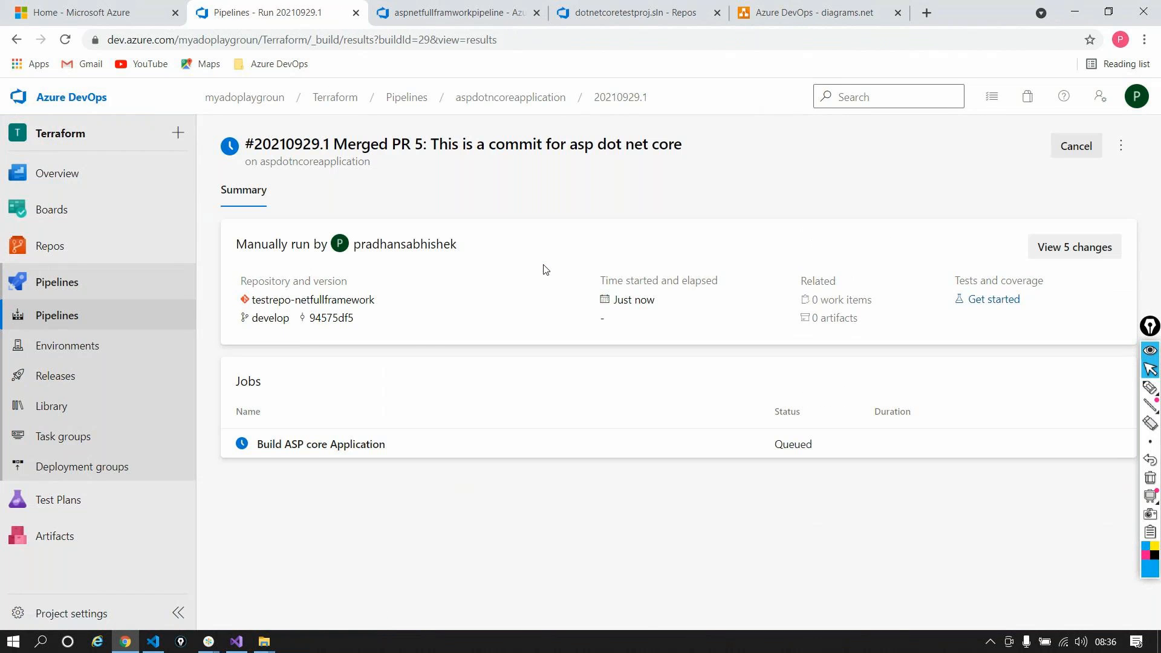
click(338, 444)
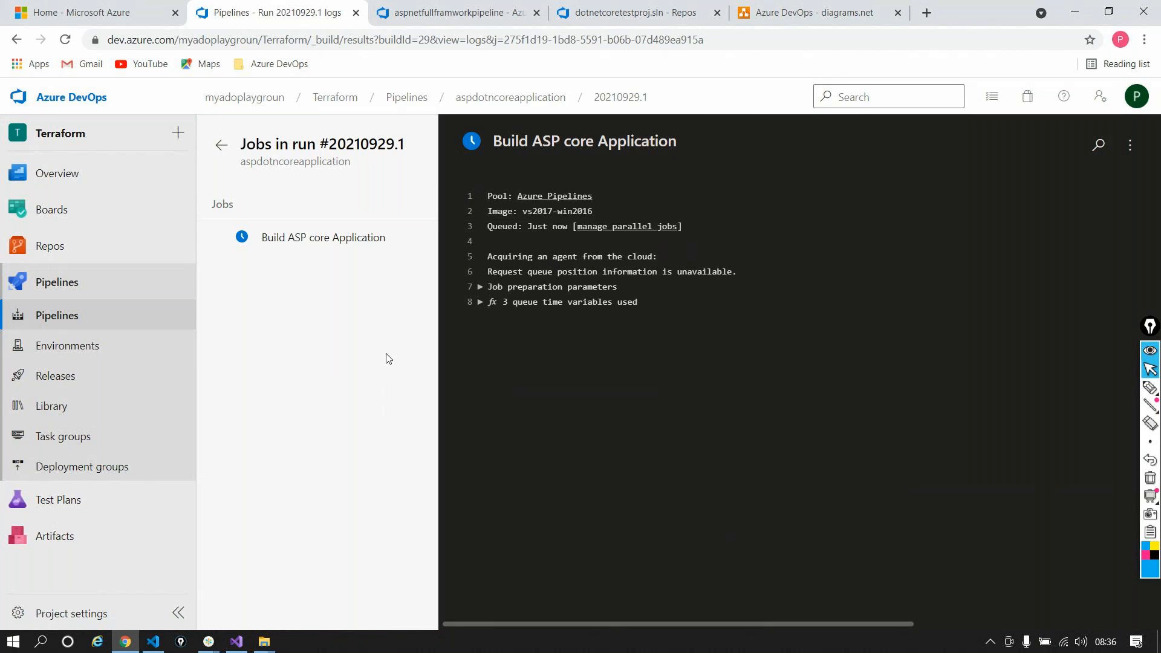
Step: Examine the Initialize job log, highlighting the agent machine name
triple_click(580, 255)
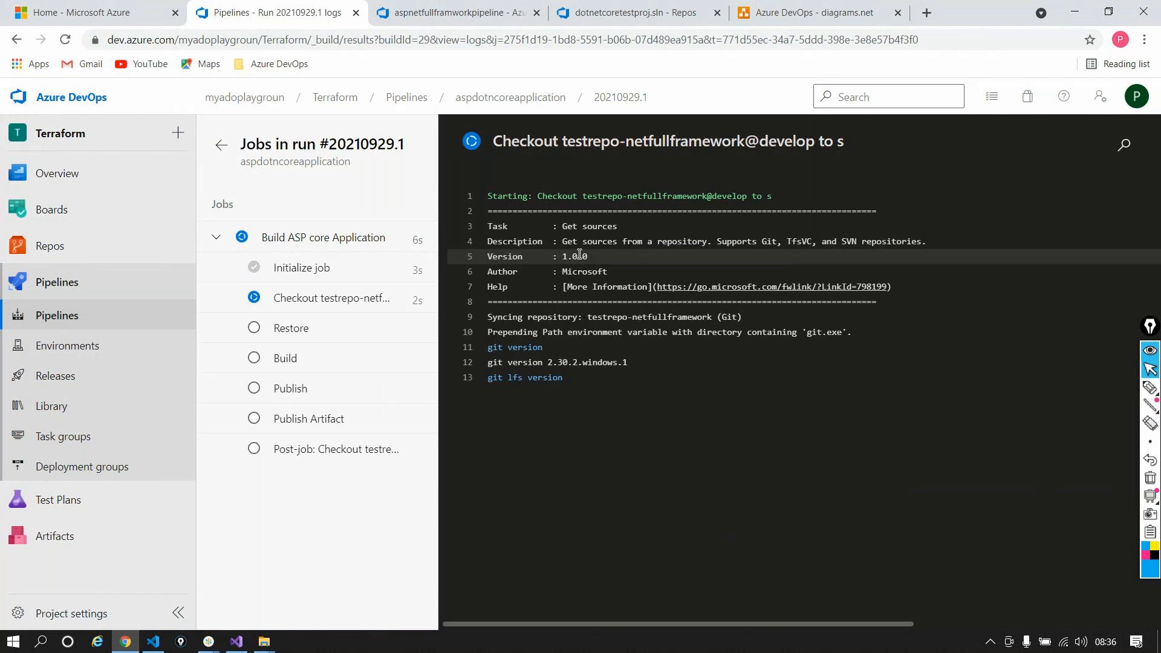
click(321, 268)
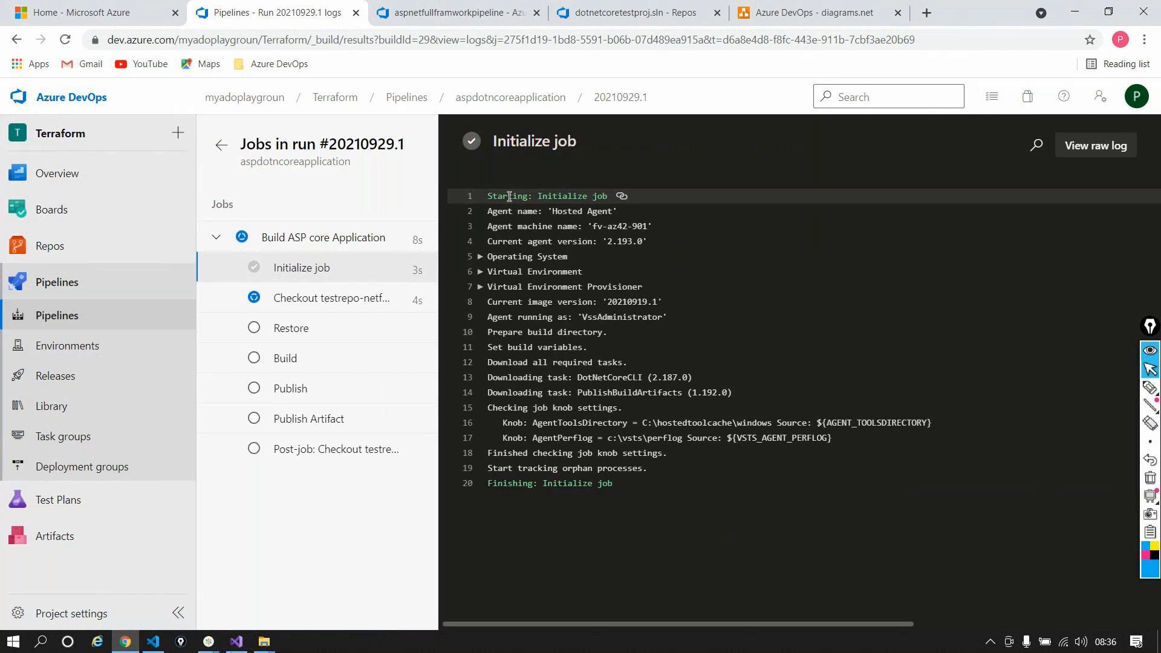
drag(587, 227, 656, 226)
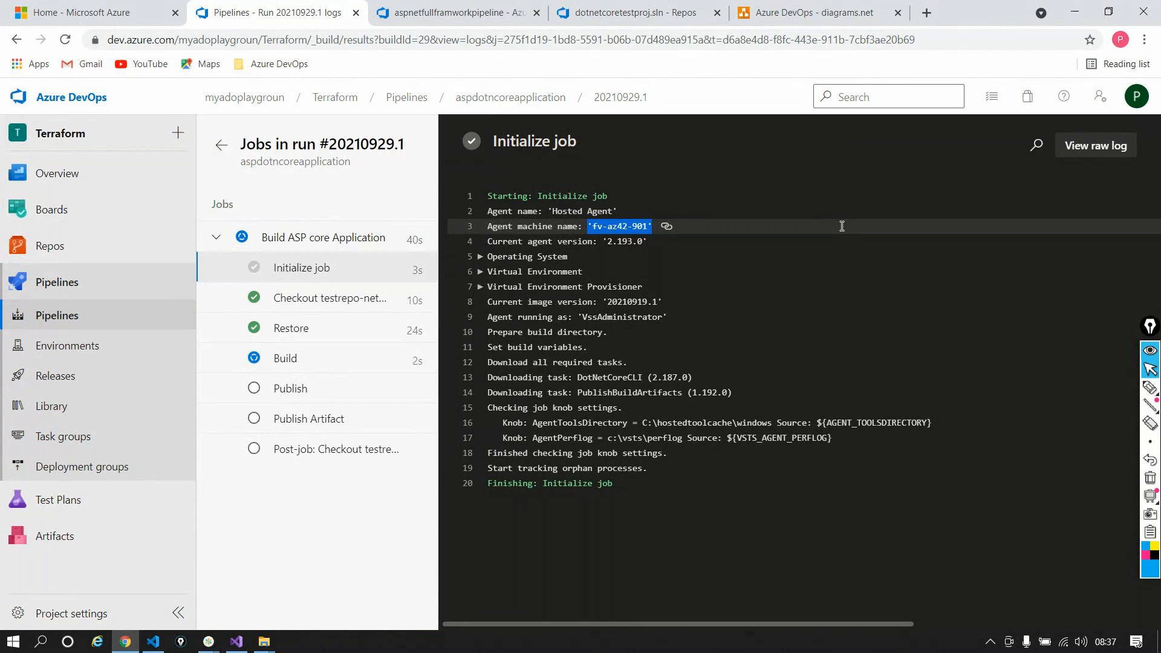
click(842, 226)
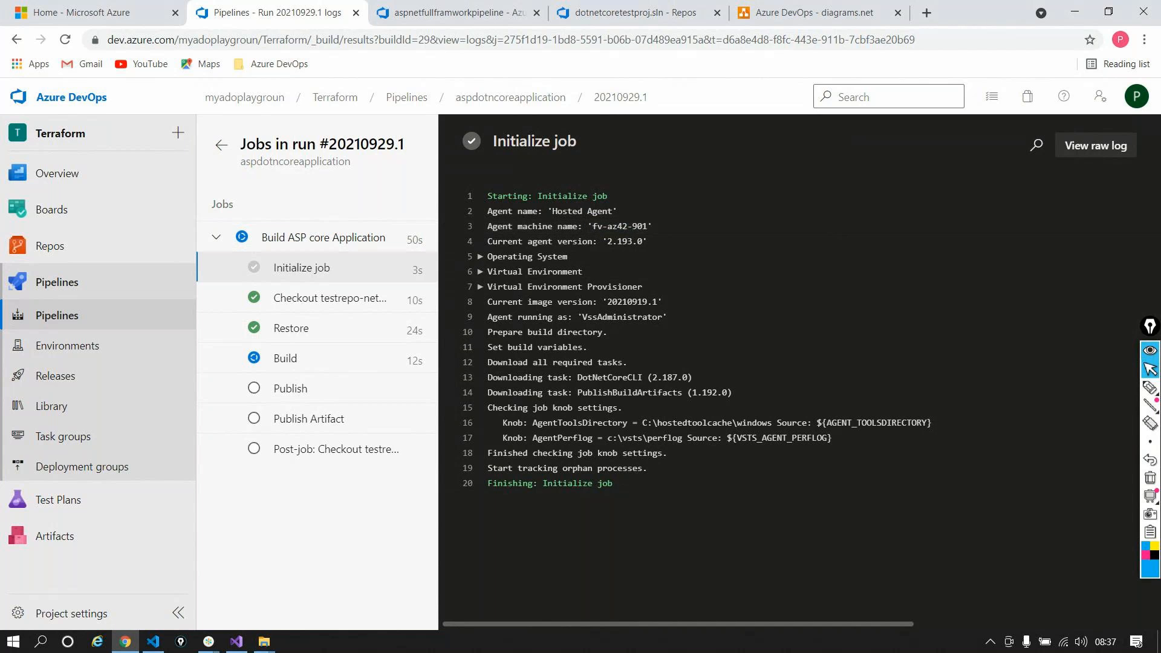
Step: Switch to Visual Studio to look at the dotnetcoretestproj solution, and return to the pipeline run in the browser
click(236, 641)
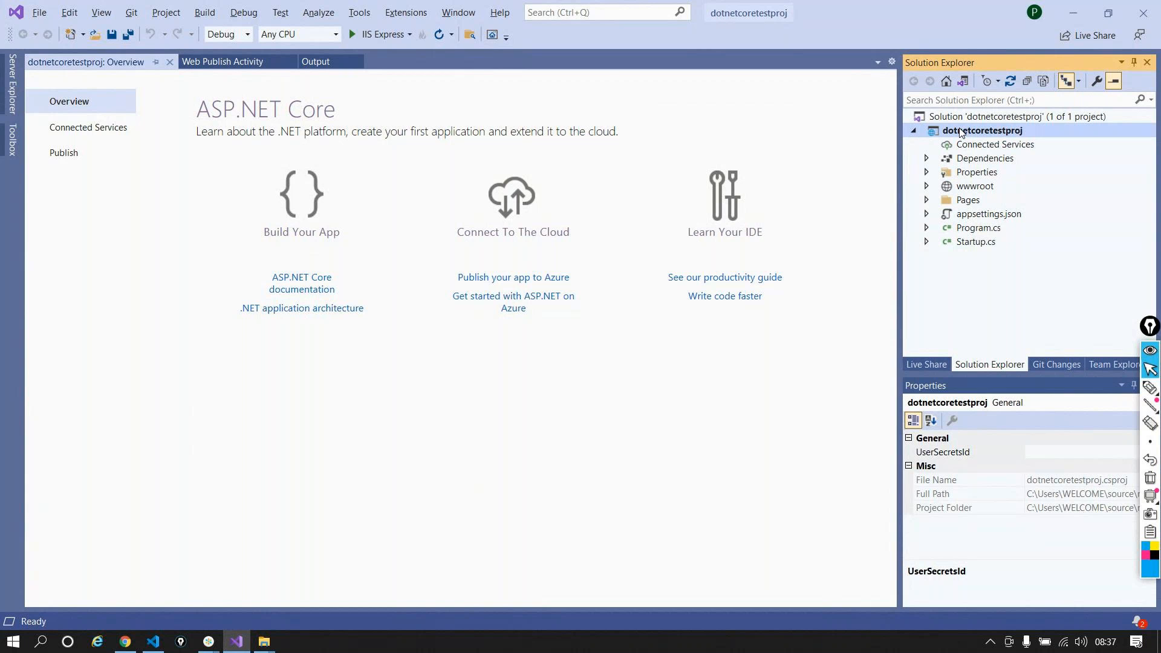
key(alt+Tab)
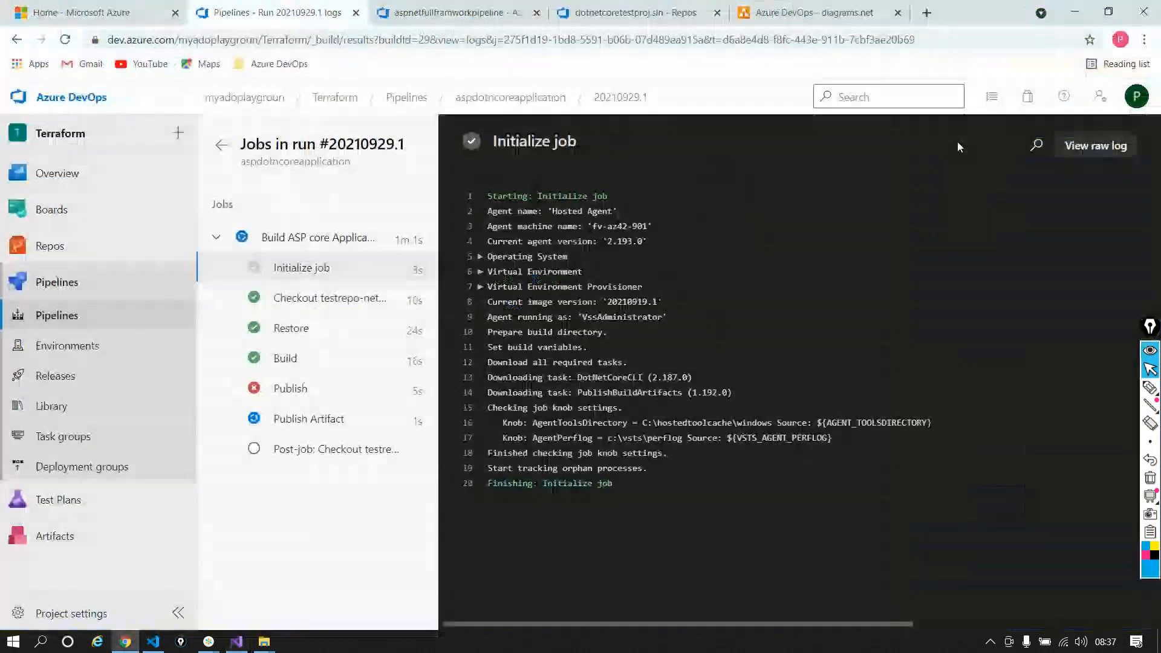
Step: Review the logs of the Checkout, Restore and Build tasks in the job run
click(287, 300)
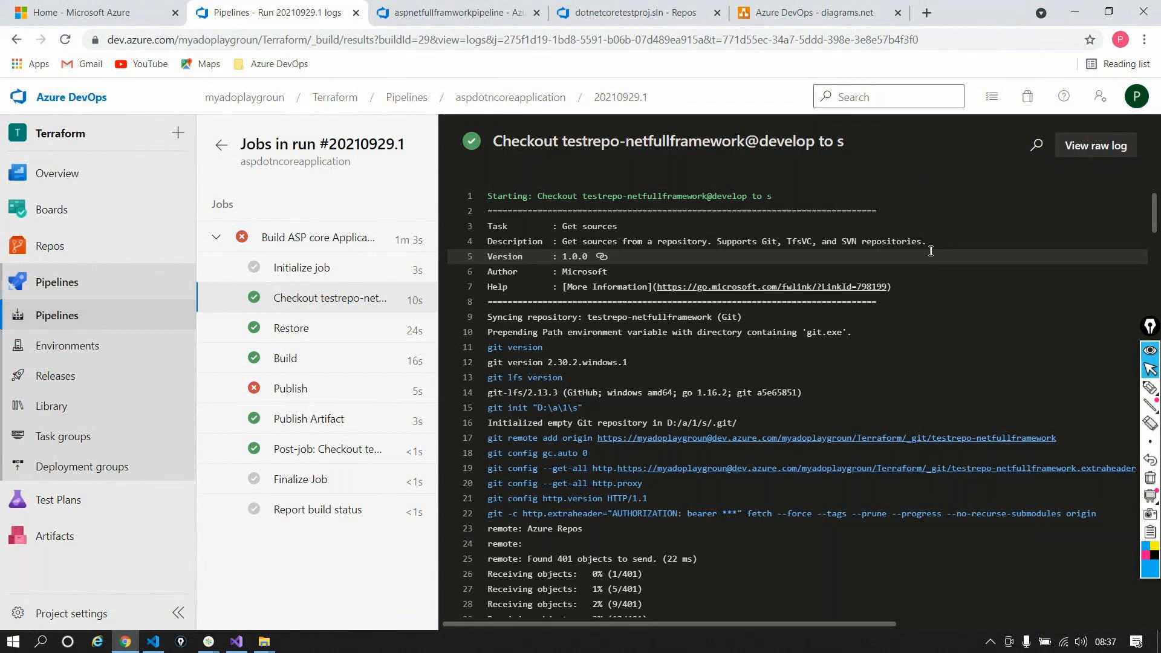
scroll(930, 251, down, 10)
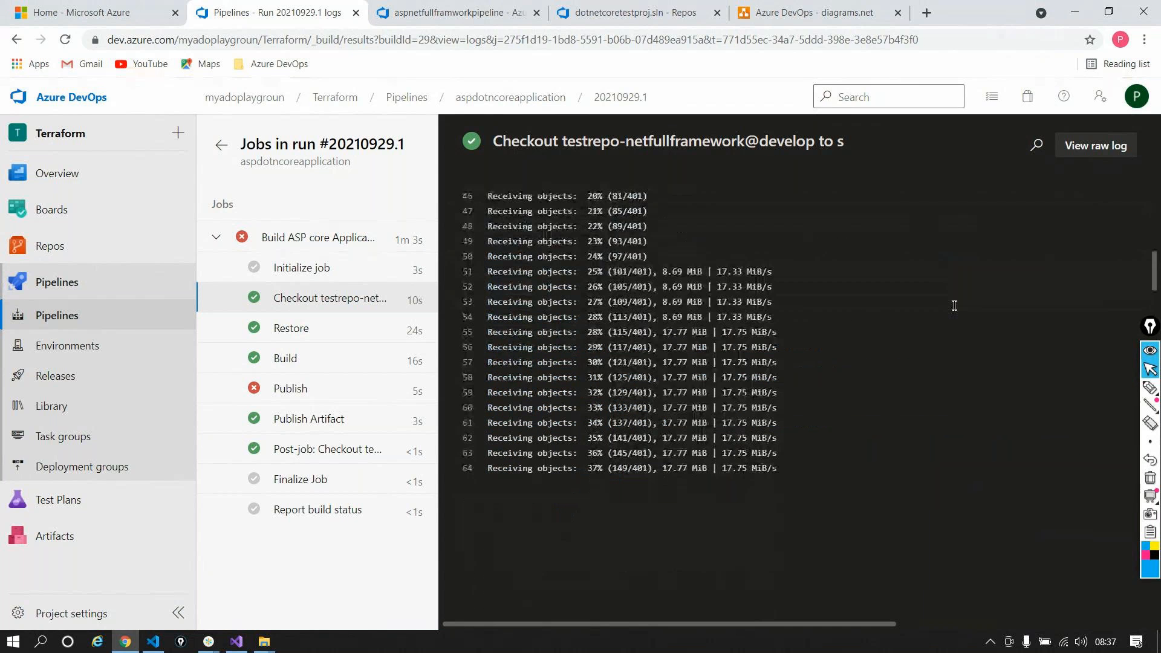
scroll(954, 305, down, 8)
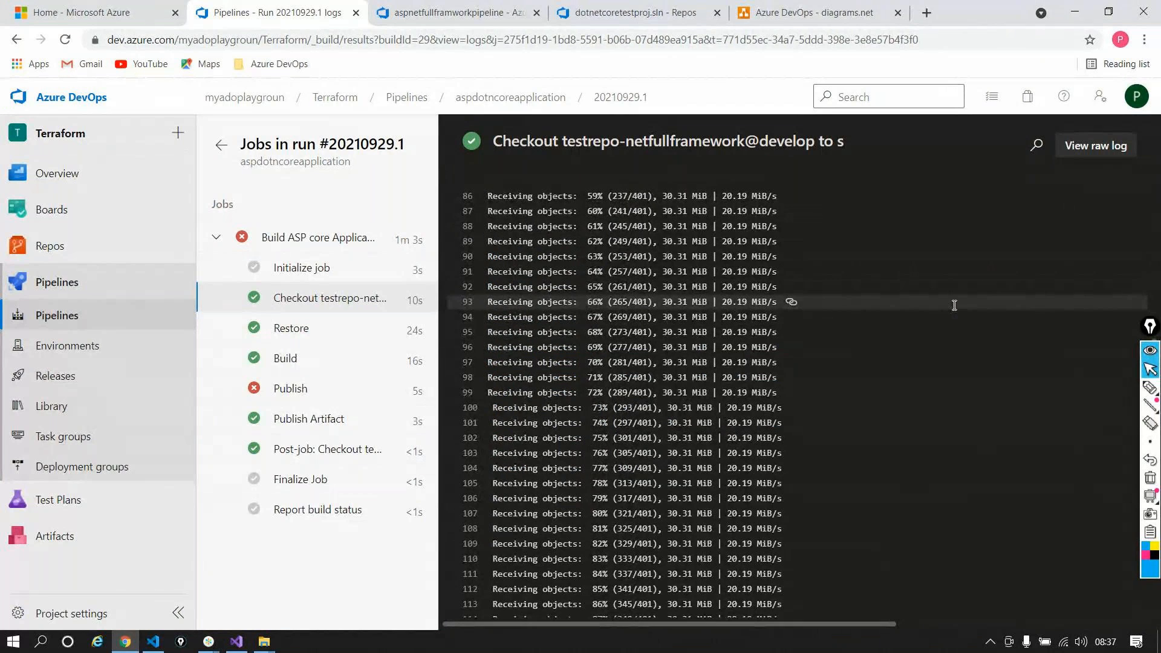
click(317, 332)
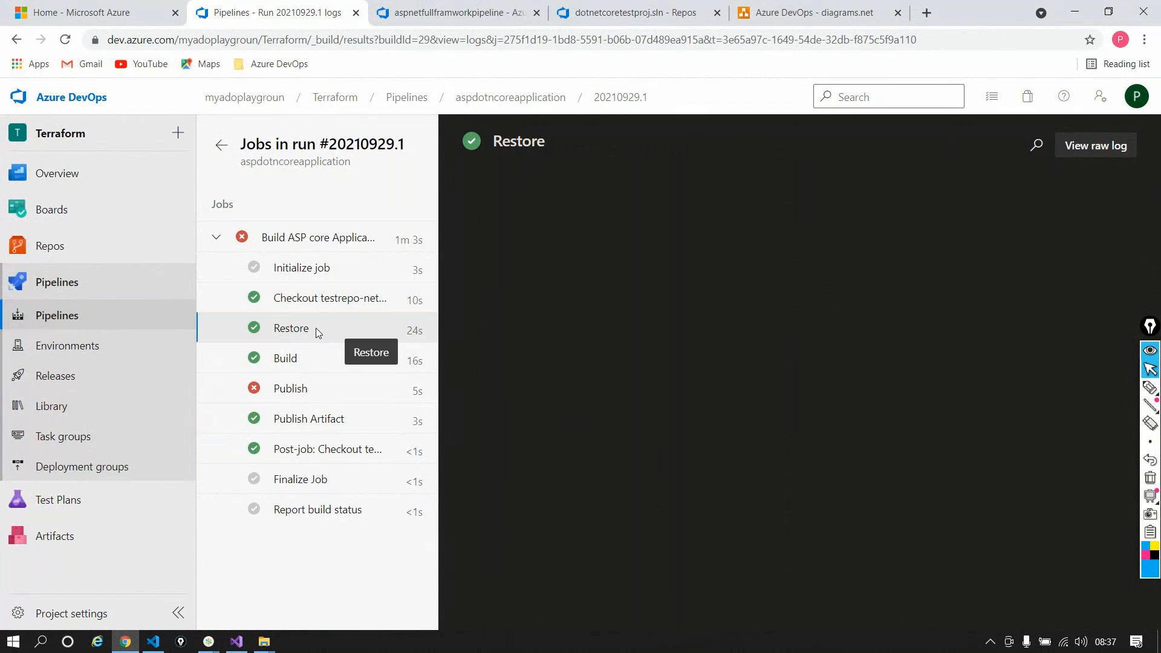
click(295, 358)
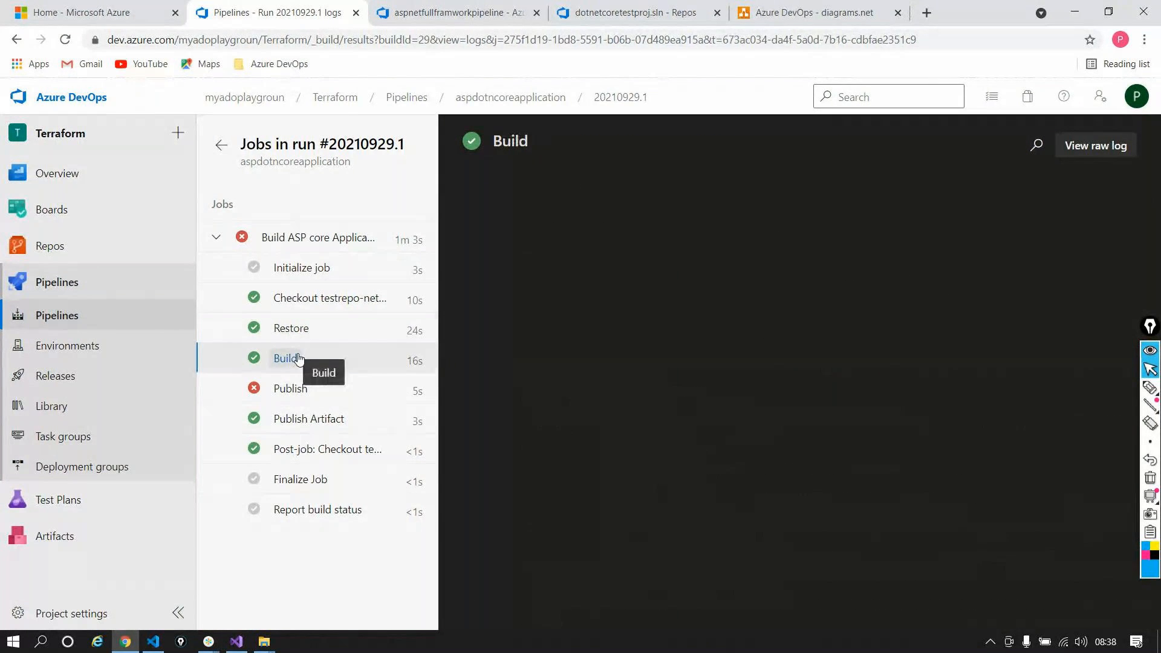
Step: Open the Publish task's log and read through its errors
click(290, 390)
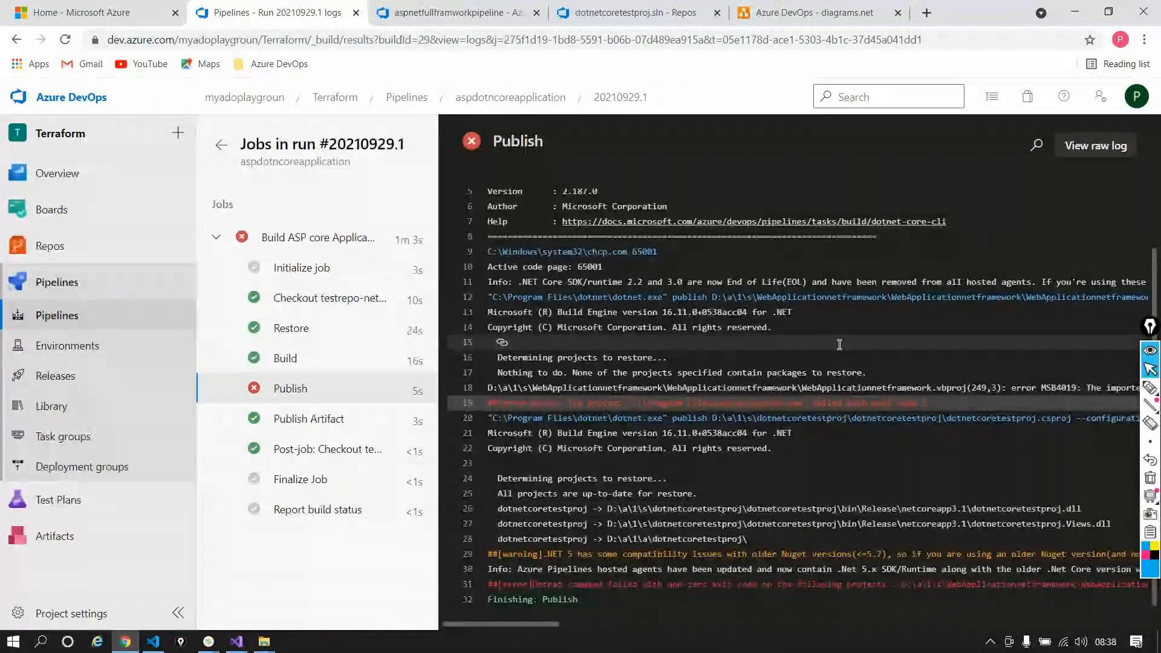
scroll(842, 368, down, 1)
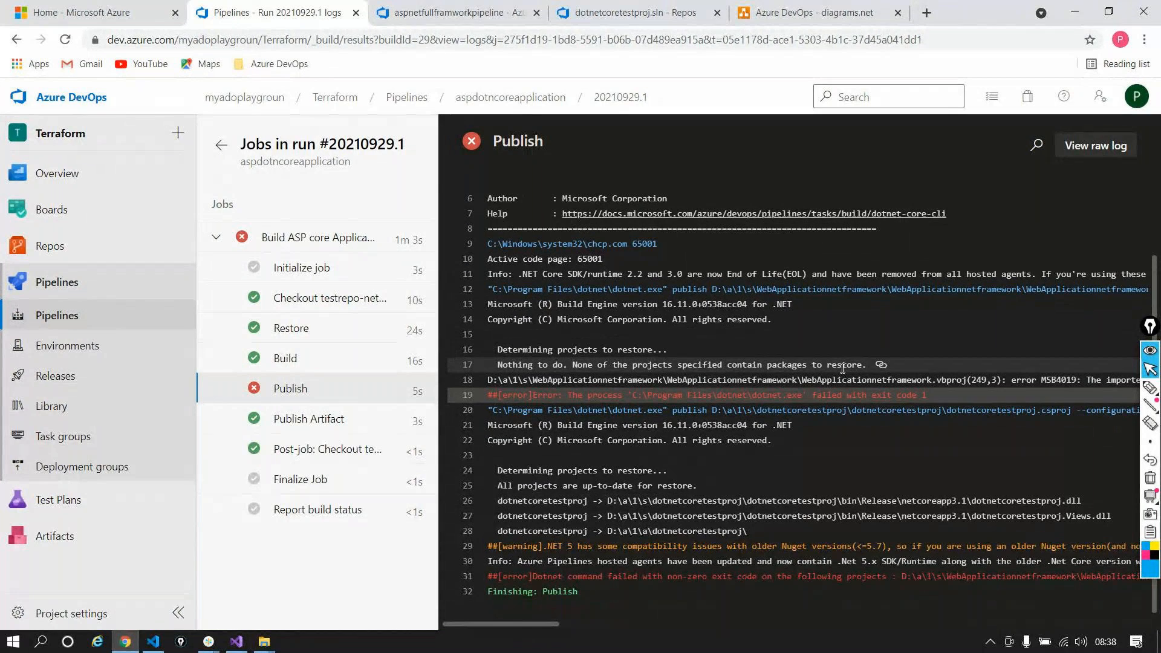
drag(500, 629, 462, 614)
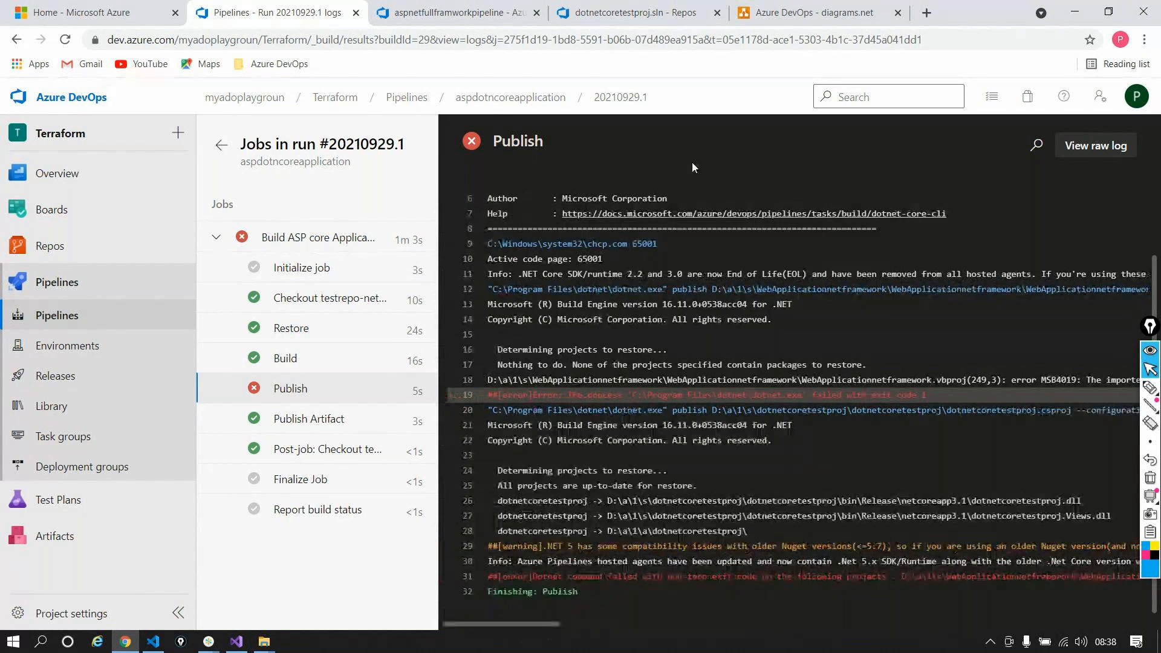
Step: Check the run's published artifacts from its summary page and return to the summary
click(290, 419)
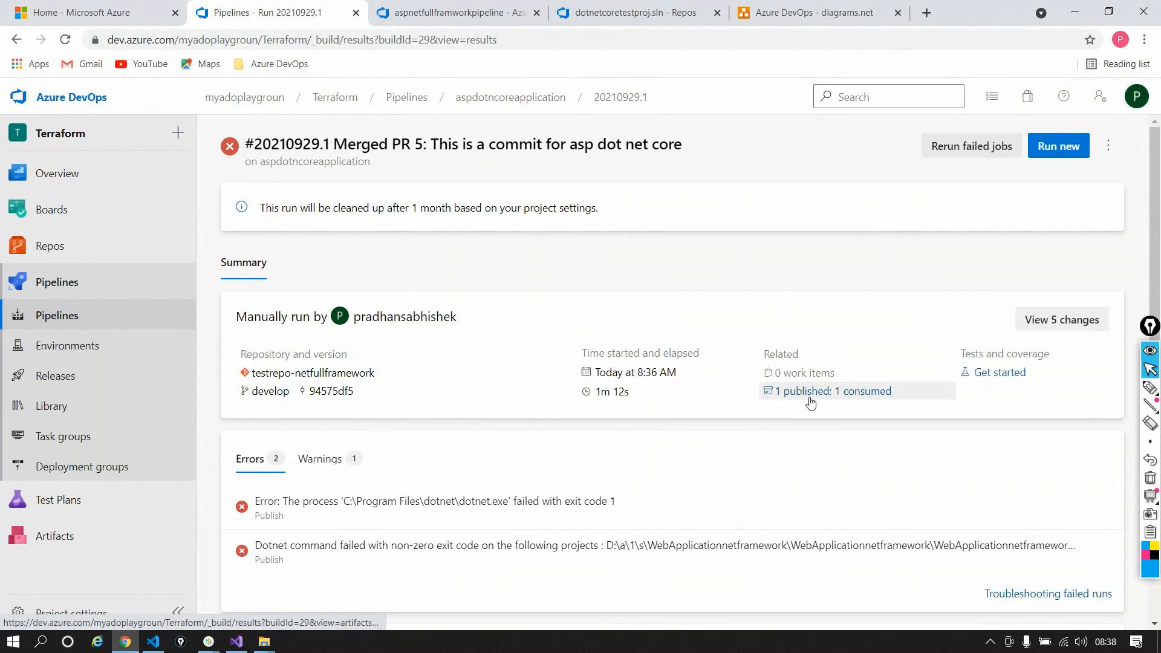
click(792, 388)
click(236, 263)
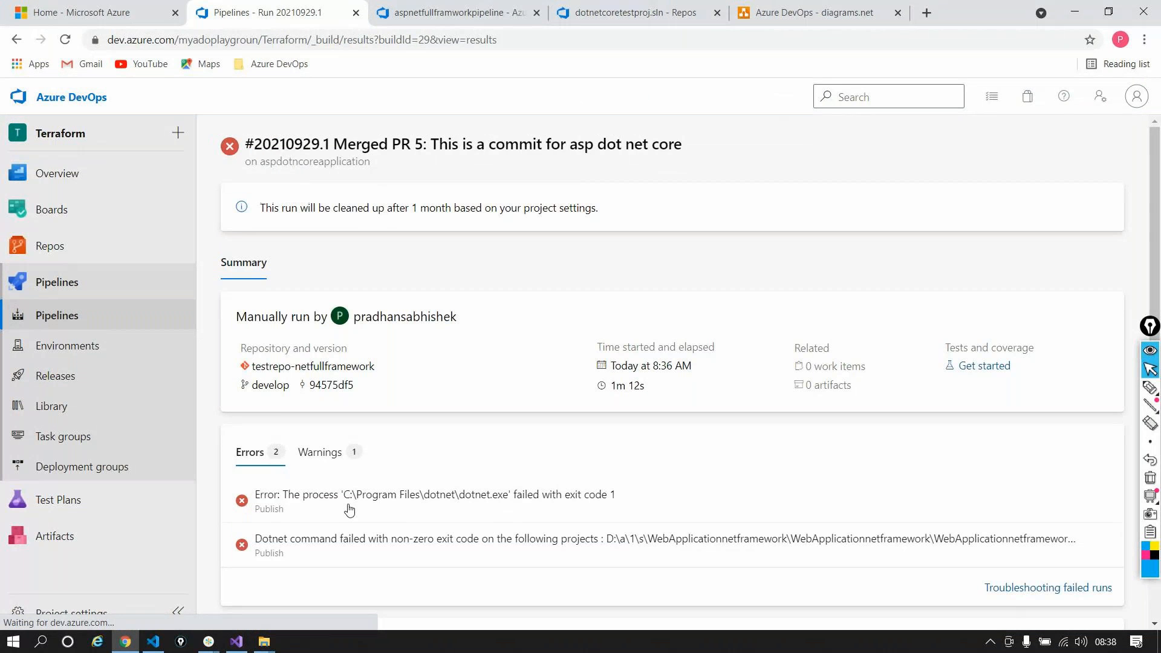
Step: Reopen the job's Publish log and inspect the full MSB4019 error line, highlighting Microsoft.WebApplication.targets
scroll(417, 433, down, 2)
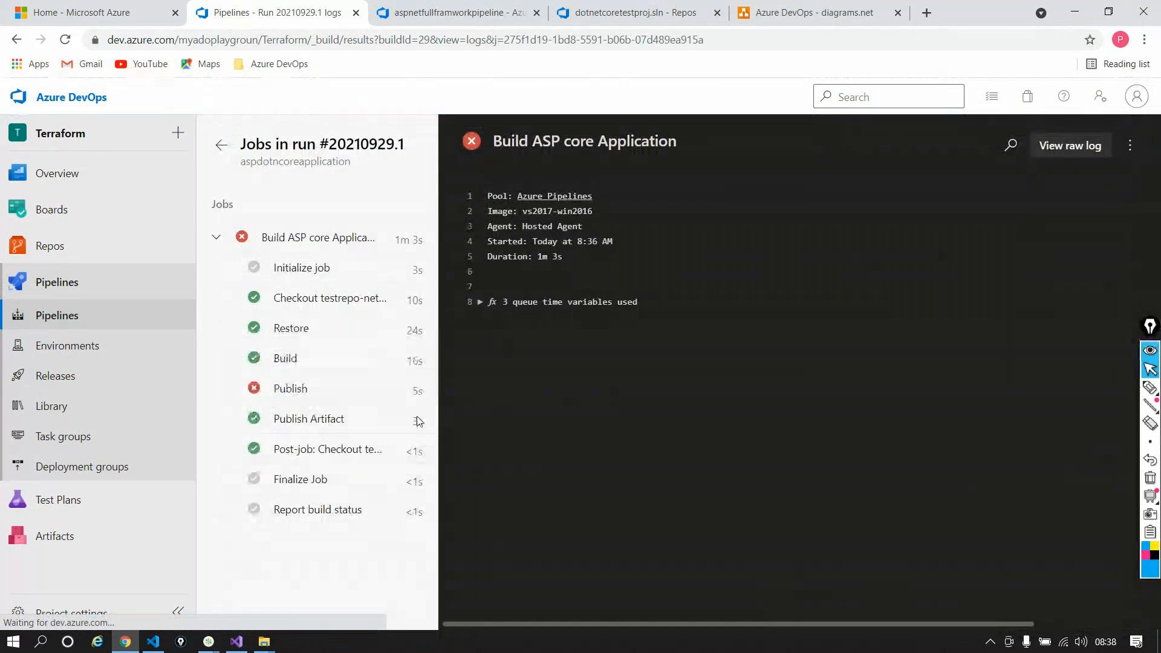
click(287, 388)
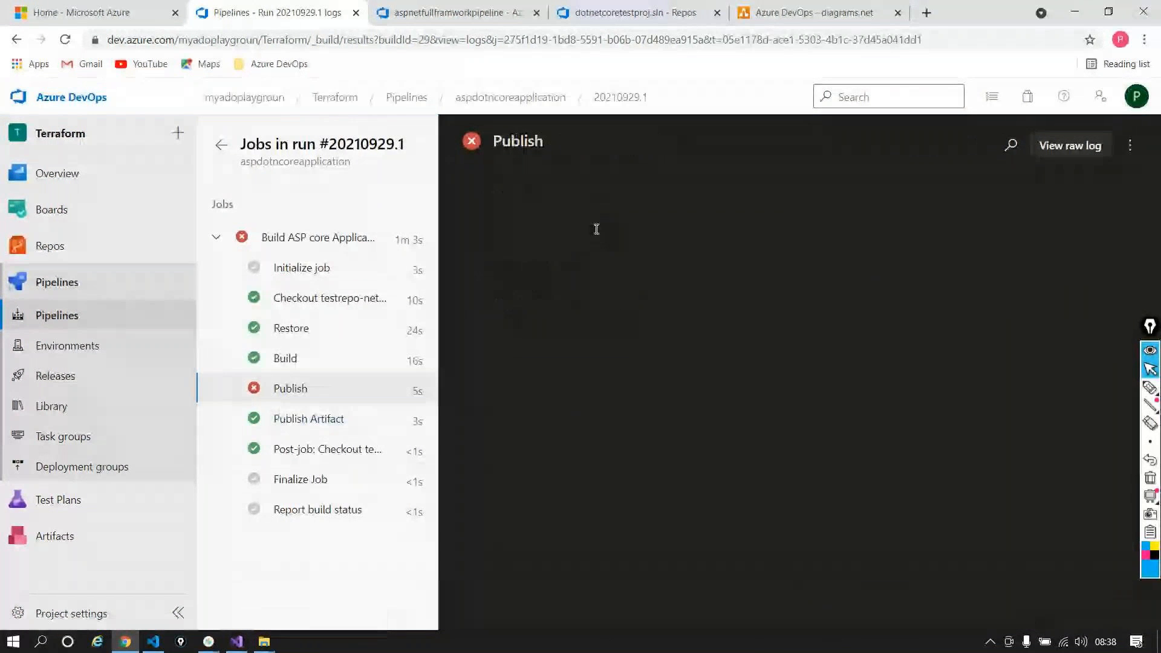
scroll(769, 364, down, 1)
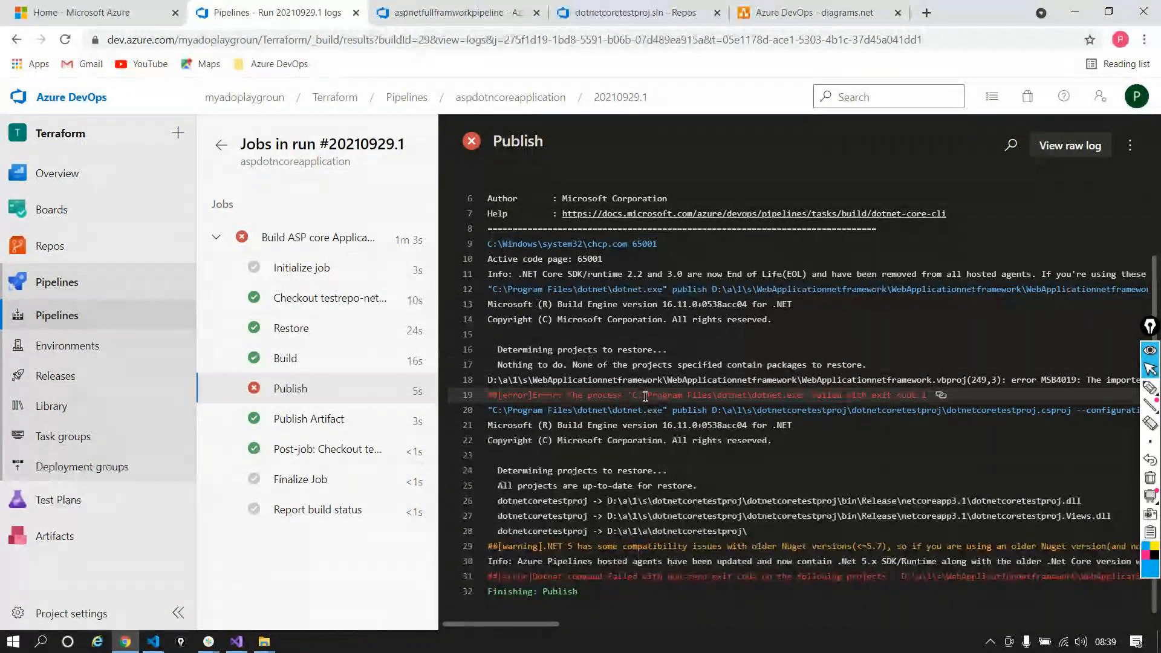
drag(525, 624, 654, 604)
drag(1034, 380, 874, 376)
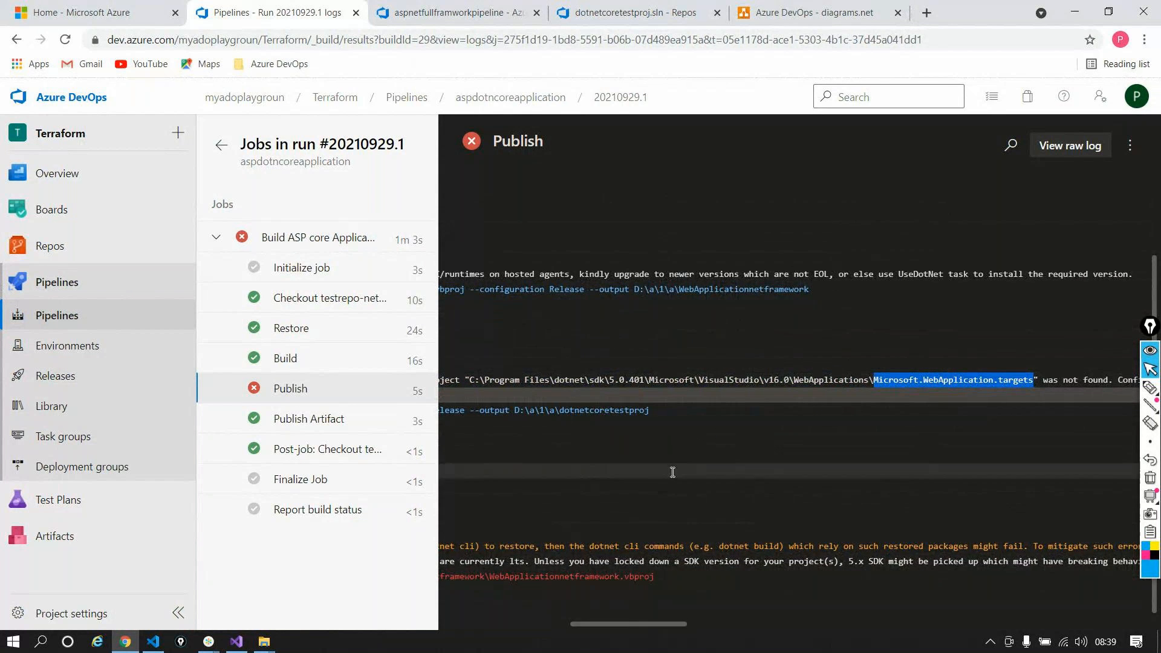
drag(641, 623, 514, 623)
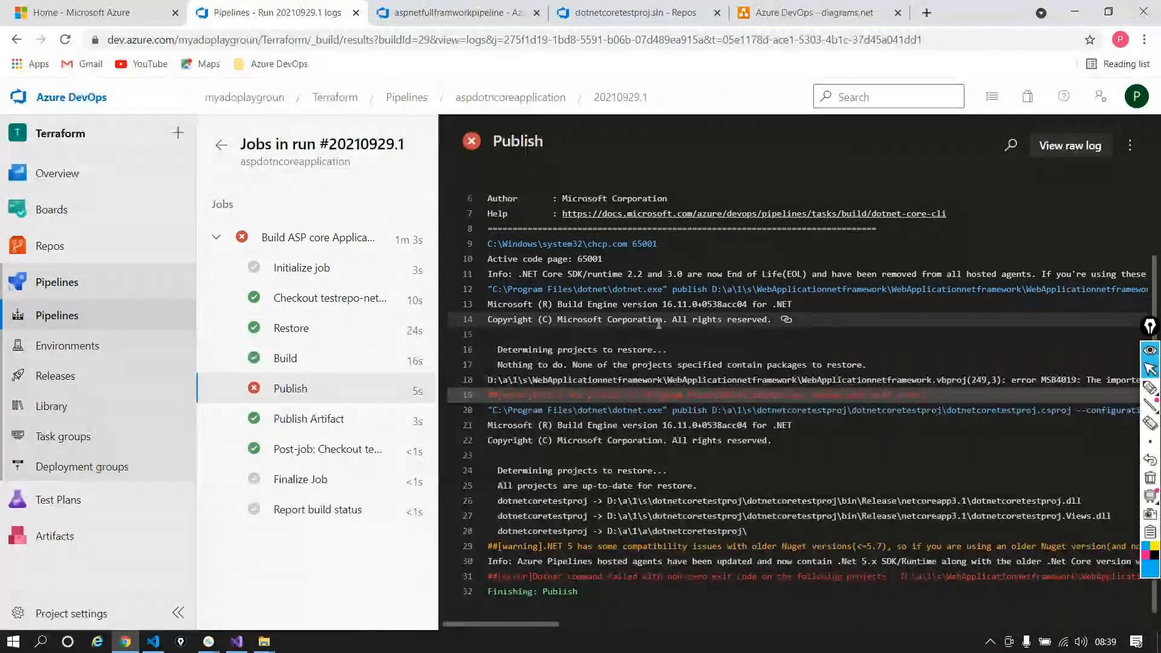
Step: Highlight the dotnet.exe error line and the MSB4019 line above it in the Publish log to examine them
click(924, 388)
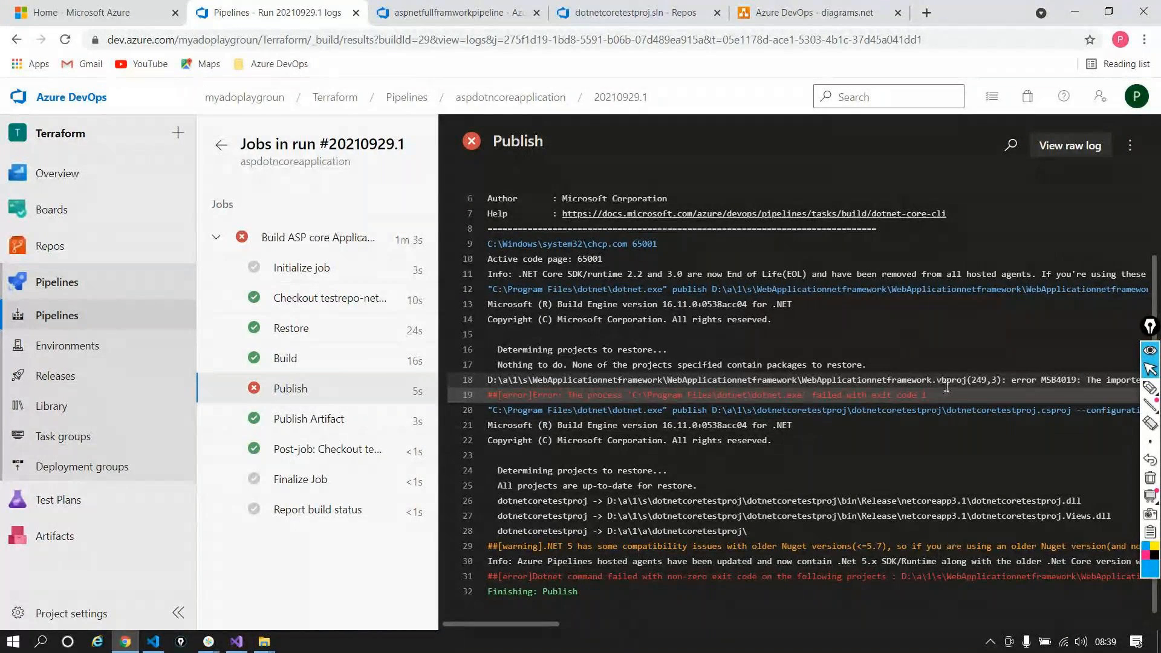
double_click(537, 396)
triple_click(537, 396)
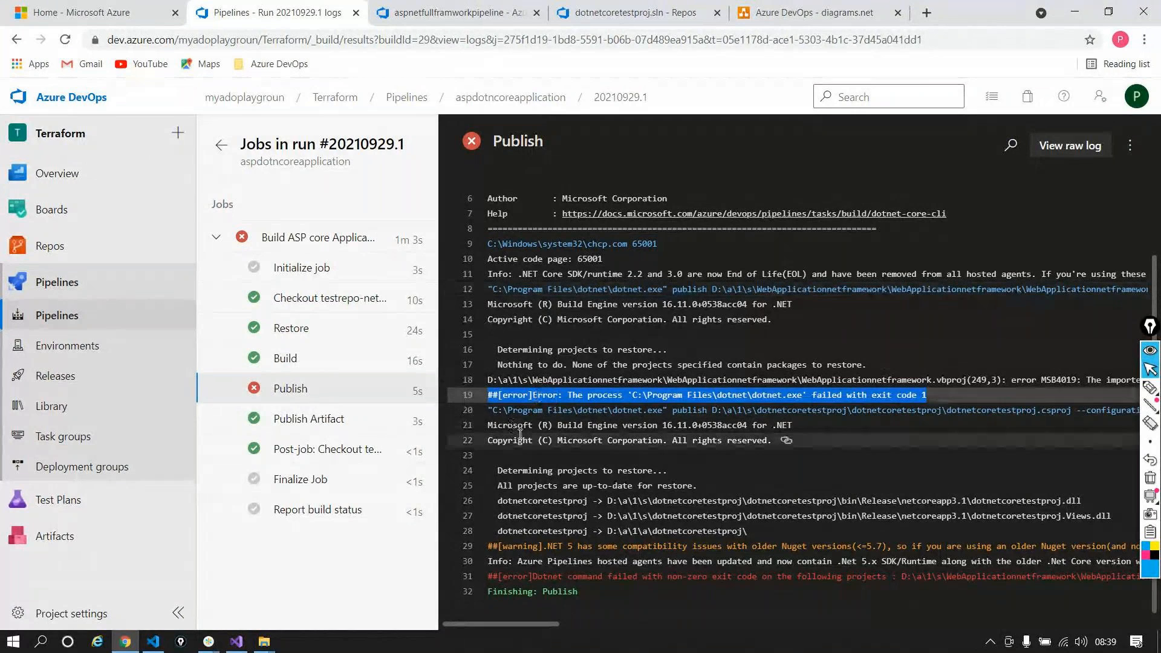
double_click(905, 396)
triple_click(905, 396)
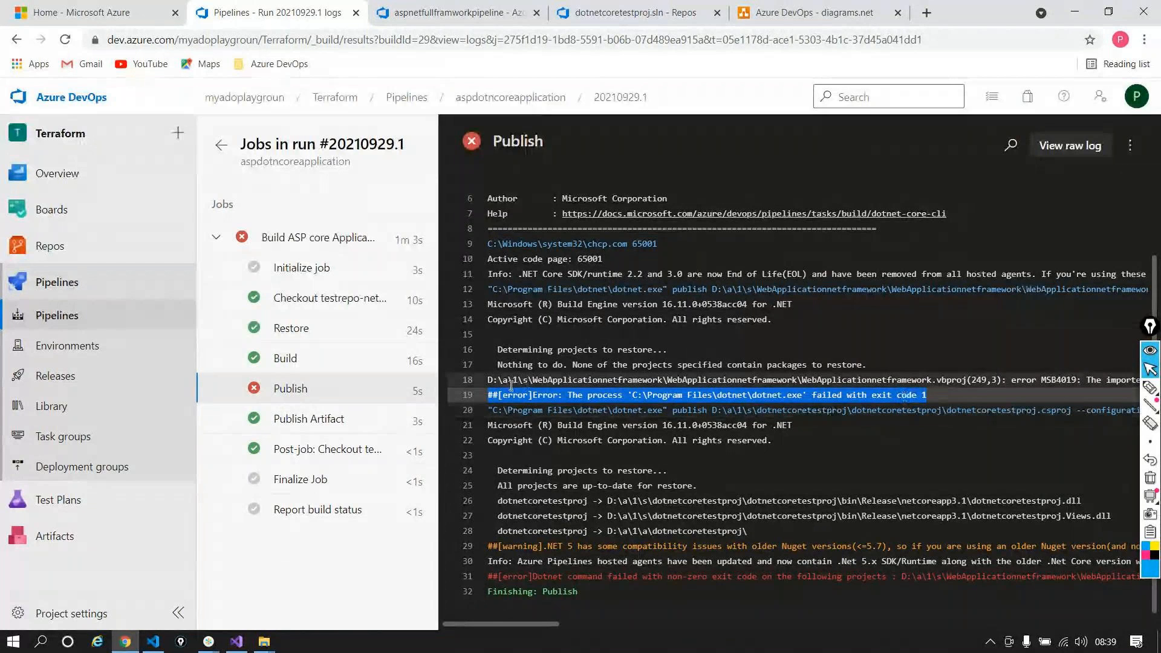
triple_click(562, 380)
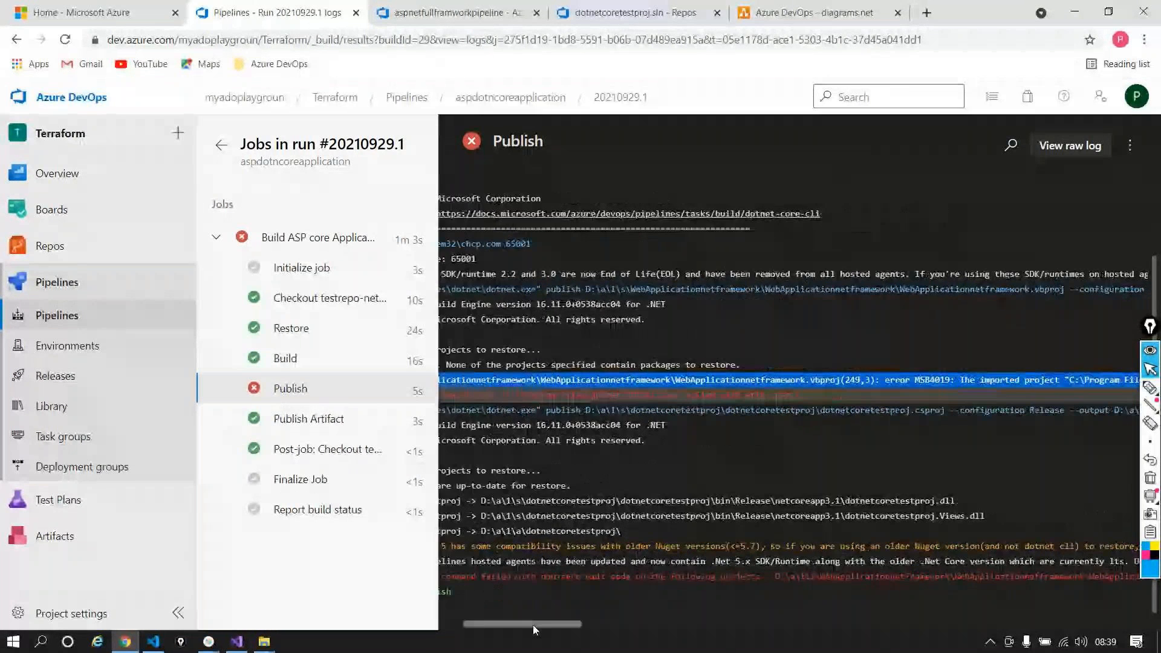
drag(532, 626, 256, 310)
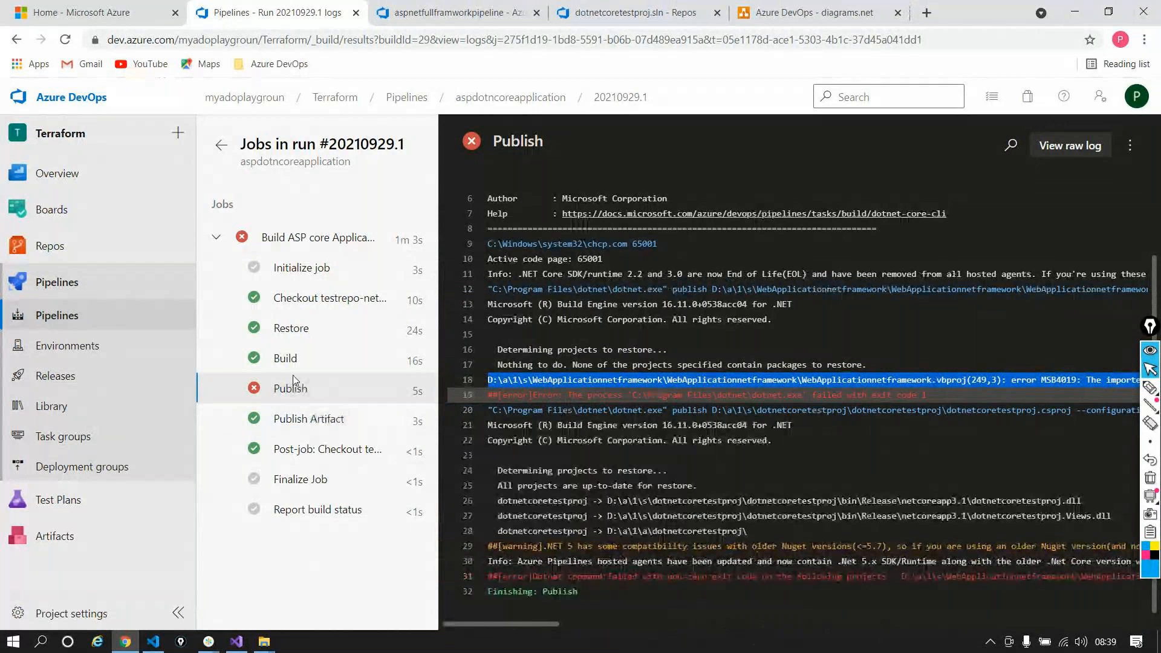
Step: Review the Publish Artifact task's log and return to the run summary's errors and artifacts
click(308, 417)
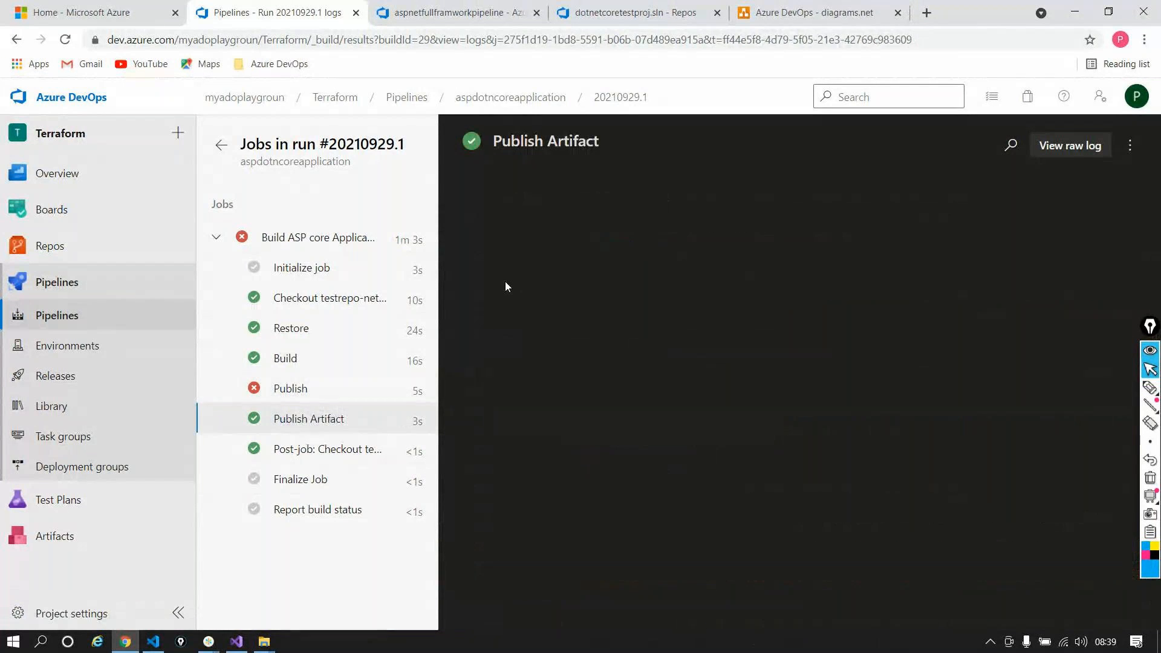
drag(487, 196, 421, 214)
click(639, 379)
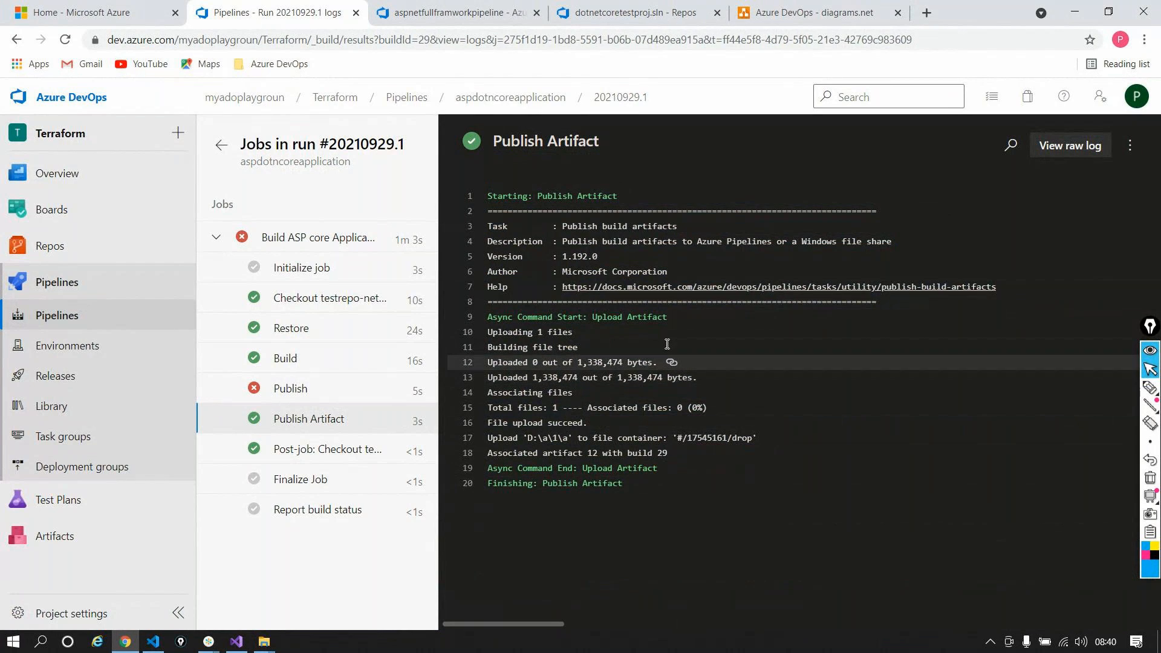
click(221, 145)
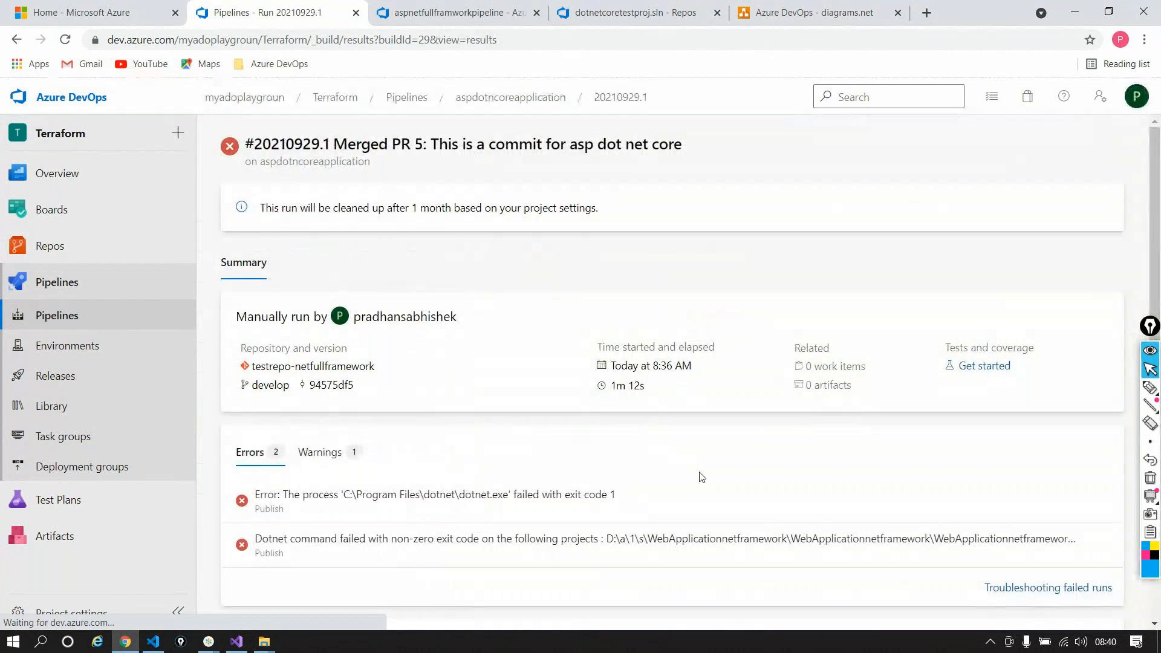
scroll(701, 477, down, 1)
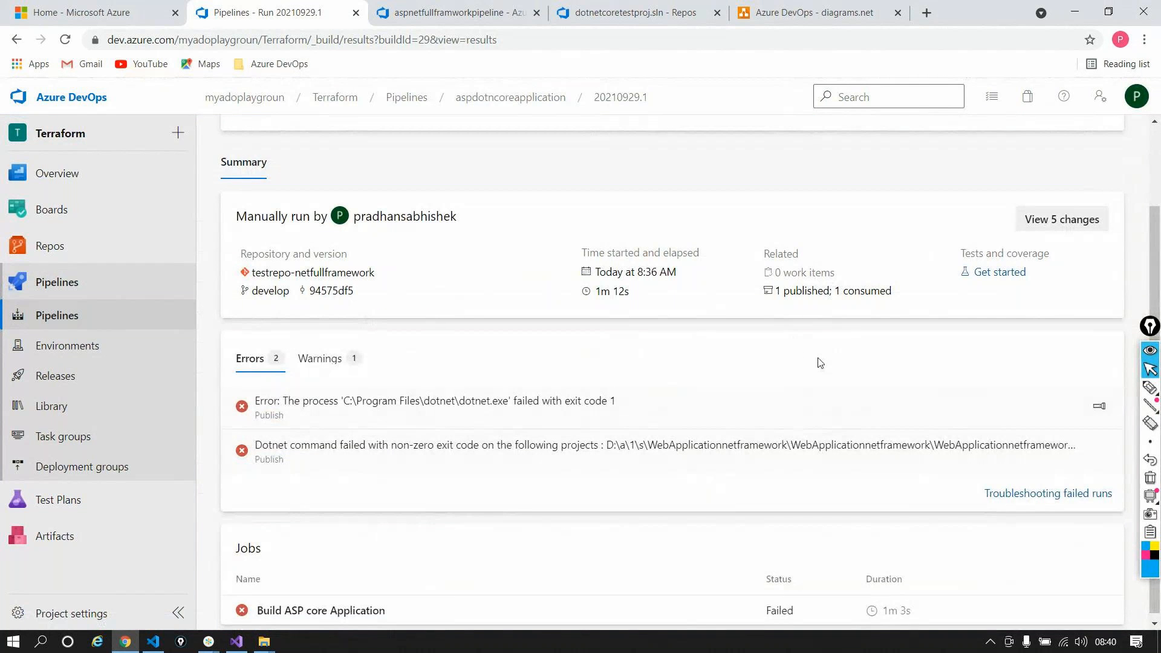
Step: Expand the drop artifact in the run's published artifacts to examine its contents, and return to the run summary
click(791, 291)
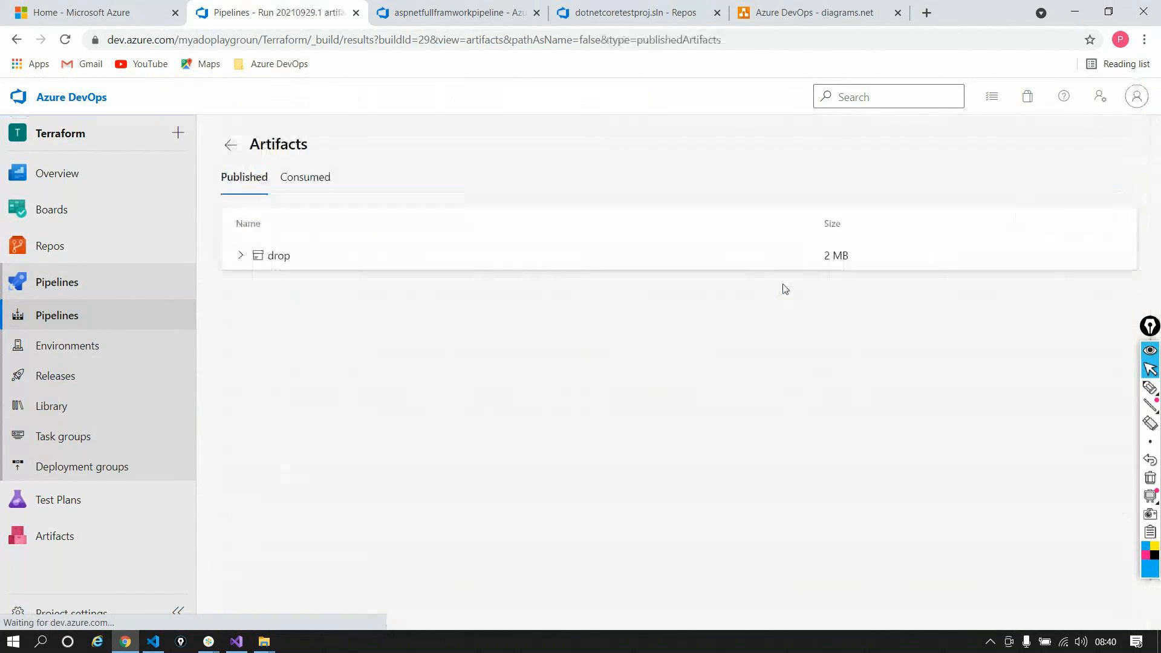
click(261, 271)
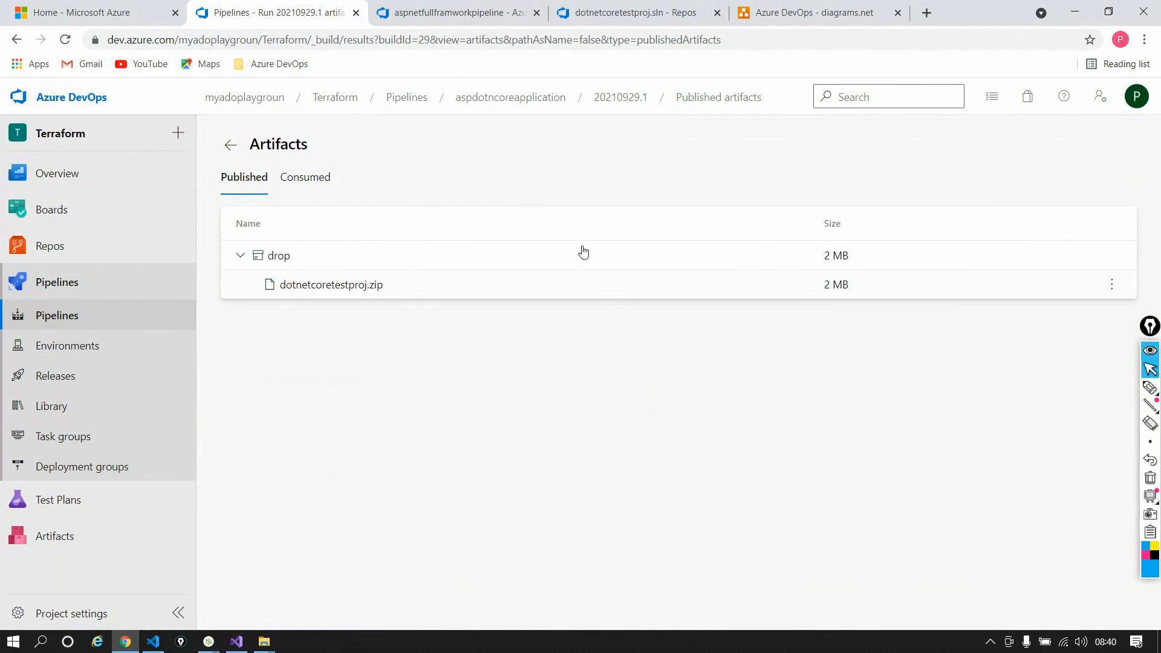
click(230, 150)
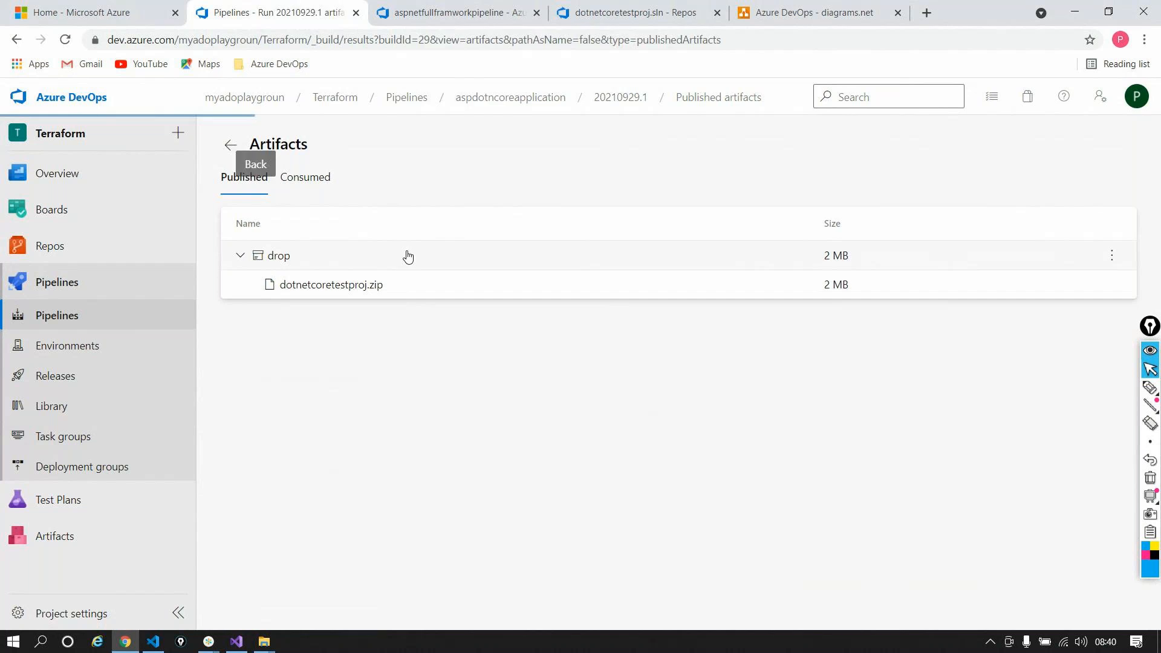
key(alt+Tab)
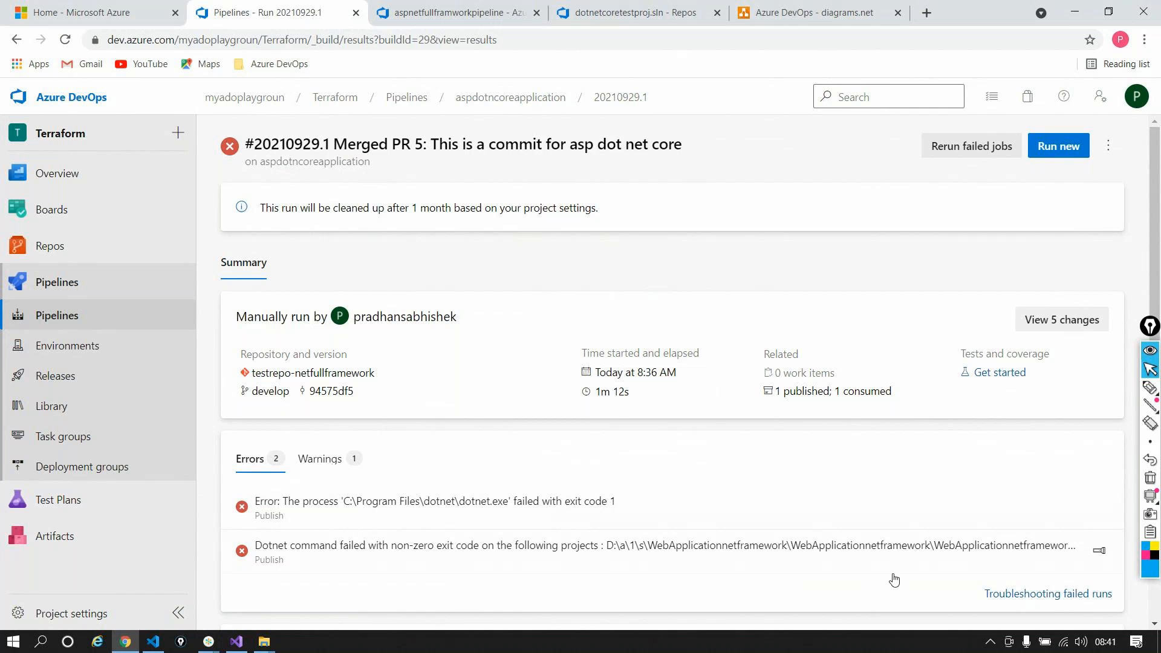
Step: Download dotnetcoretestproj.zip from the run's published drop artifact and show the downloaded file in its folder
click(814, 390)
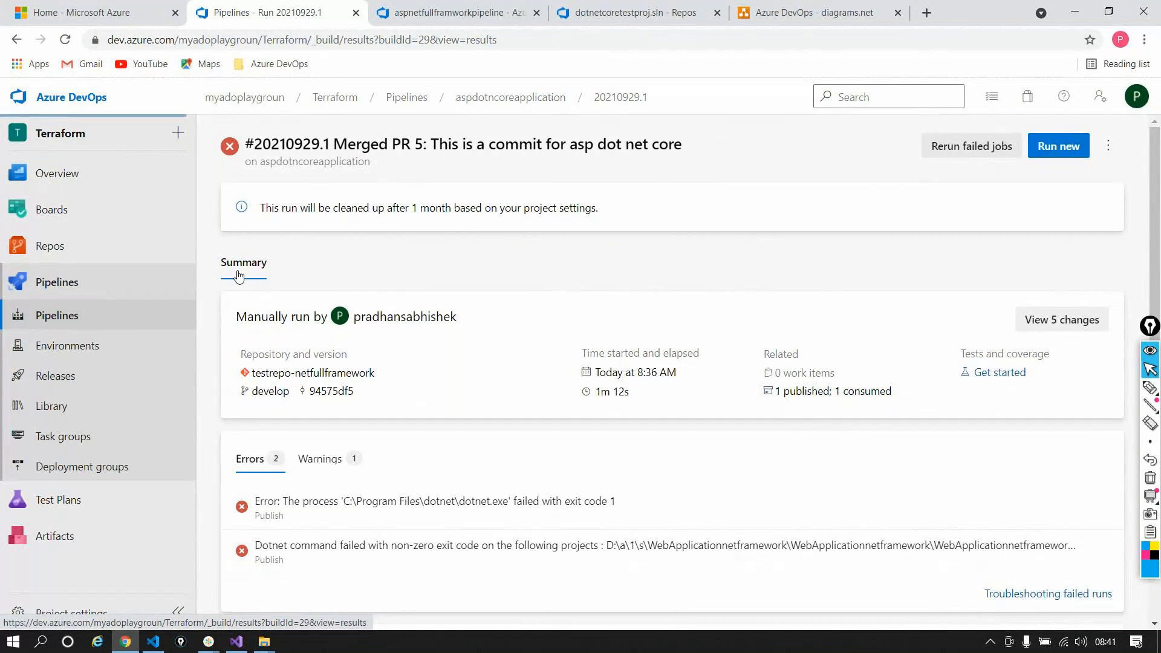
click(240, 256)
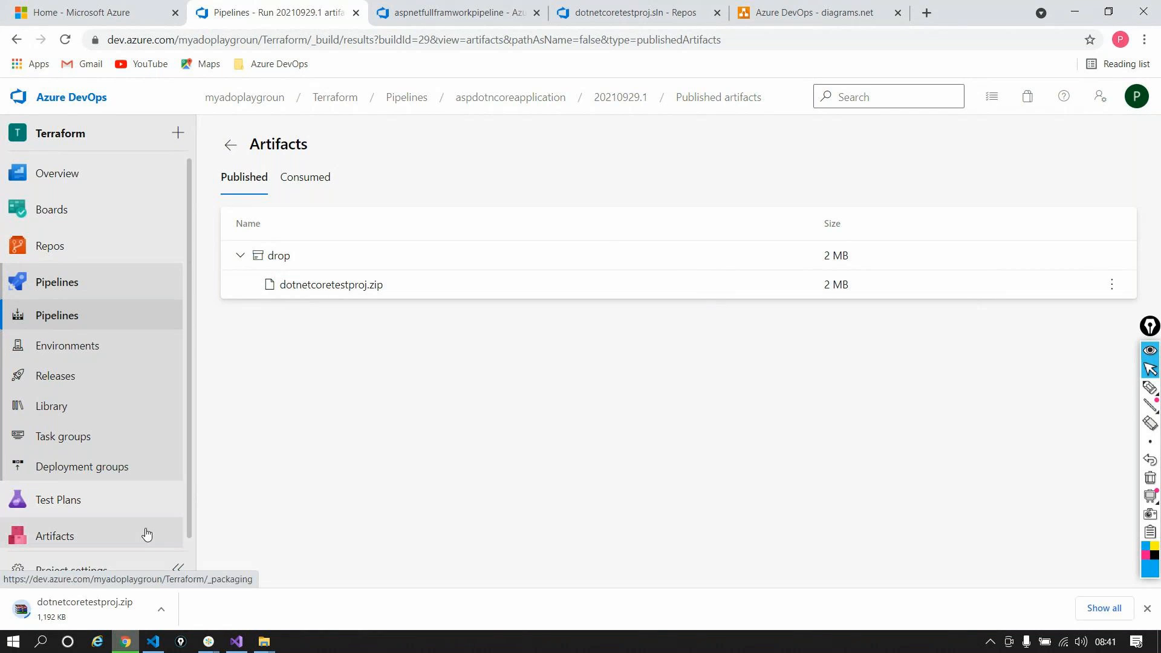
click(159, 618)
click(175, 563)
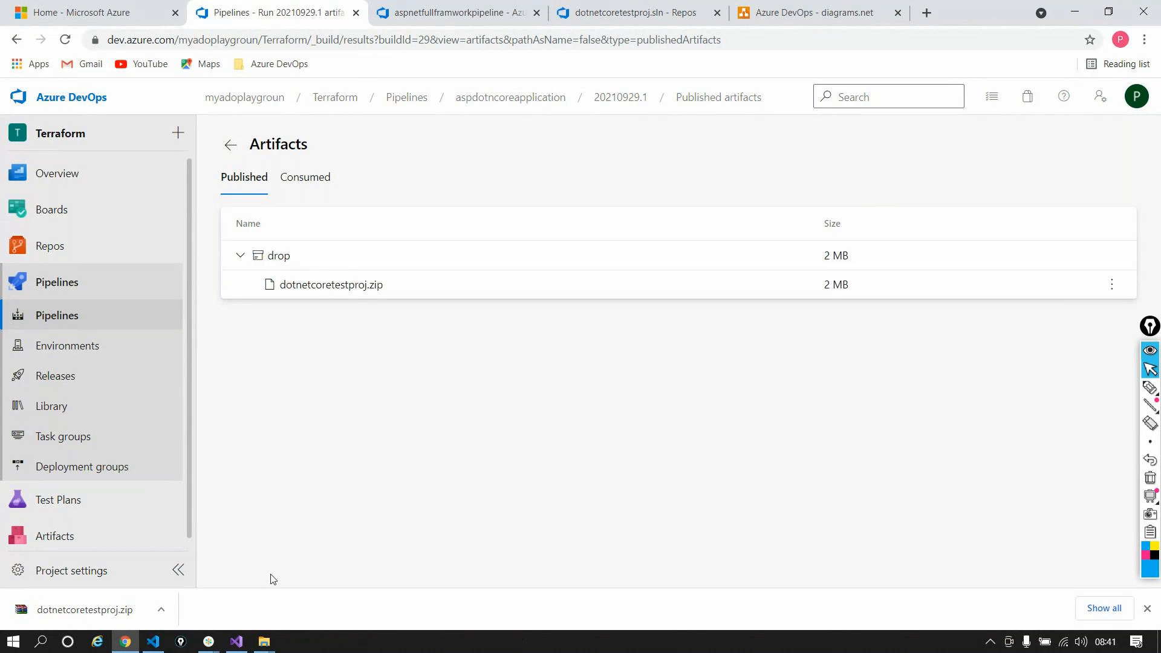
click(160, 612)
click(206, 564)
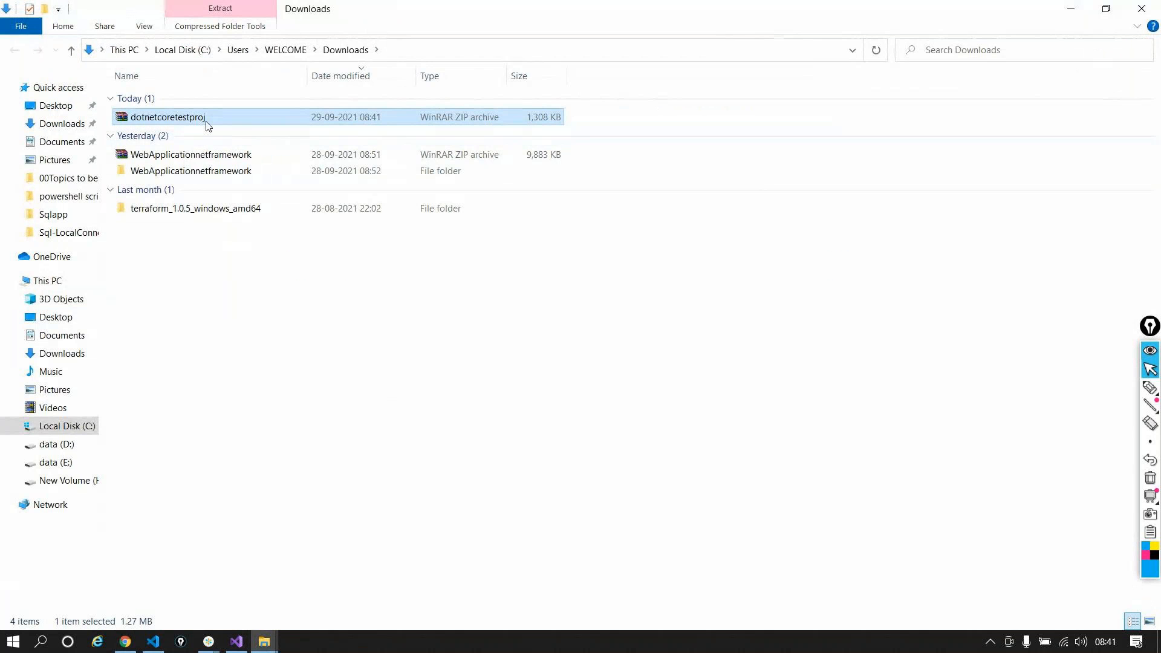
Step: Extract the dotnetcoretestproj archive directly into the Downloads folder
double_click(204, 118)
right_click(205, 118)
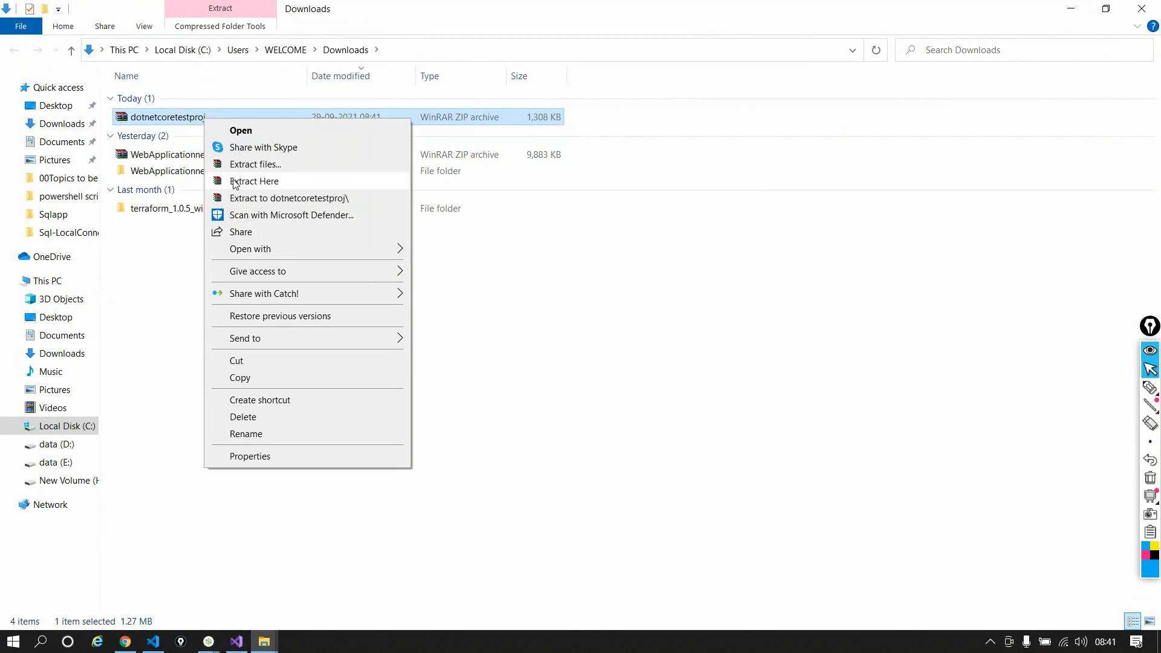
click(362, 194)
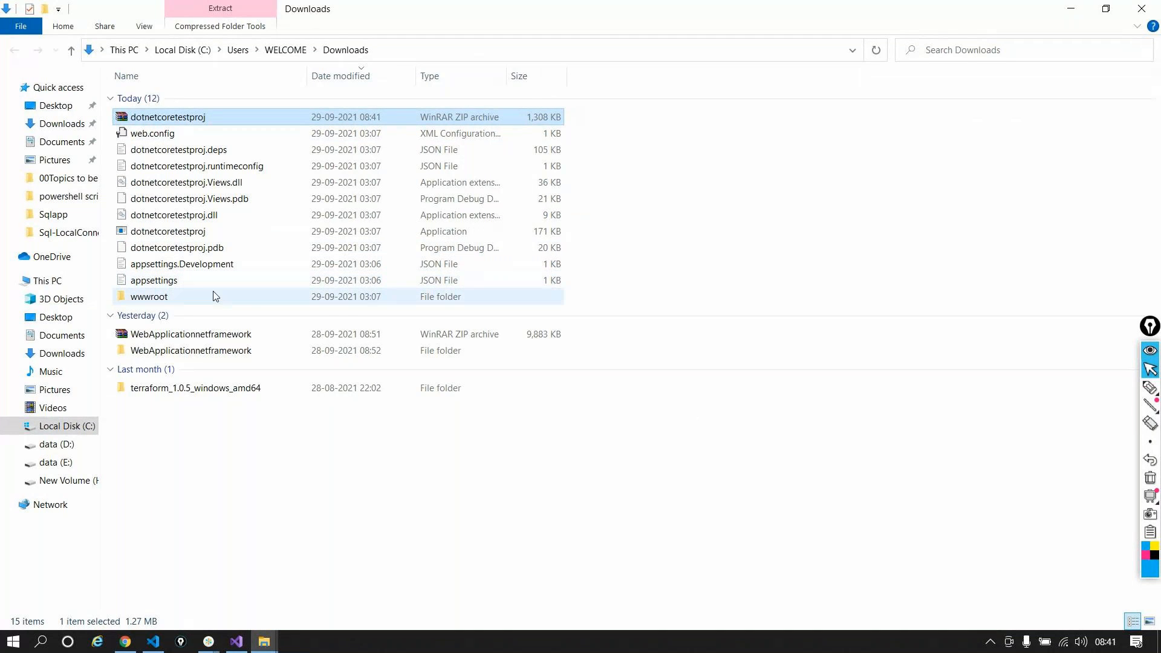
Step: Examine the extracted files and the contents of the wwwroot folder, and return to Downloads
drag(228, 305, 137, 125)
double_click(149, 297)
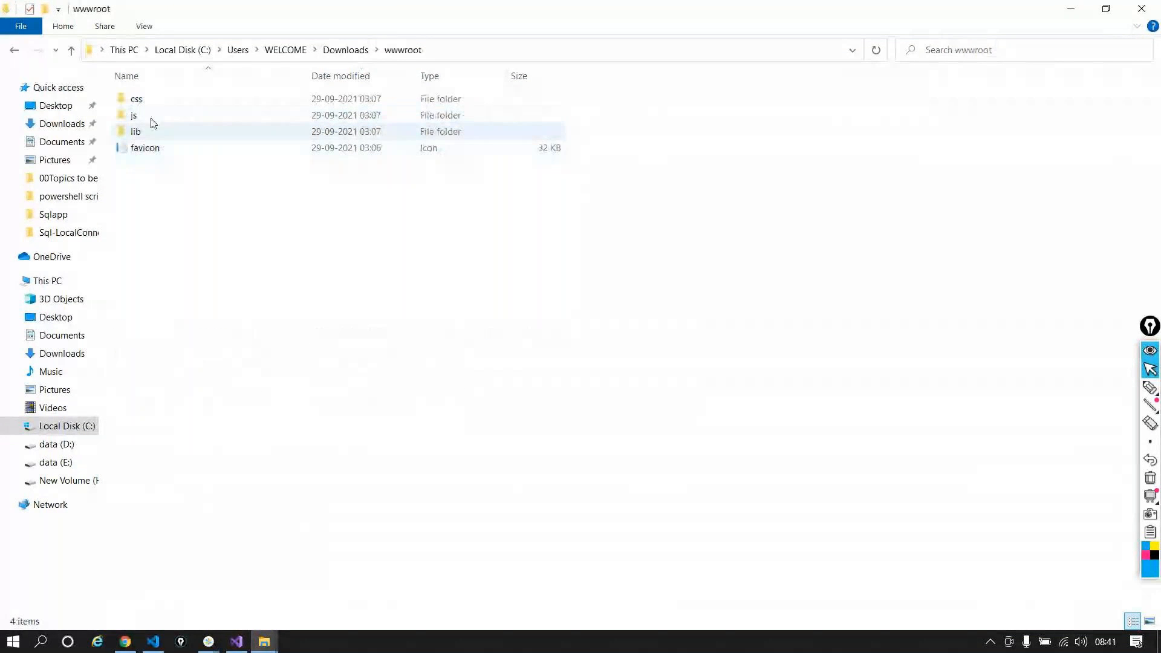
key(BackSpace)
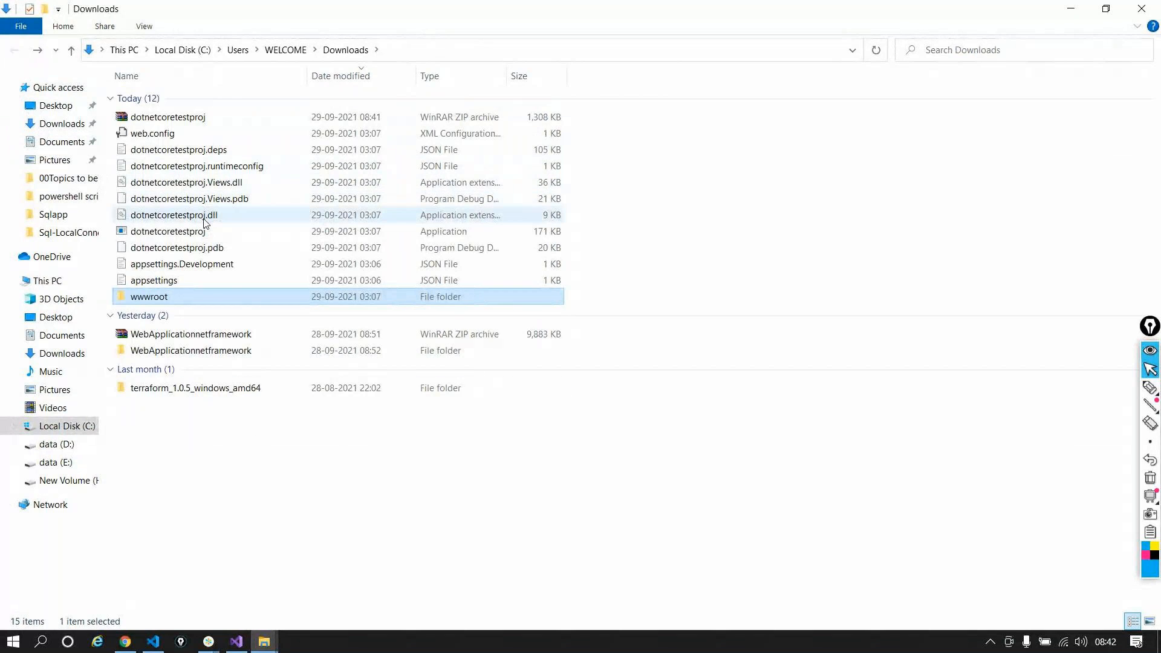
Step: Switch to Visual Studio, build the dotnetcoretestproj project locally, and return to the Downloads folder
click(237, 641)
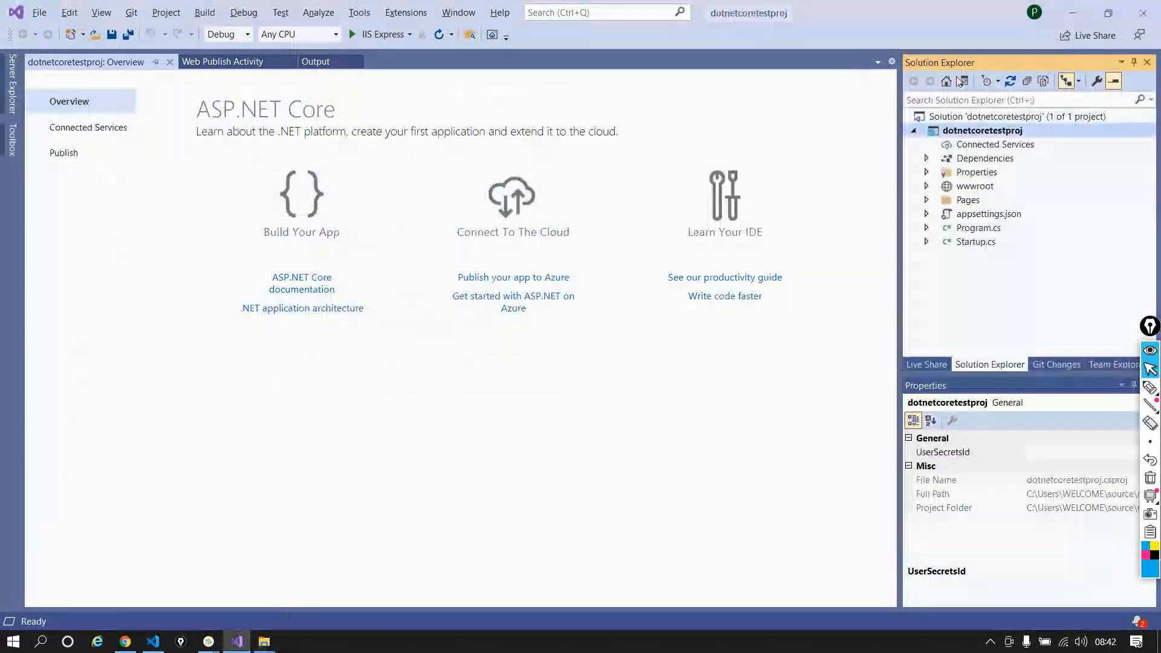
right_click(967, 130)
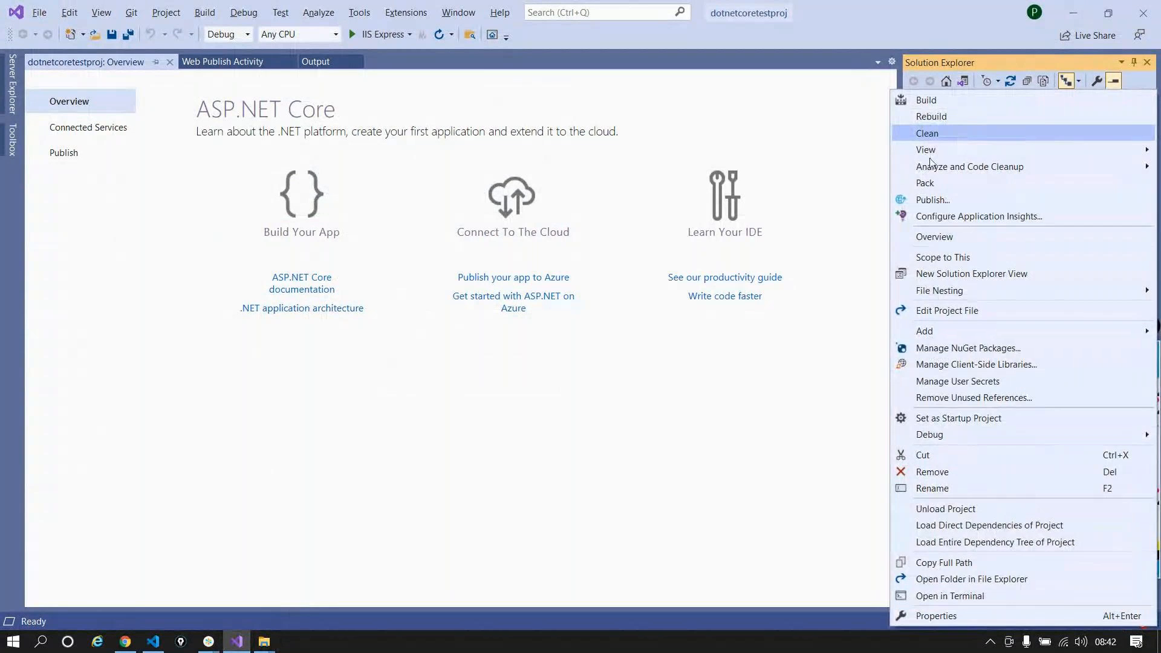
key(ctrl+shift+b)
key(alt+Tab)
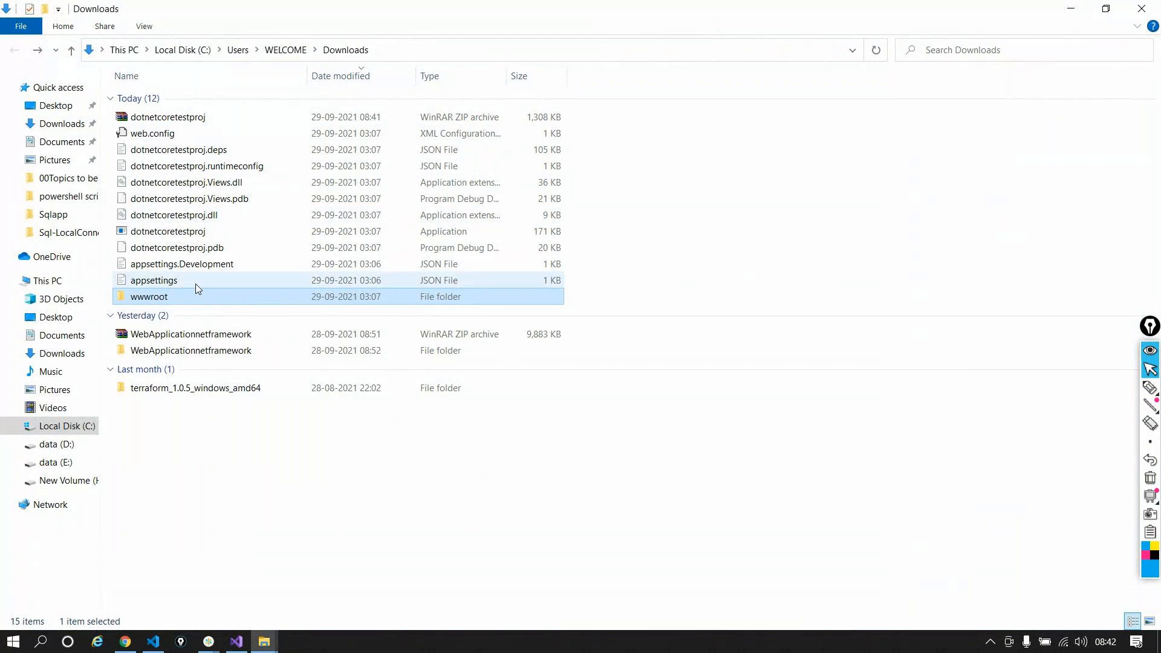
Step: Check the local build's progress and highlight the extracted files from web.config to wwwroot in Downloads for comparison
key(alt+Tab)
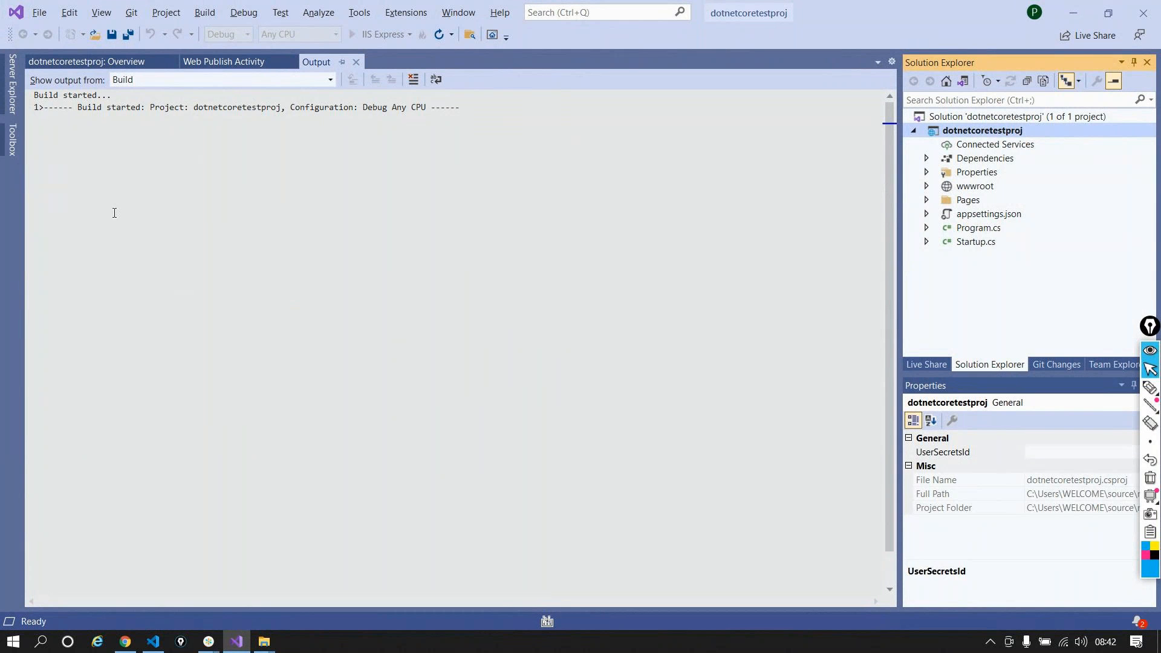
key(alt+Tab)
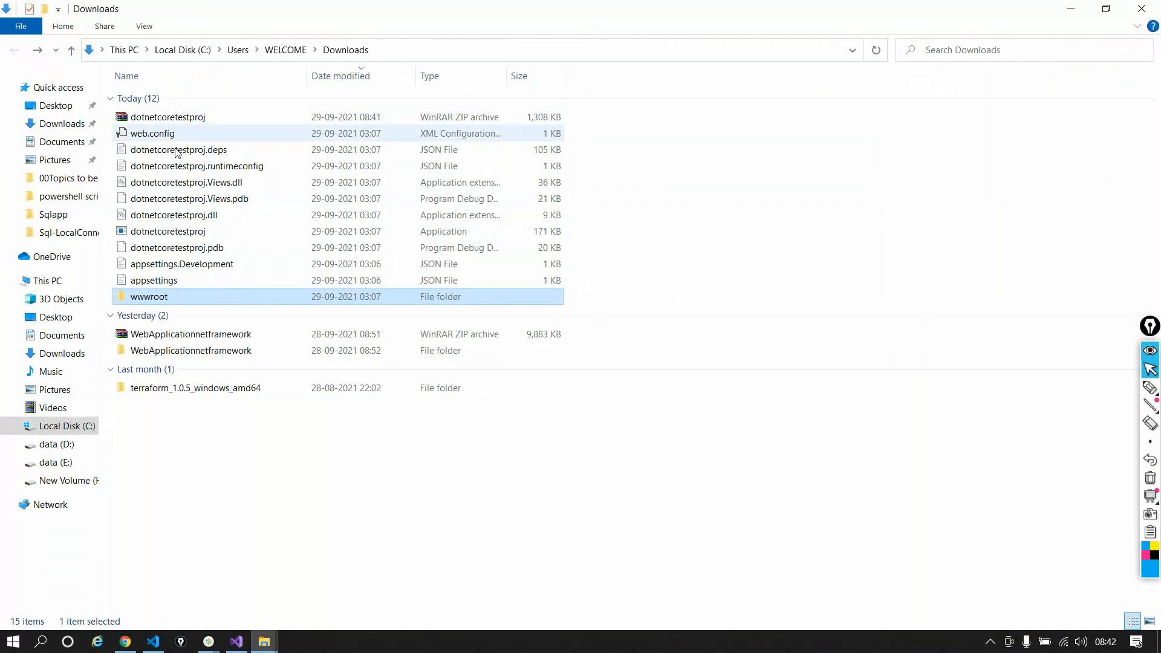
click(616, 321)
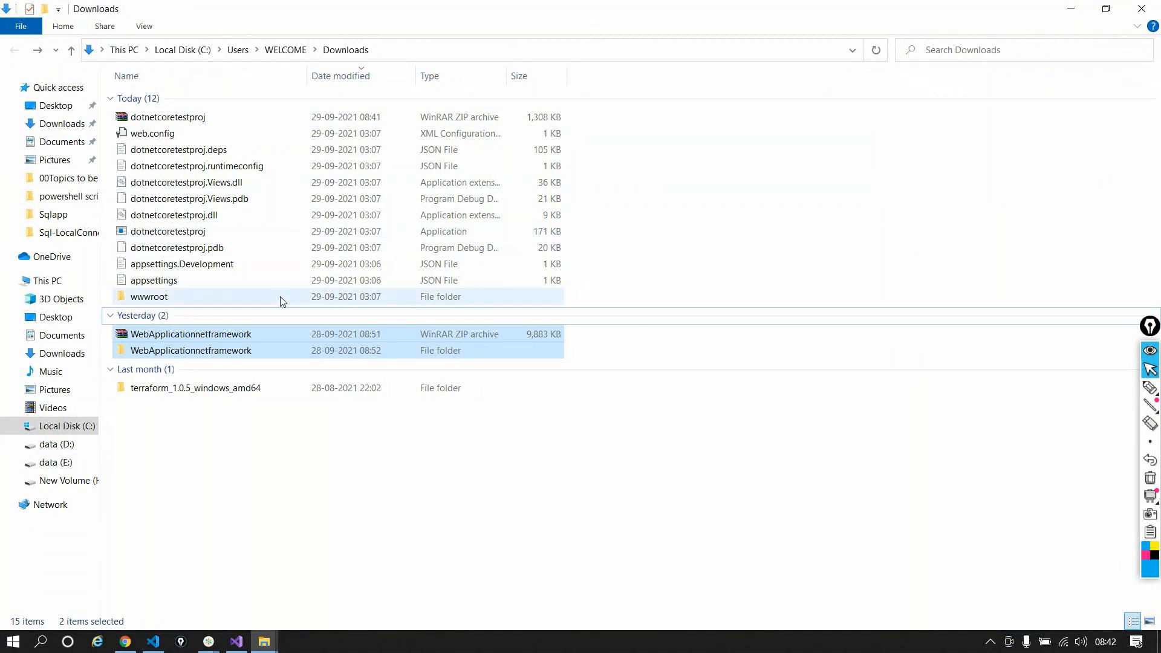
drag(641, 297, 206, 131)
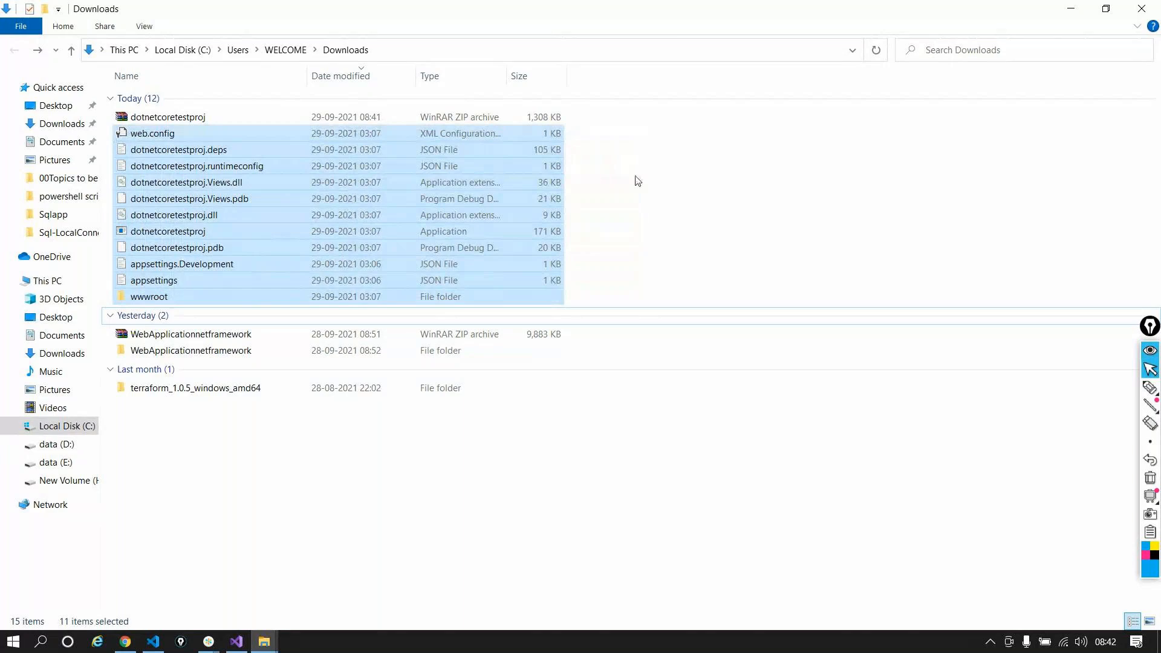
key(alt+Tab)
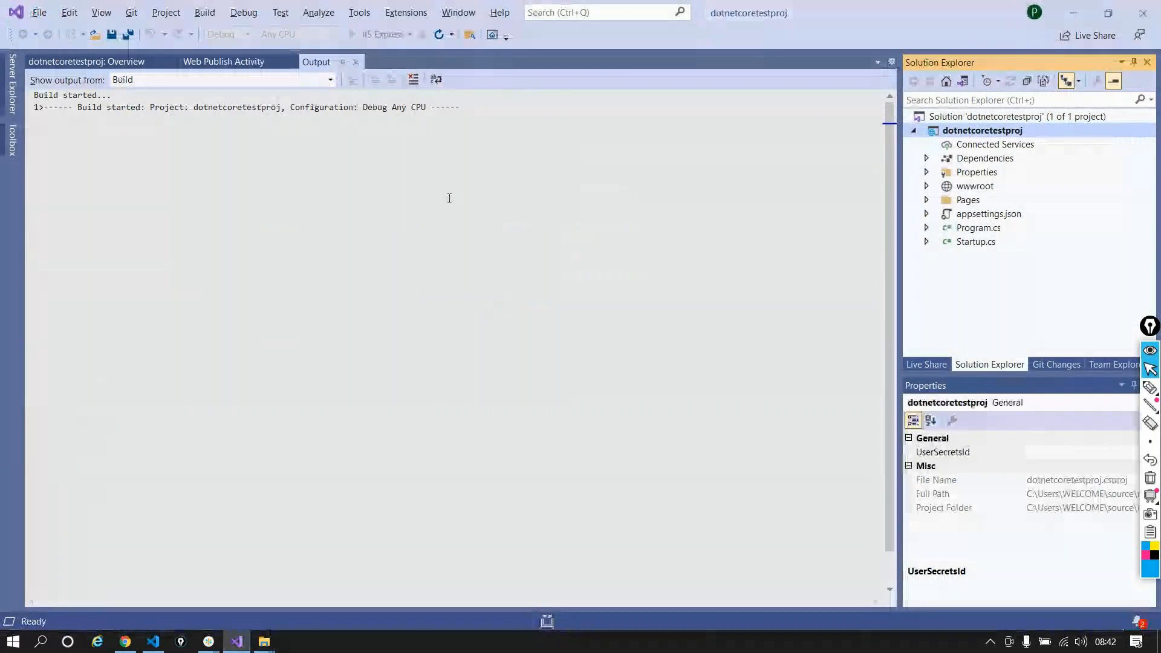
key(alt+Tab)
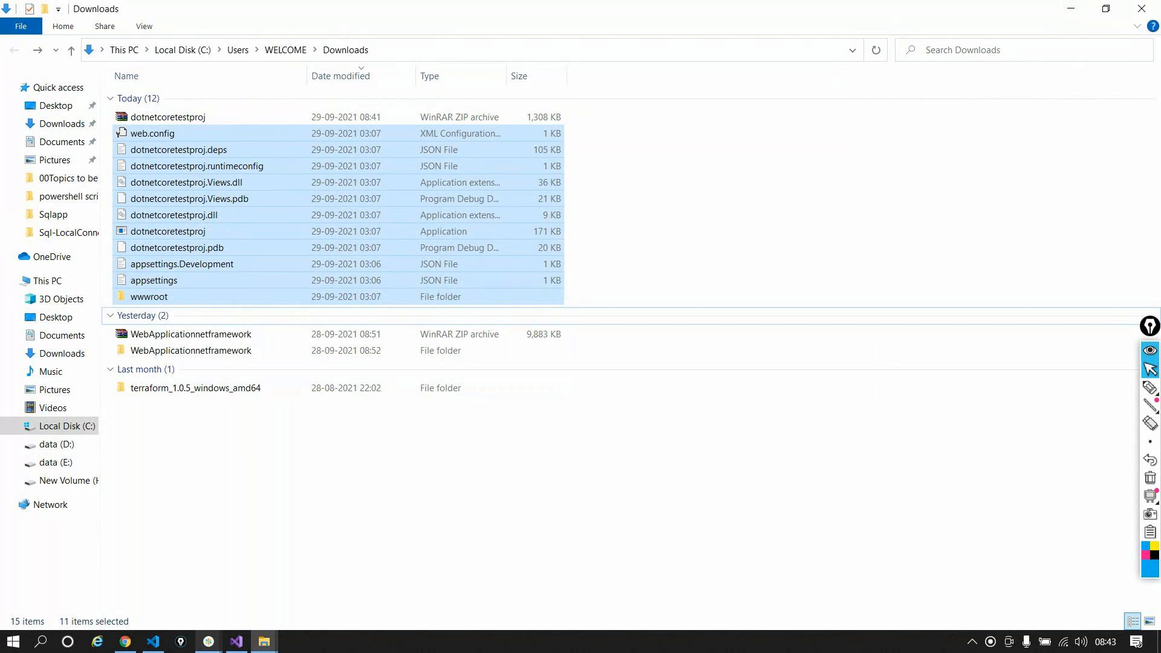
Step: Copy the bin\Debug\netcoreapp3.1 path from the Visual Studio build output and open that folder in File Explorer
click(236, 643)
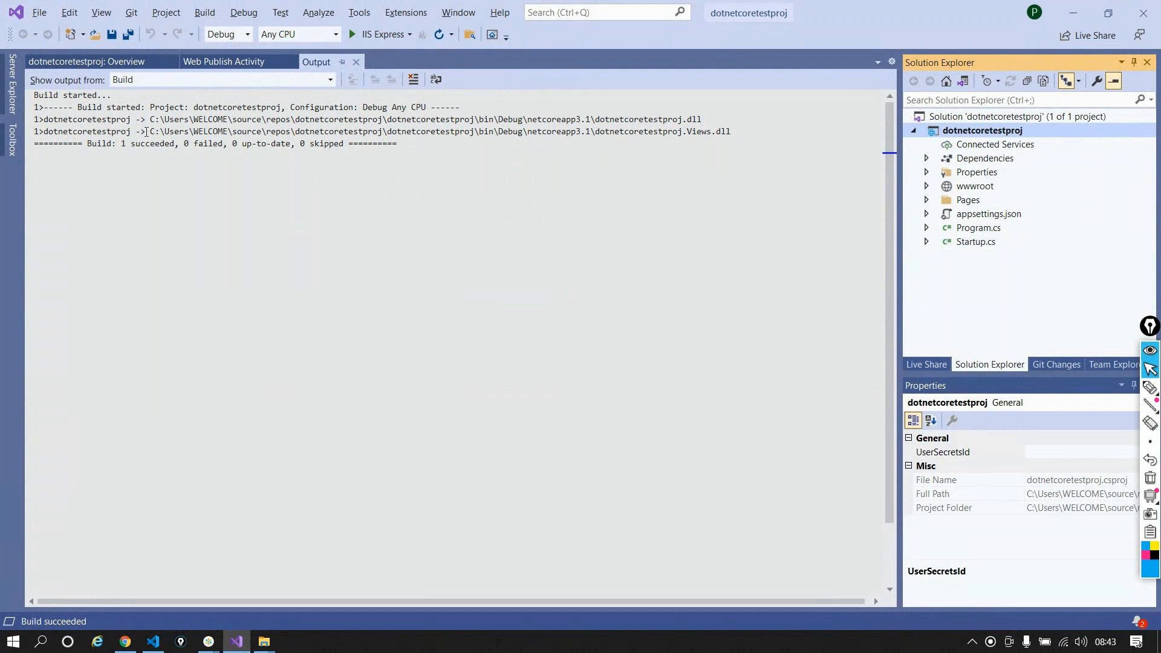
drag(146, 132, 590, 131)
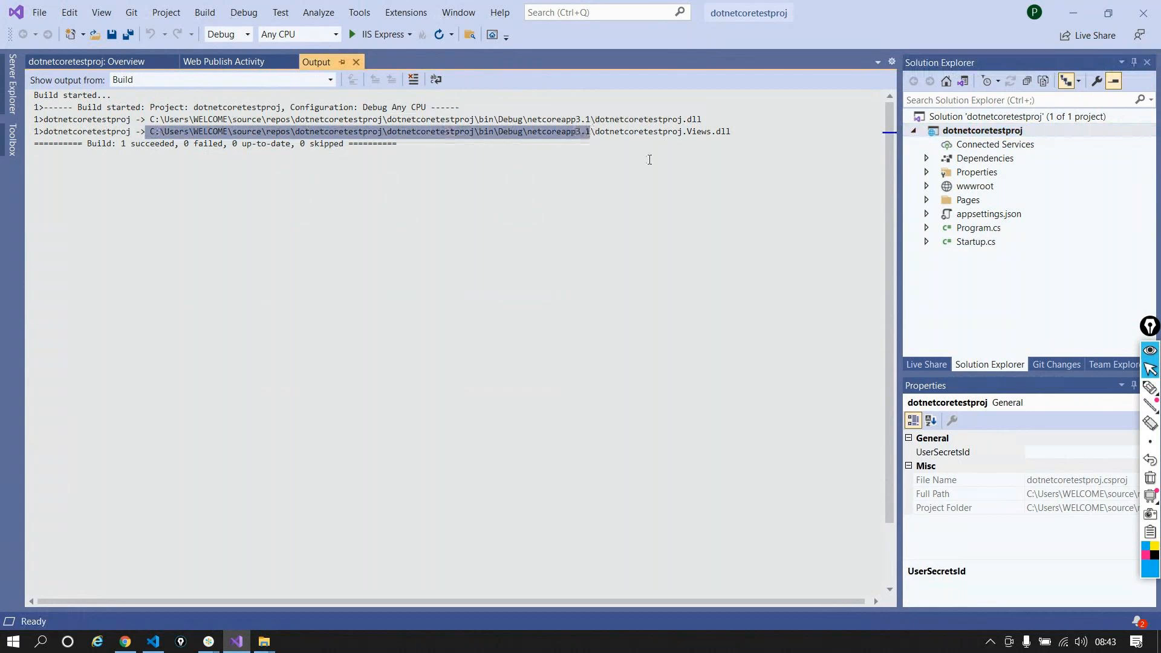
click(264, 641)
click(218, 579)
click(665, 48)
key(BackSpace)
key(ctrl+v)
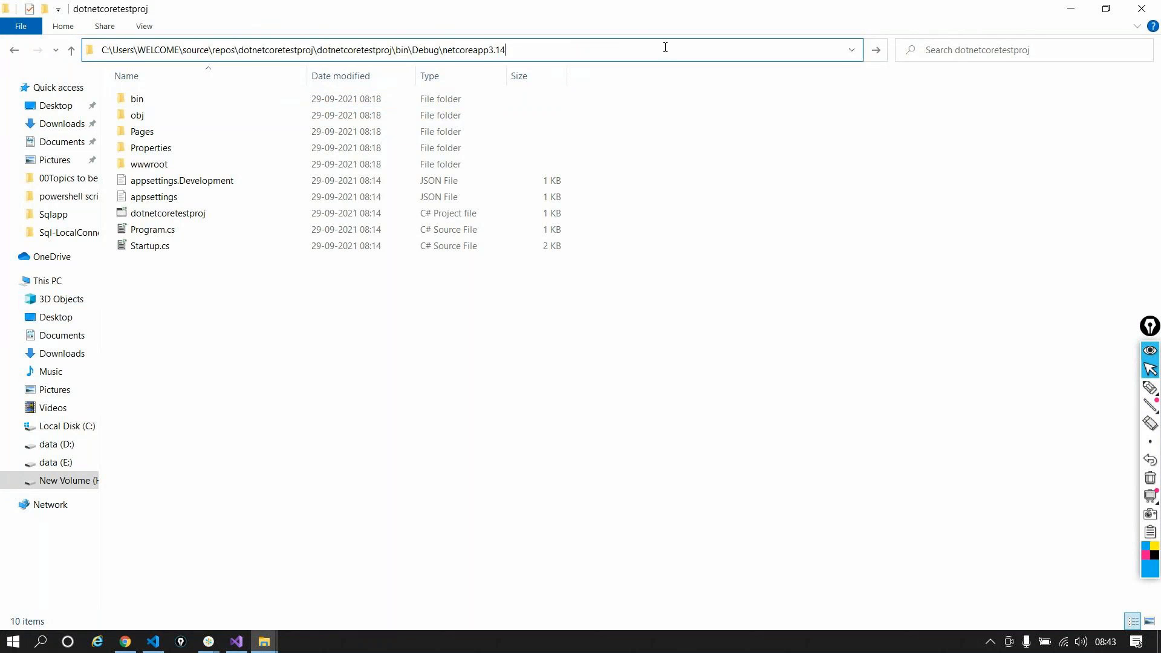
key(Return)
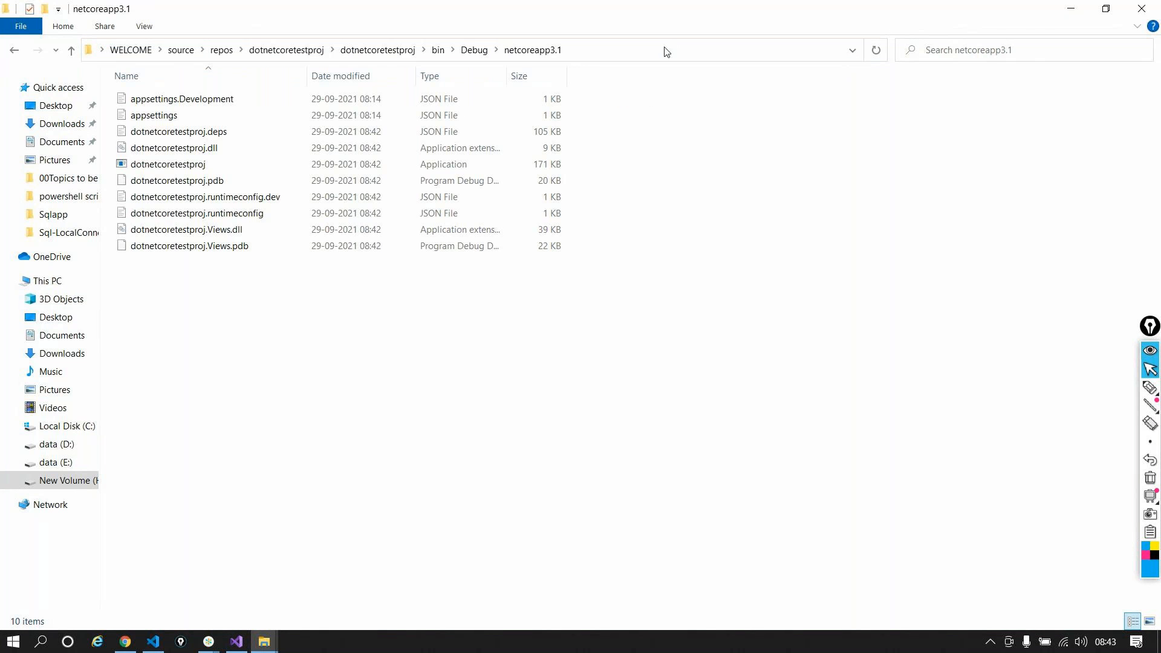
Step: Highlight all files in the netcoreapp3.1 build folder and compare them with the extracted artifact files in Downloads
drag(286, 349, 165, 98)
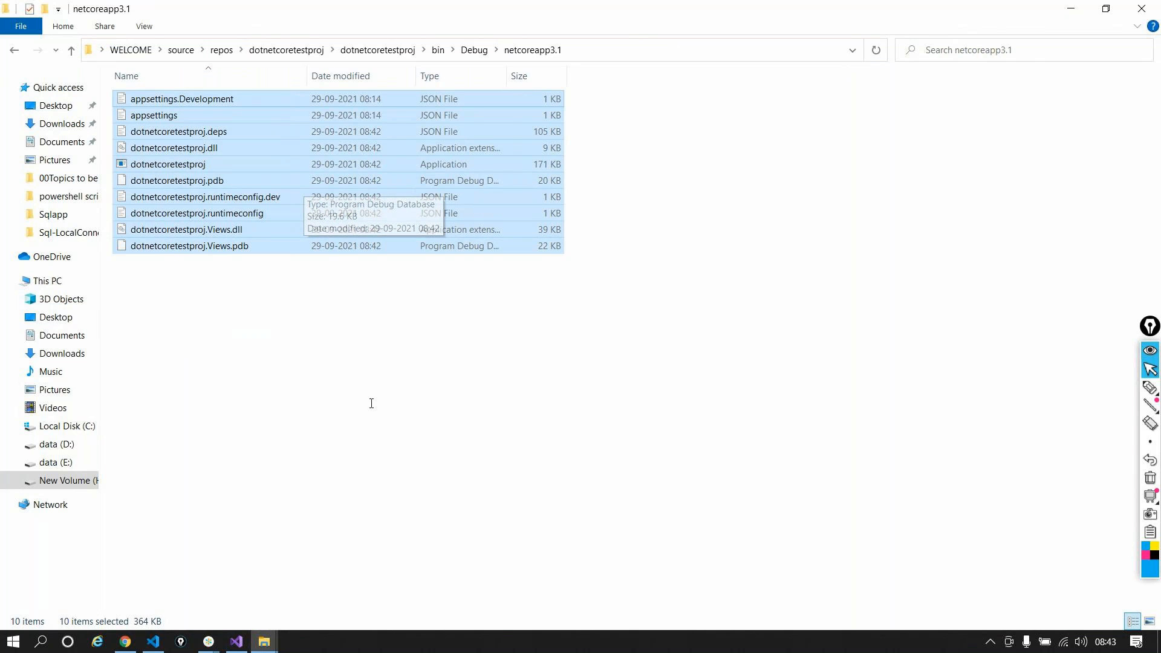
key(alt+Tab)
key(alt+Tab)
key(Tab)
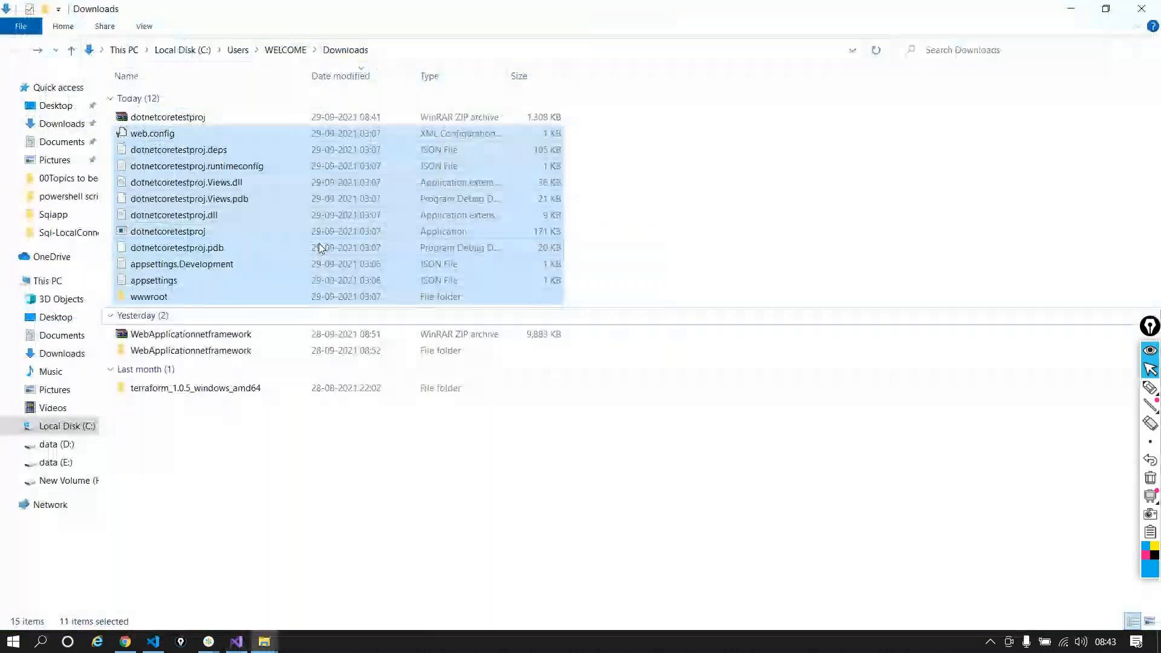
key(alt+Tab)
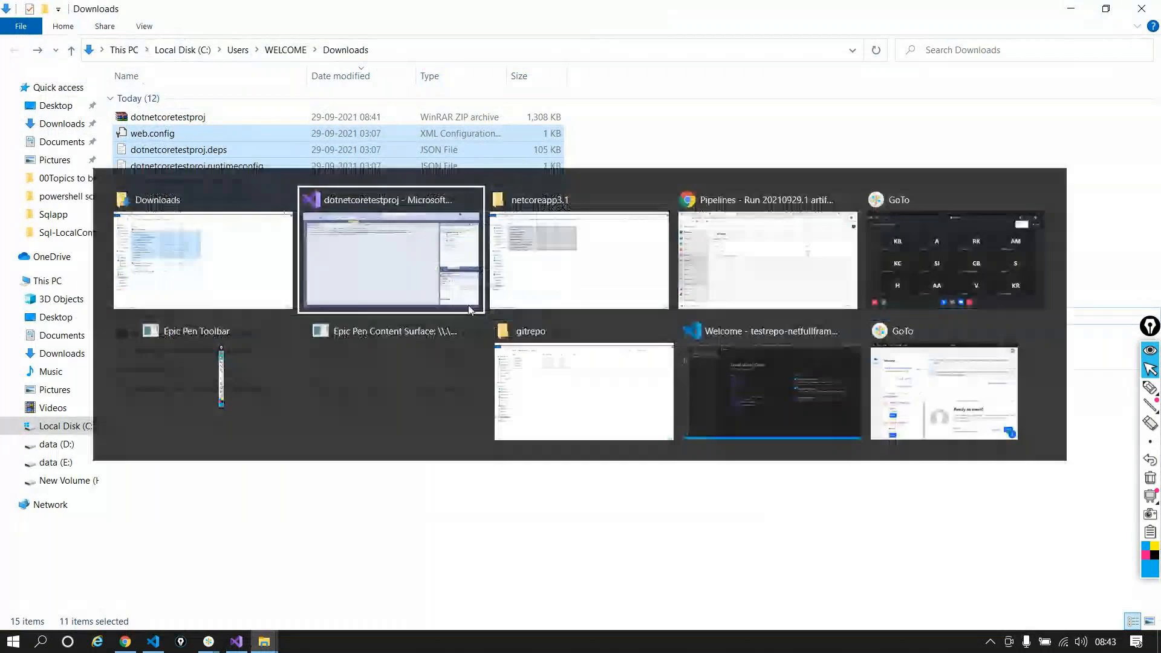
key(alt+Tab)
key(Tab)
Step: Go up through the Debug folder to bin, recheck the build output path in Visual Studio, and minimize Visual Studio
click(468, 51)
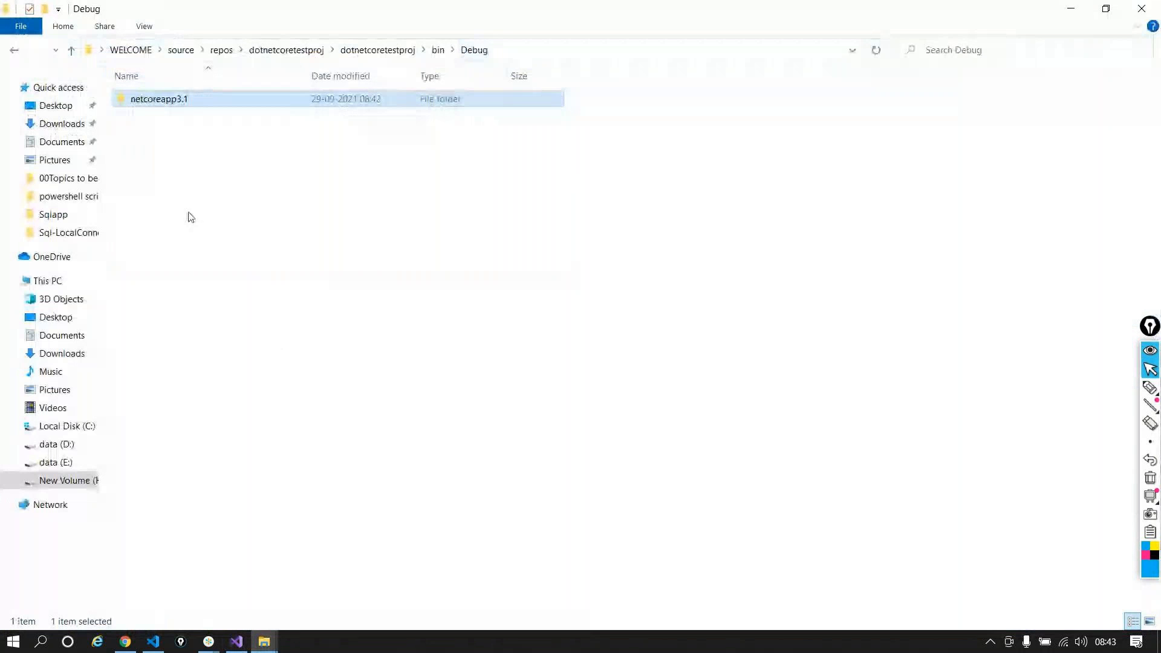
click(439, 51)
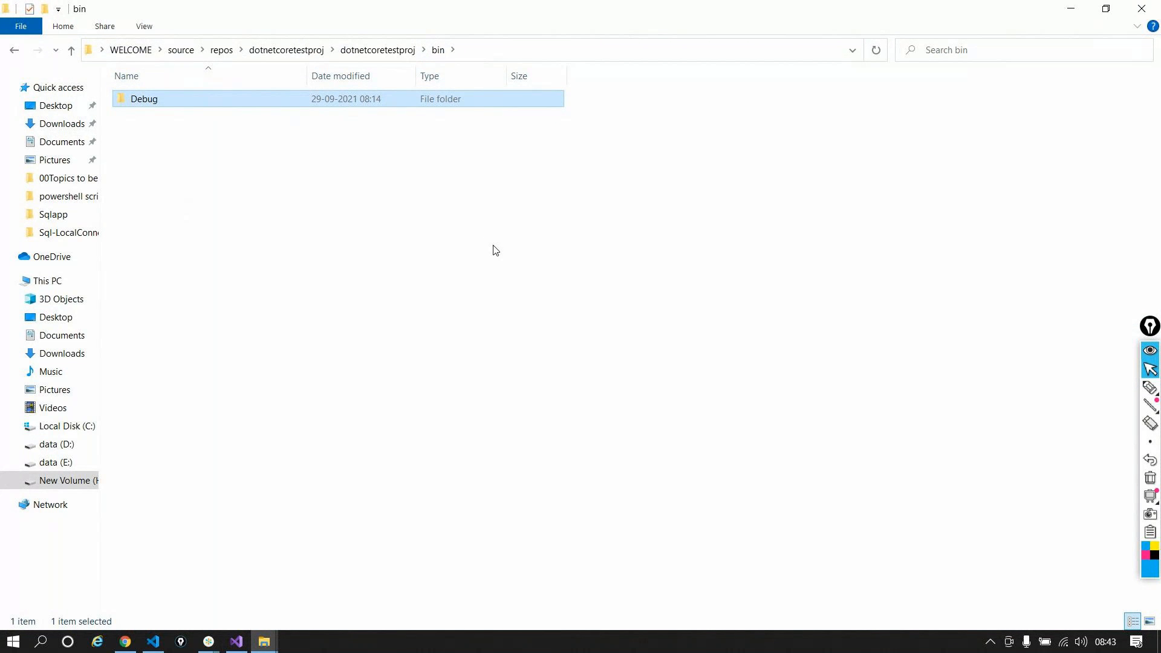
key(alt+Tab)
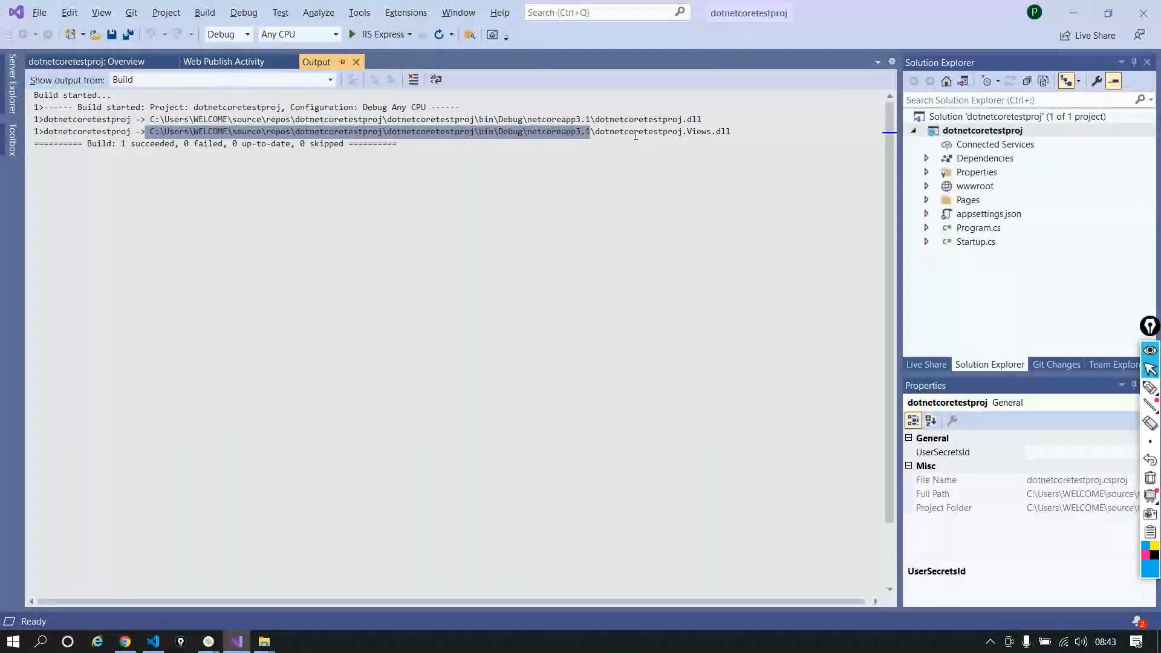
click(1073, 12)
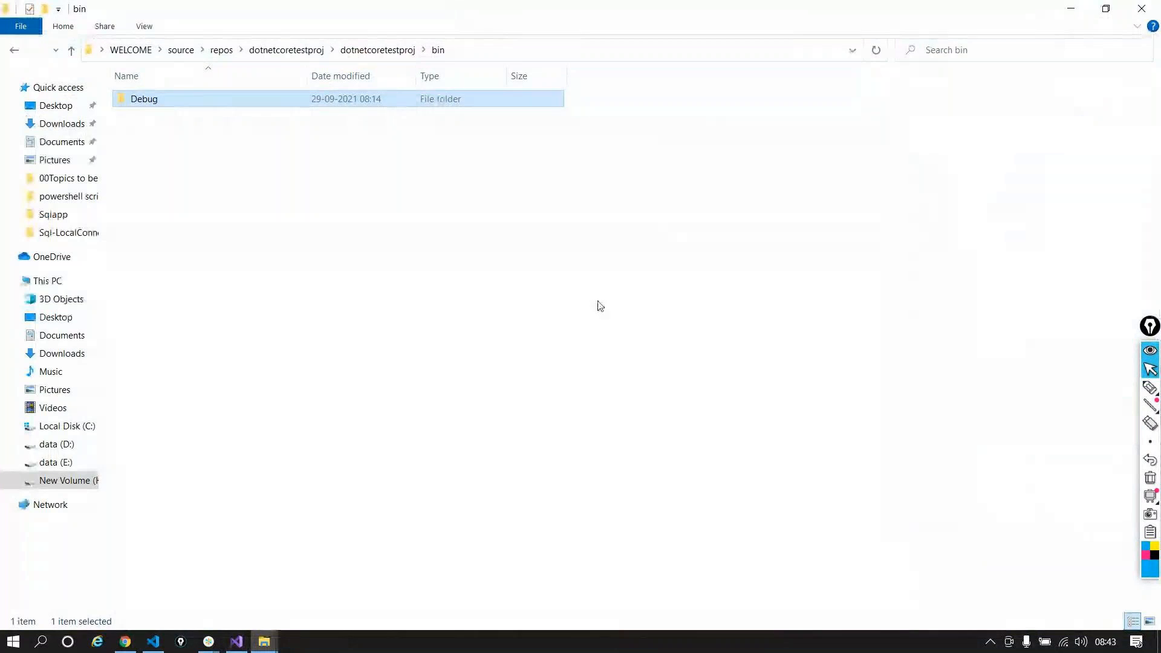
mouse_move(208, 641)
click(427, 276)
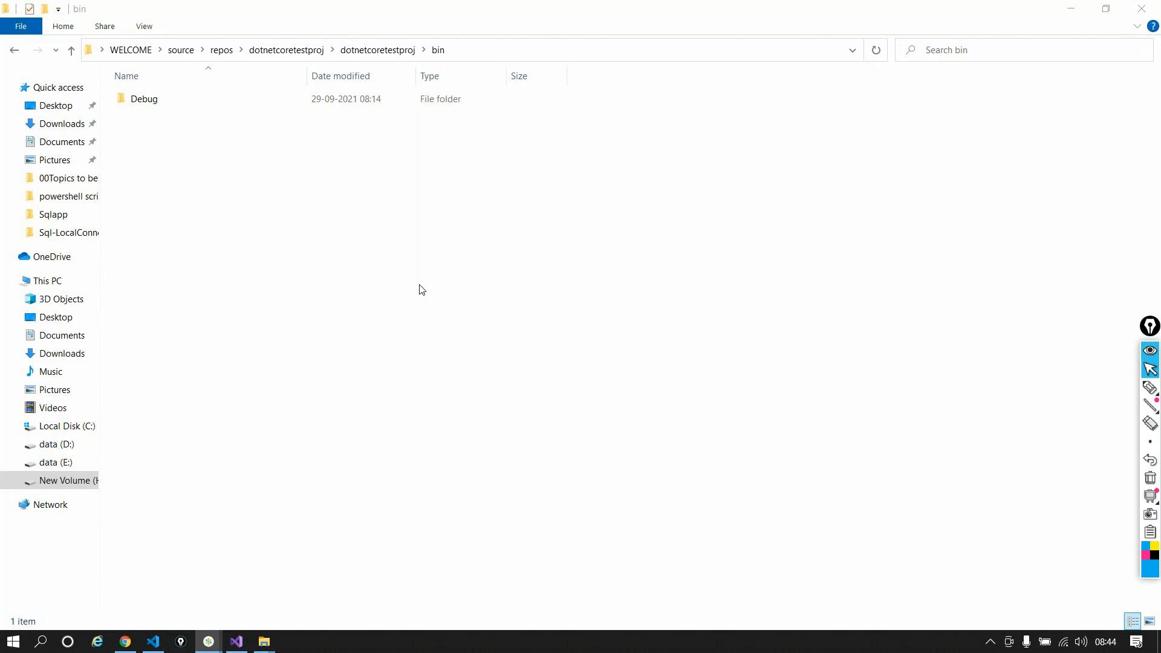
Step: Switch back to the Azure DevOps published artifacts page in Chrome and dismiss the download bar
click(133, 646)
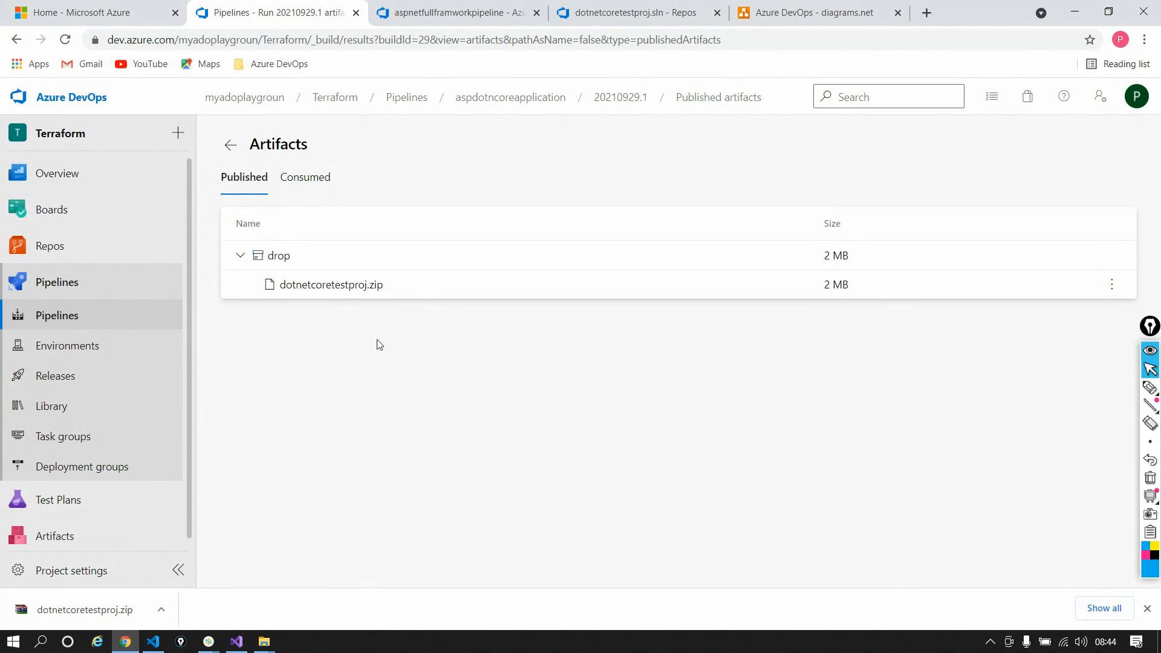
click(1147, 609)
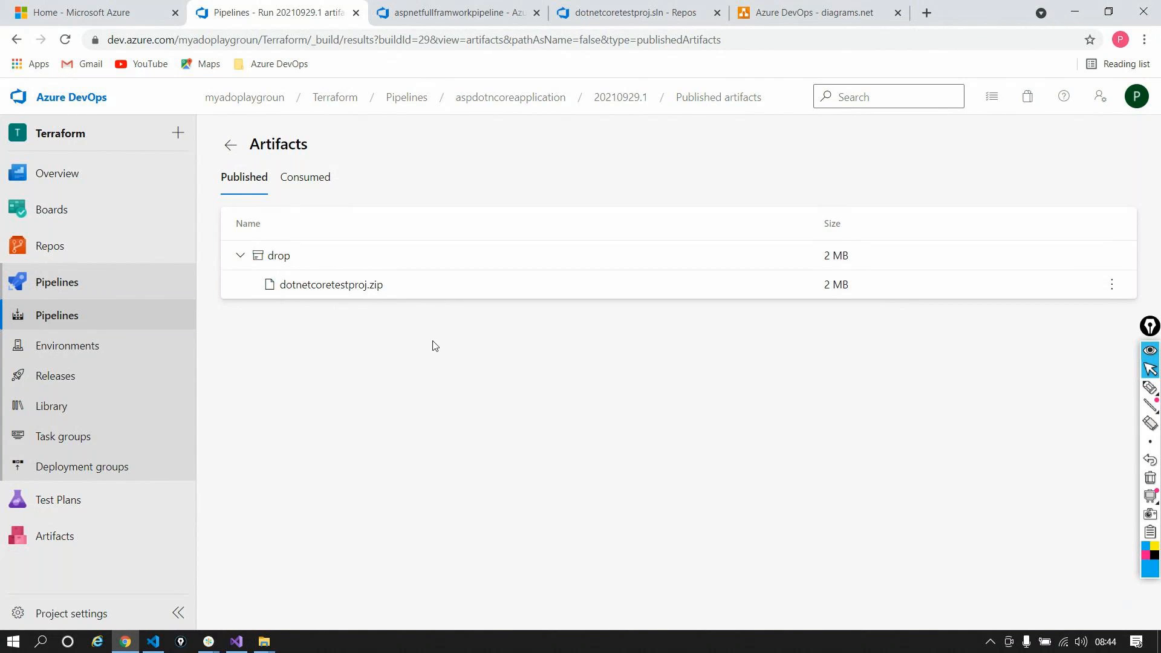
Step: Switch to Visual Studio and review the actions available for the dotnetcoretestproj project
key(alt+Tab)
key(alt+Tab)
key(Tab)
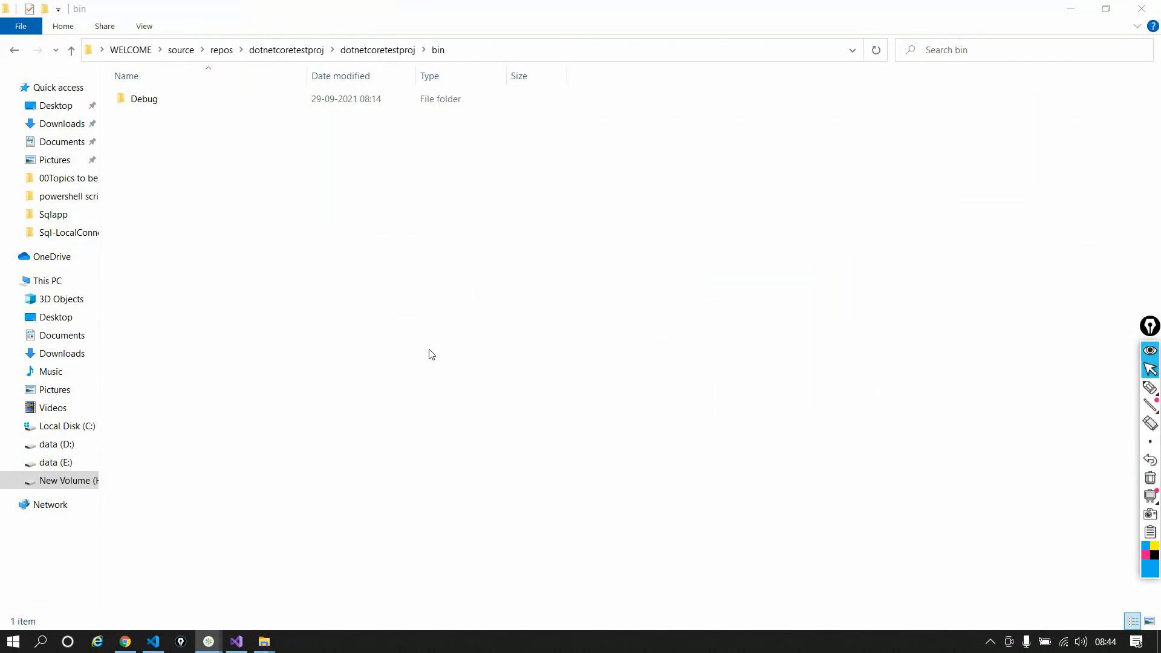
key(alt+Tab)
key(Tab)
key(Tab)
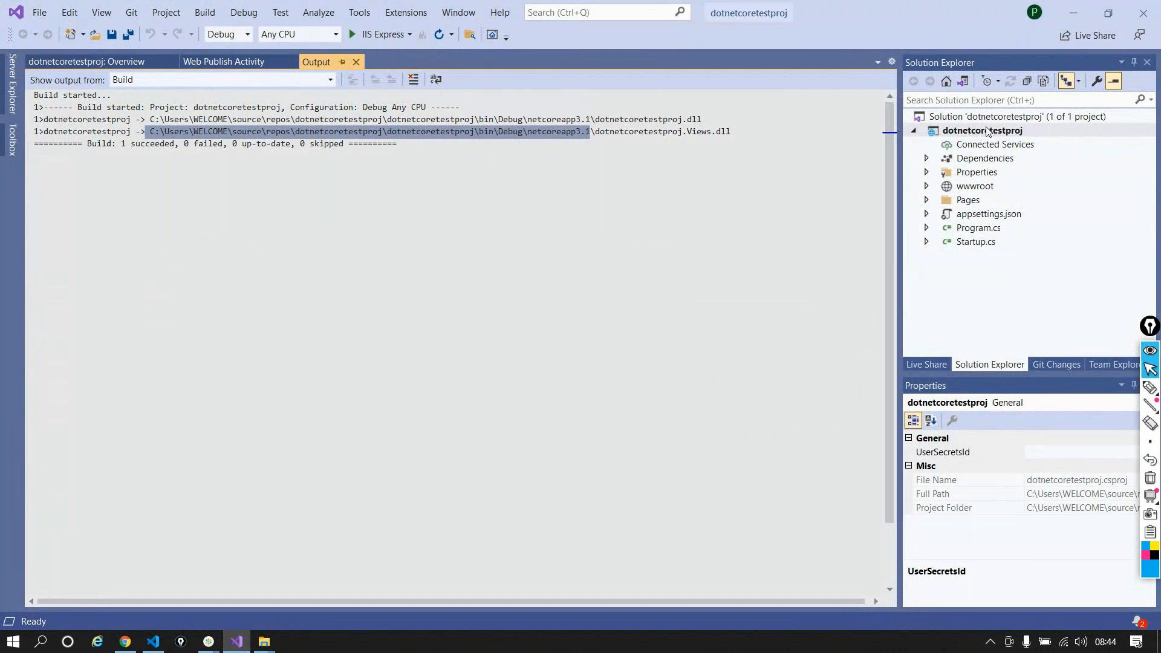
right_click(986, 129)
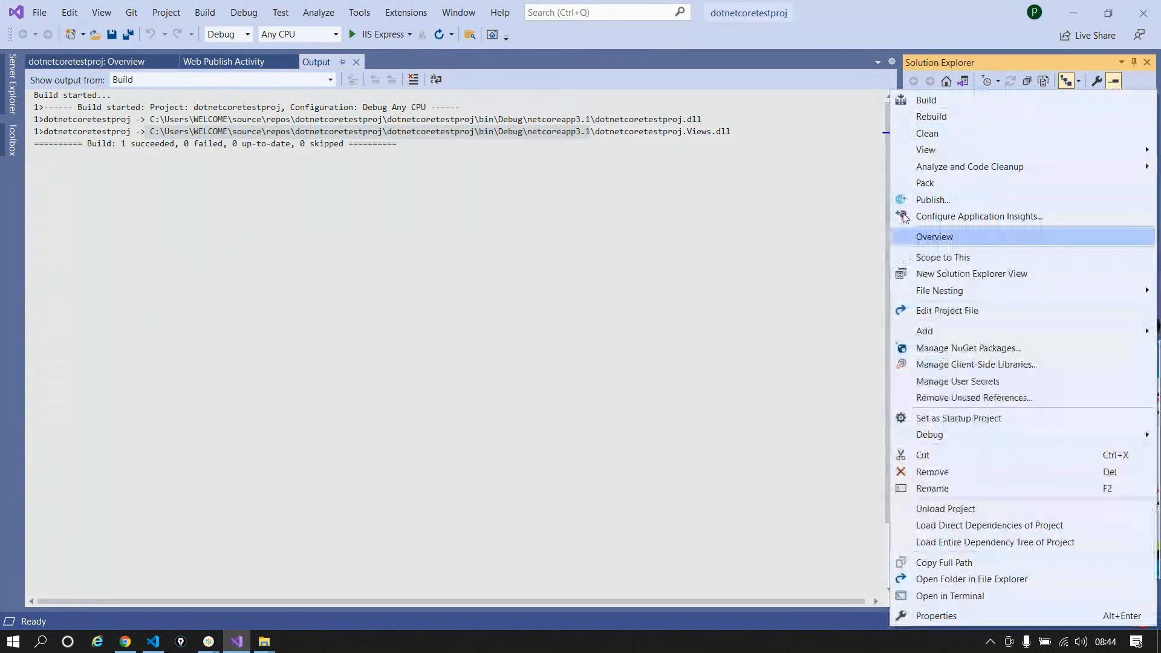
key(Escape)
Step: Open the Downloads folder in File Explorer and select the dotnetcoretestproj ZIP archive
key(alt+Tab)
key(alt+Tab)
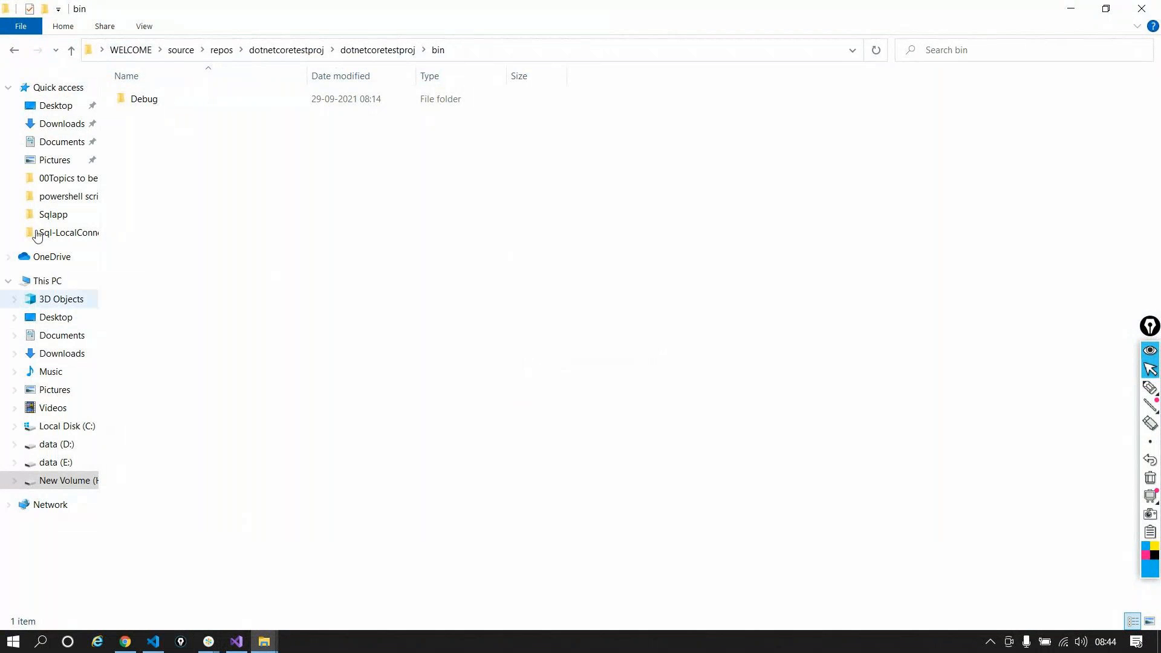
click(60, 124)
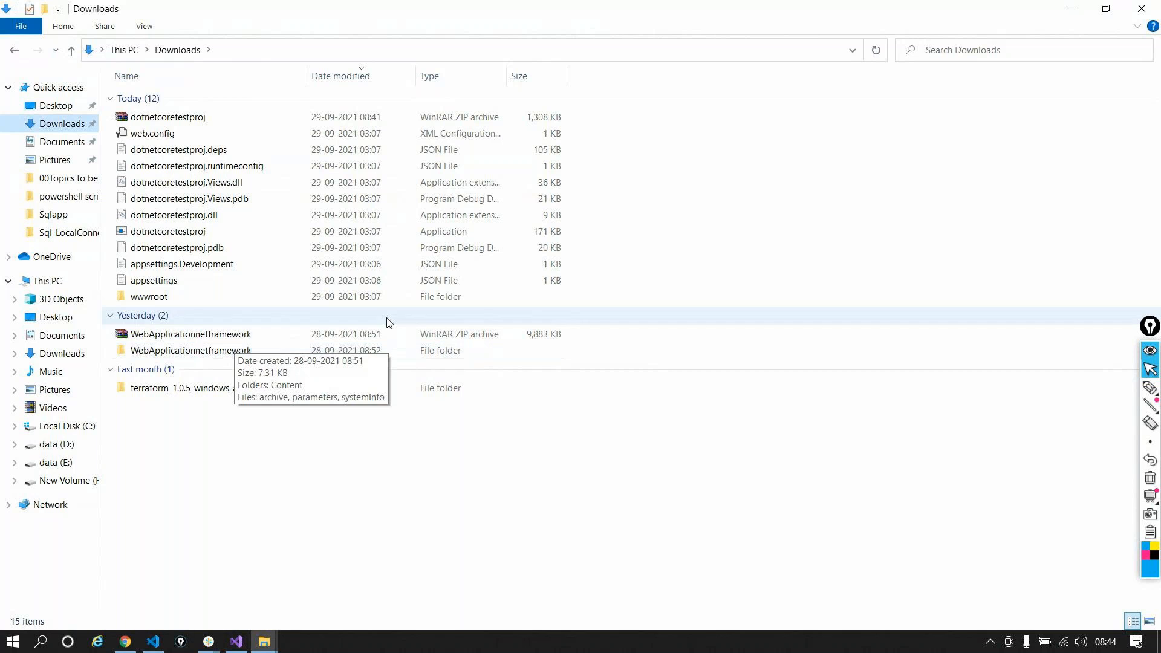
click(255, 117)
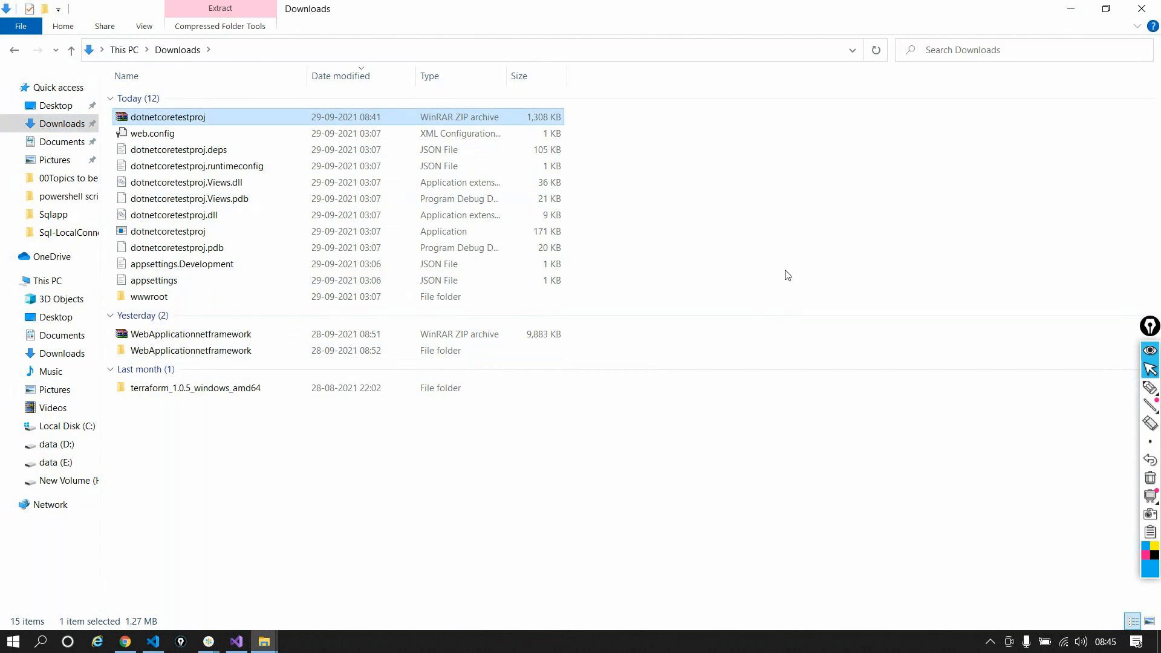
Step: Switch back to Azure DevOps in Chrome, open aspnetfullframworkpipeline, review its run options, and close them without running
key(alt+Tab)
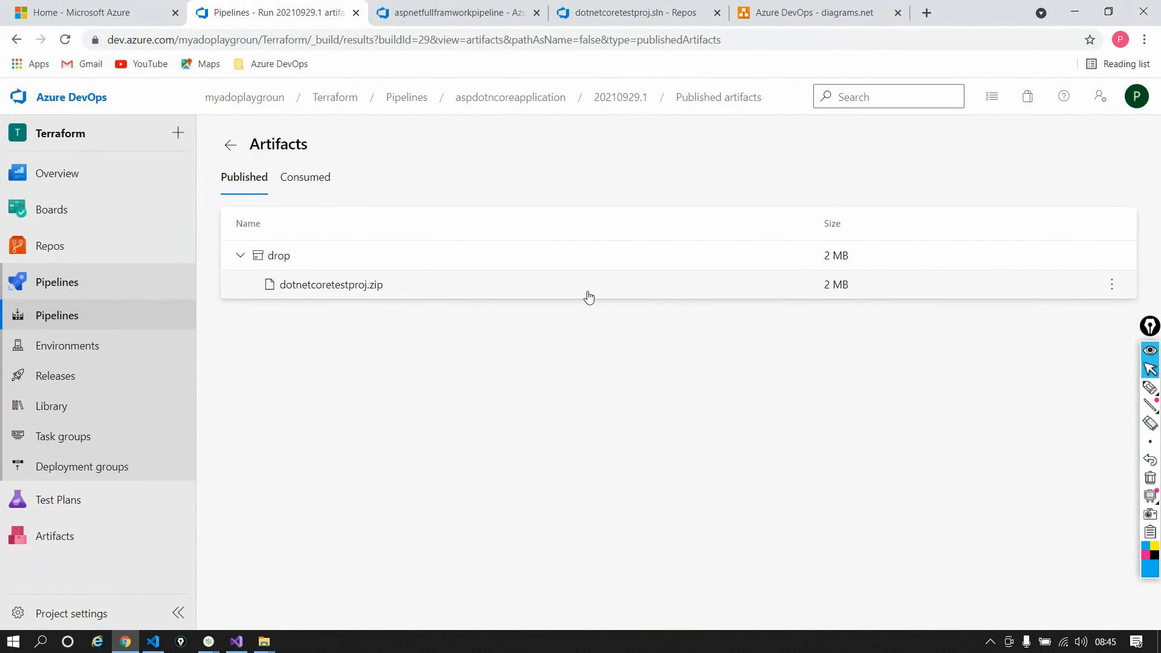
mouse_move(93, 256)
click(233, 270)
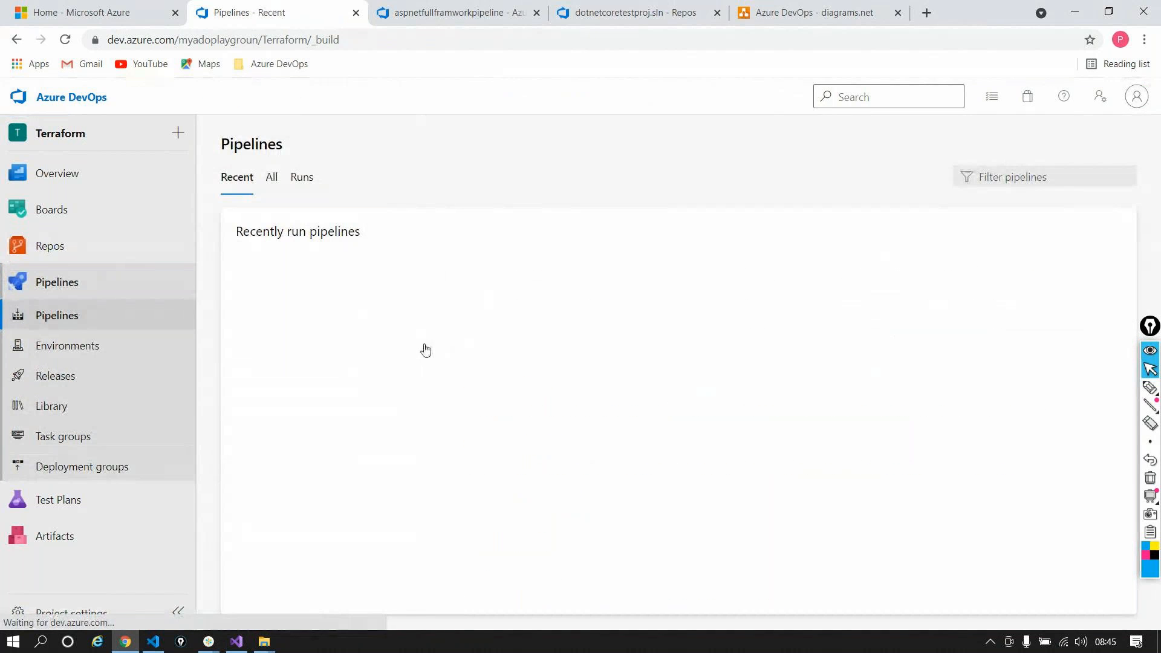
click(384, 361)
click(1077, 146)
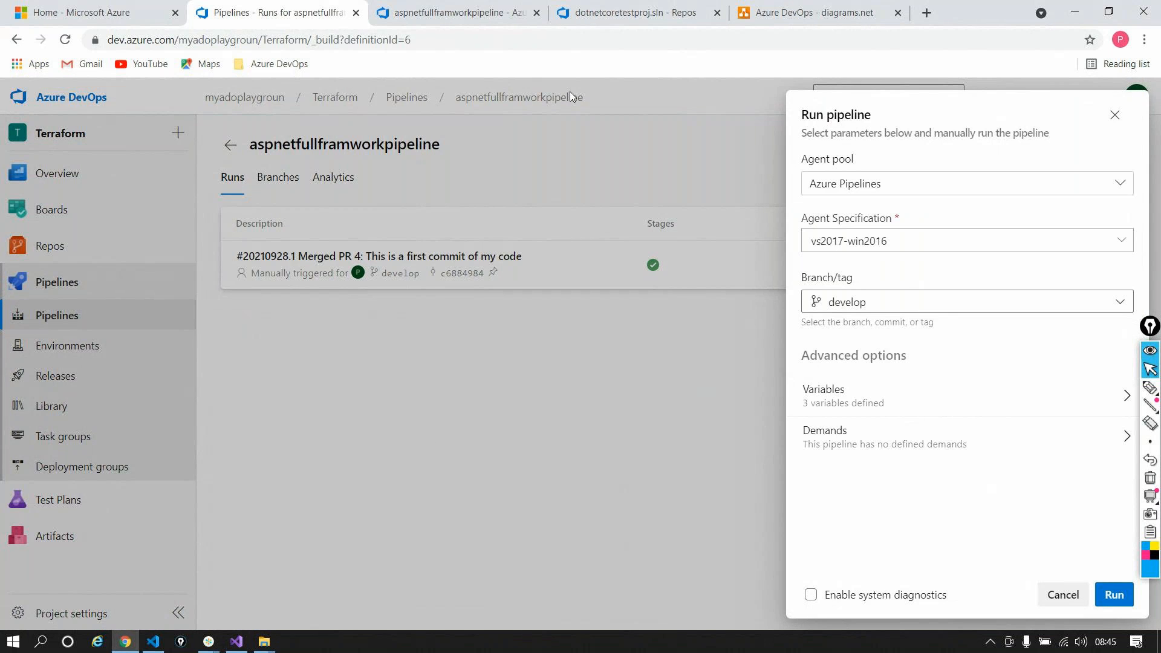
click(1114, 117)
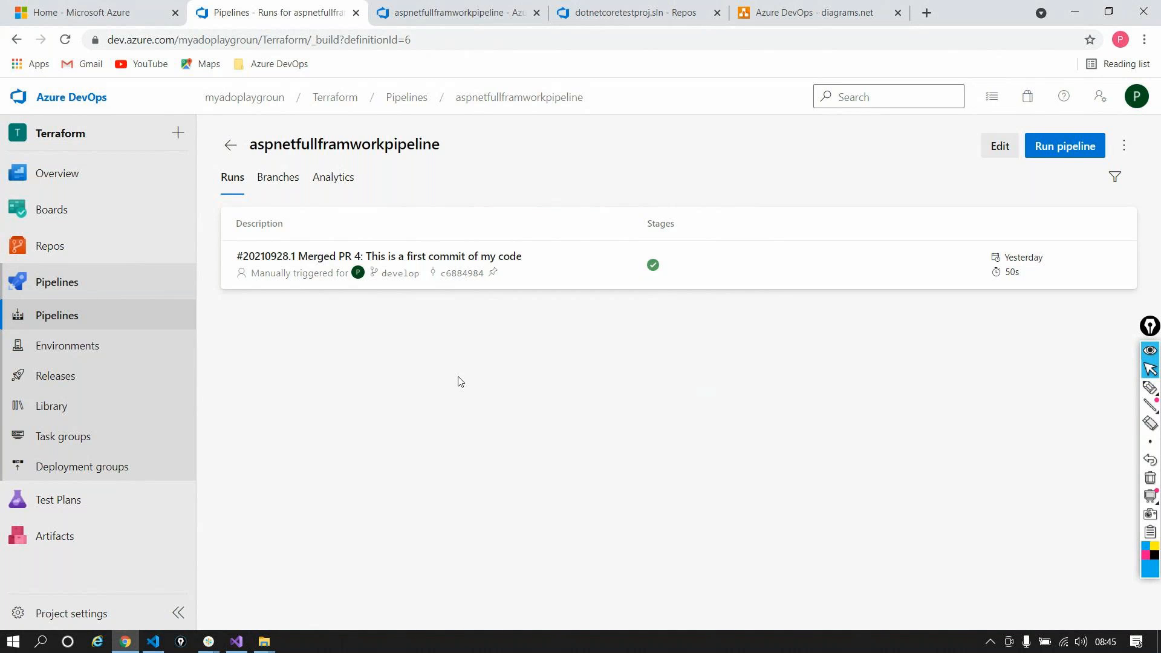
Step: Sketch an on-screen flow diagram from a laptop to dev, Repo, Build and artifact, linked with arrows
click(1141, 390)
mouse_move(359, 442)
mouse_down()
mouse_move(335, 477)
mouse_move(390, 484)
mouse_move(430, 442)
mouse_move(351, 449)
mouse_move(289, 492)
mouse_move(349, 519)
mouse_move(391, 505)
mouse_move(407, 486)
mouse_up()
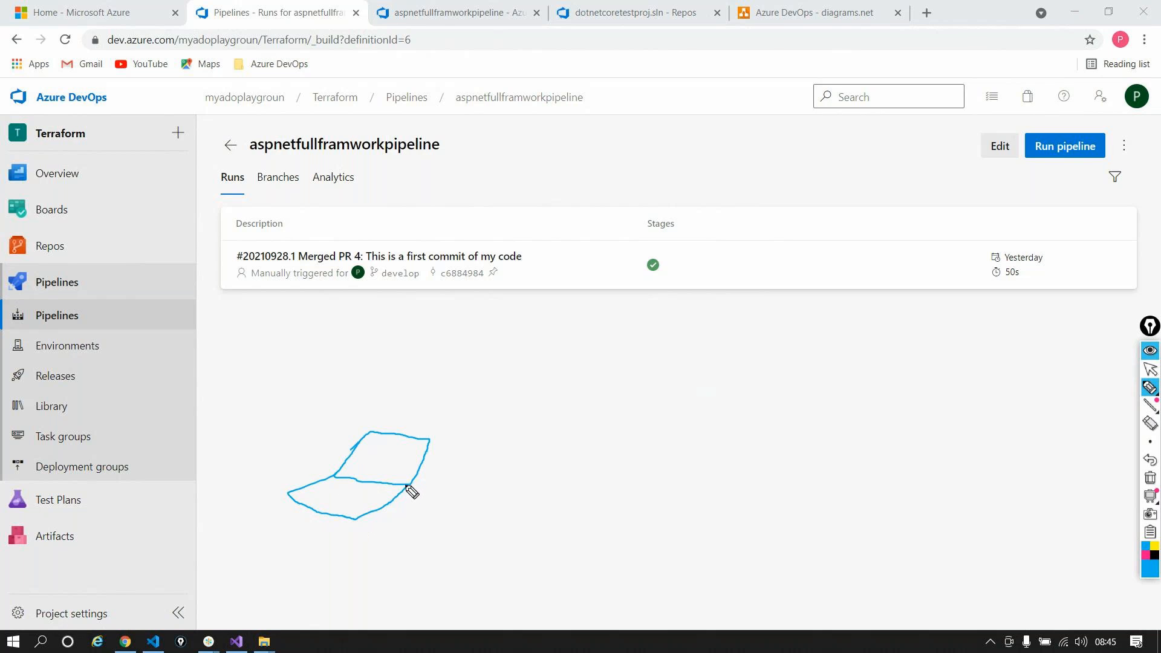
mouse_move(395, 442)
mouse_down()
mouse_move(394, 399)
mouse_move(555, 387)
mouse_move(565, 403)
mouse_move(607, 387)
mouse_move(596, 381)
mouse_move(623, 396)
mouse_move(663, 368)
mouse_up()
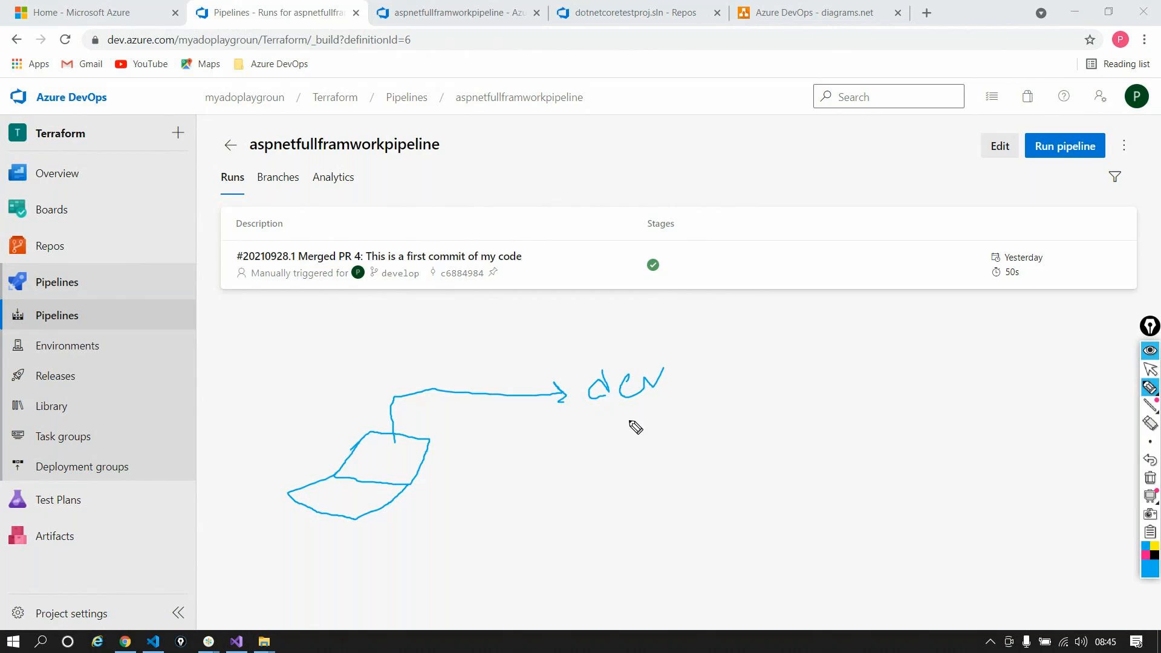
mouse_move(627, 420)
mouse_down()
mouse_move(633, 444)
mouse_move(644, 434)
mouse_up()
mouse_move(646, 487)
mouse_down()
mouse_move(648, 473)
mouse_move(689, 474)
mouse_move(687, 461)
mouse_move(705, 454)
mouse_move(698, 466)
mouse_move(836, 434)
mouse_move(829, 441)
mouse_up()
mouse_move(854, 403)
mouse_down()
mouse_move(864, 431)
mouse_move(873, 409)
mouse_move(890, 415)
mouse_up()
click(880, 393)
drag(899, 389, 905, 408)
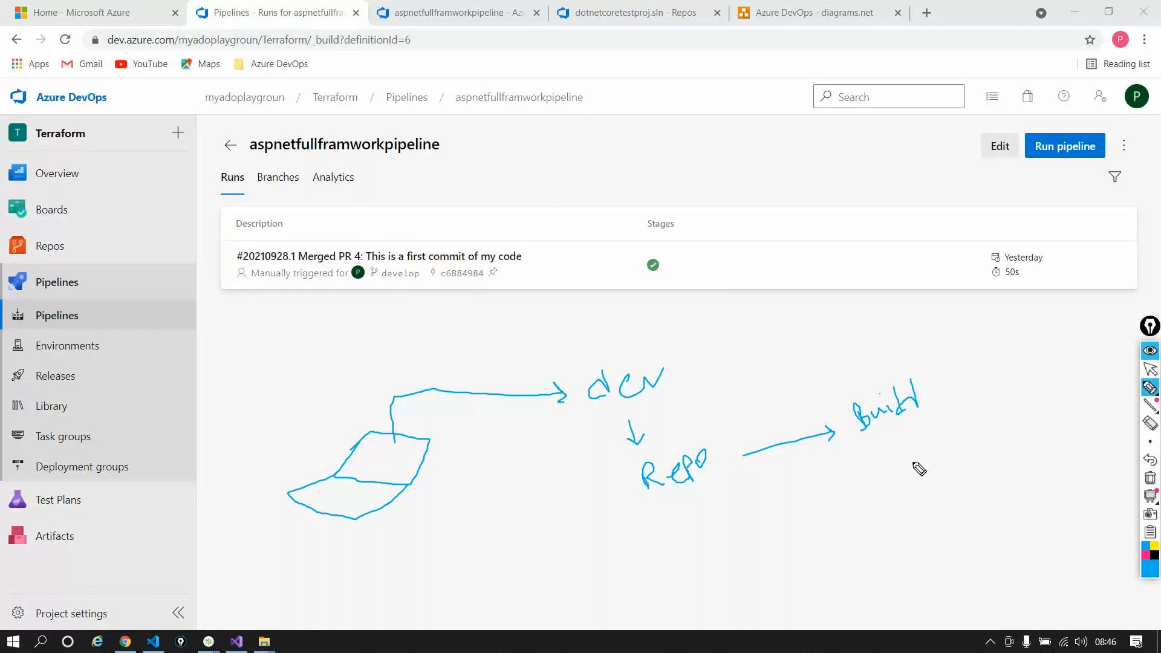
mouse_move(906, 448)
mouse_down()
mouse_move(909, 548)
mouse_move(971, 540)
mouse_move(980, 518)
mouse_move(979, 537)
mouse_move(1022, 487)
mouse_move(1028, 508)
mouse_move(1051, 486)
mouse_up()
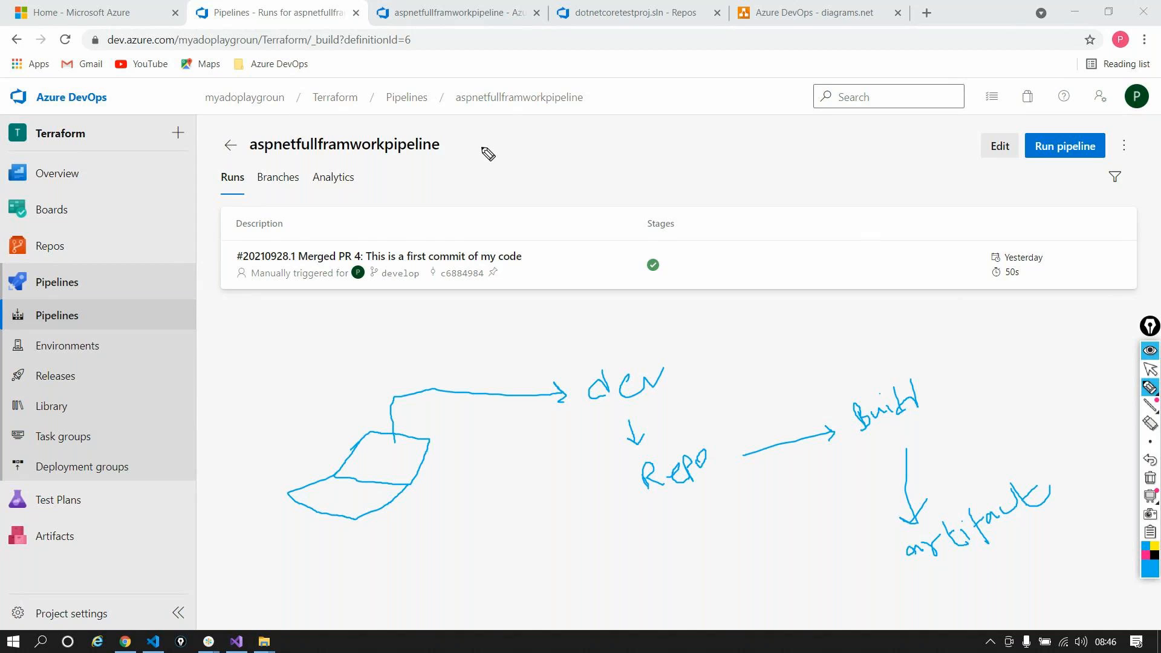
Step: Add handwritten marks beside the pipeline name, erase all screen annotations, and return to the normal pointer
mouse_move(481, 147)
mouse_down()
mouse_move(507, 178)
mouse_move(535, 166)
mouse_up()
drag(522, 157, 532, 155)
mouse_move(456, 159)
mouse_down()
mouse_move(424, 175)
mouse_move(453, 186)
mouse_up()
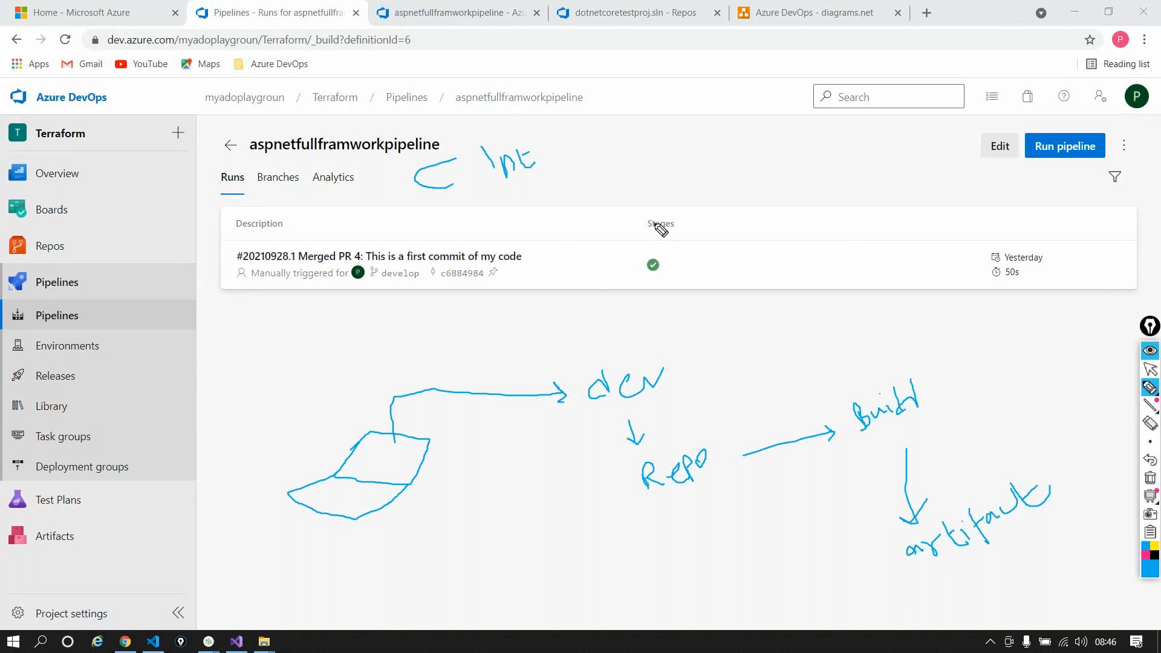
click(1155, 482)
click(1150, 369)
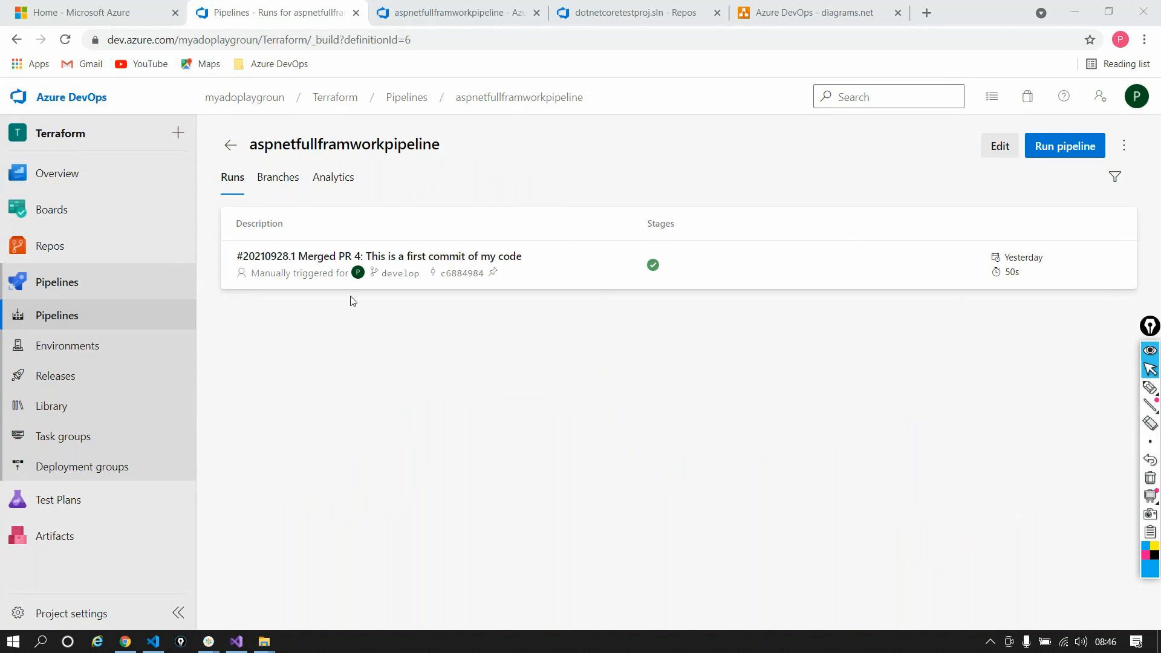
Step: Browse the testrepo-netfullframework repository files and open the WebApplicationnetframework folder
mouse_move(91, 245)
click(236, 270)
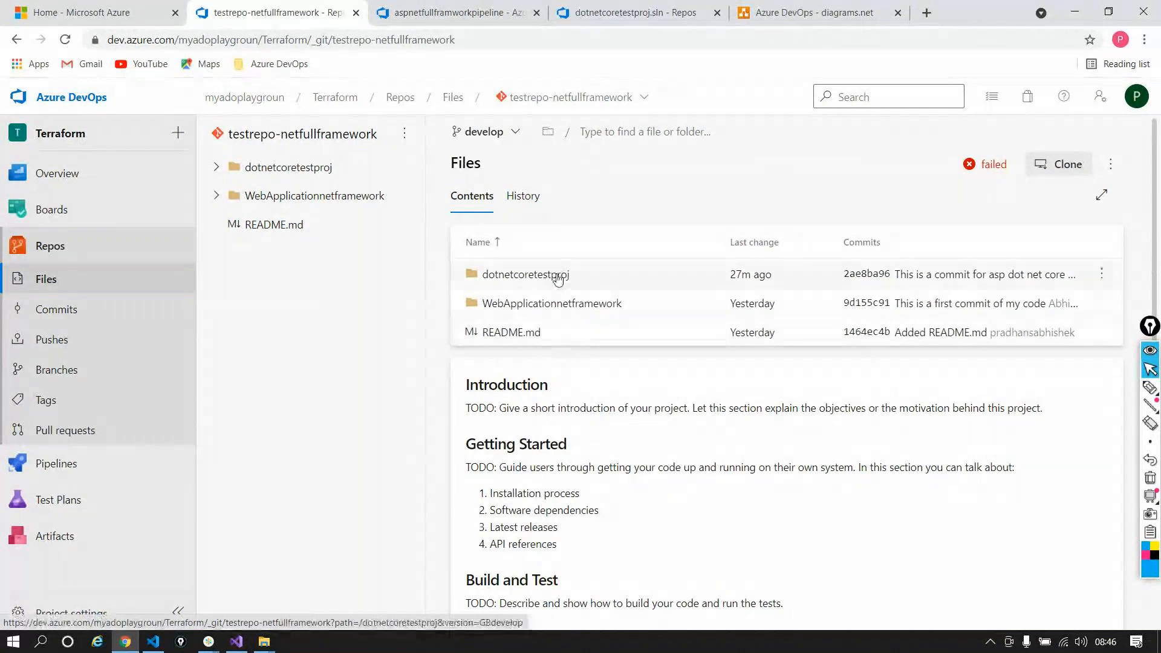
click(616, 306)
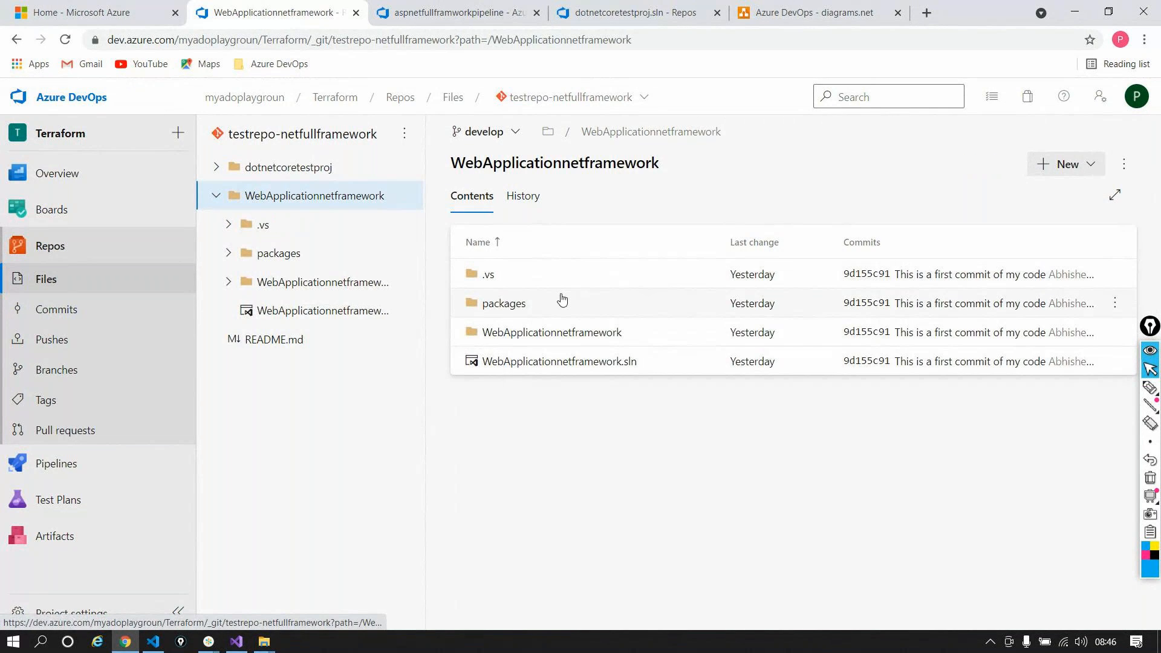
Step: Enable the continuous integration trigger for aspnetfullframworkpipeline on the develop branch and save the pipeline without queueing it
mouse_move(112, 475)
click(219, 483)
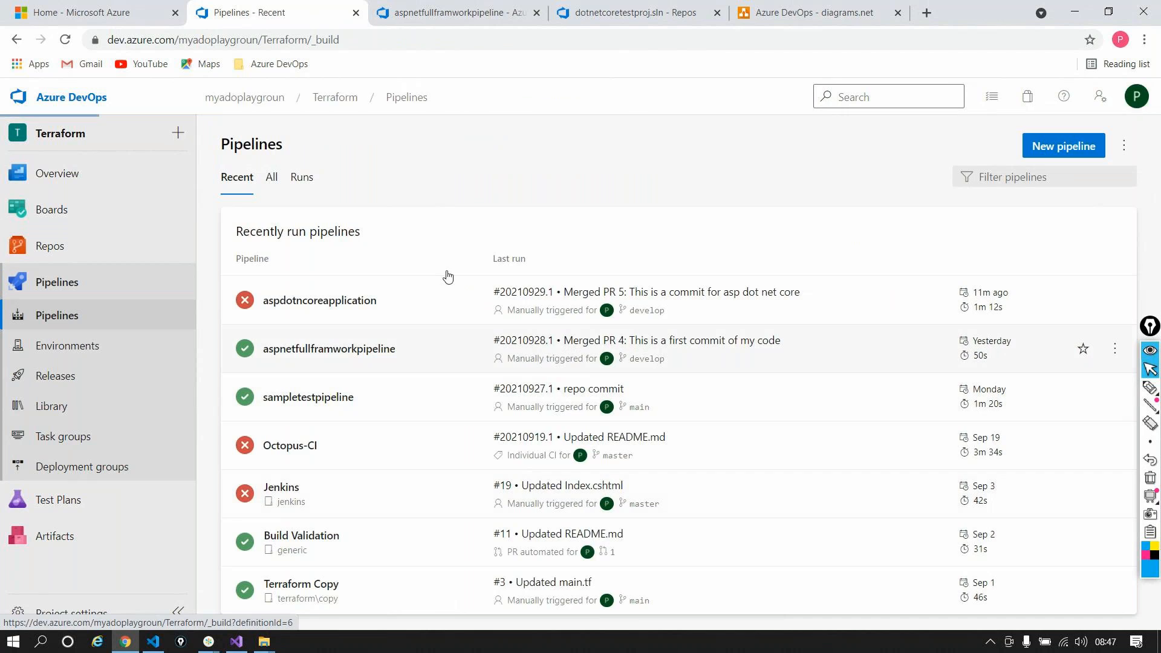
click(447, 345)
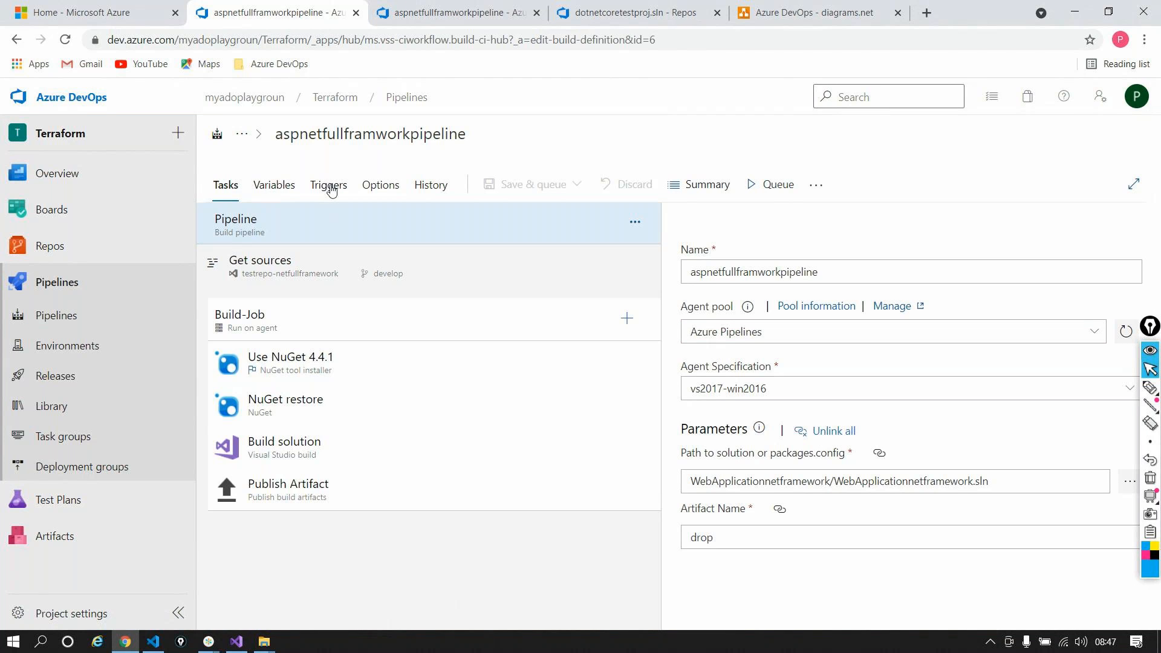
click(331, 189)
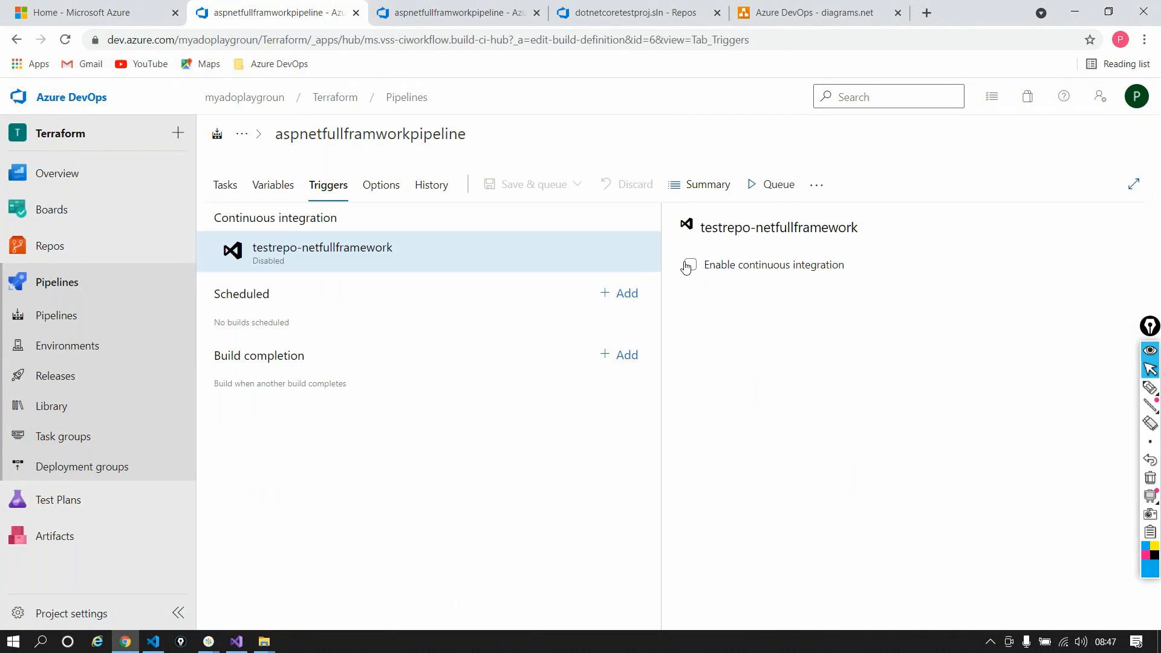
click(689, 265)
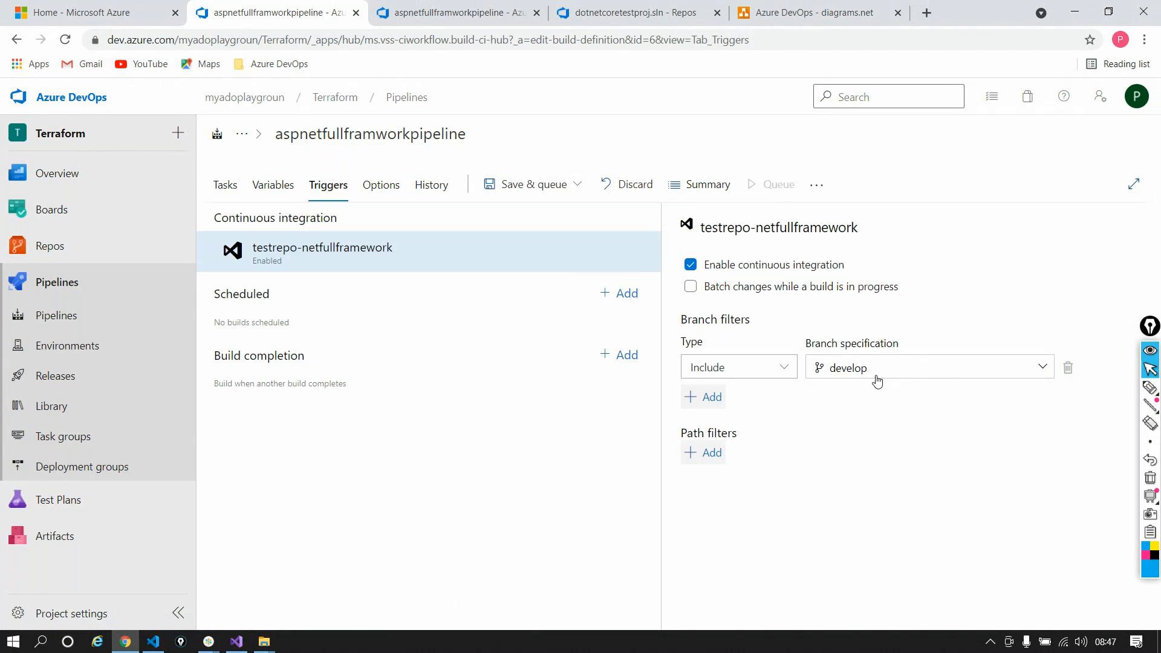
click(542, 185)
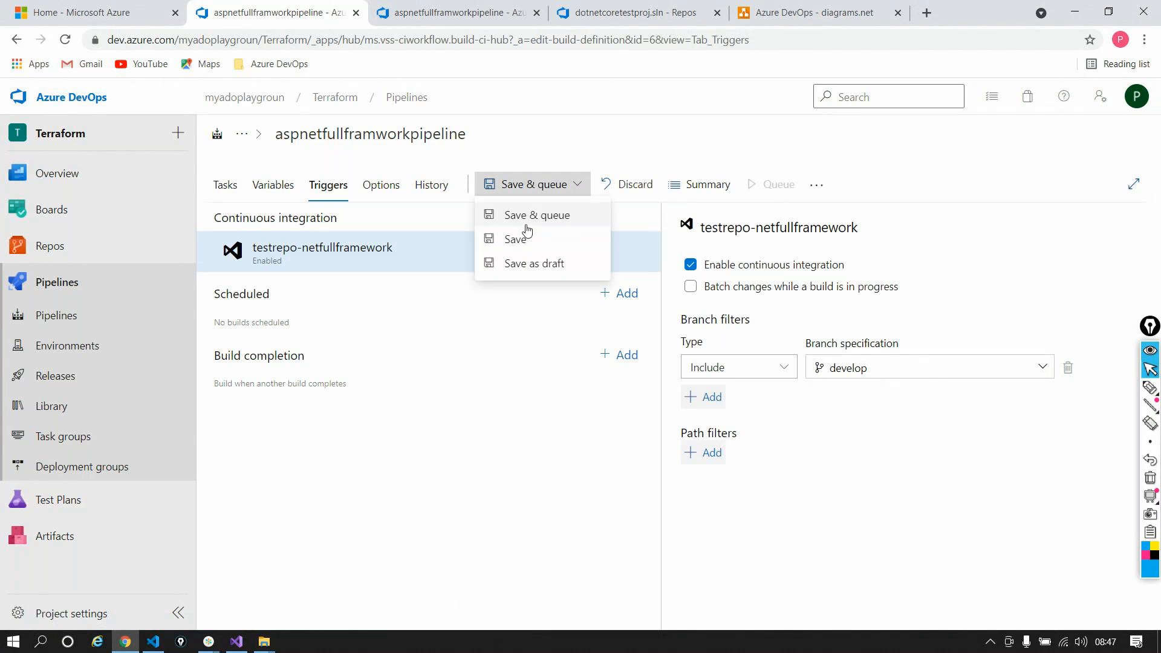
click(525, 240)
key(Return)
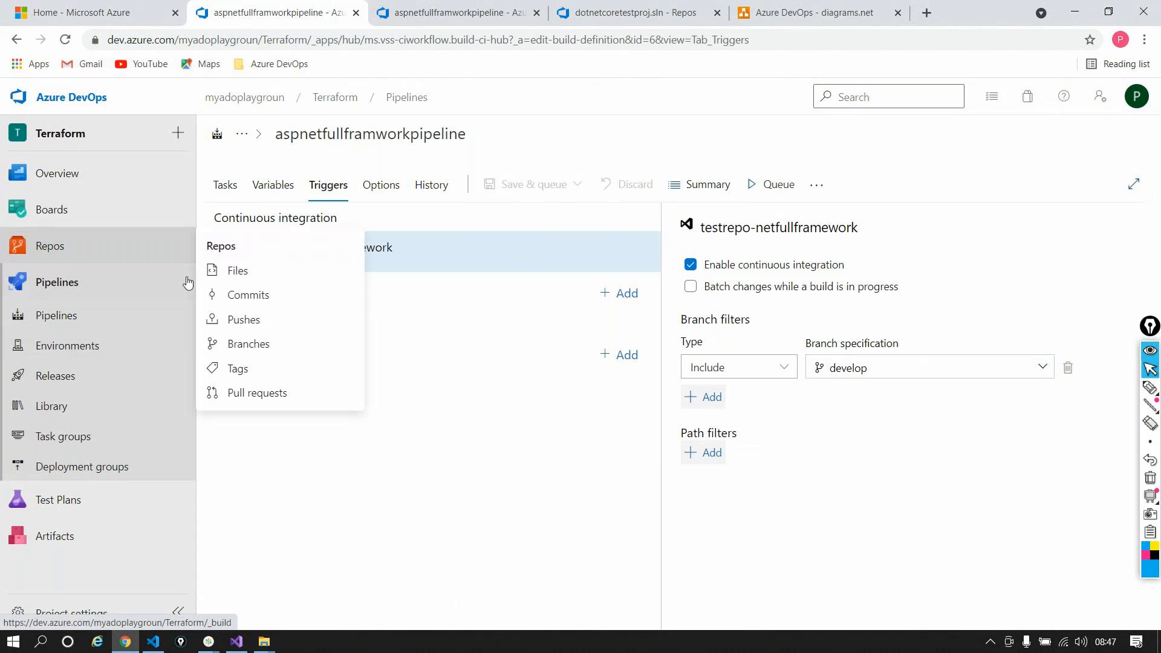
Step: Return to the testrepo-netfullframework repository files and open README.md on the develop branch
click(230, 273)
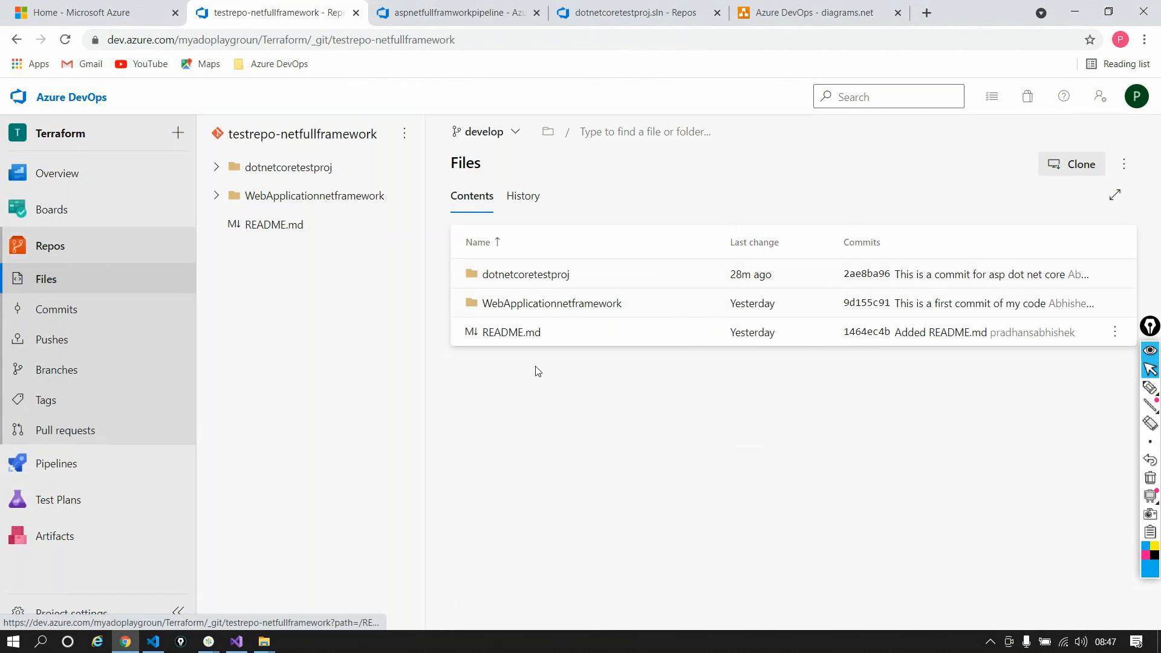
click(544, 303)
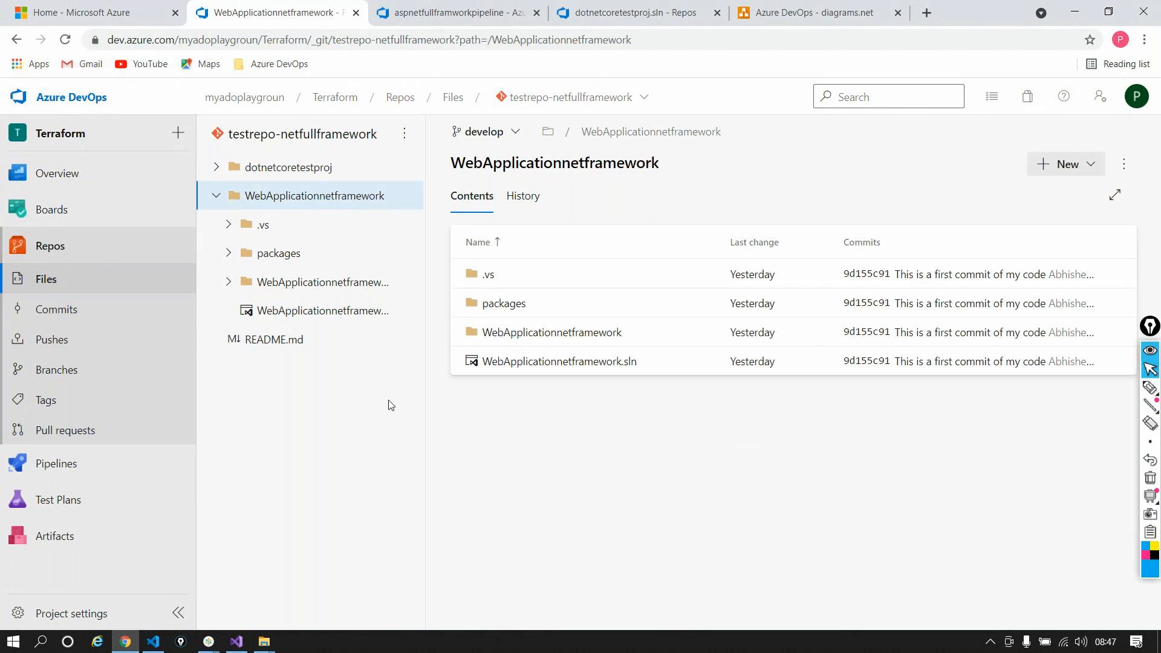
click(221, 349)
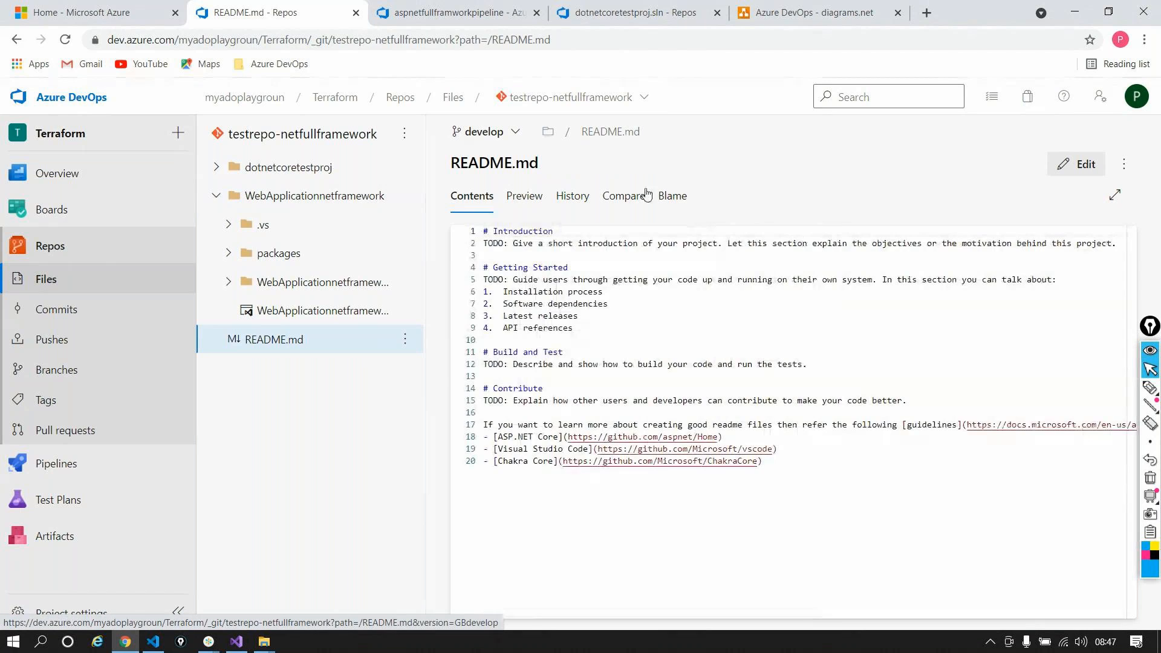
click(773, 472)
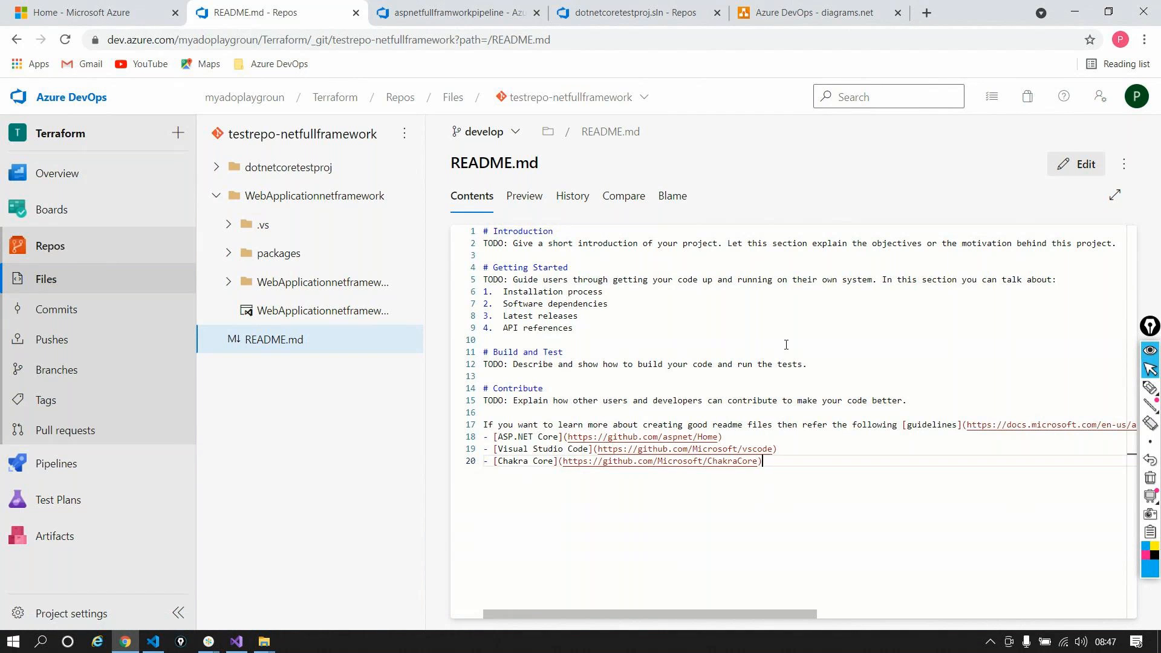
Step: Create a new branch named feature/samplecommit based on develop
click(508, 132)
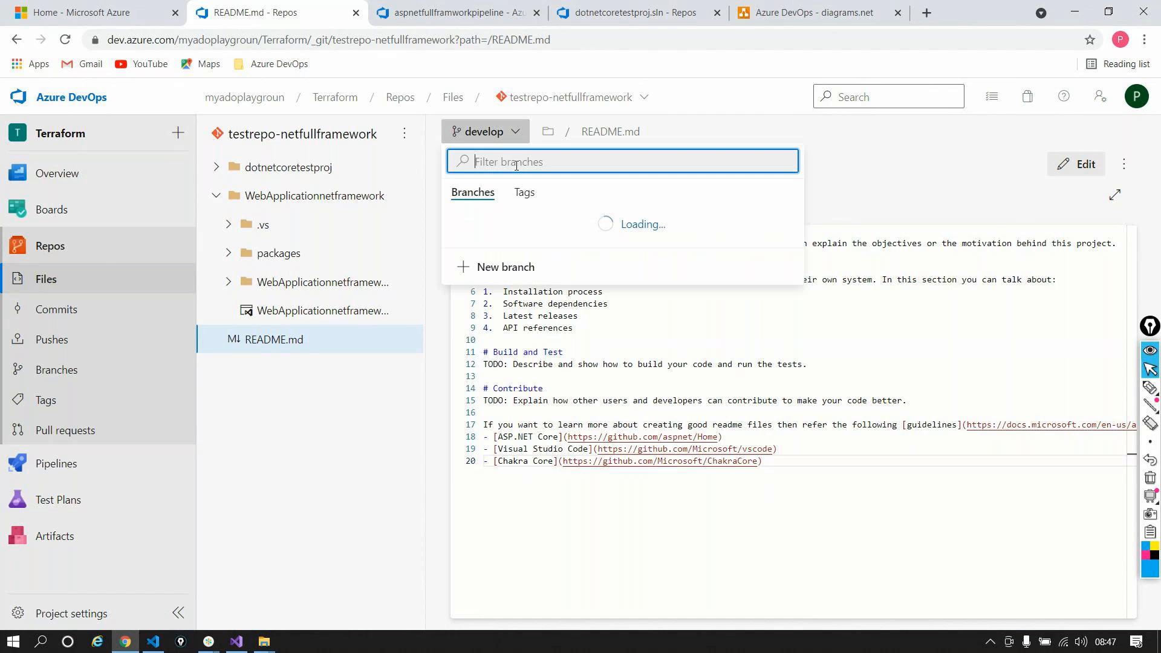
click(484, 307)
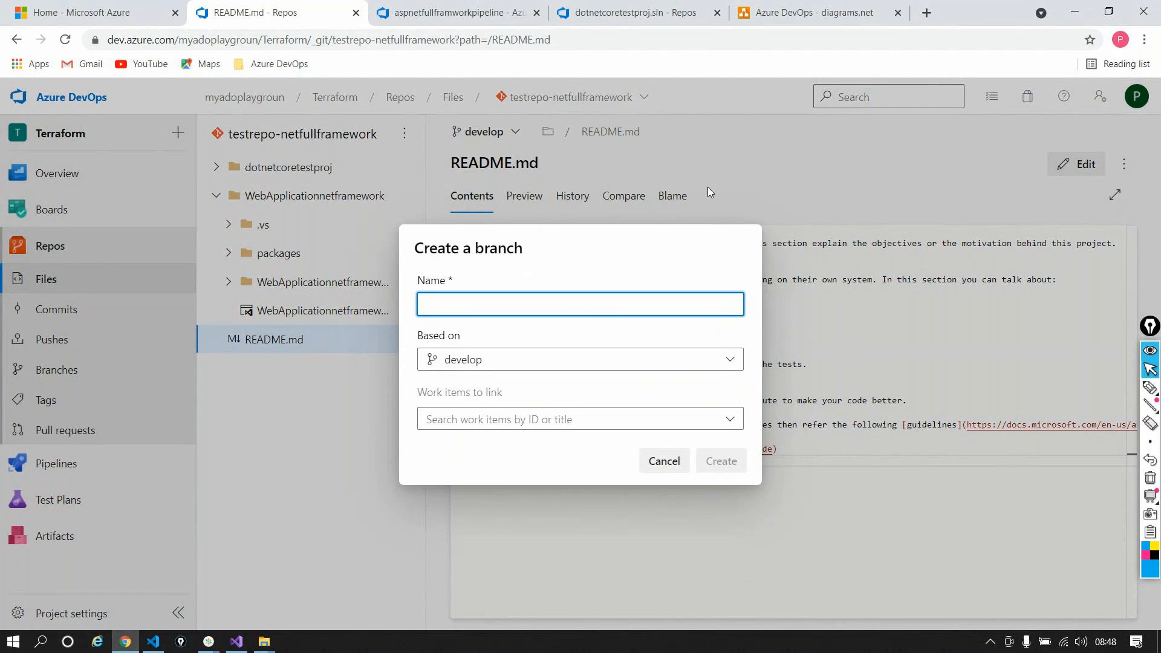
text(feati)
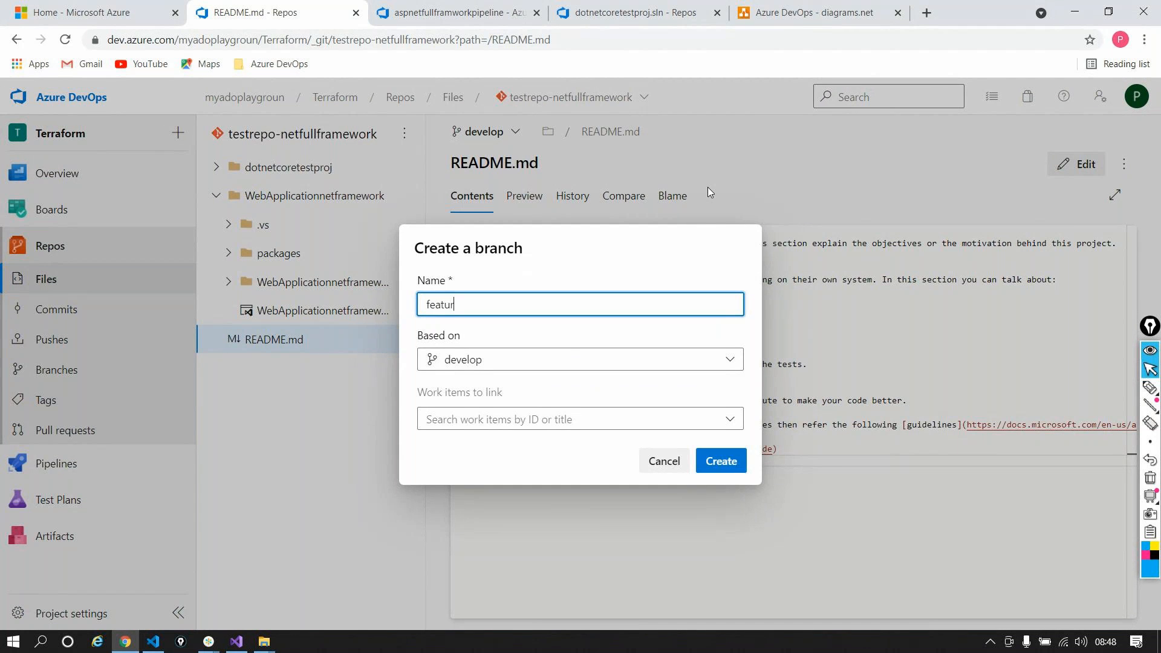
text(re/a)
text(amp)
text(ple)
text(commit)
key(Return)
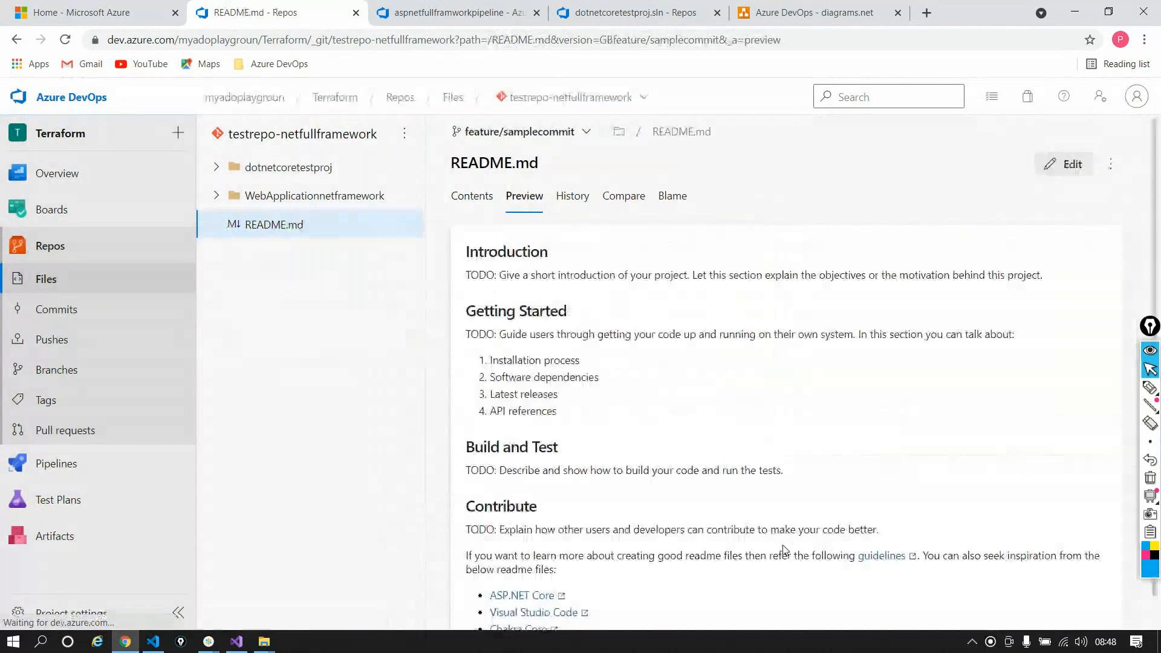
Step: Add the line "This is a sample commit to test the CI" at the end of README.md and commit it to feature/samplecommit
click(1055, 162)
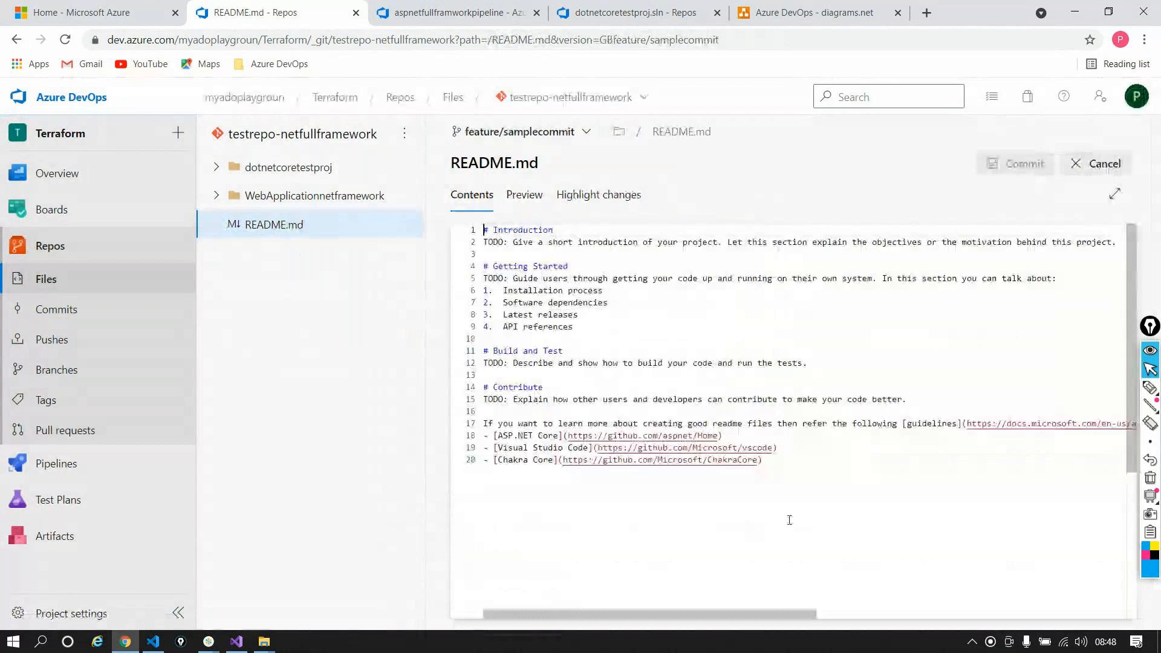
scroll(789, 520, down, 1)
click(807, 417)
key(Return)
key(Return)
key(Return)
text(This is a sample )
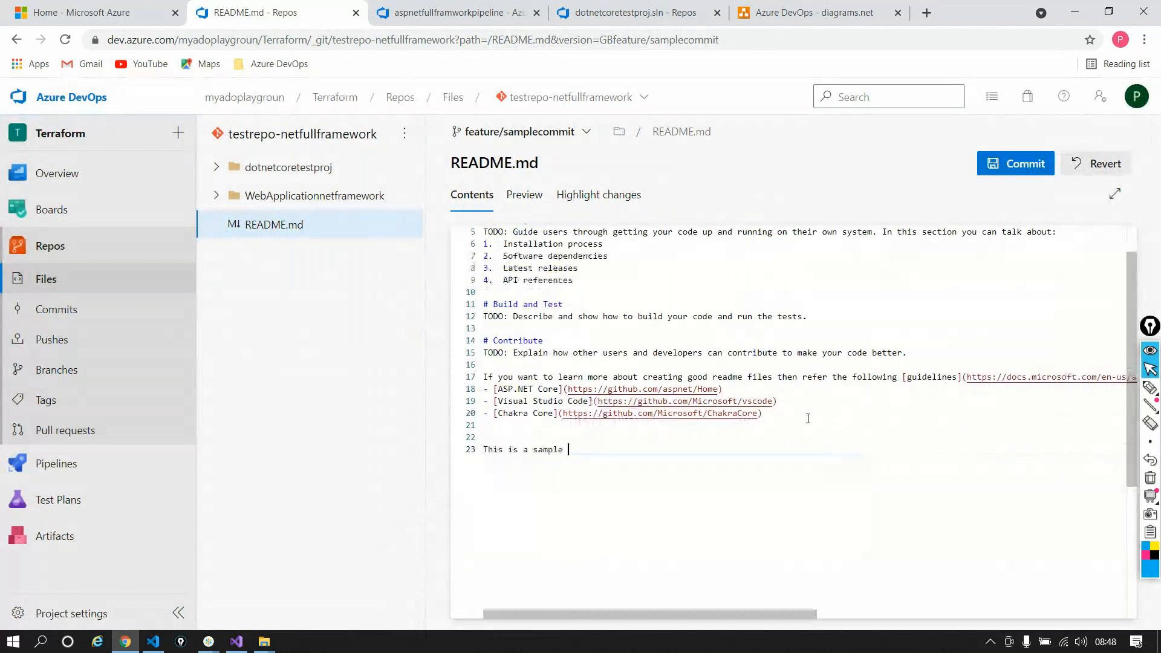
text(commiy )
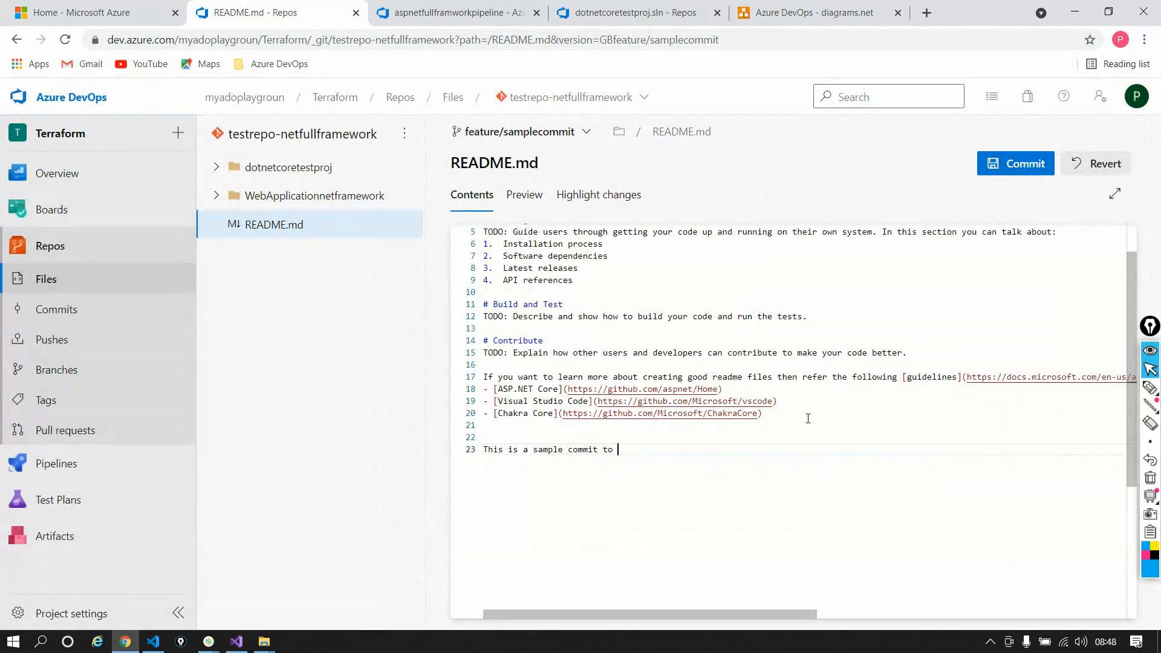
text(test tge CI)
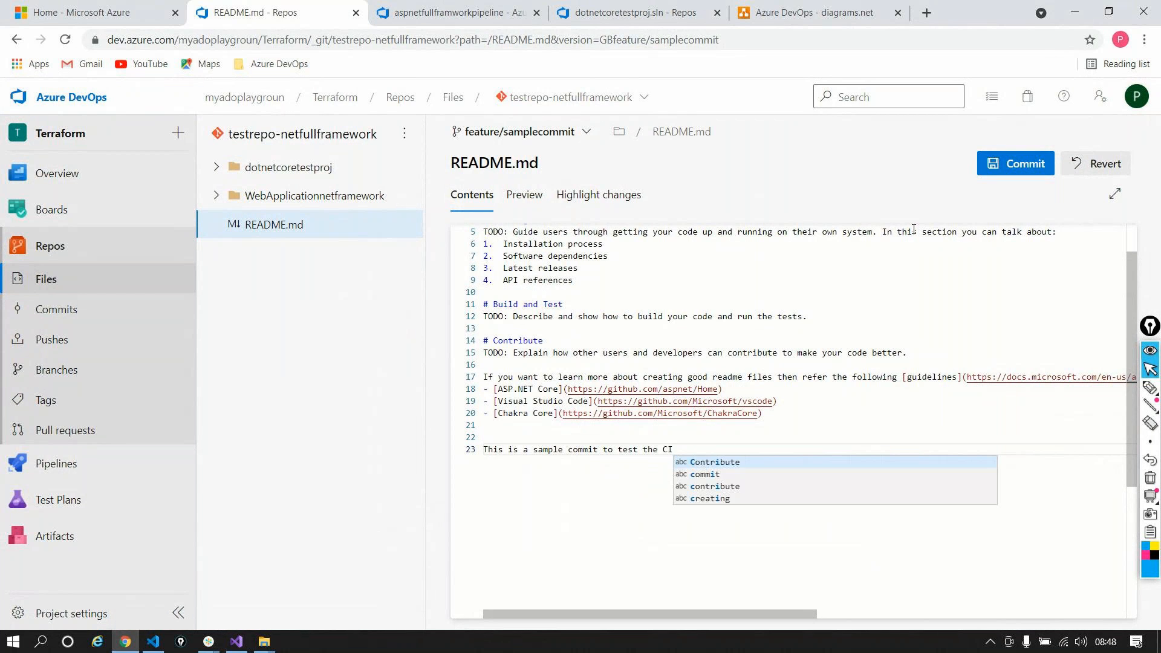
click(1015, 163)
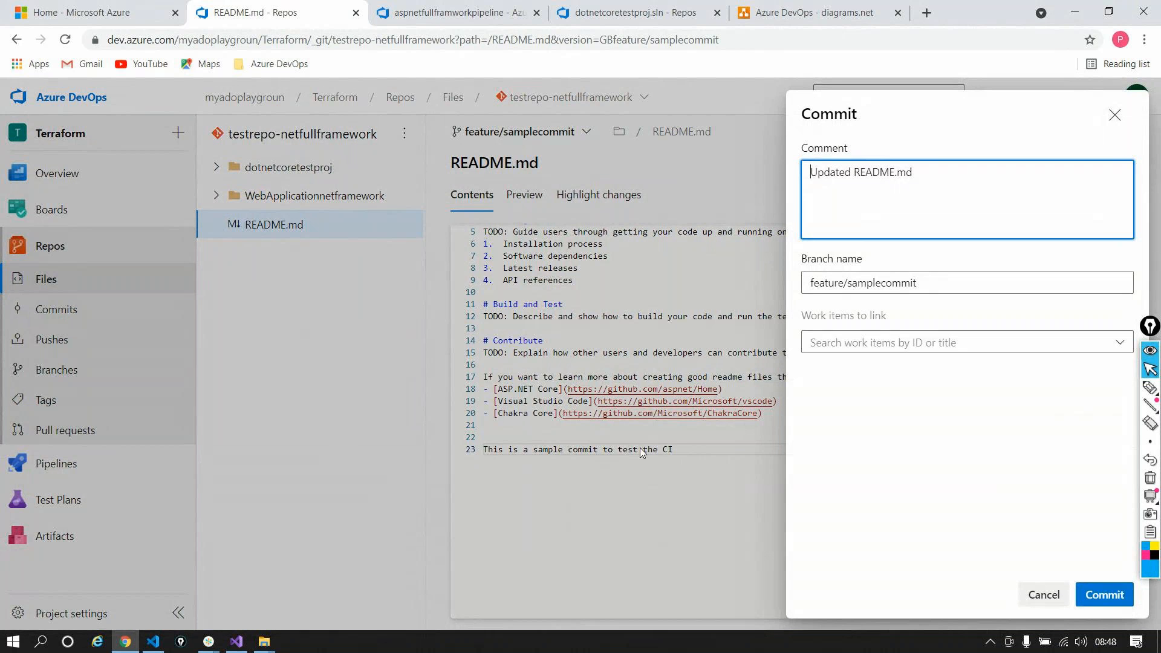
click(1104, 595)
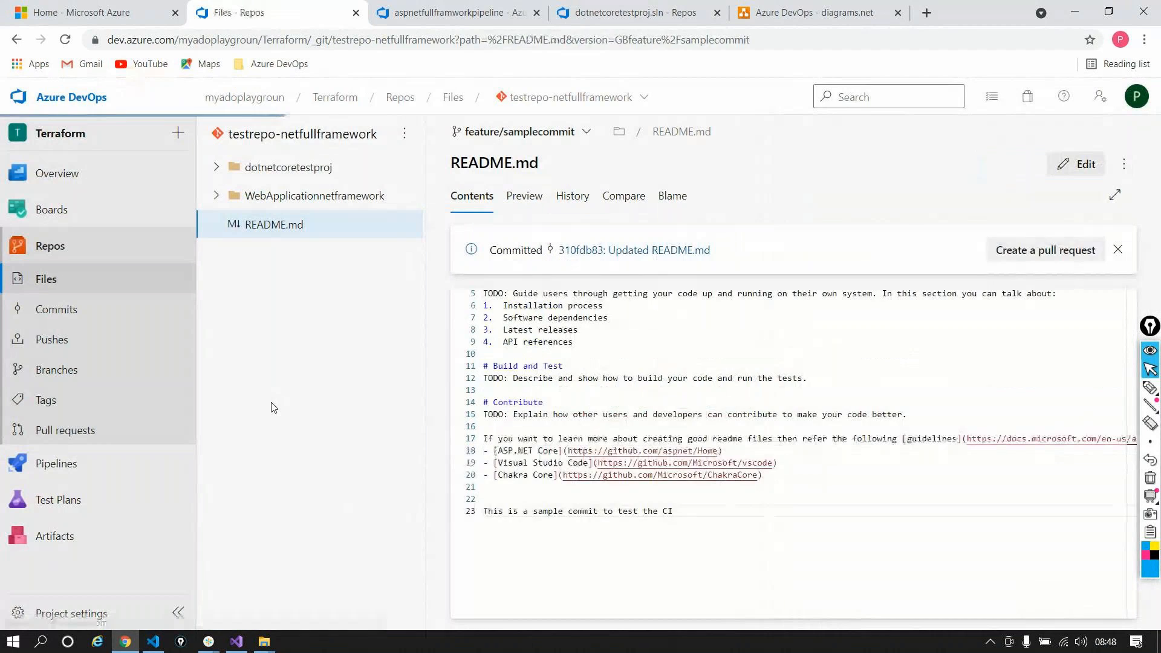
Step: Open the project's pipelines in a separate browser tab and show the runs of aspnetfullframworkpipeline
mouse_move(89, 469)
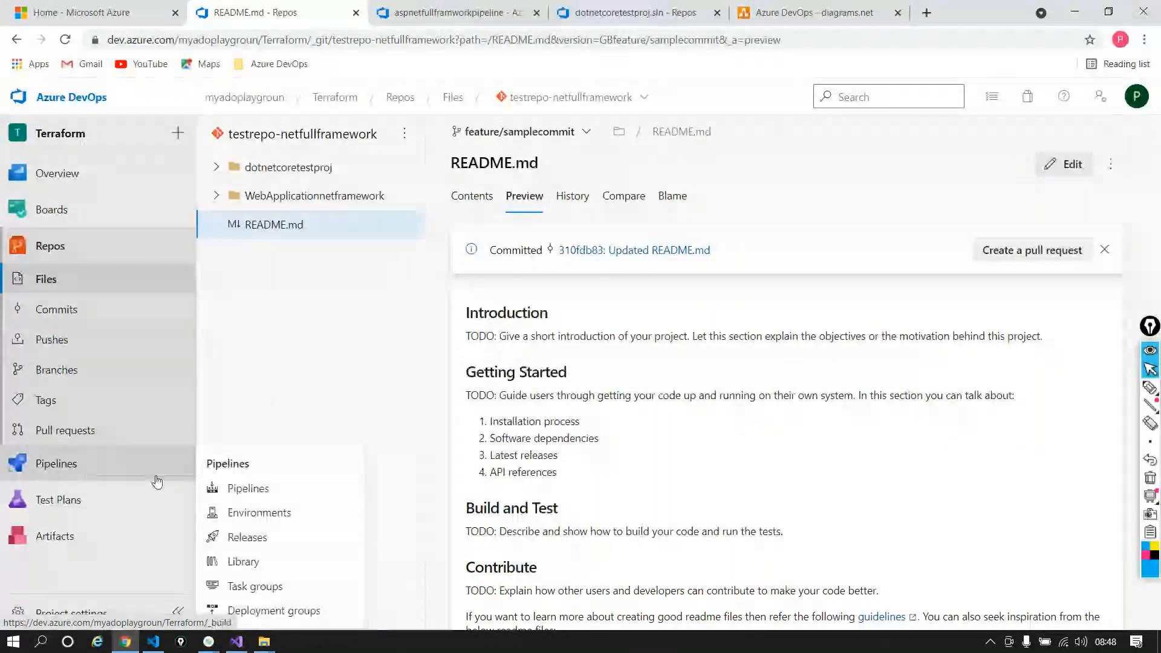
right_click(242, 486)
click(302, 490)
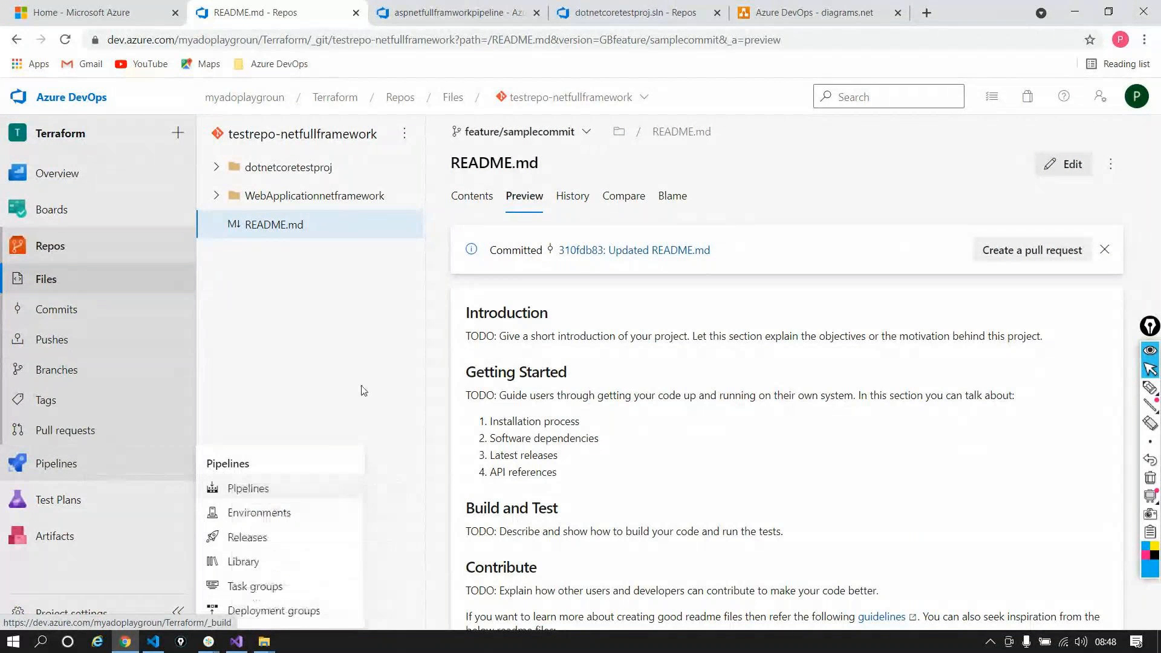
click(379, 17)
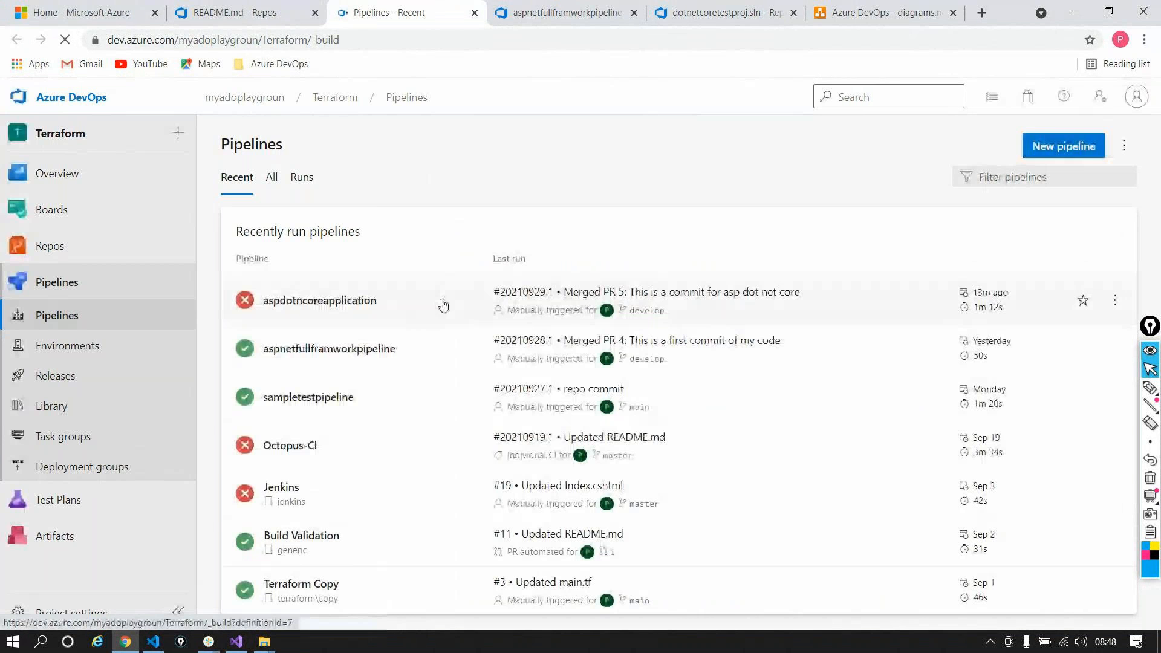
click(403, 351)
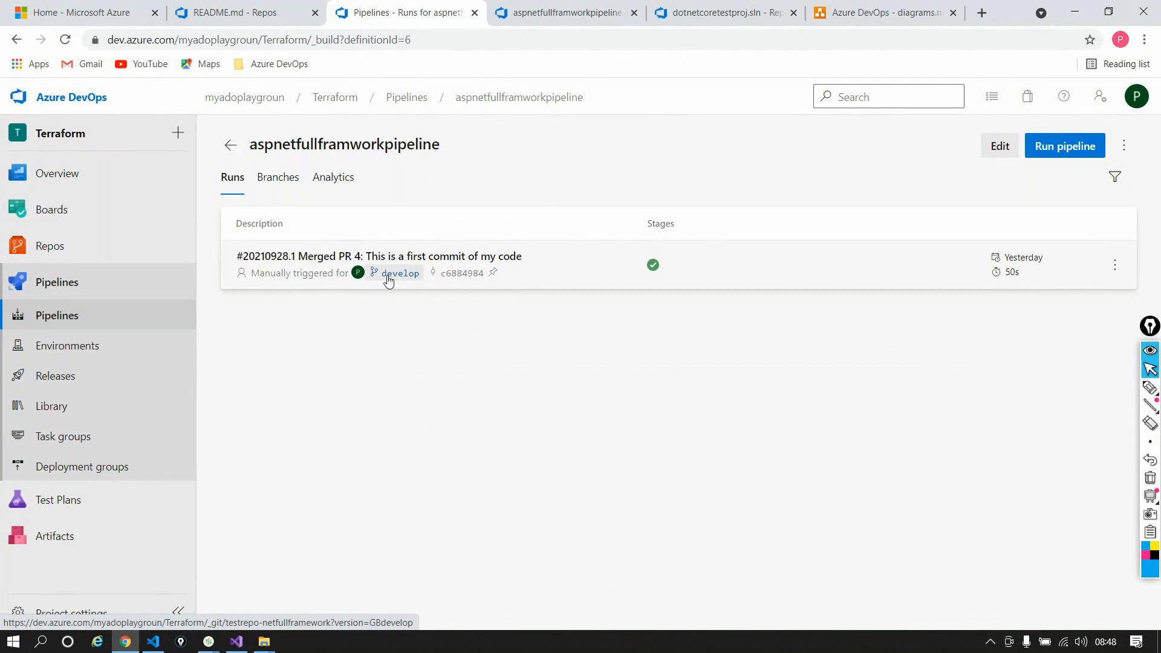
Step: Create a pull request from feature/samplecommit into develop and complete it as Merge (no fast forward), deleting the source branch after merging
click(268, 18)
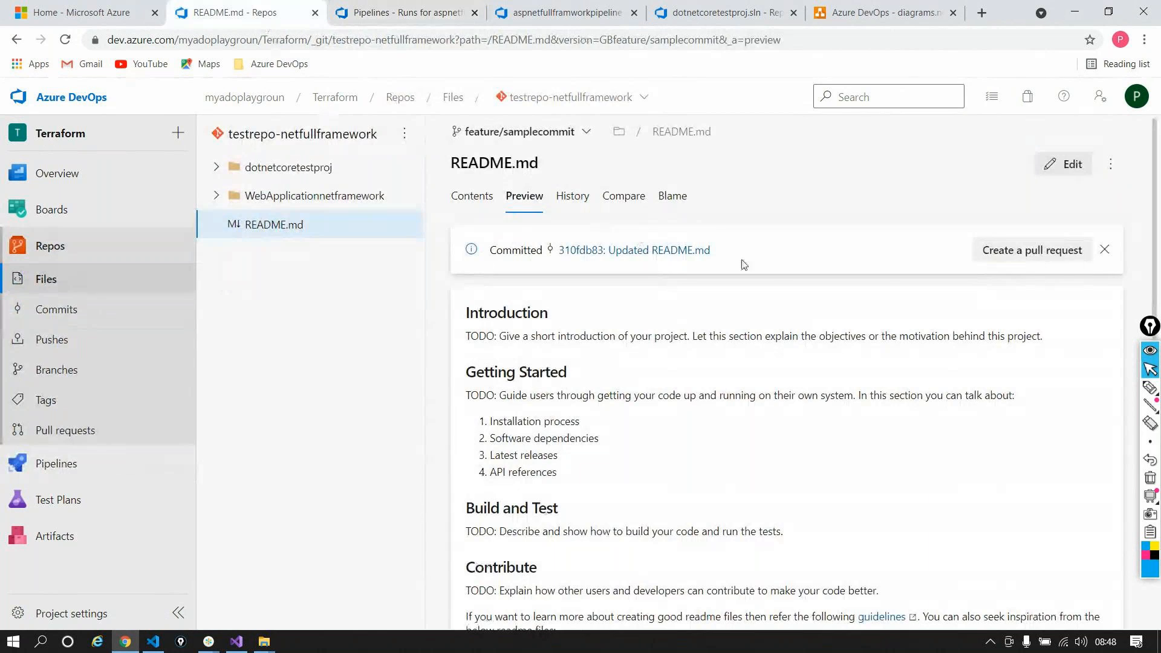
click(1028, 248)
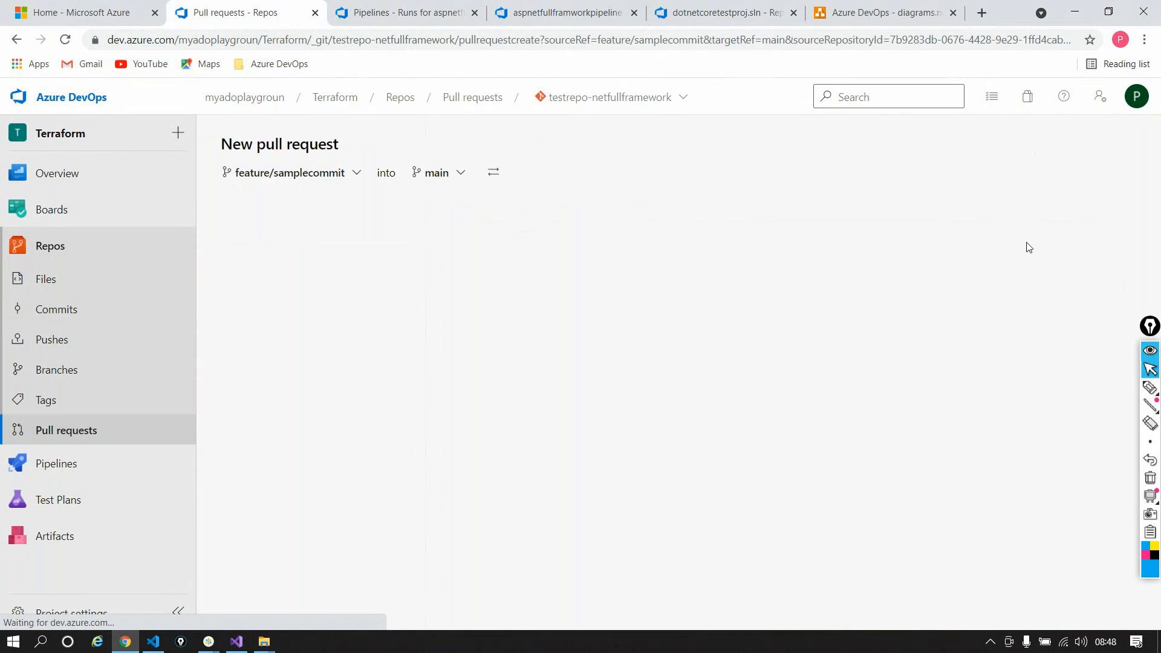
click(438, 172)
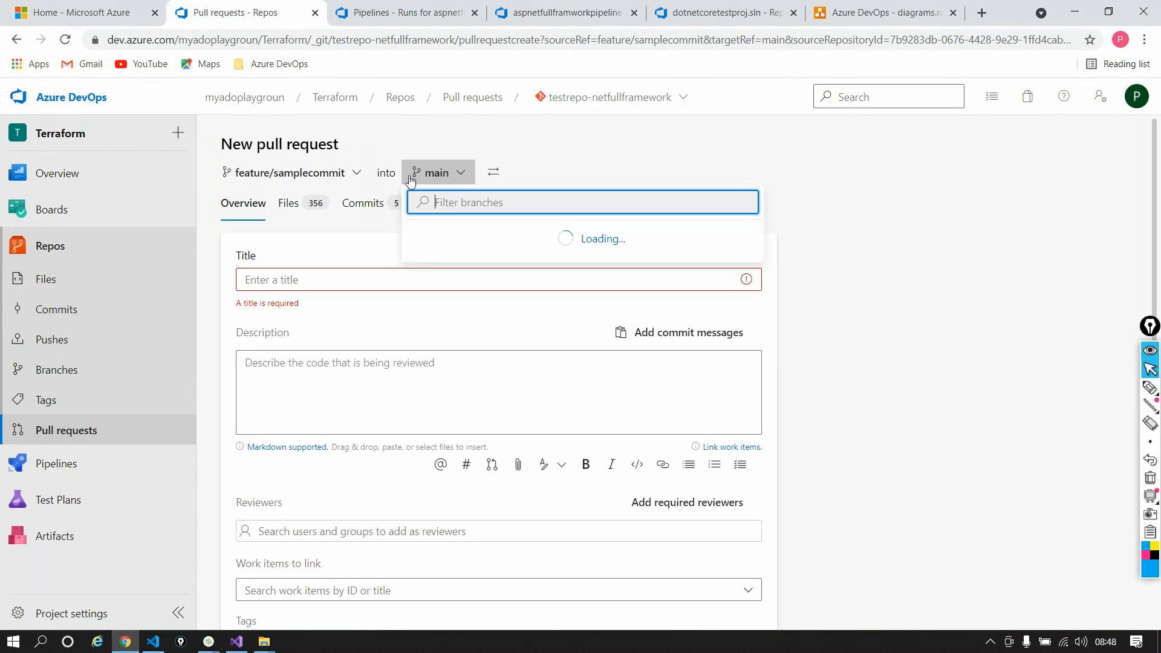
click(492, 266)
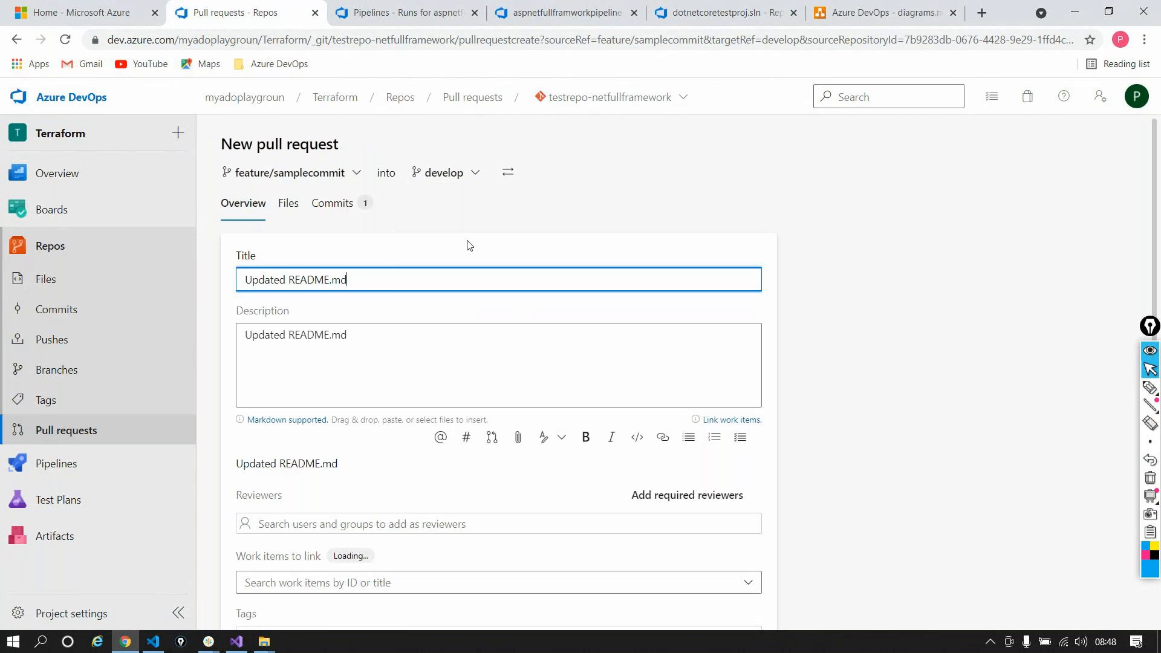
scroll(459, 399, down, 2)
click(711, 592)
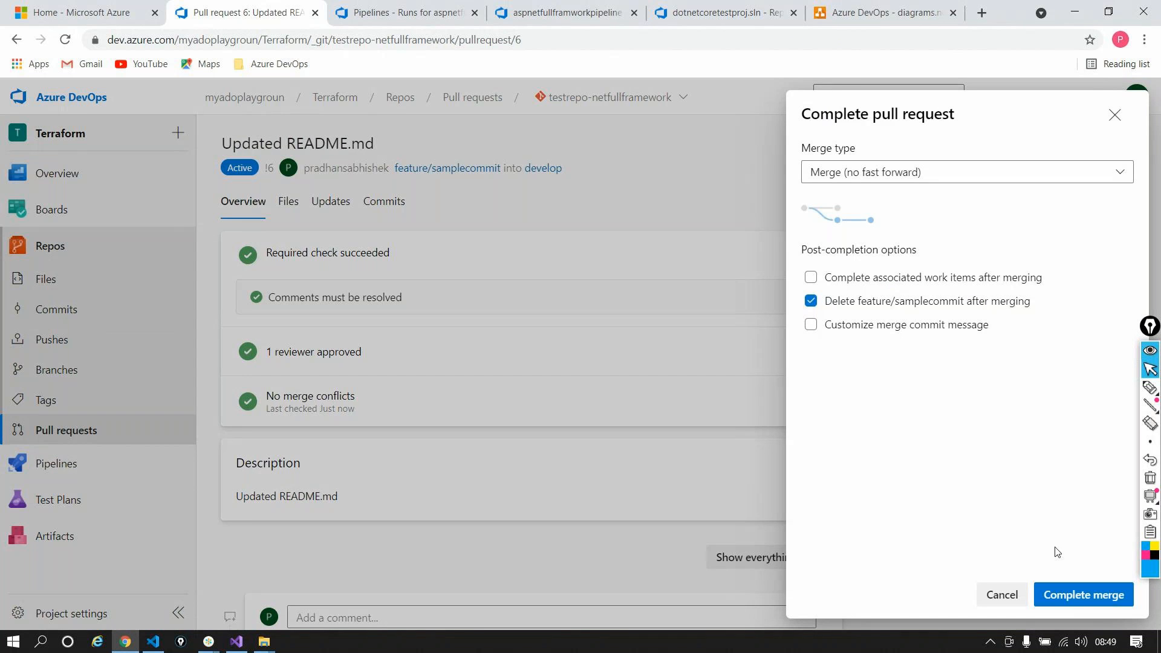
click(1064, 596)
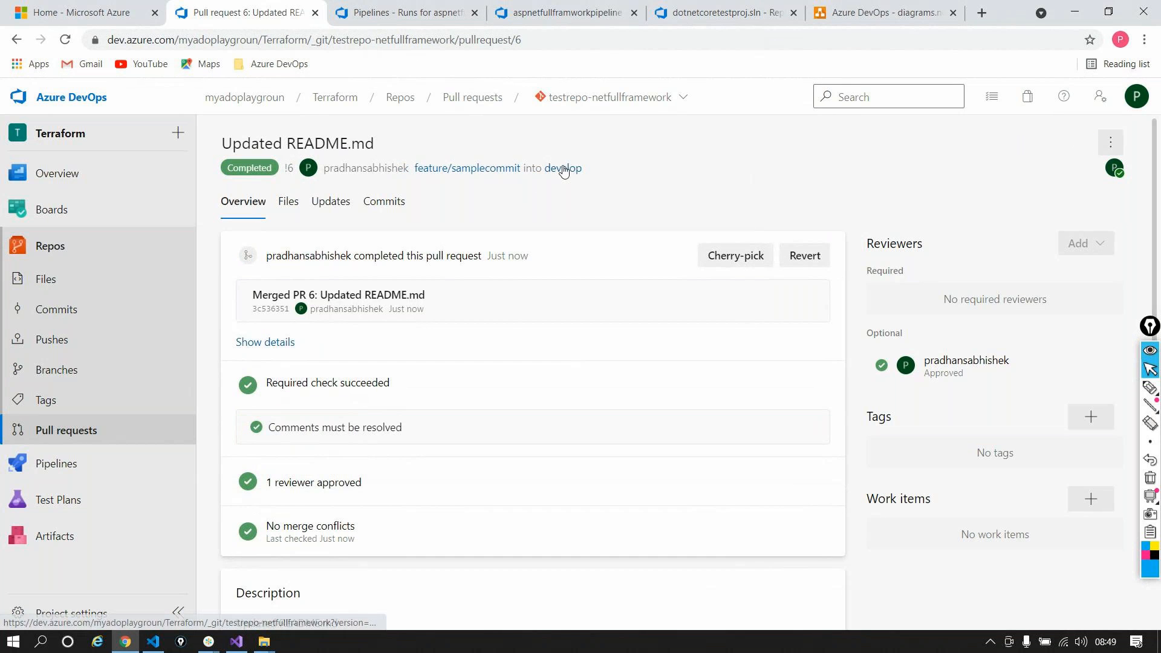
Step: Refresh the aspnetfullframworkpipeline runs, check the develop branch files, and examine the Build-Job log of the run for the merged pull request
click(411, 13)
click(65, 39)
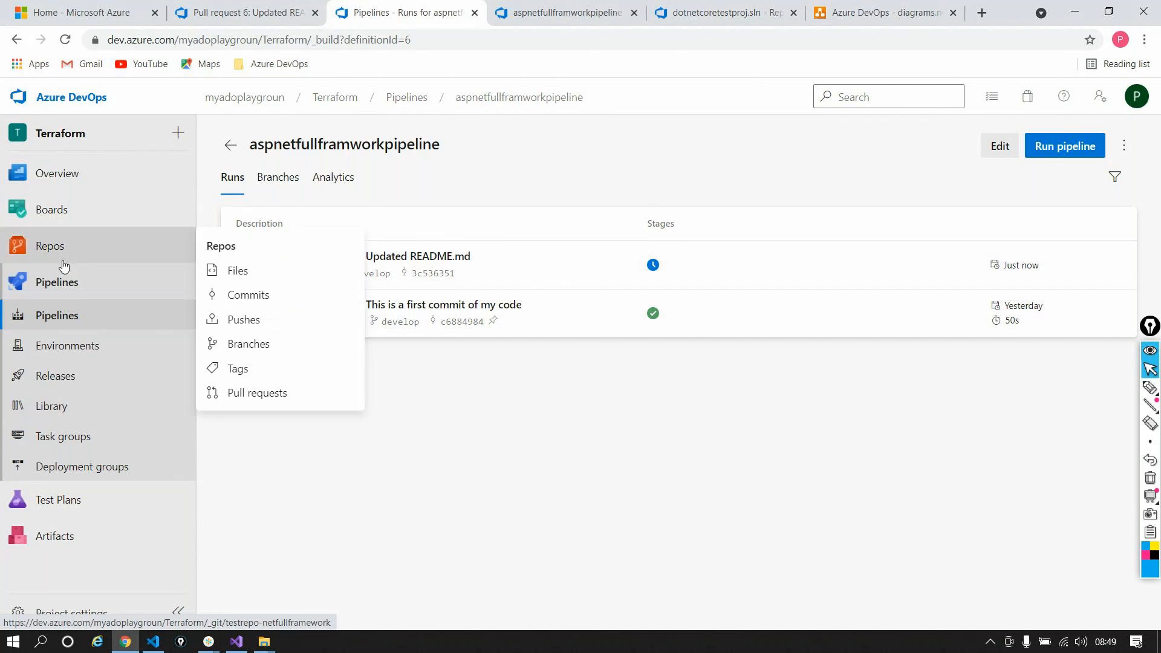
click(216, 20)
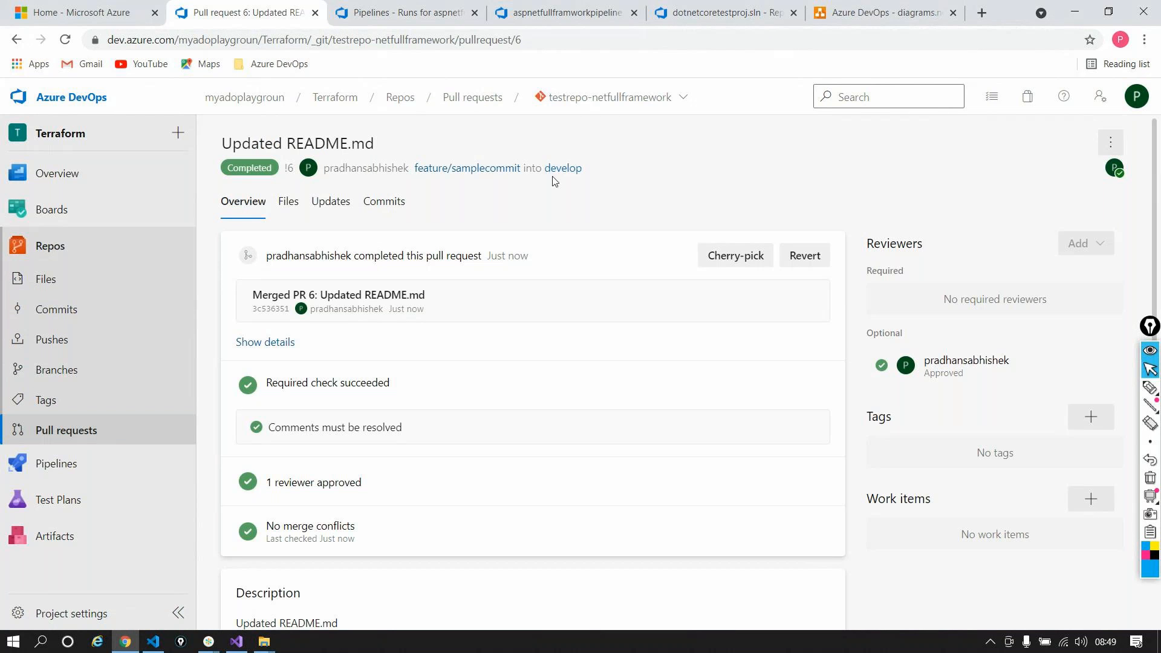
click(562, 168)
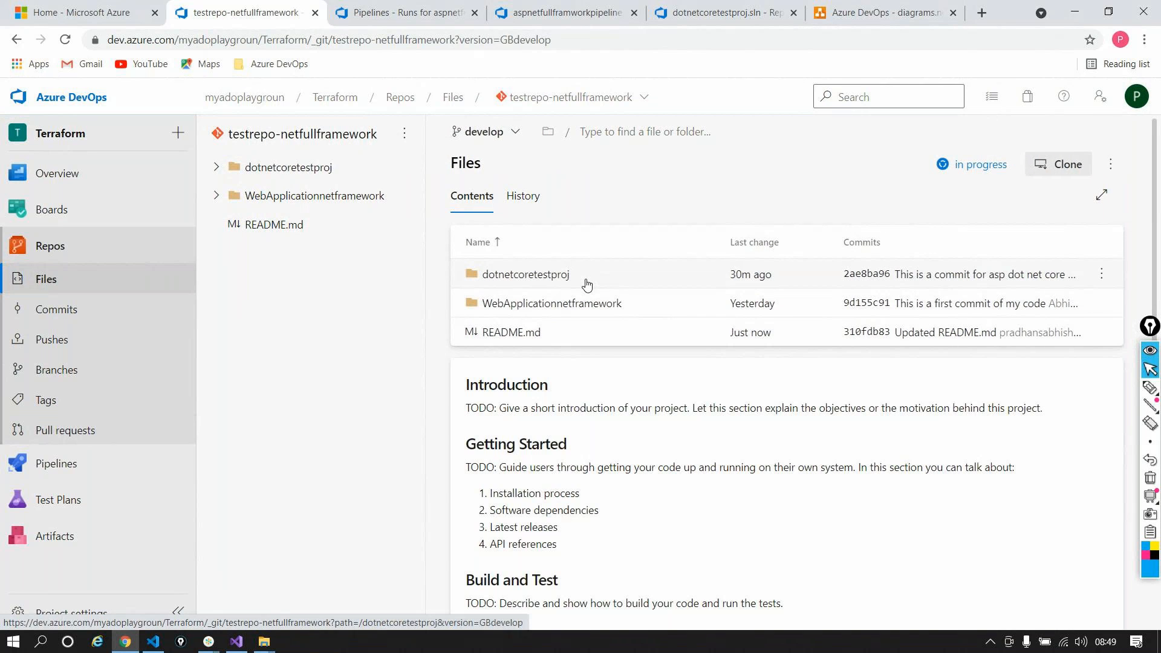
click(399, 12)
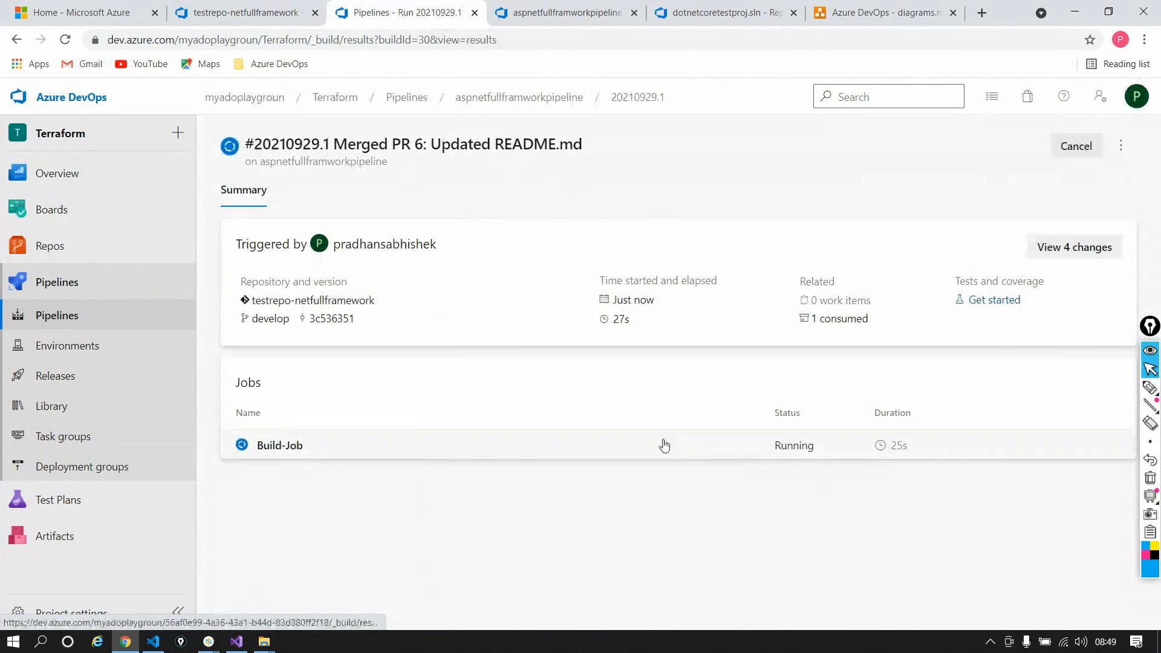
click(476, 459)
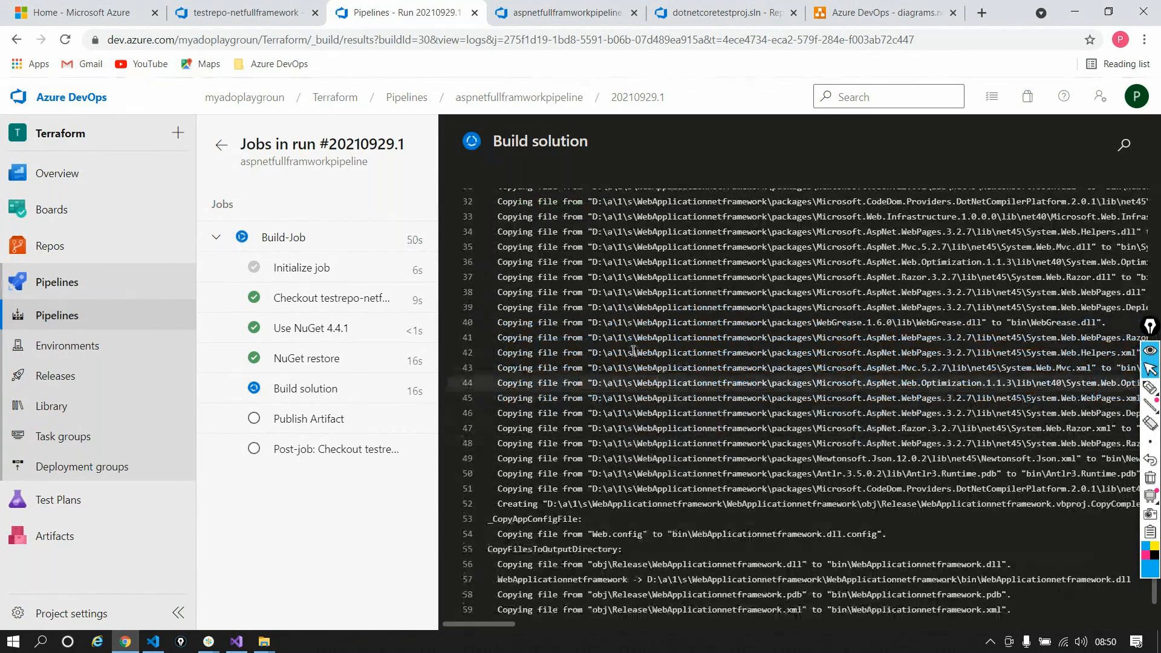
Step: Leave the job log, open aspnetfullframworkpipeline for editing and show its continuous integration trigger settings
click(222, 147)
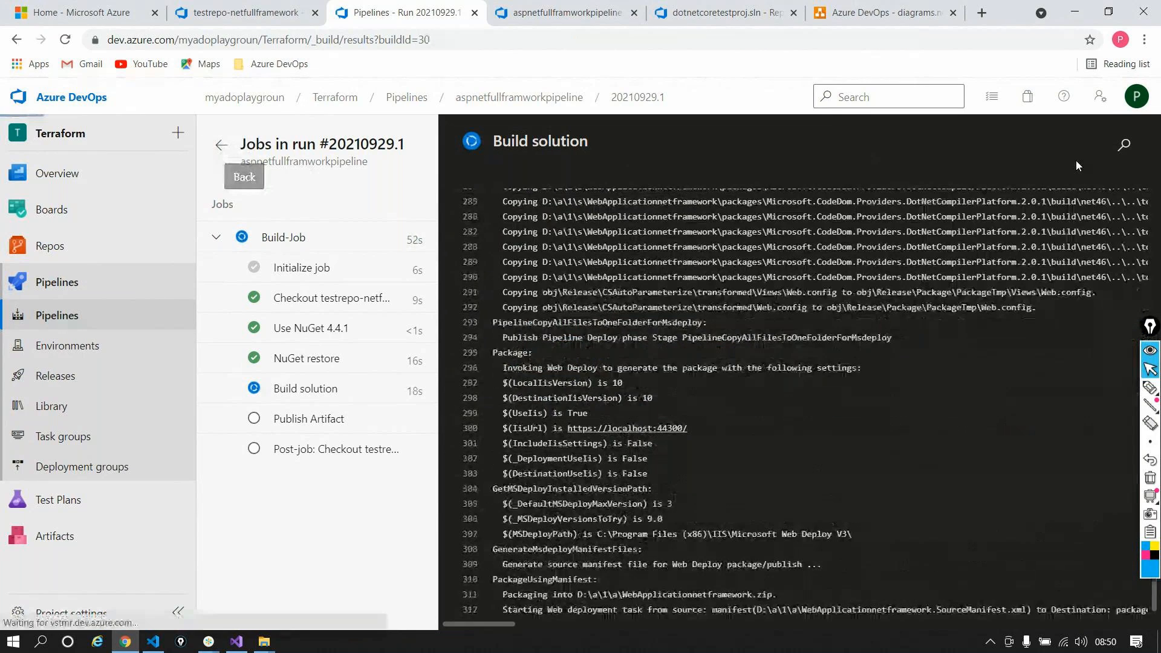
click(1122, 145)
click(1022, 200)
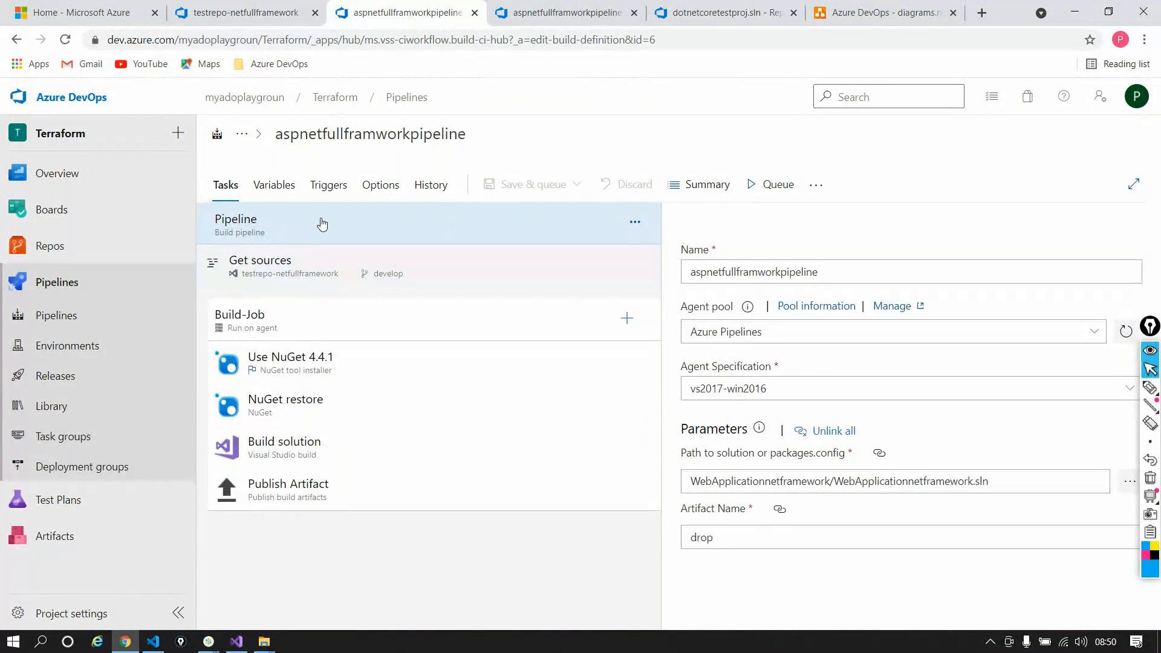
click(325, 191)
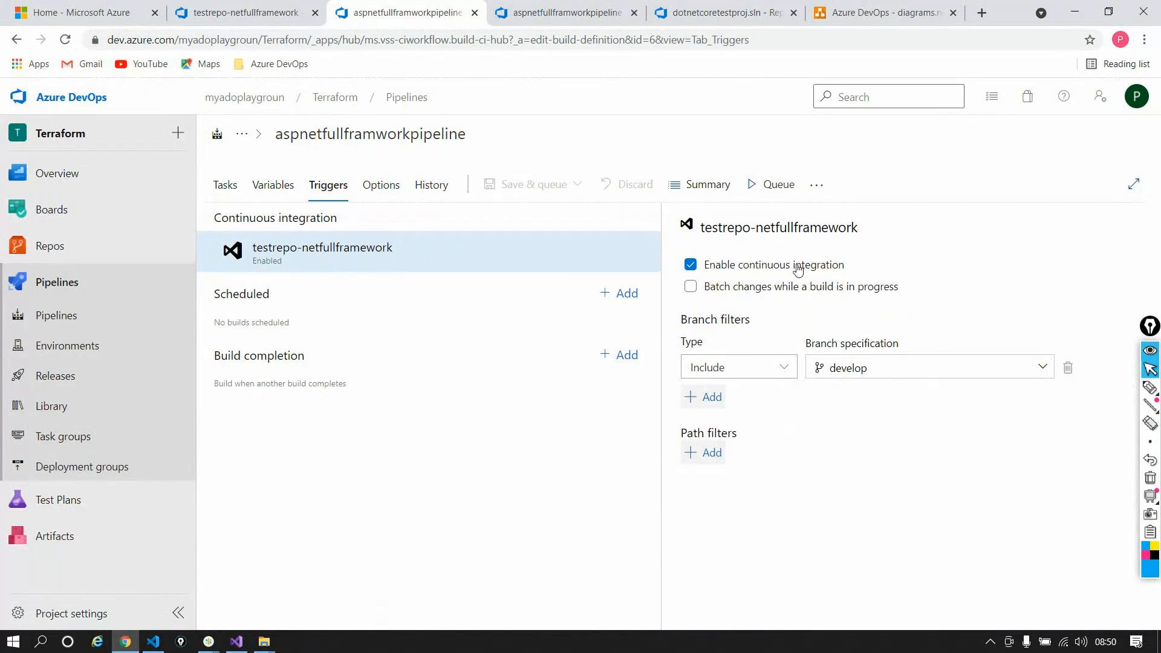
Step: Examine the dotnetcoretestproj folder on the develop branch alongside the pipeline's trigger filters
click(254, 7)
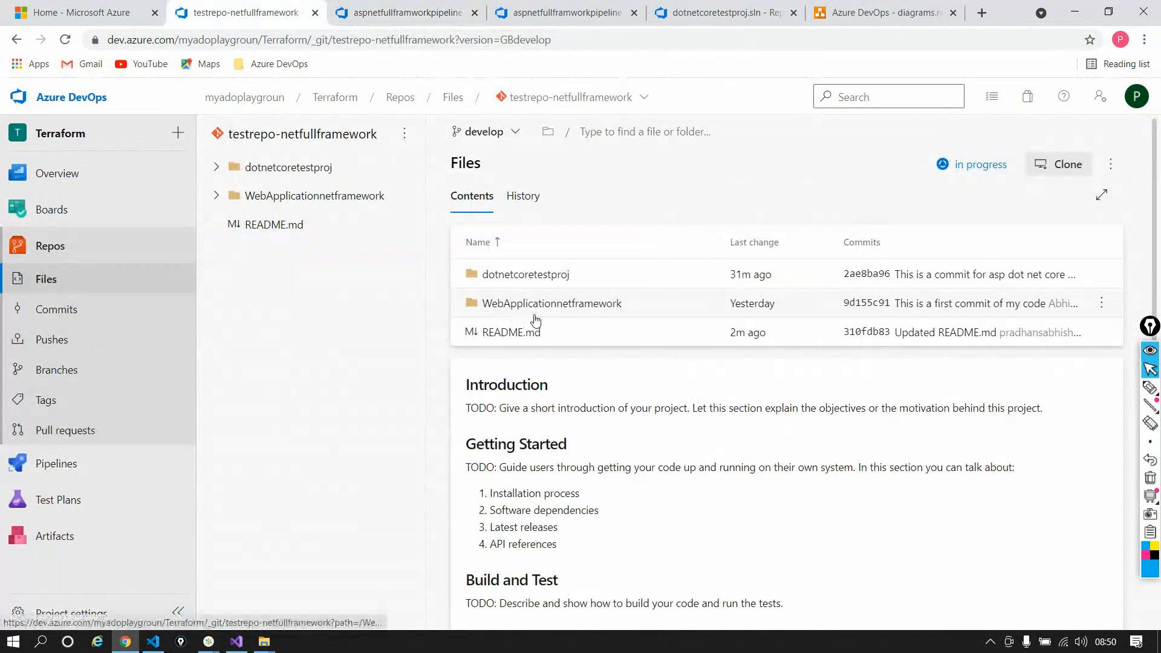
click(519, 279)
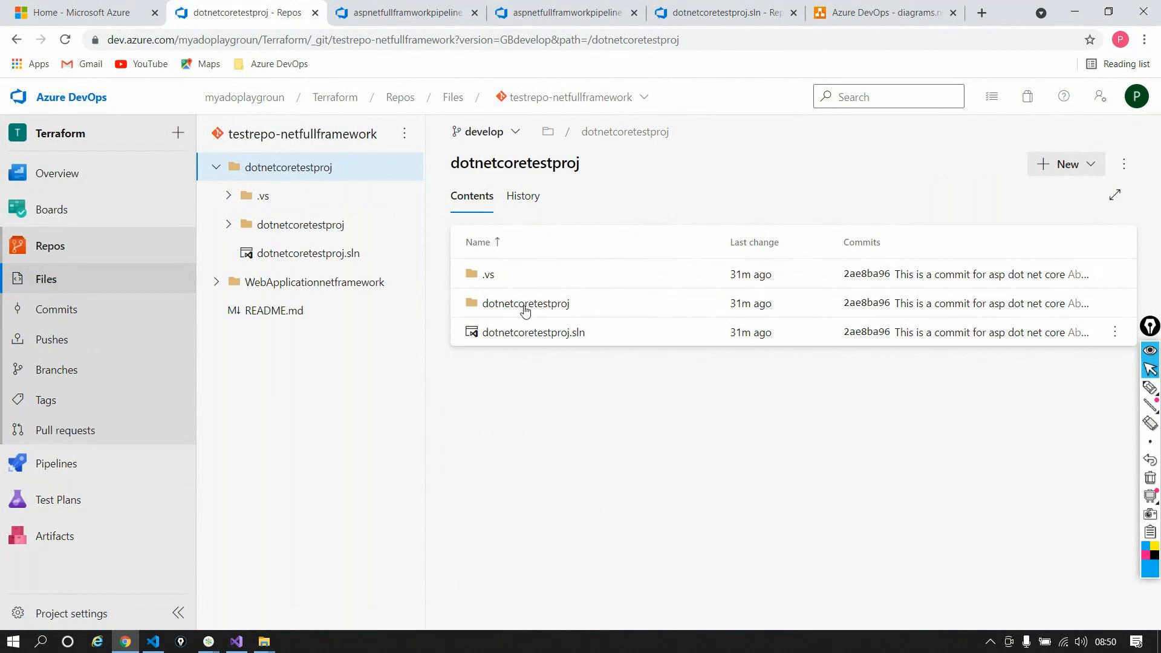
click(397, 13)
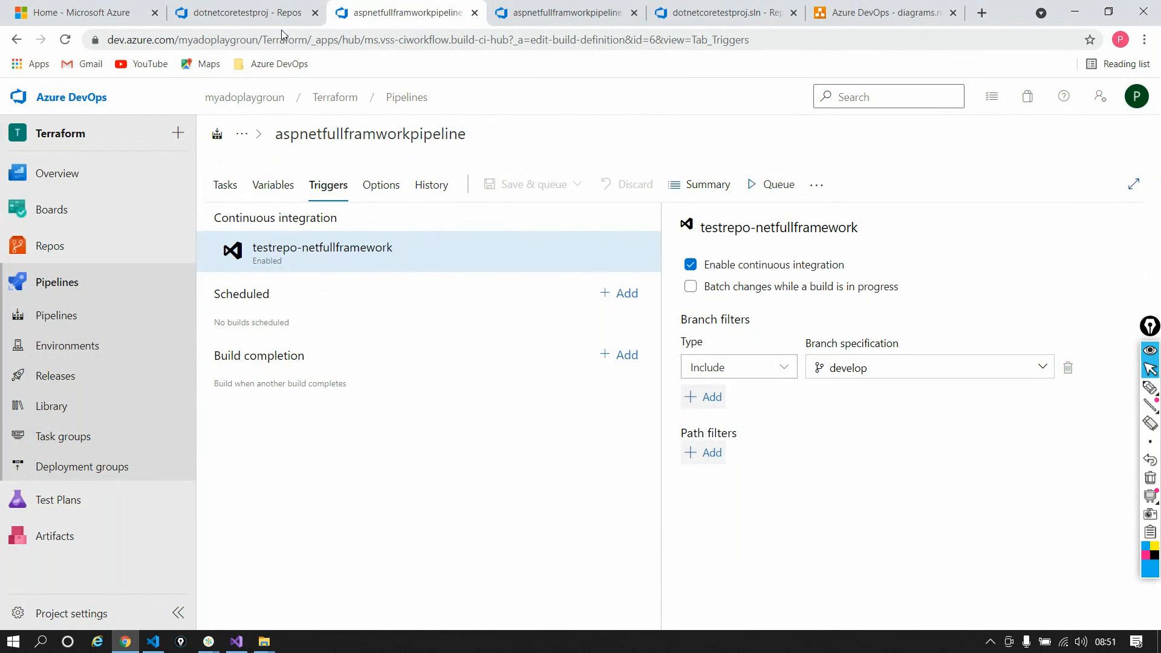
click(225, 14)
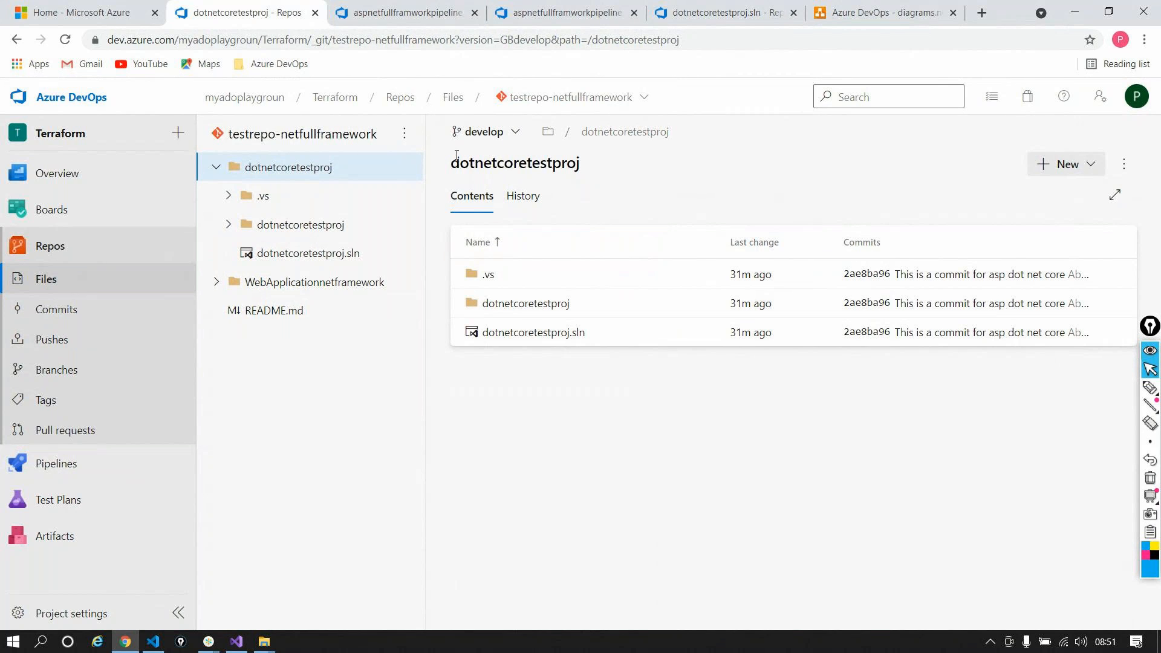
click(215, 167)
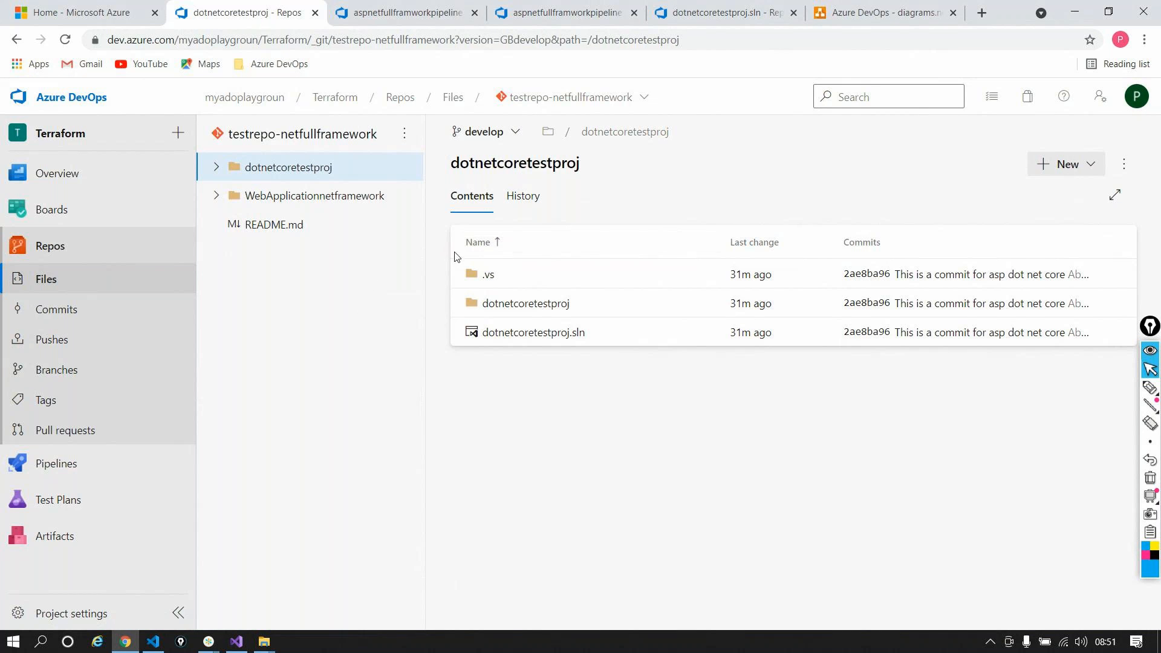
Step: Copy the WebApplicationnetframework folder path from the develop branch and return to the aspnetfullframworkpipeline trigger settings
click(693, 133)
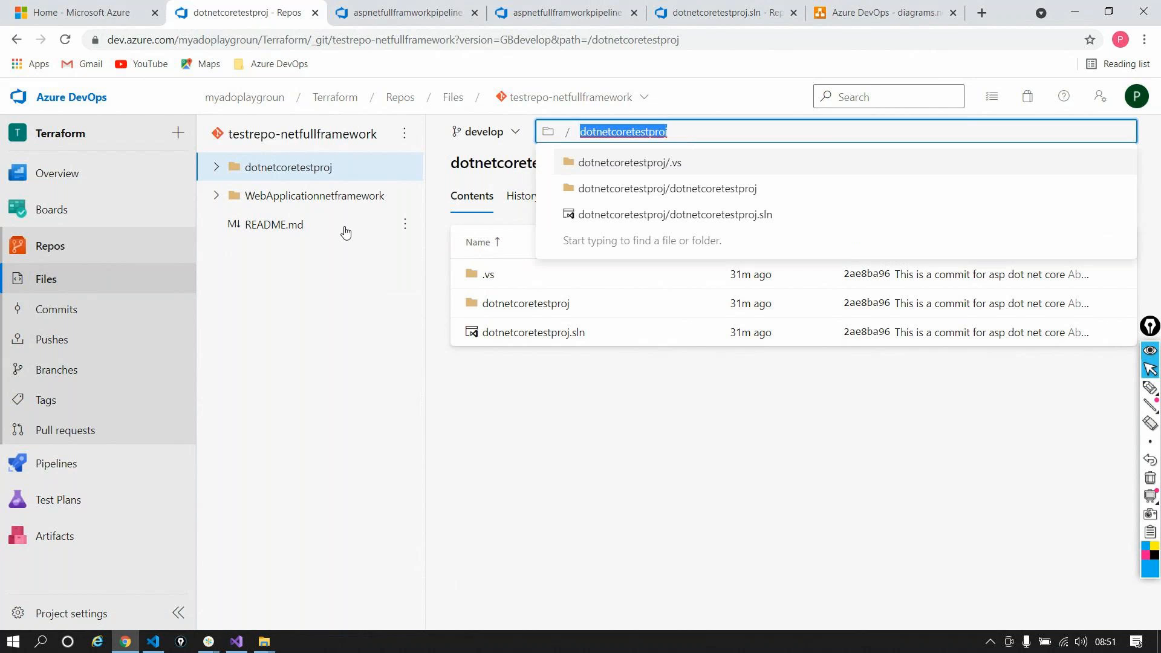
click(275, 196)
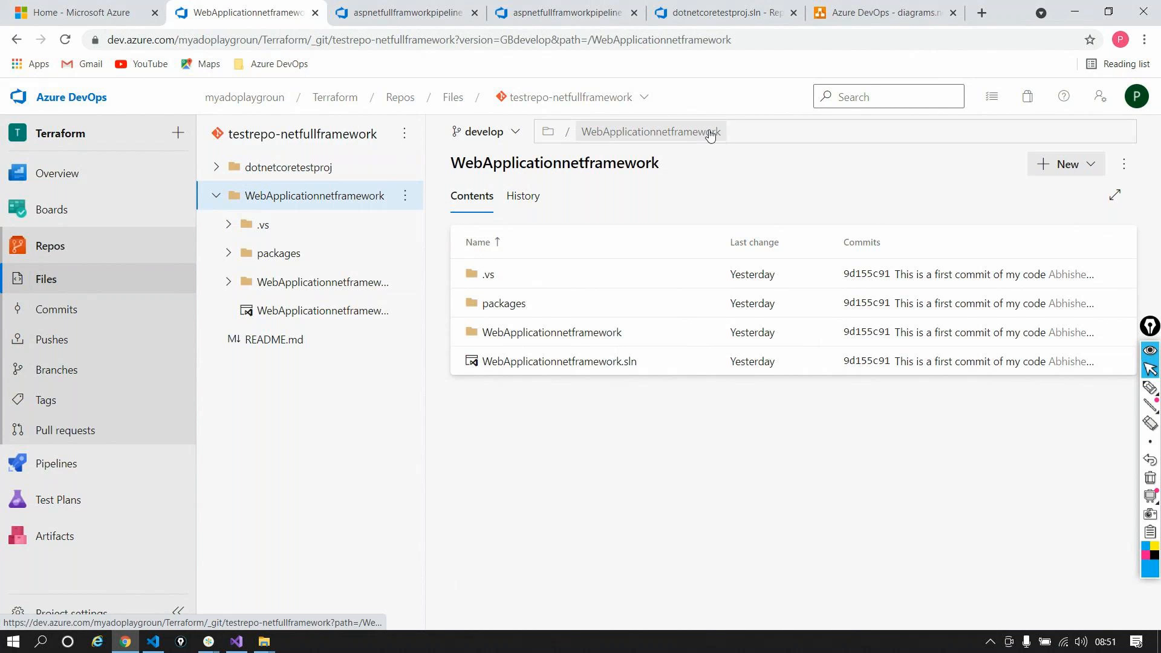
click(734, 132)
key(ctrl+c)
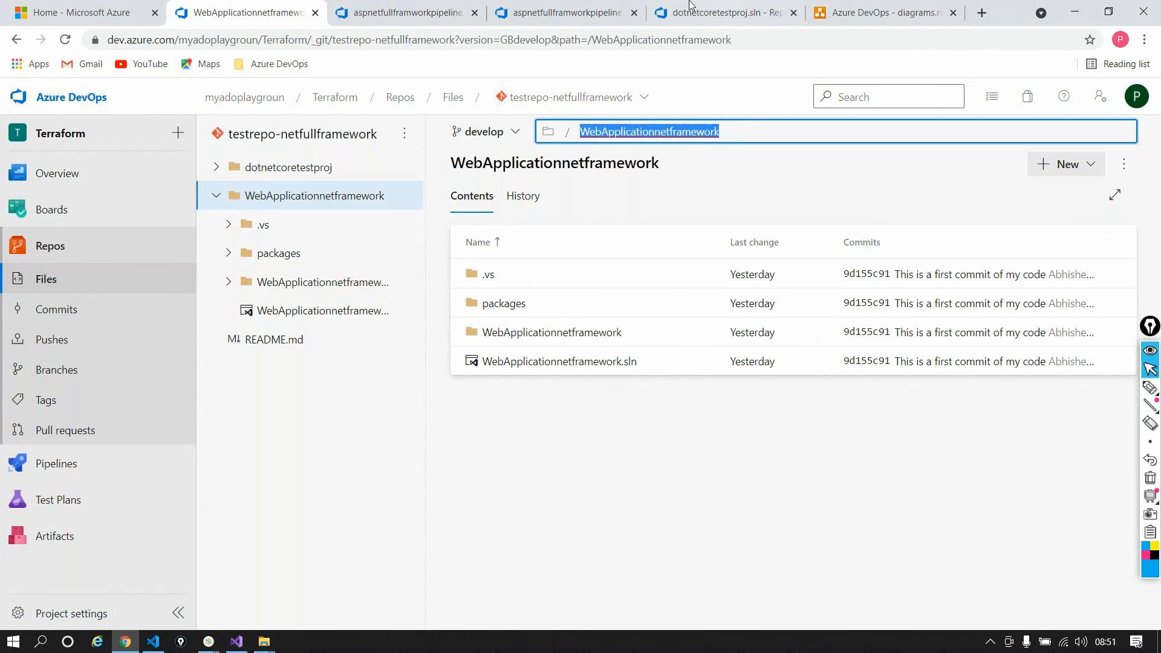
click(448, 18)
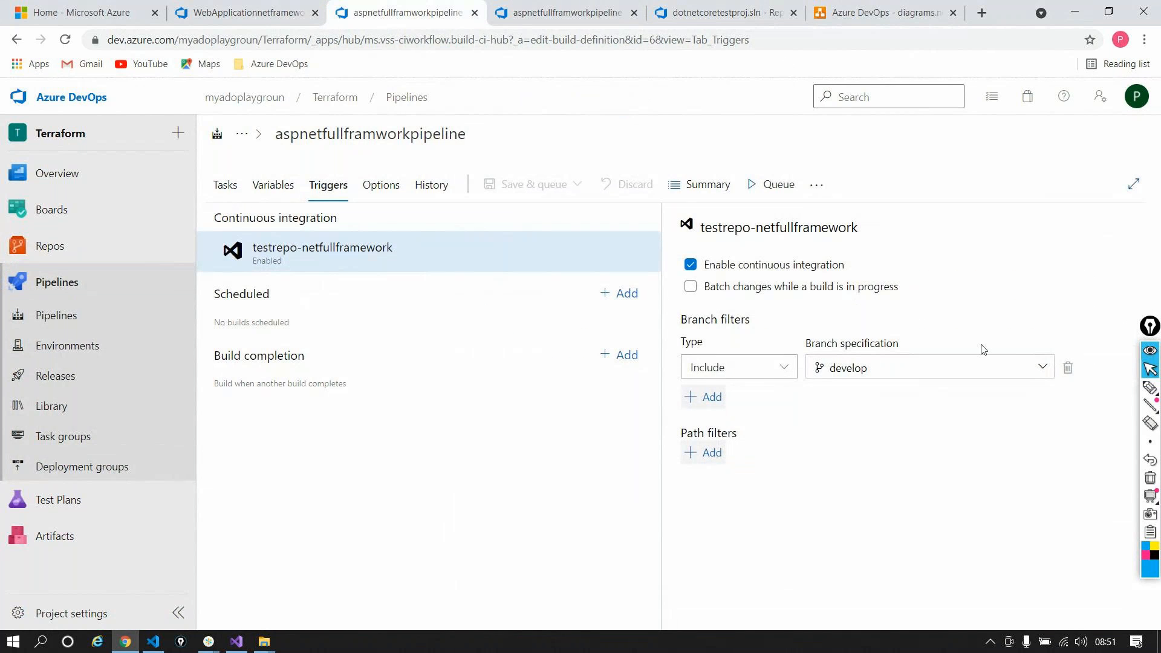
click(251, 18)
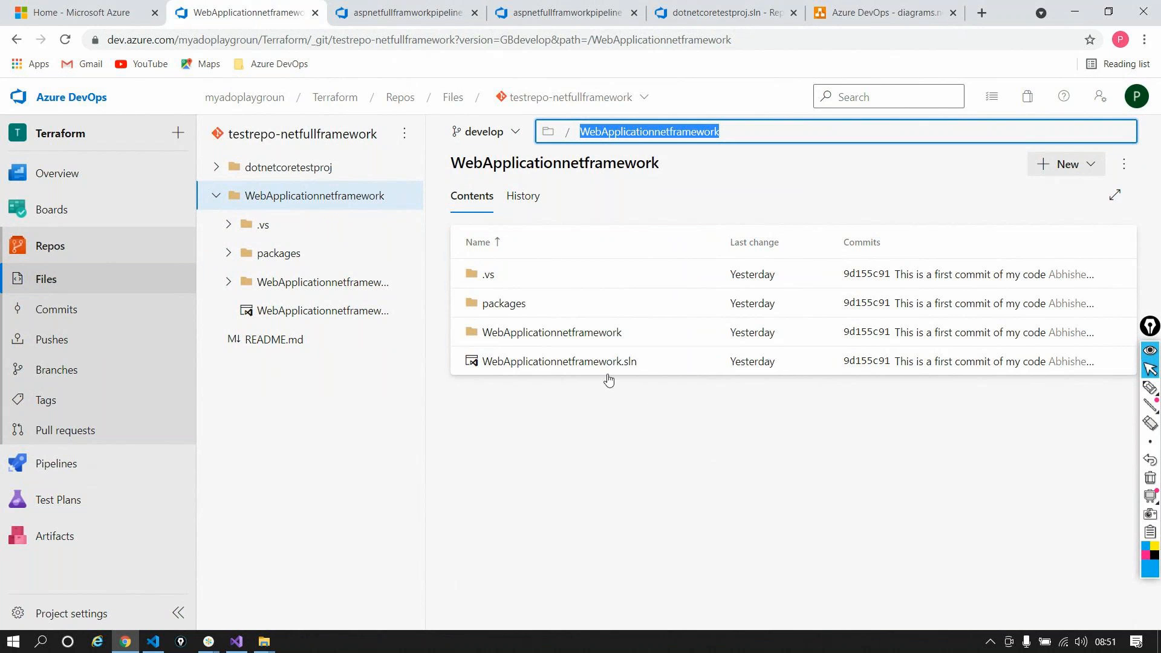
click(397, 18)
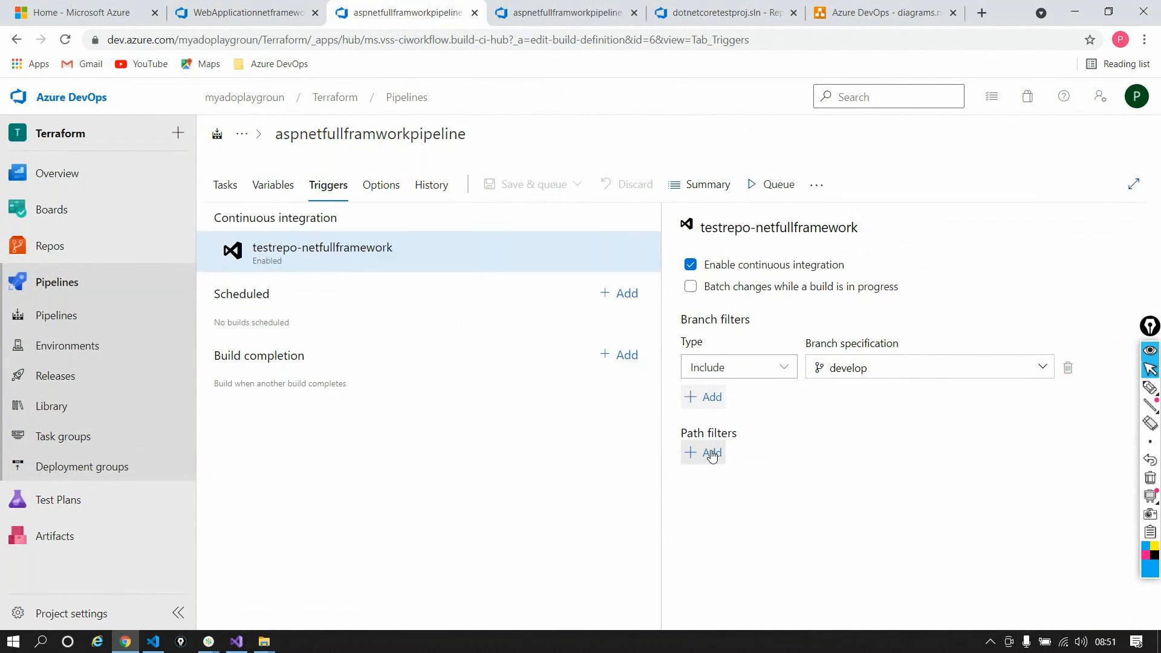
Step: Add an Include path filter with the specification WebApplicationnetframework/ to the pipeline's continuous integration trigger
click(712, 454)
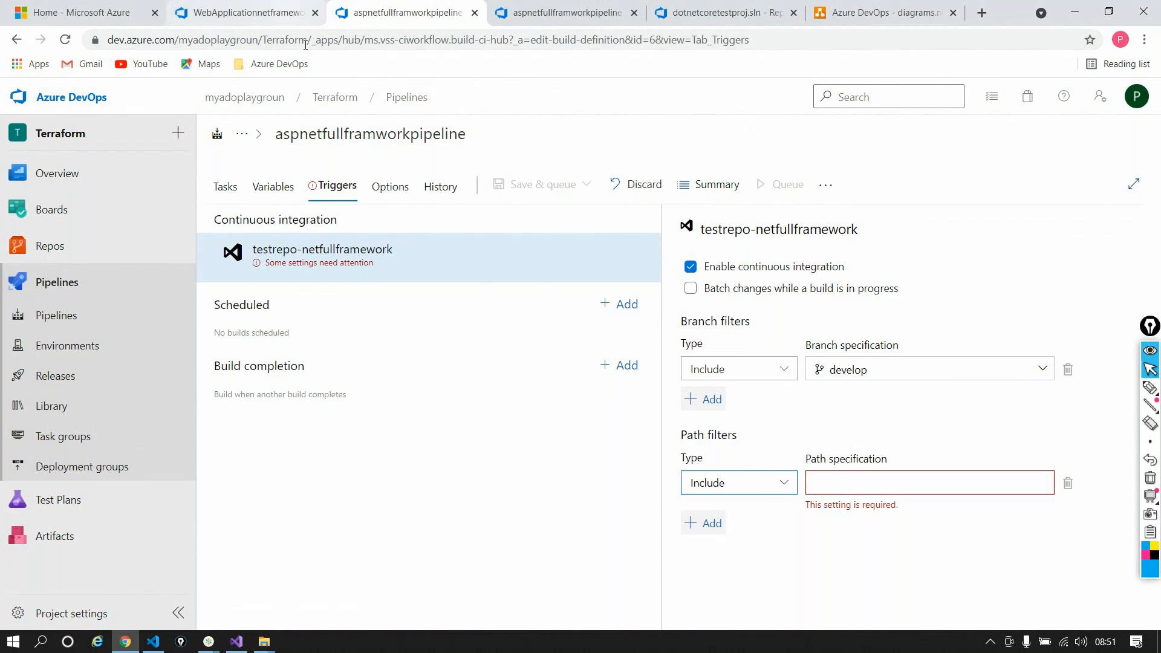
click(230, 5)
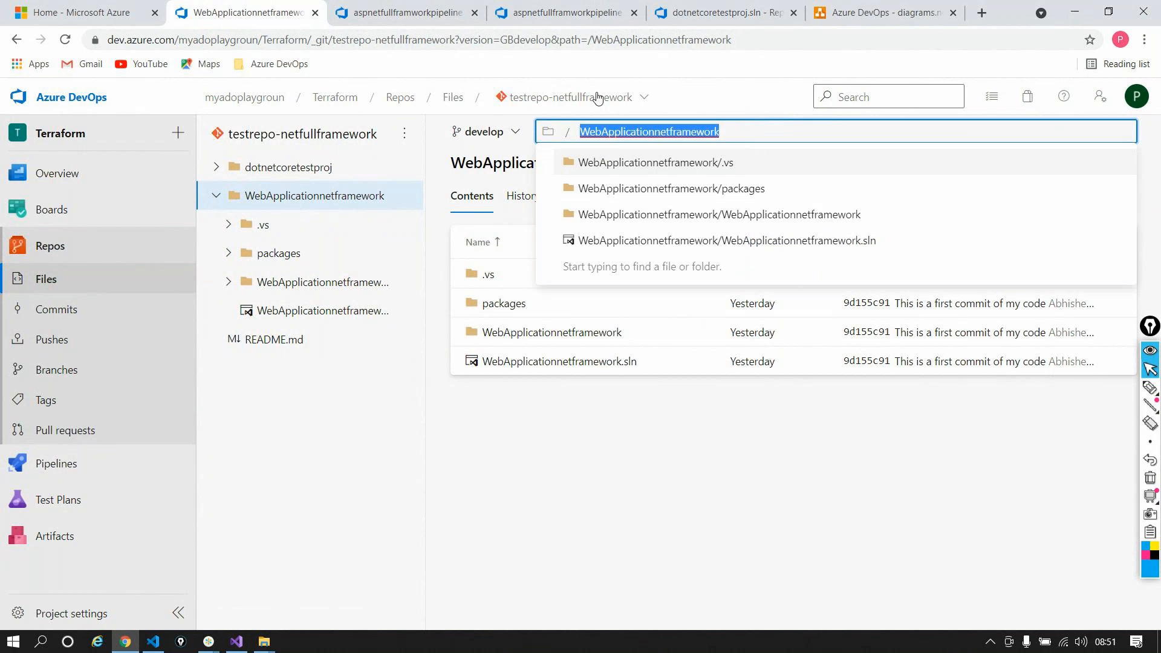
click(411, 12)
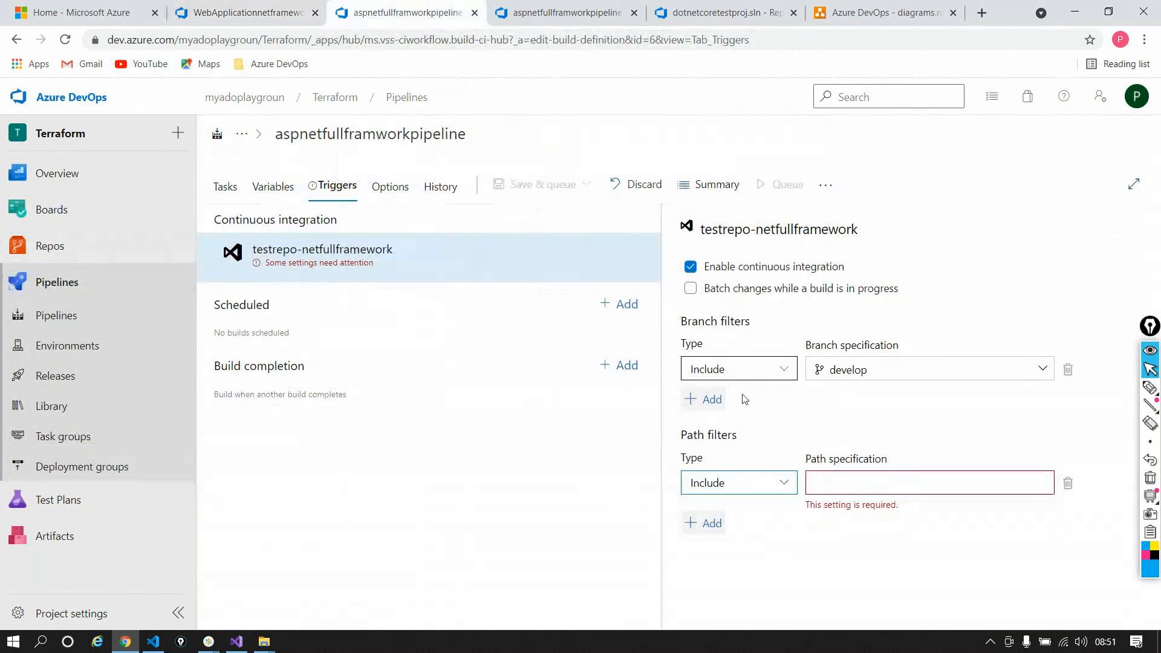
click(849, 481)
key(ctrl+v)
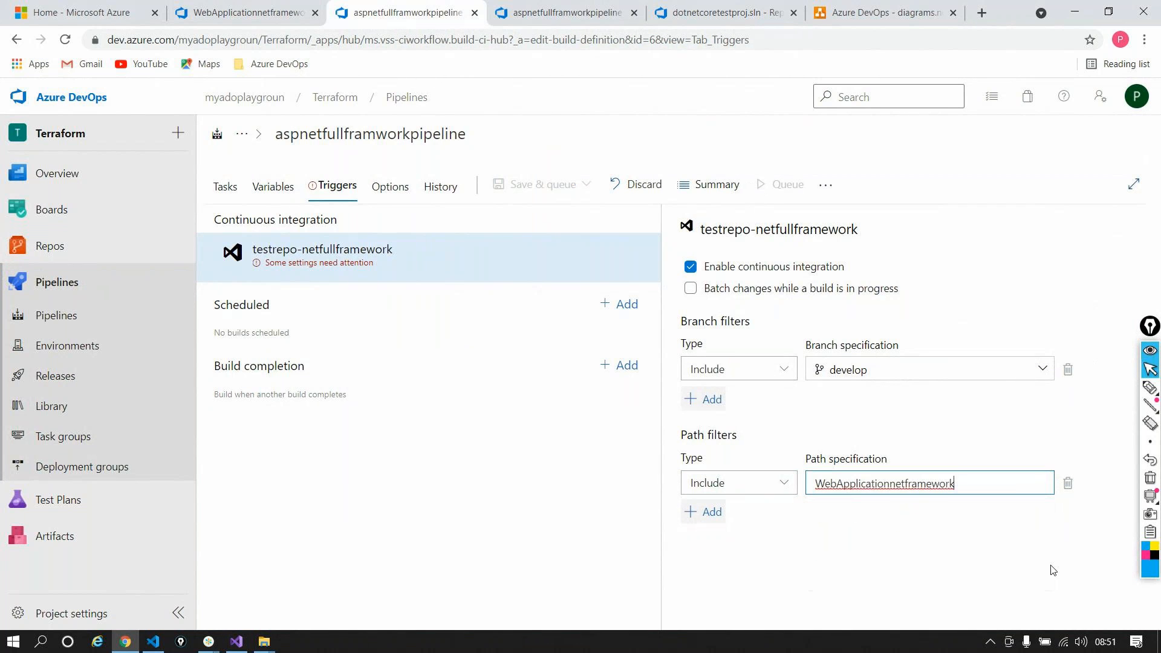
text(/)
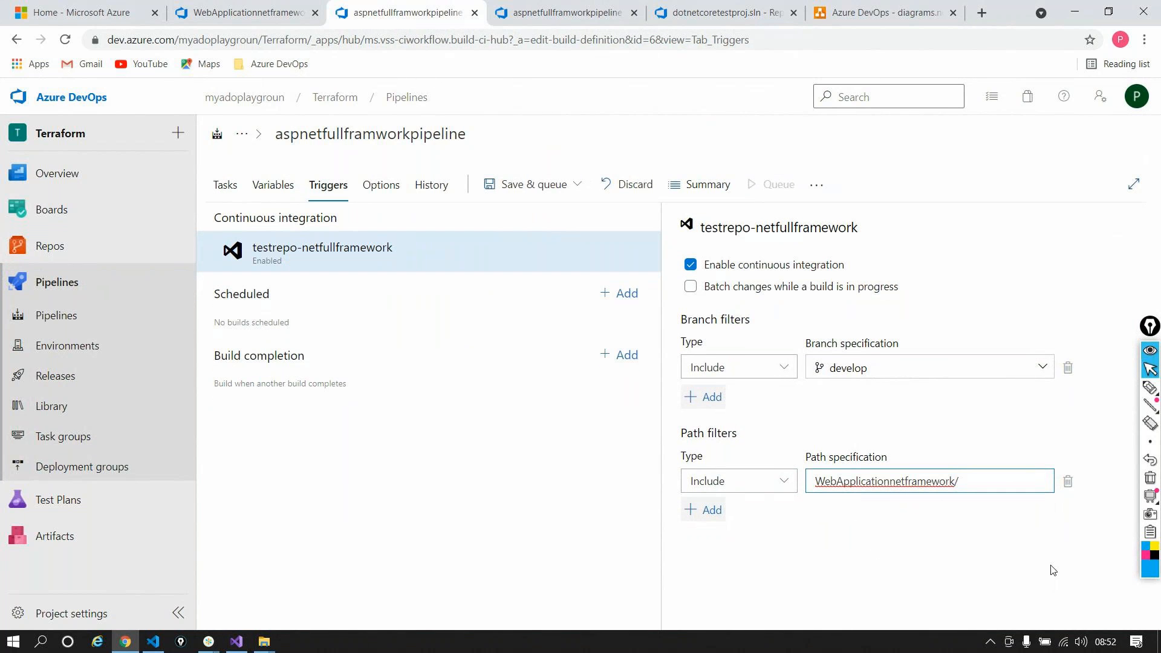
click(907, 530)
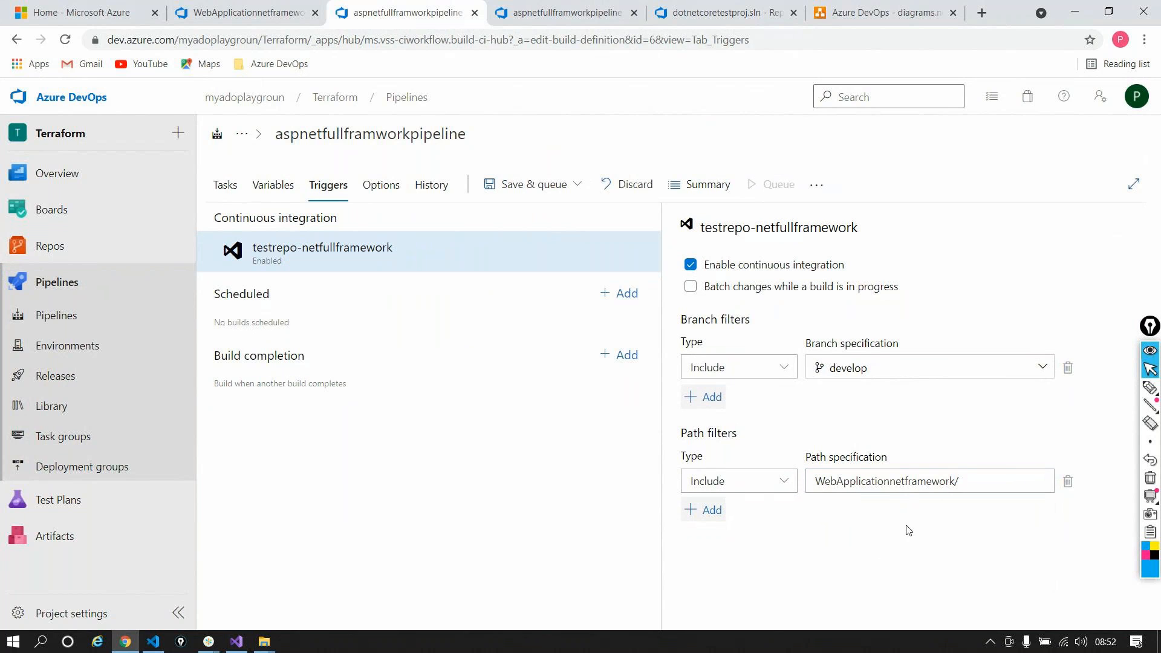
Step: Extend the path filter to WebApplicationnetframework/** and save the pipeline without queuing a build
click(985, 482)
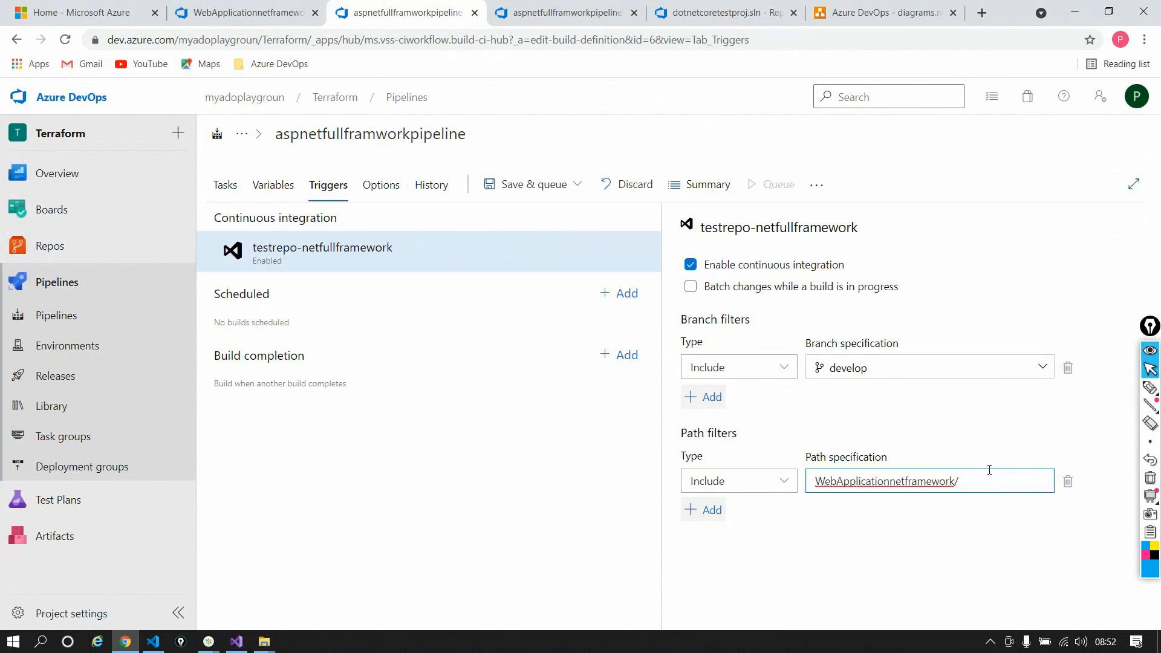
click(222, 20)
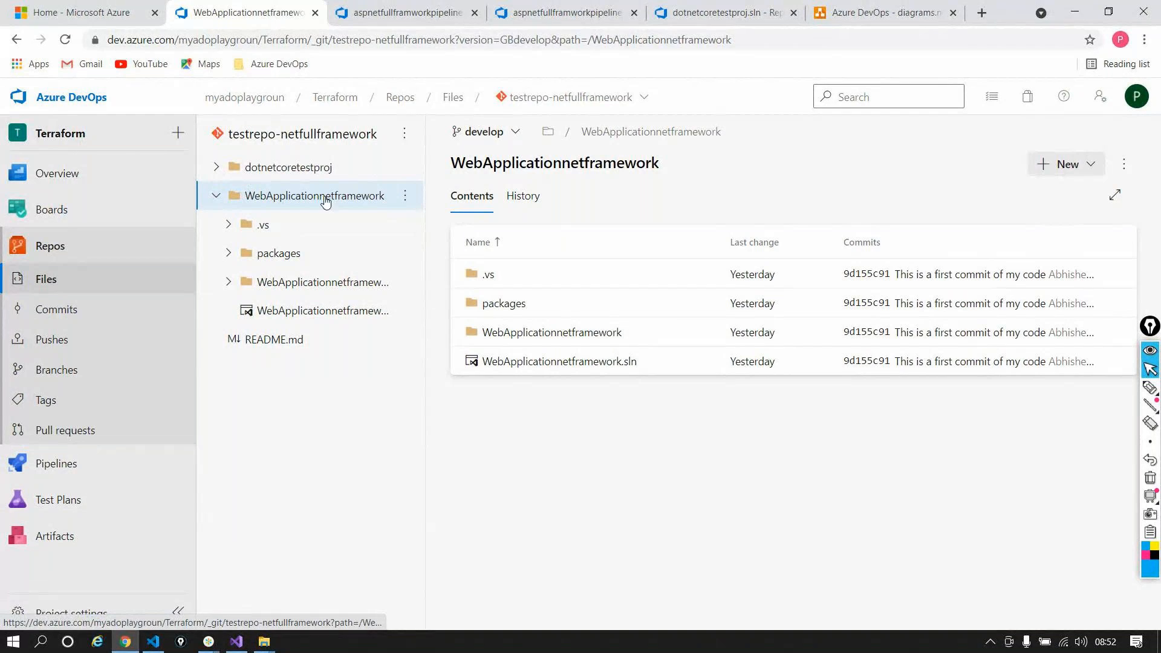
click(436, 21)
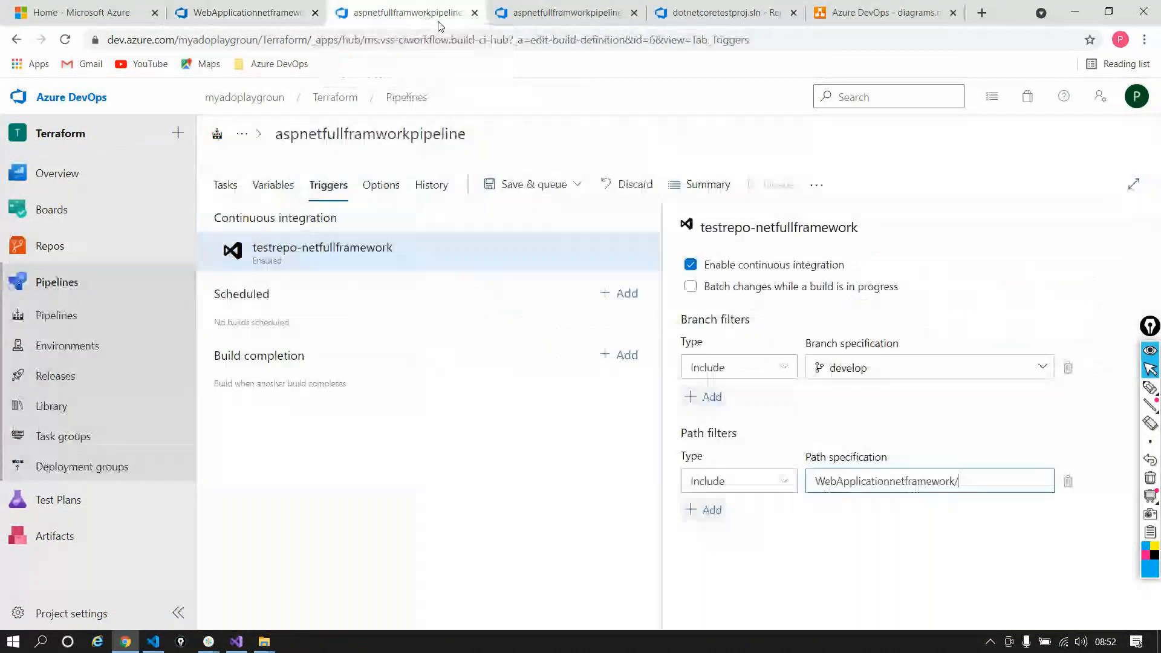
text(**)
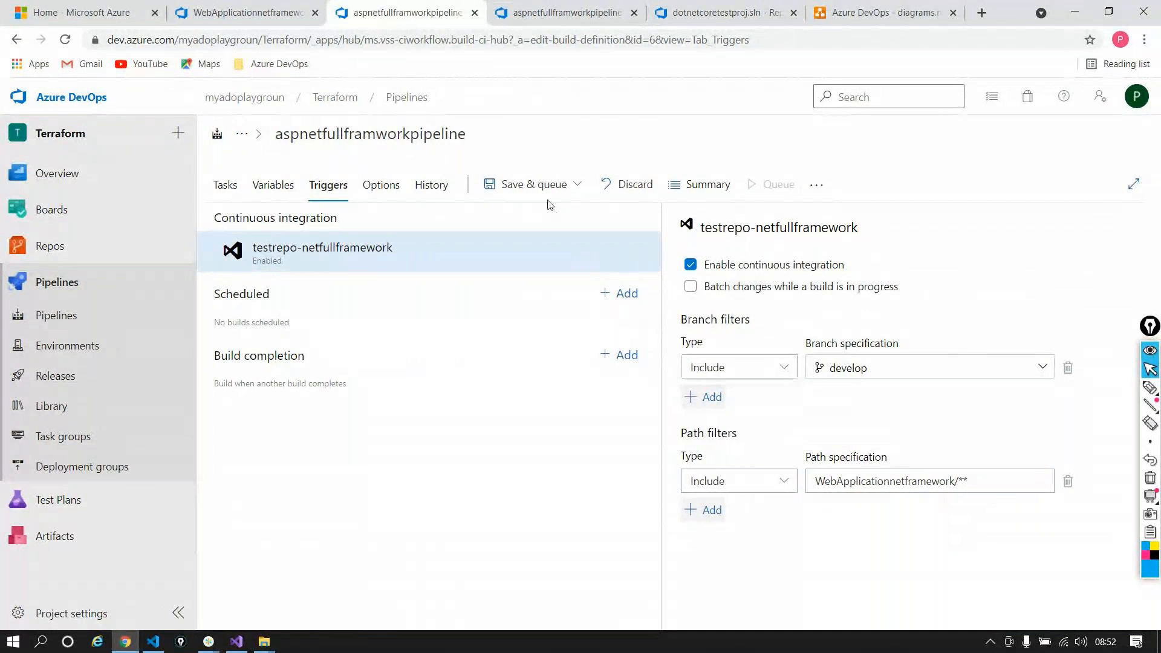
click(534, 185)
click(513, 237)
click(662, 423)
Step: Examine README.md and the WebApplicationnetframework and dotnetcoretestproj folders on the develop branch against the saved path filter
click(217, 20)
click(274, 339)
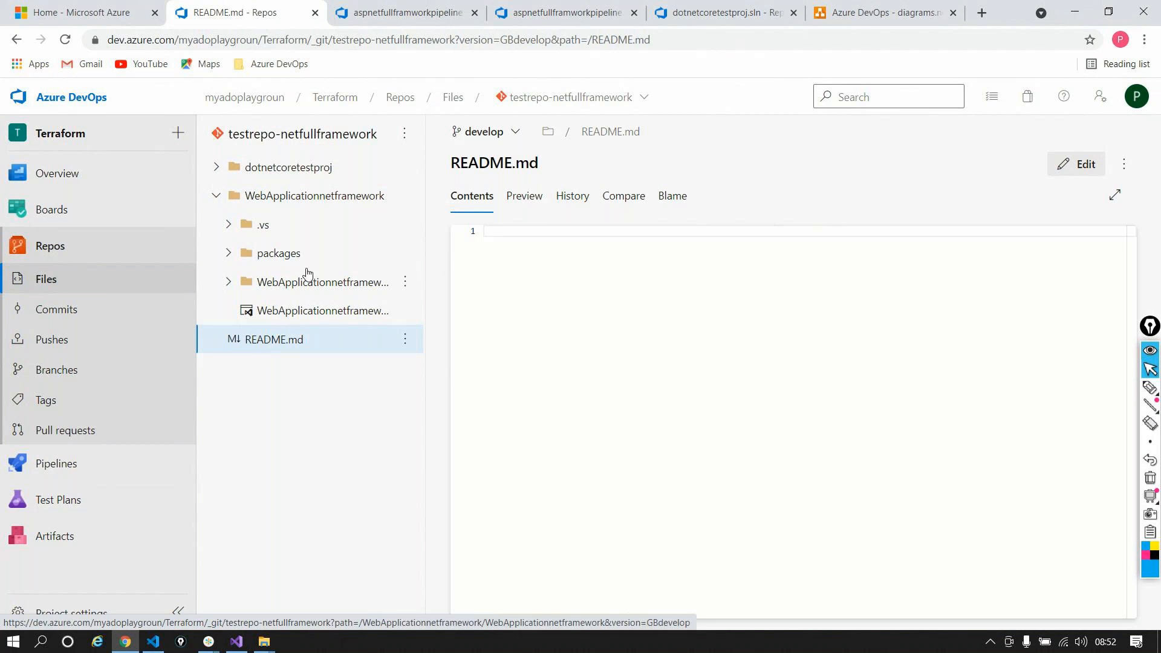
click(292, 196)
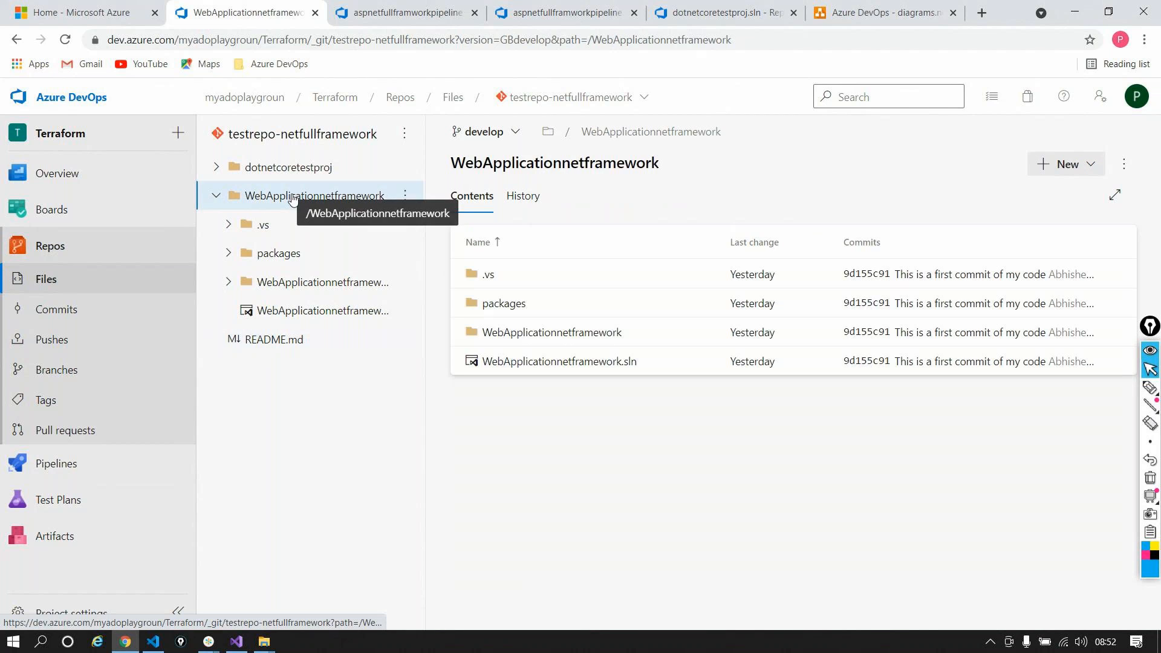
double_click(488, 165)
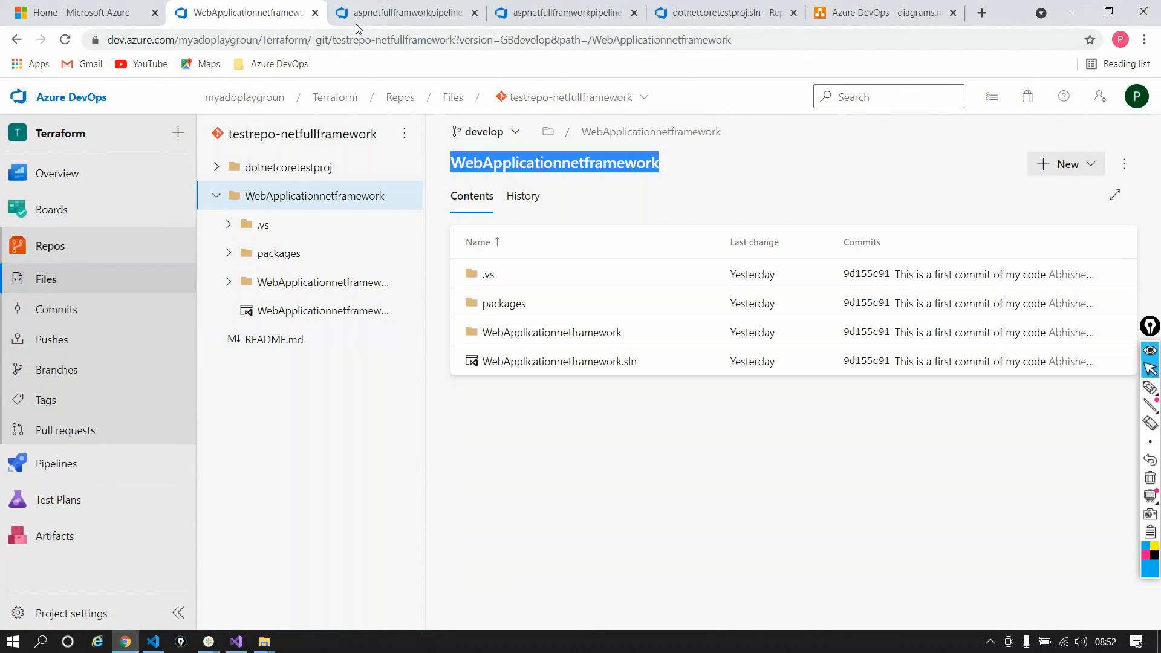
click(399, 12)
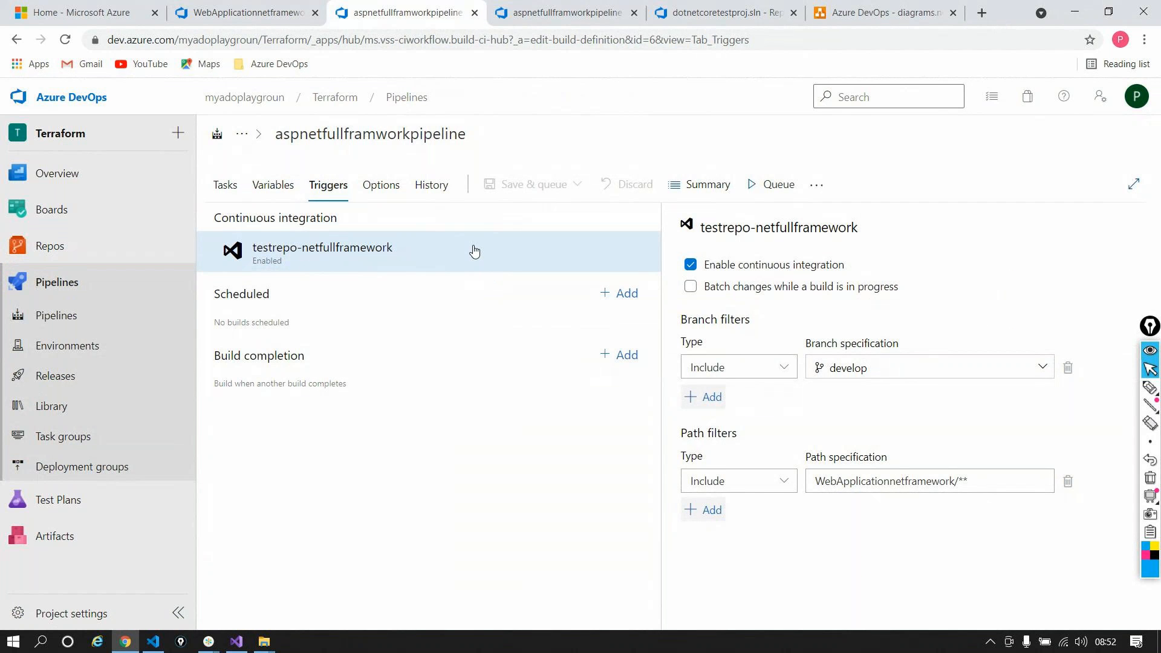
click(270, 20)
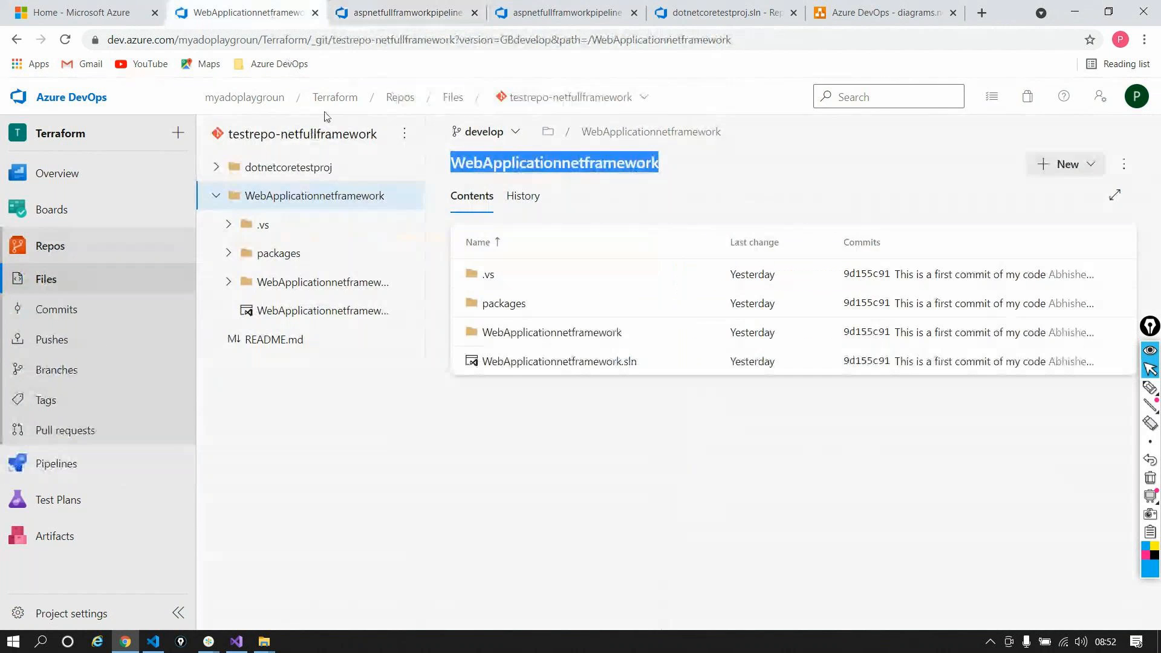
click(213, 197)
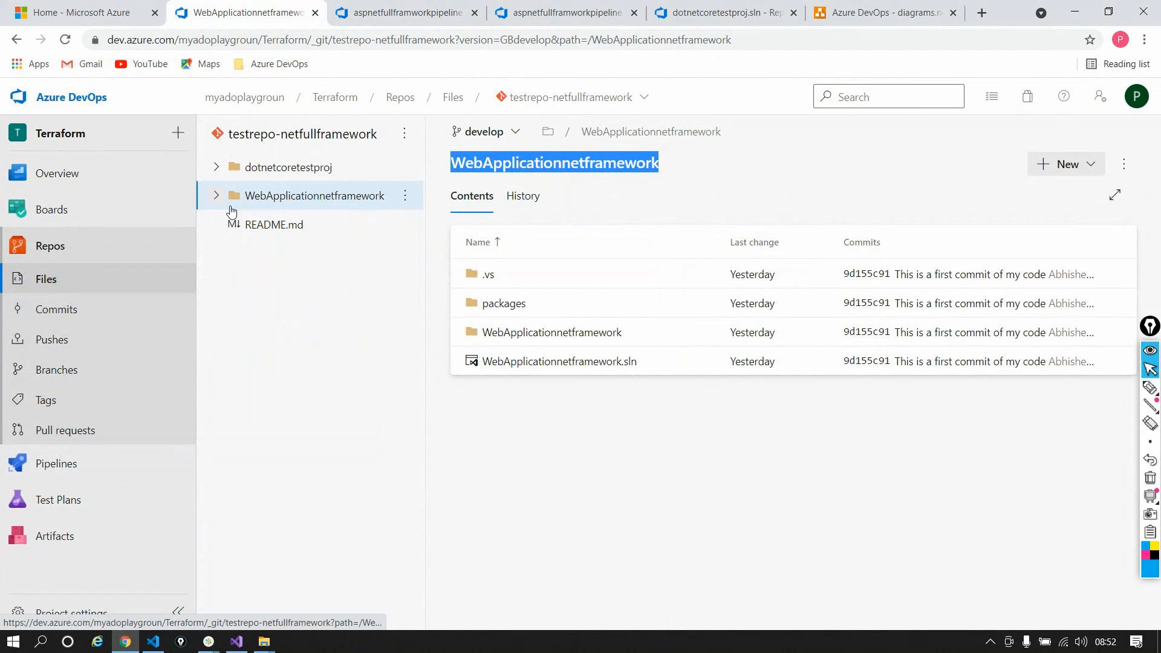
click(283, 168)
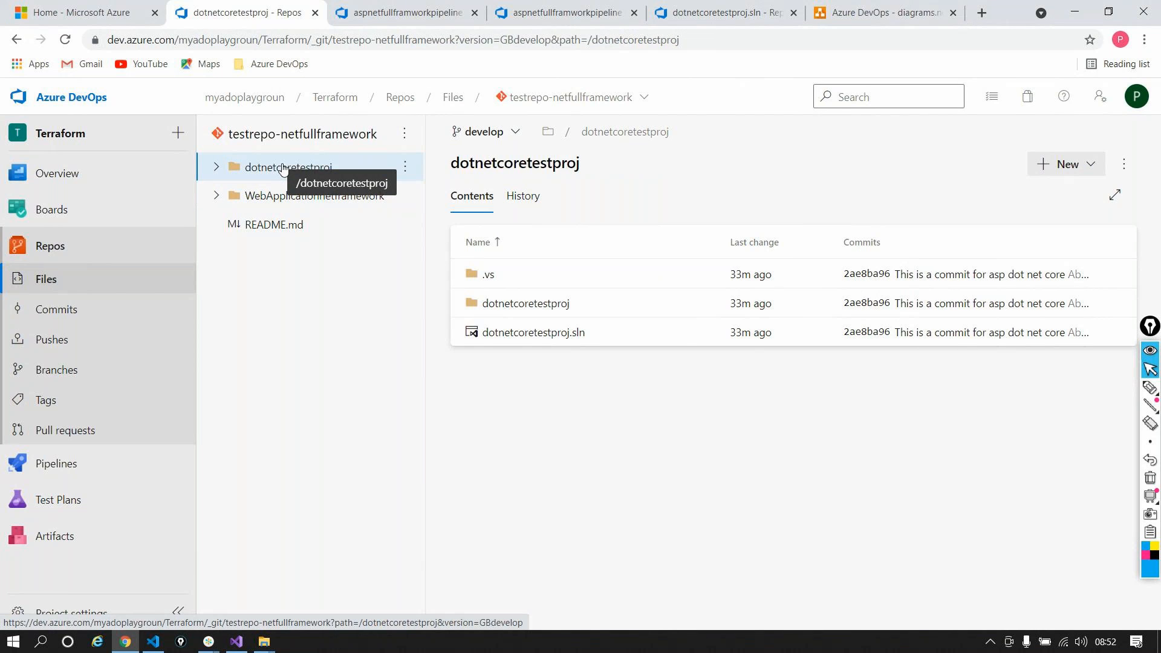
Step: Review the pipeline's branch and path filters alongside the develop branch's dotnetcoretestproj folder
click(406, 13)
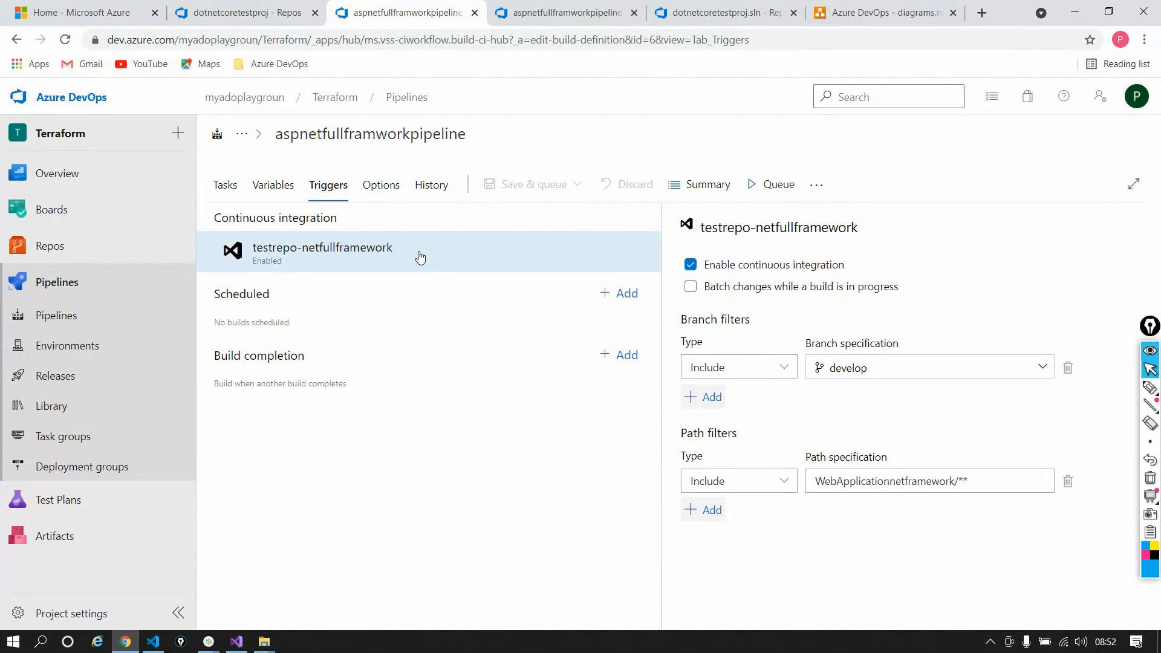
triple_click(714, 435)
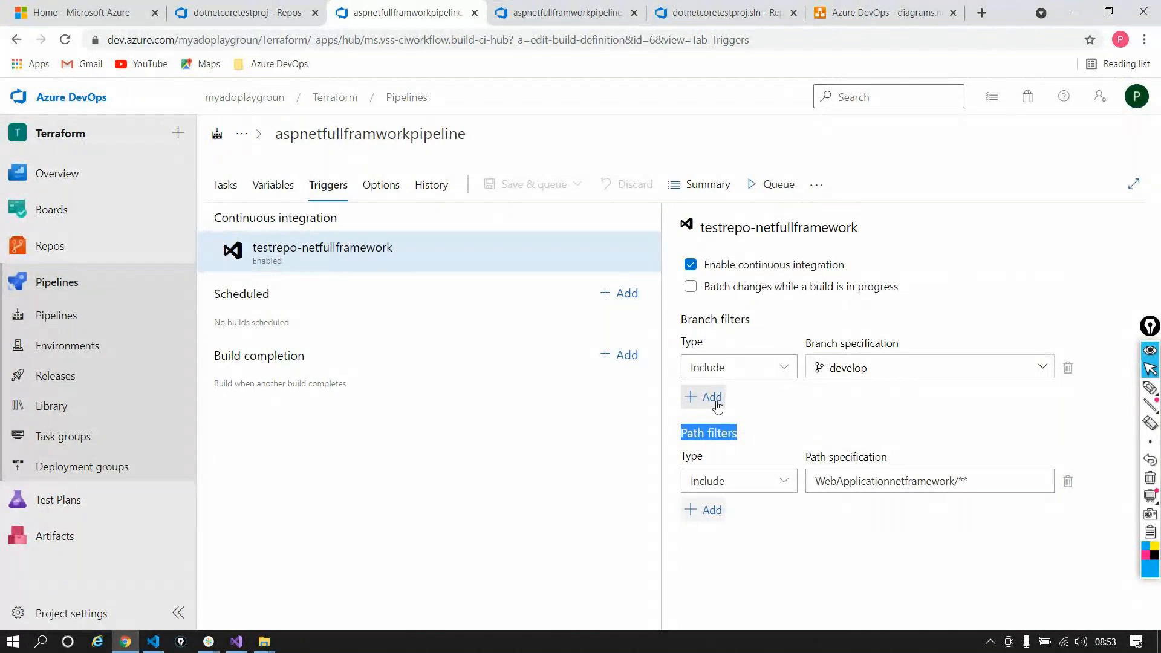
click(898, 582)
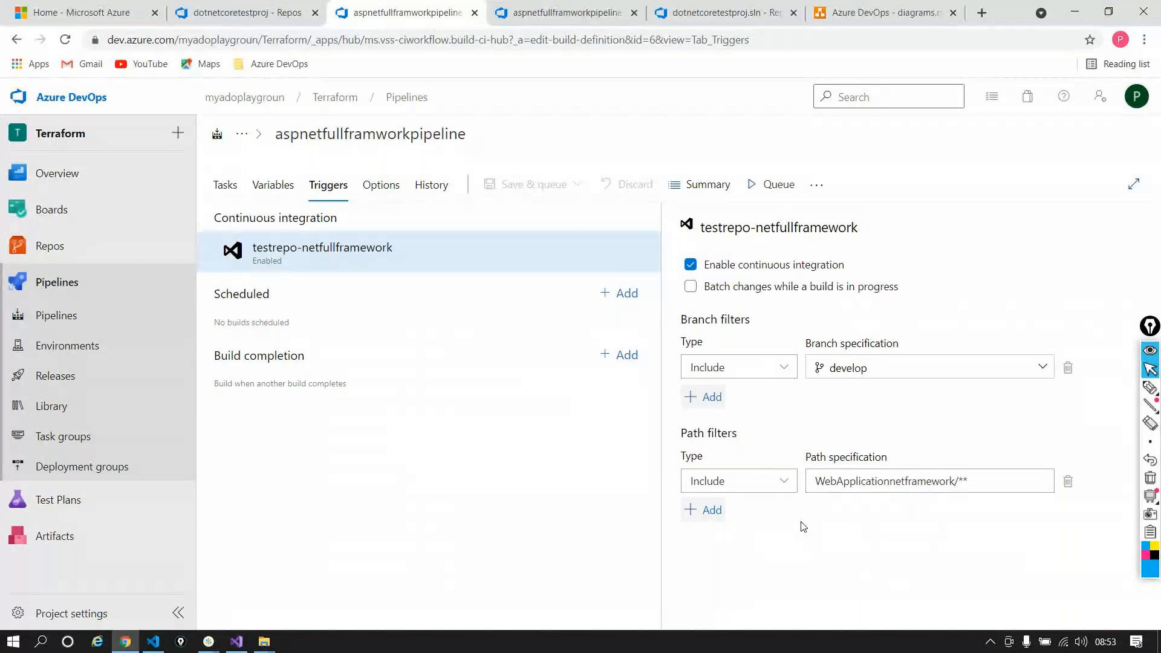
click(277, 20)
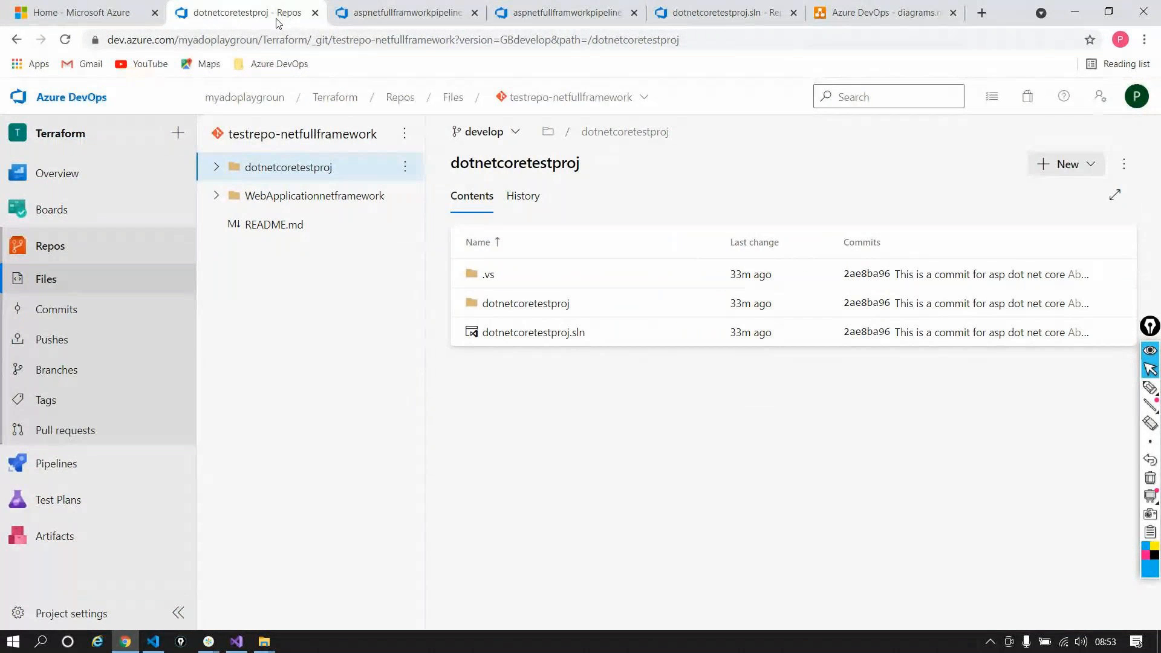
click(344, 11)
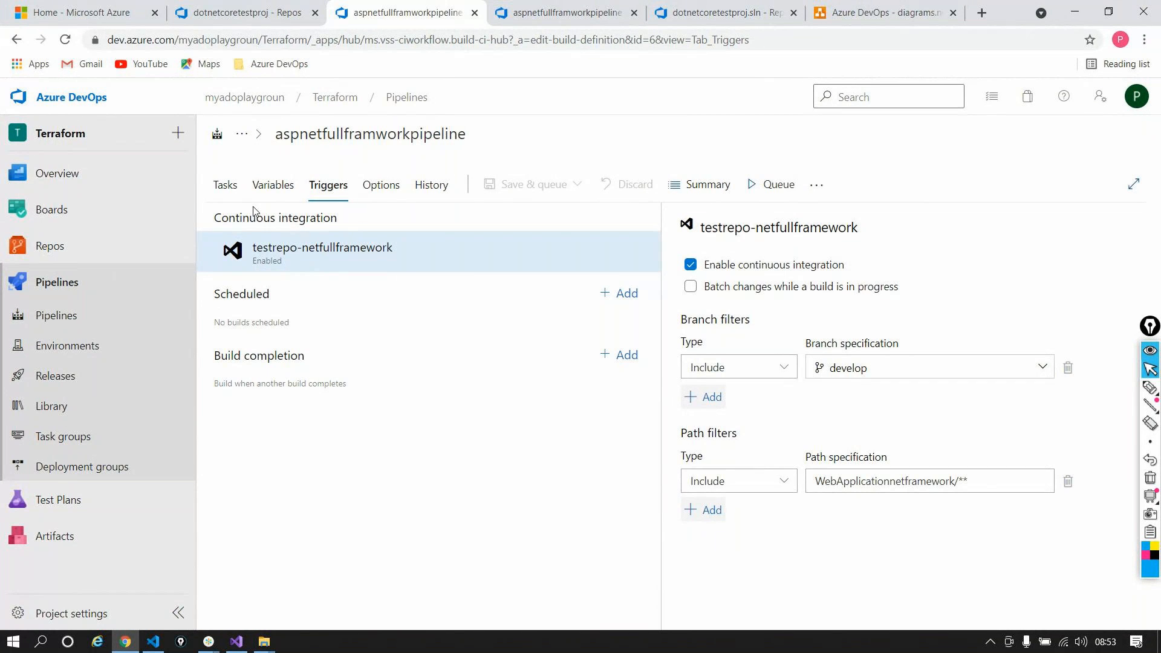
Step: Review the build tasks and parameters of aspnetfullframworkpipeline
click(225, 184)
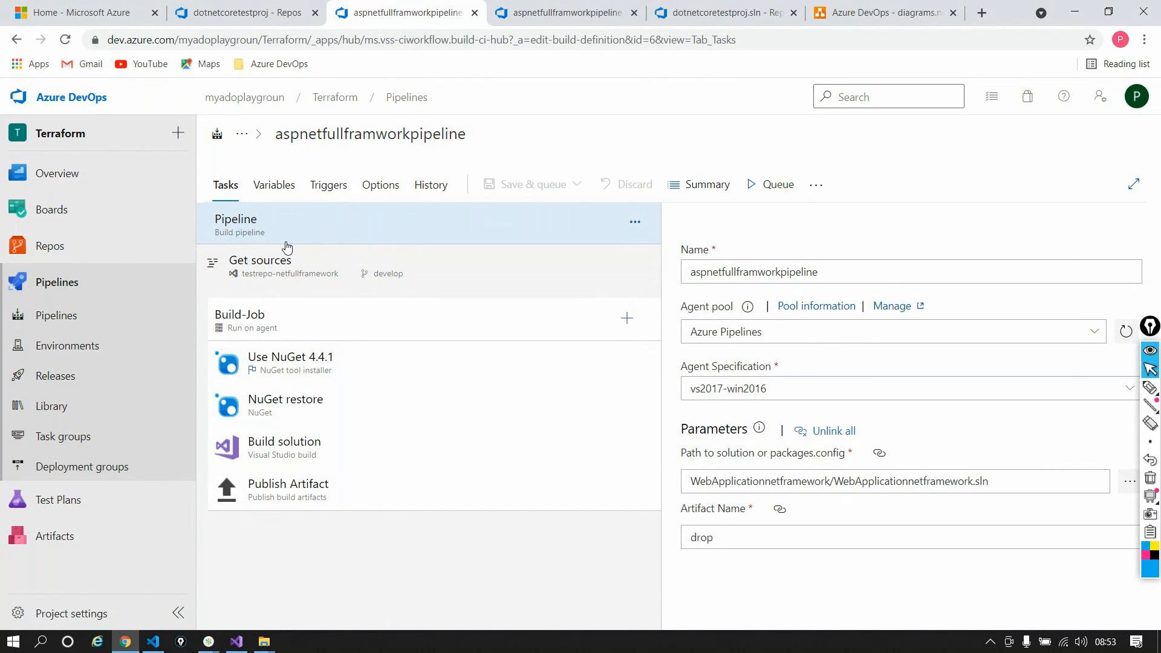
key(alt+Tab)
key(alt+Tab)
key(alt+Tab)
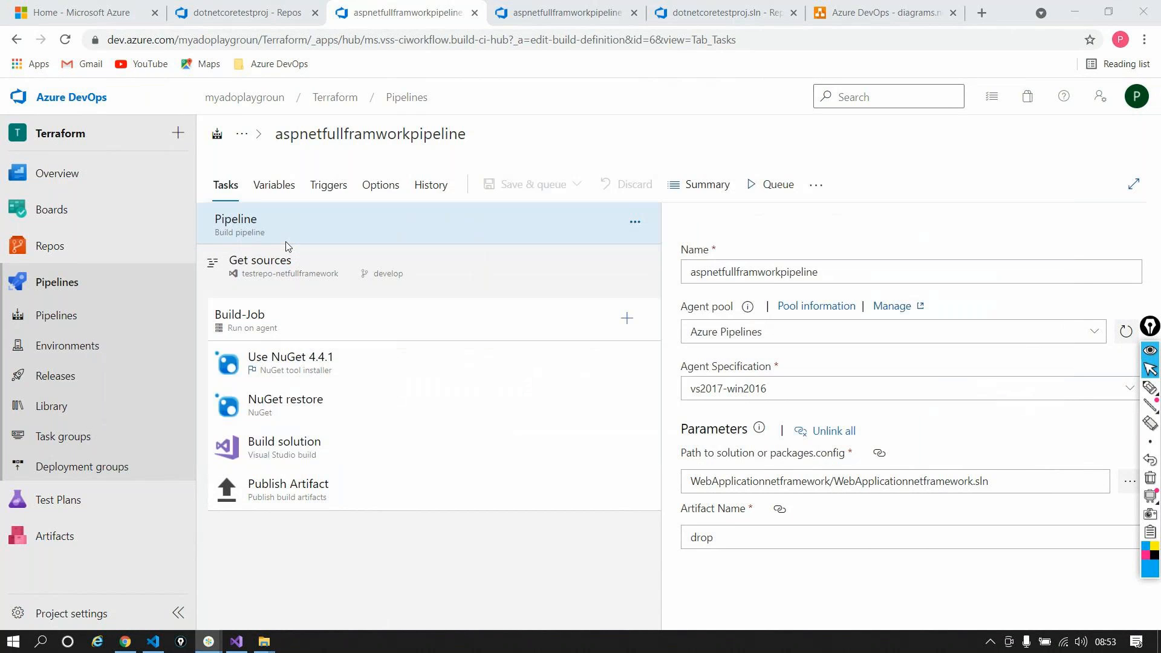
click(408, 181)
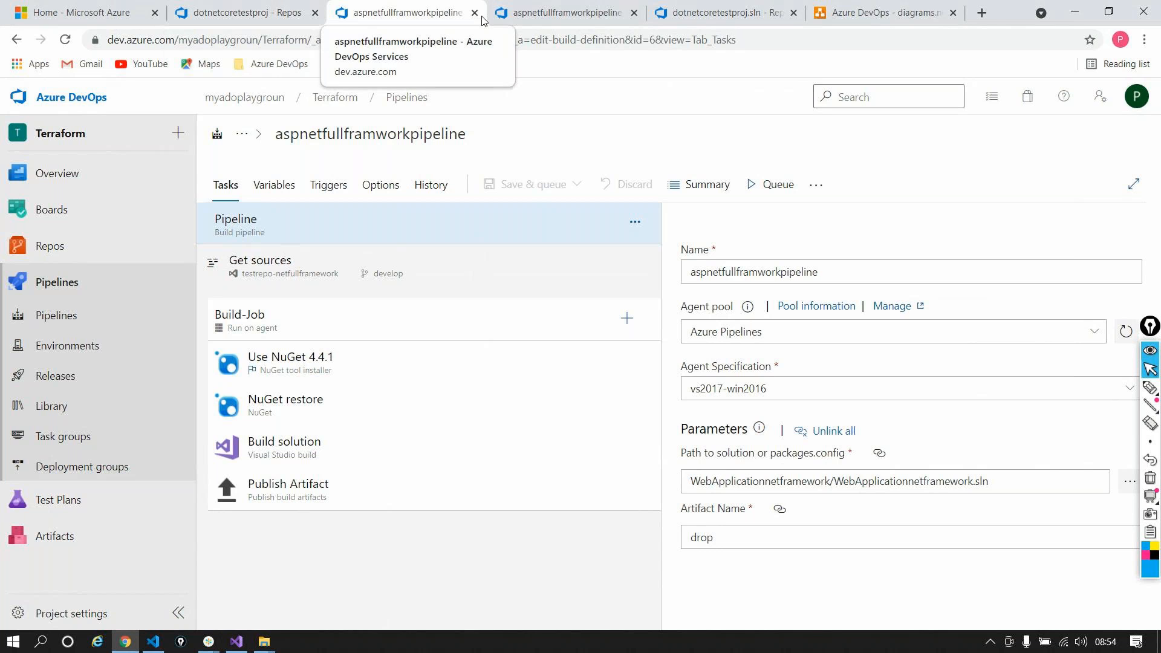
click(521, 13)
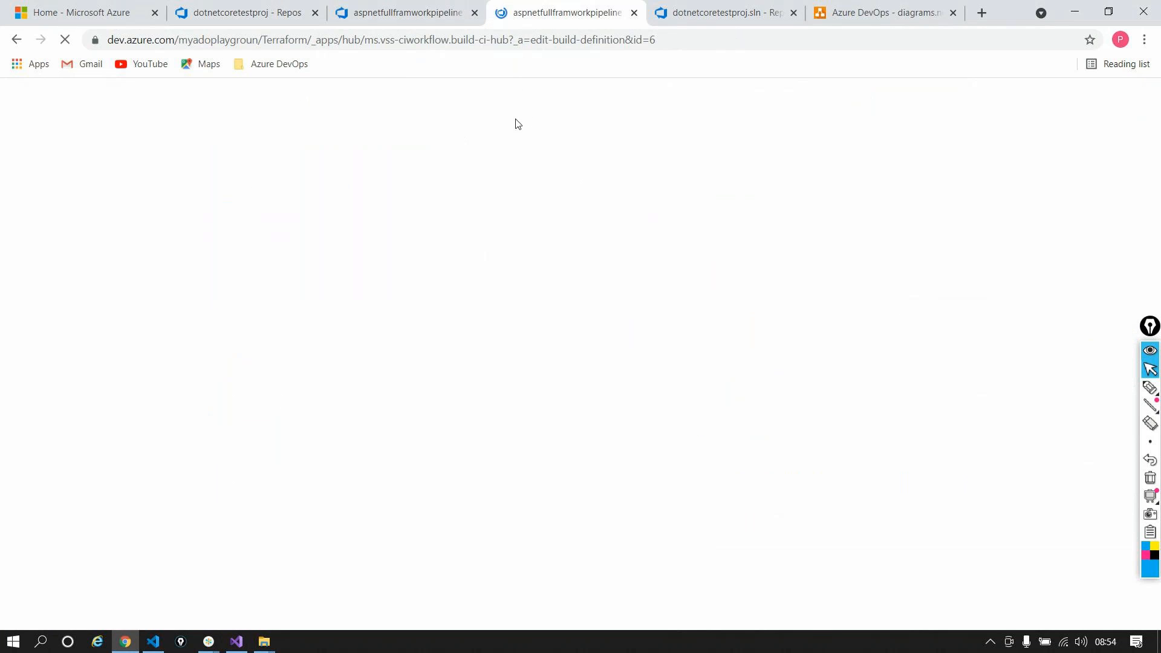
click(390, 18)
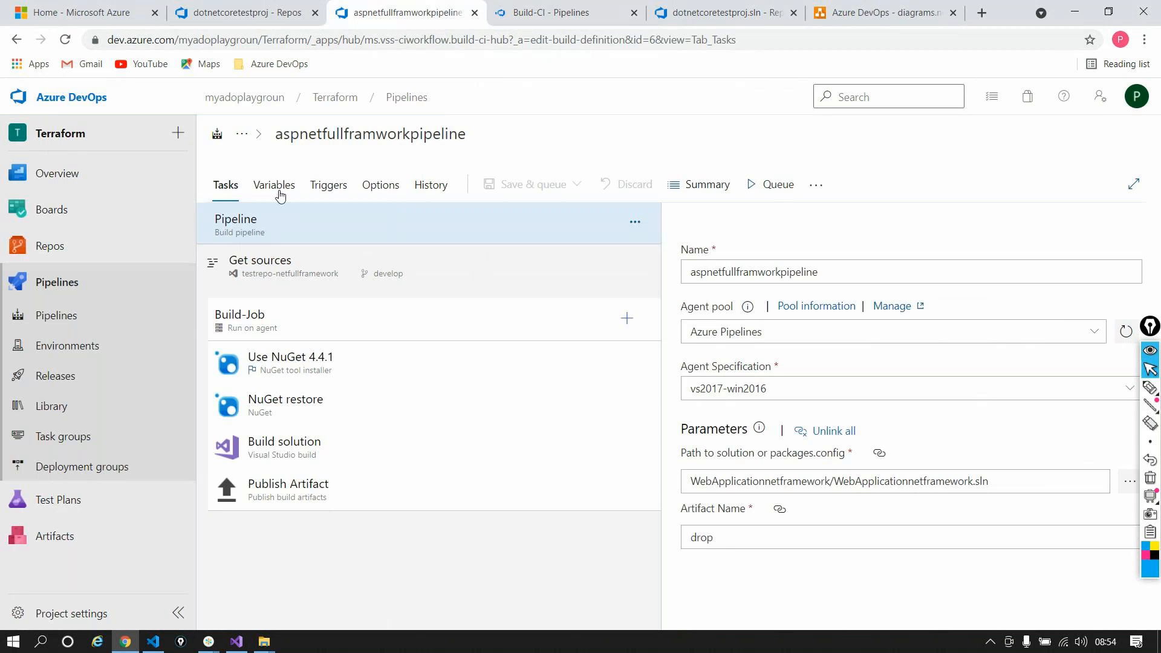
Step: Open the aspnetfullframworkpipeline run for Merged PR 6 and list the files in its published drop artifact
click(57, 315)
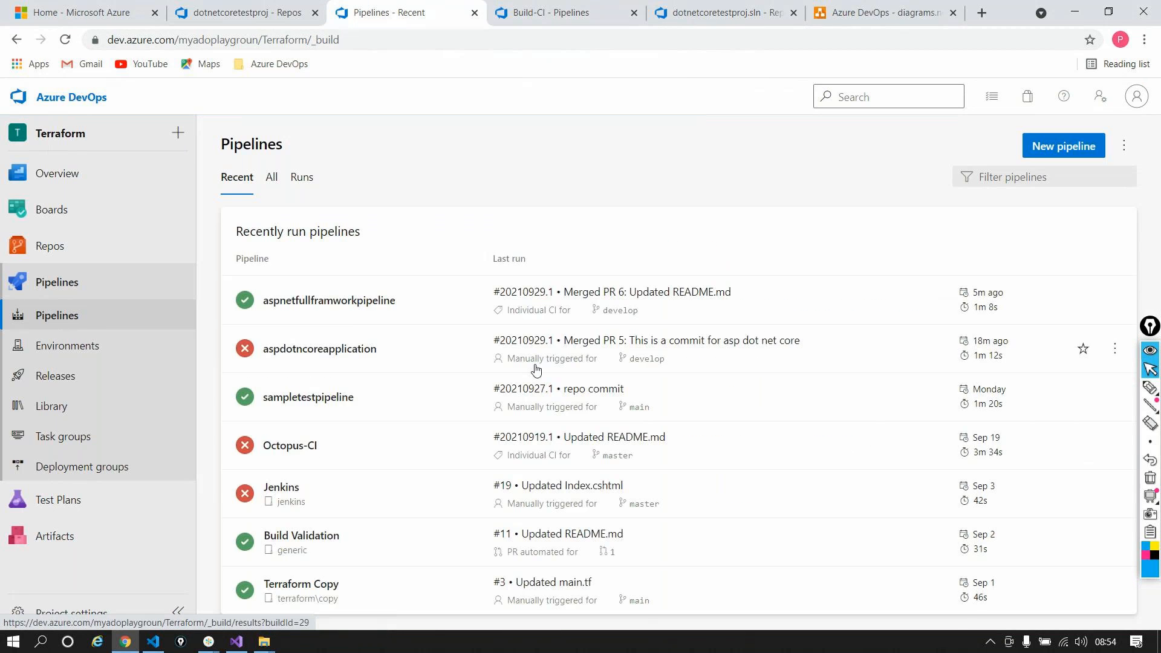
click(383, 307)
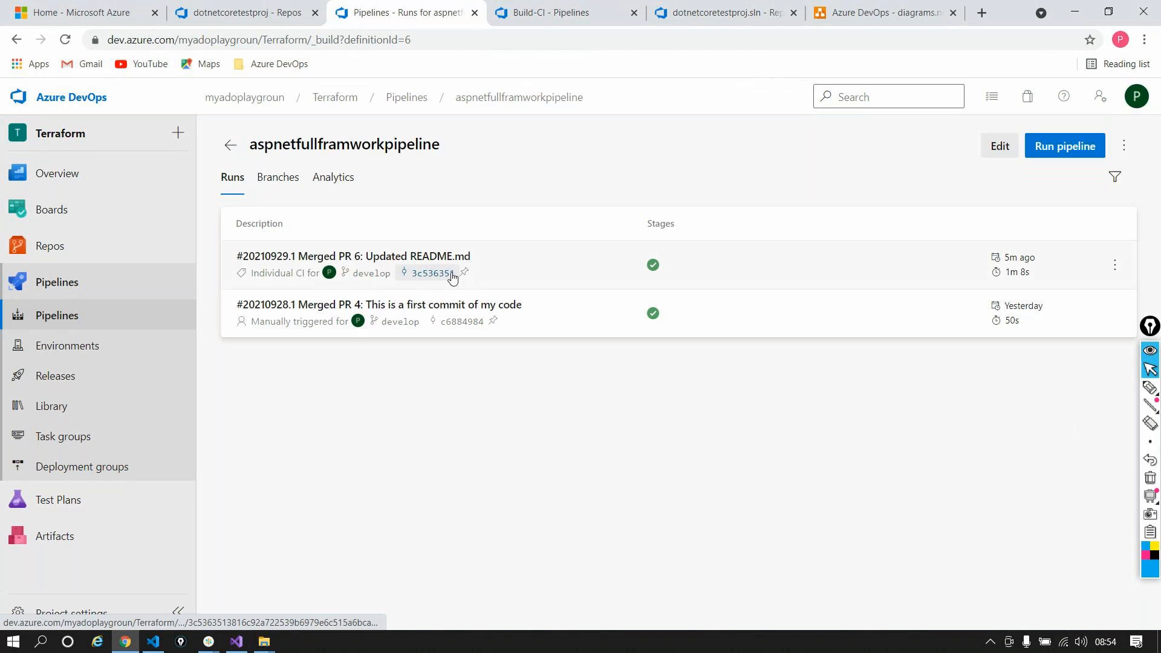
click(394, 256)
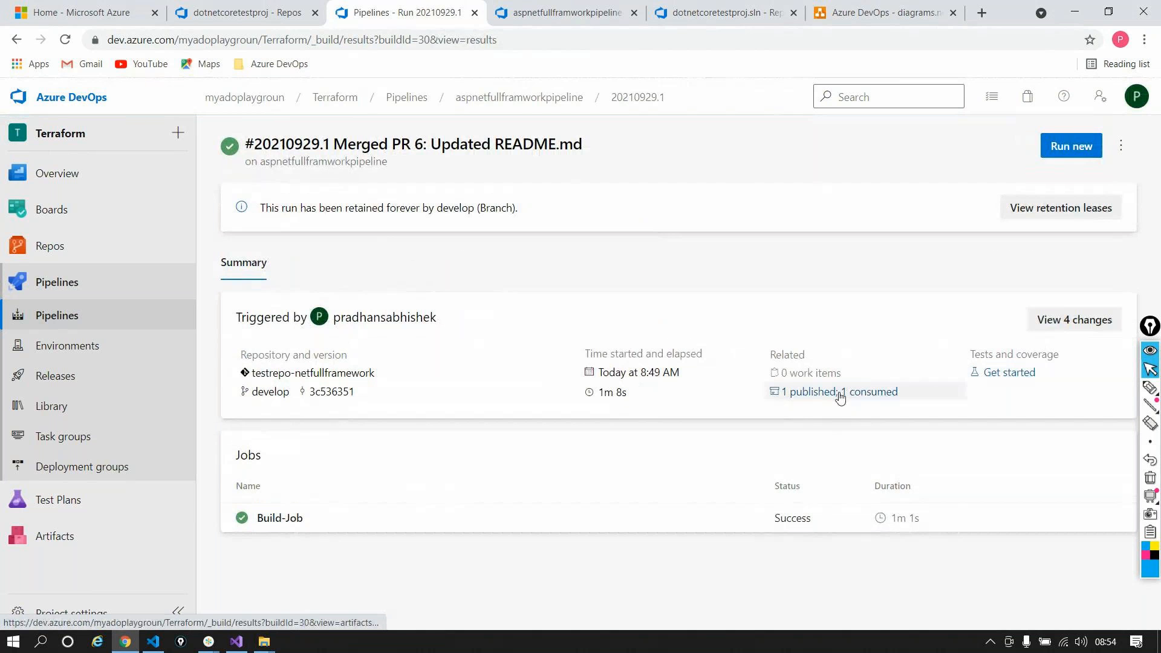
click(794, 394)
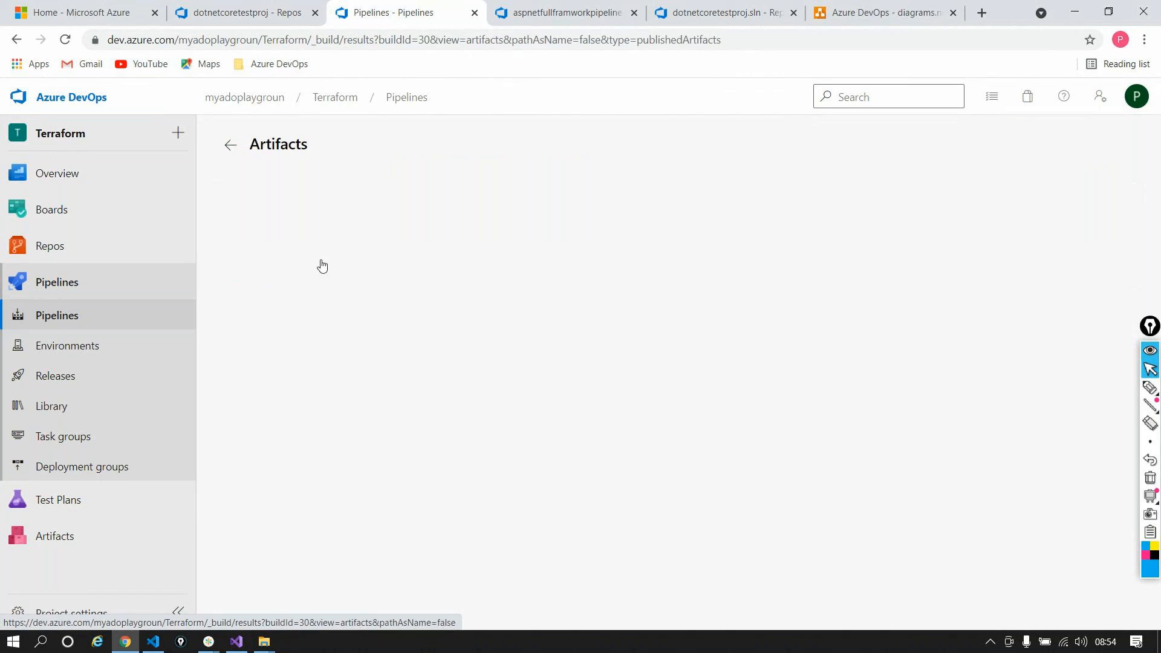
click(241, 257)
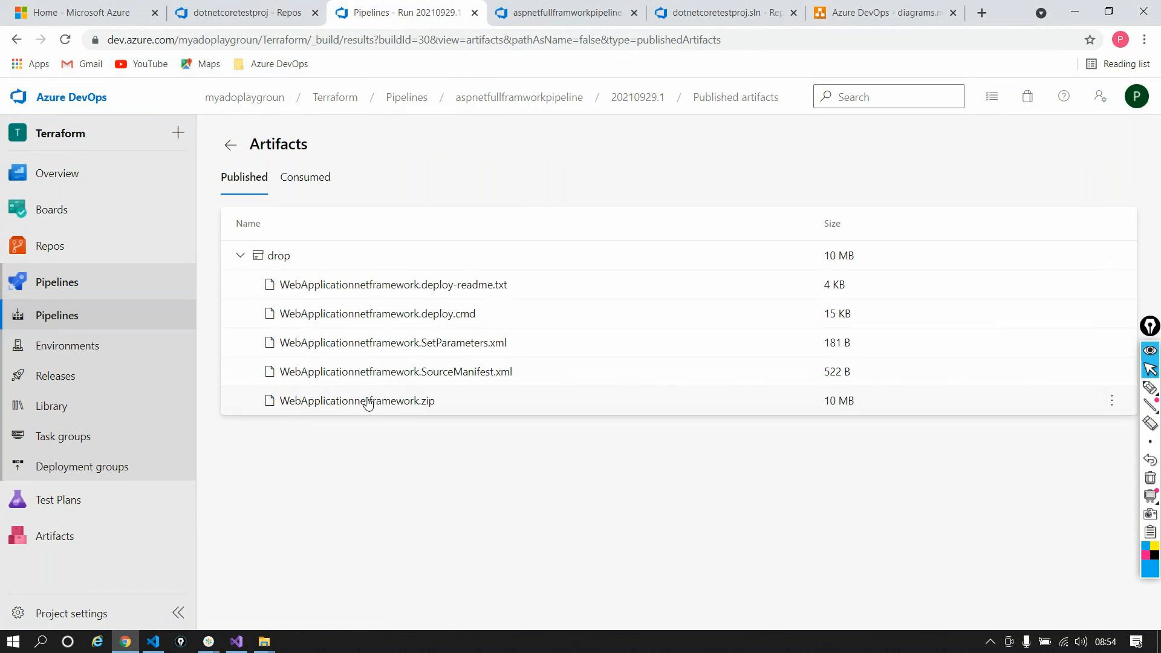
Step: Go back to the pipelines list and reopen the summary of aspnetfullframworkpipeline's Merged PR 6 run
click(66, 327)
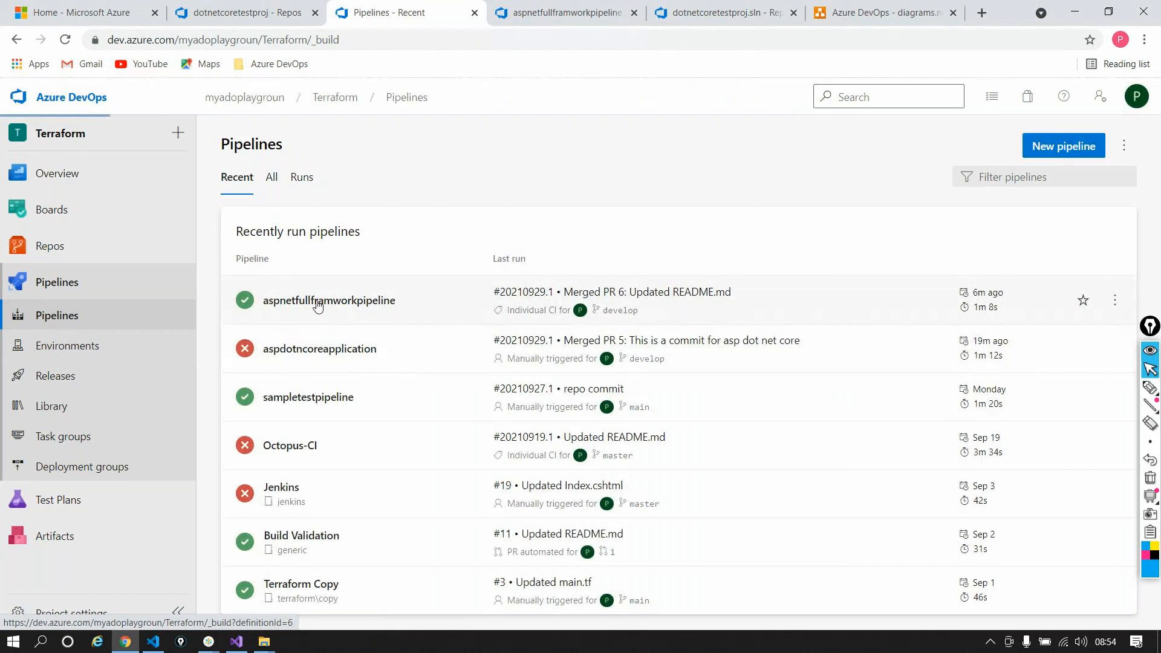
click(307, 300)
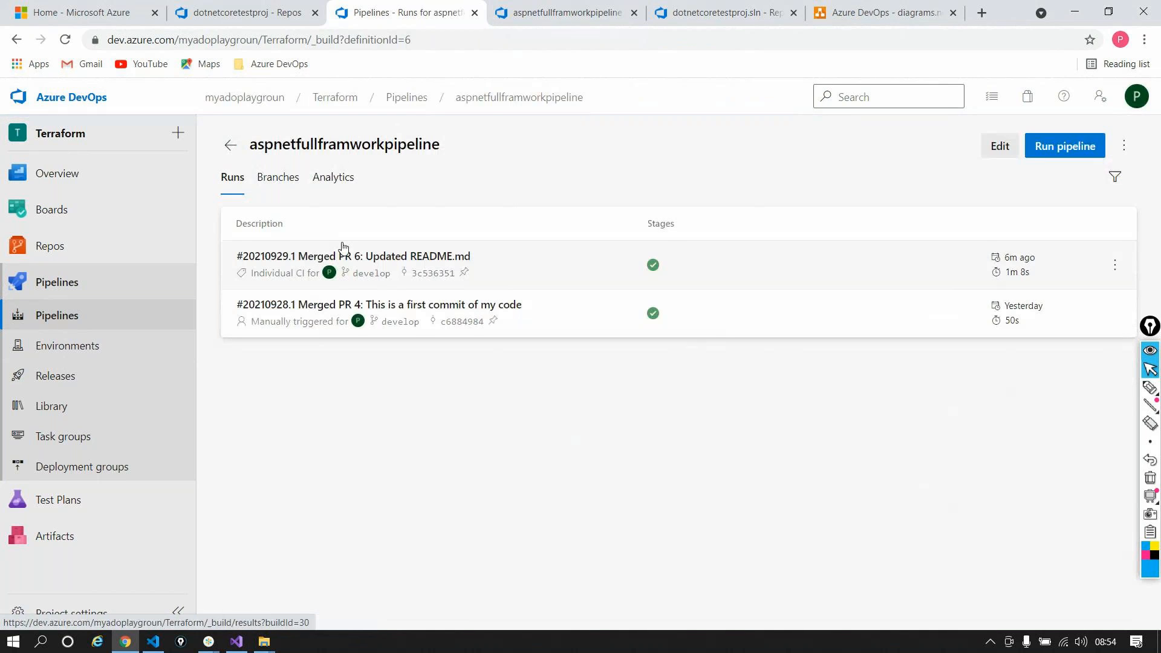
click(391, 257)
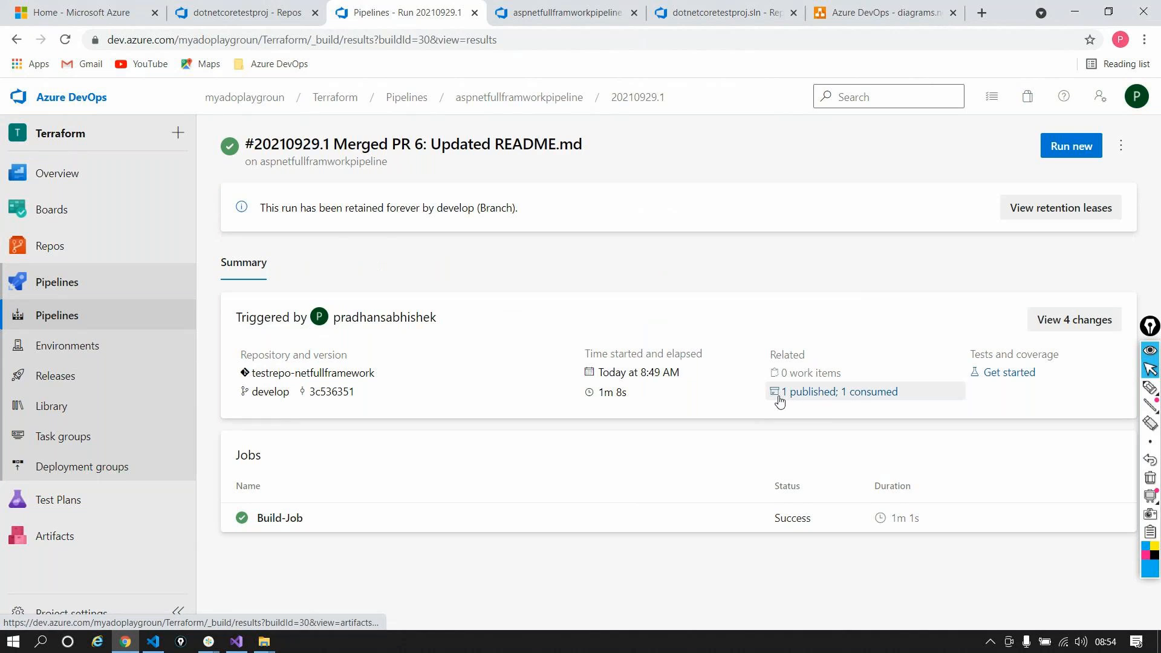
Step: Open the Merged PR 6 run's published artifacts and review the files in the drop artifact
click(780, 396)
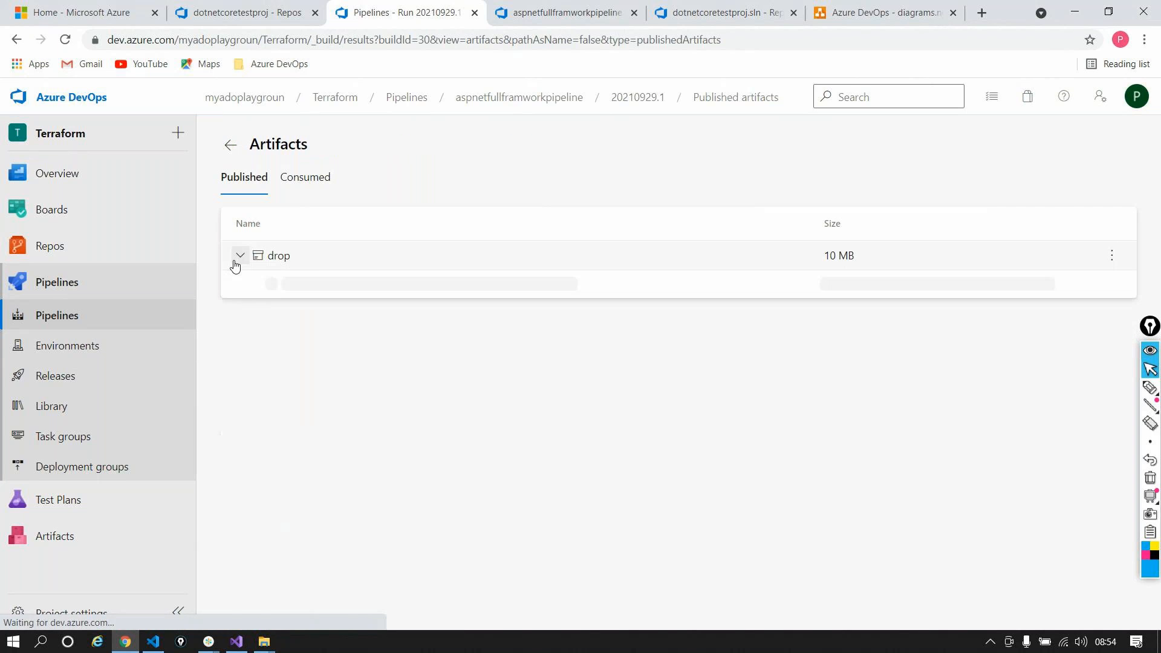
click(237, 260)
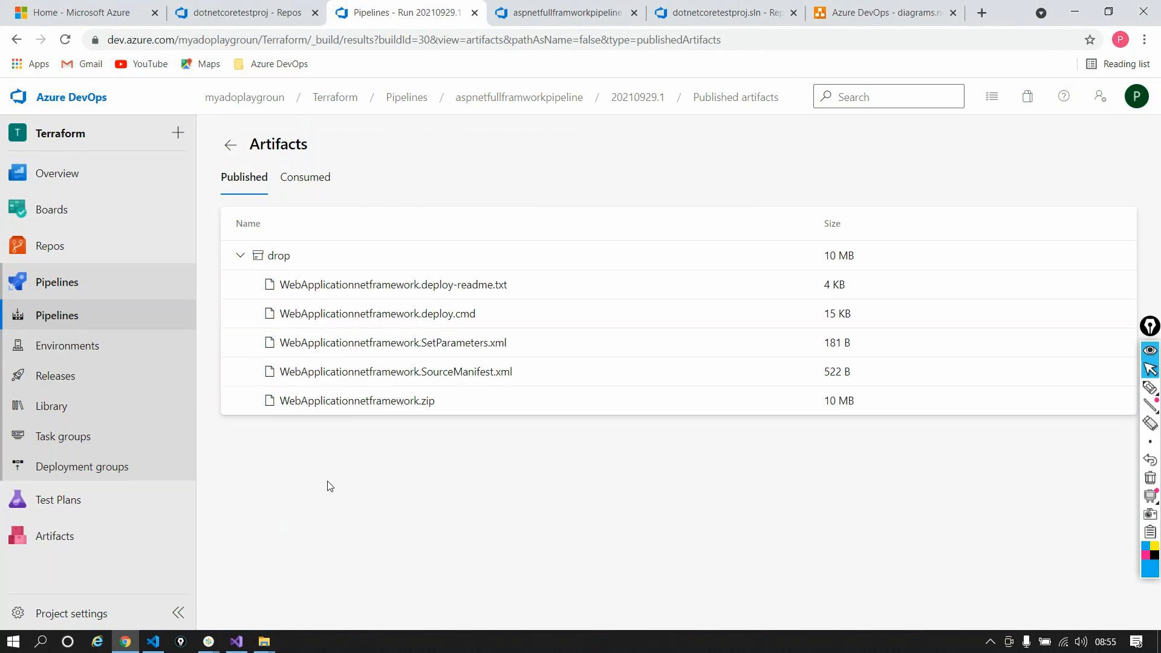
click(209, 641)
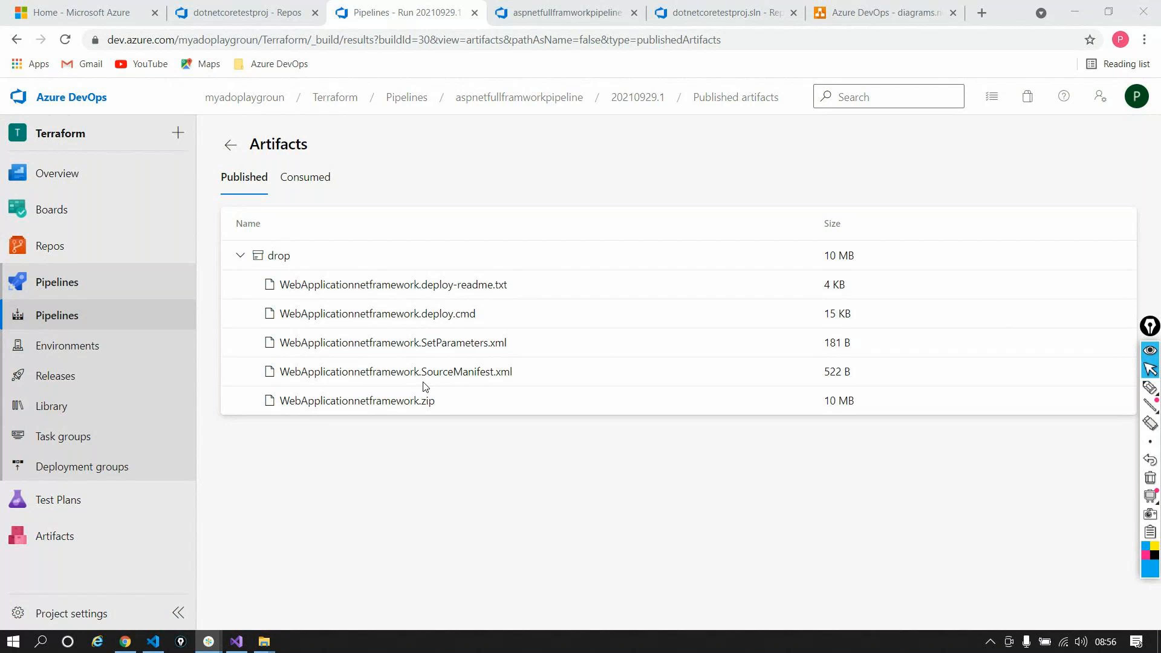
click(422, 387)
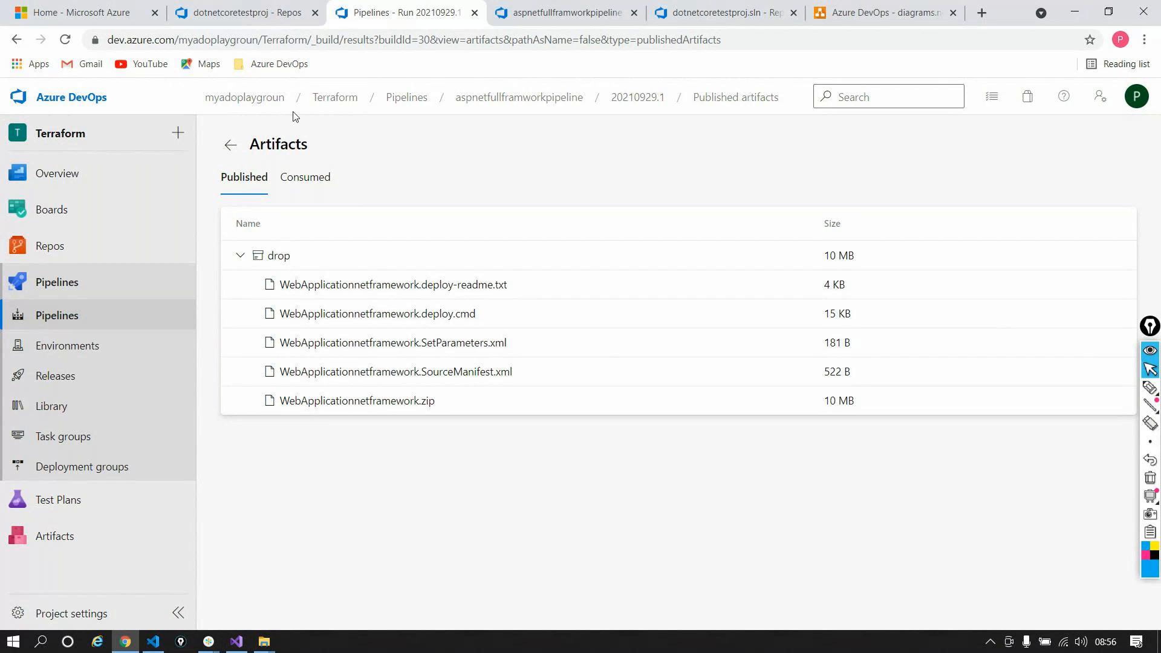
Step: Open aspnetfullframworkpipeline for editing from its run and disable continuous integration for testrepo-netfullframework
click(231, 145)
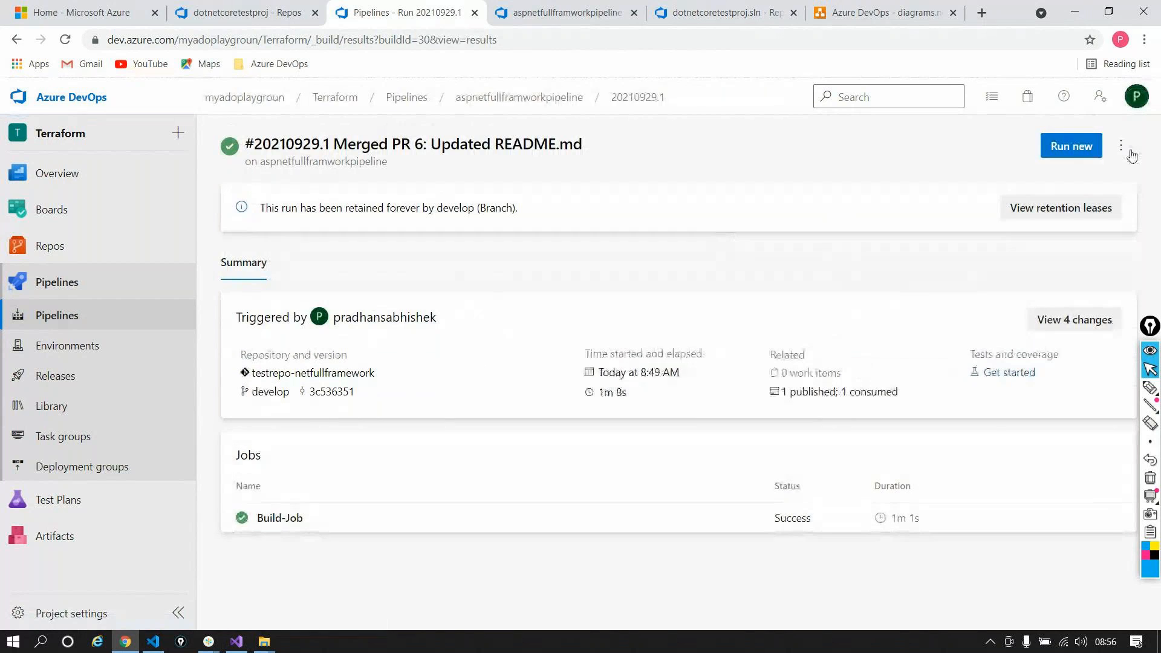
click(1121, 145)
click(1045, 236)
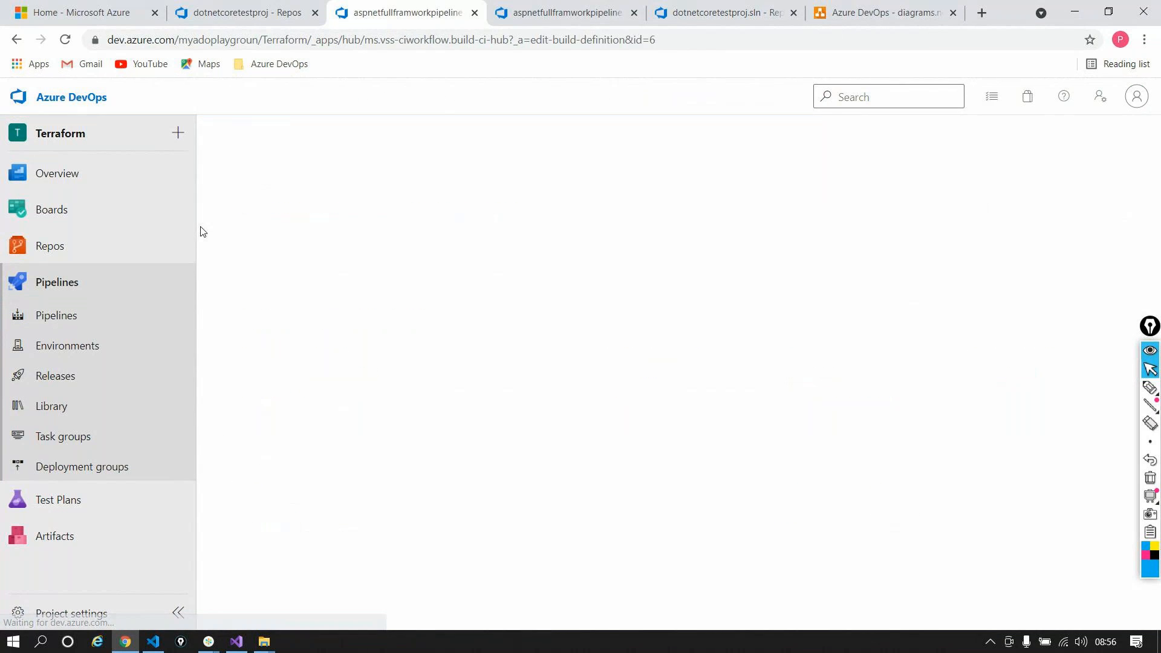
click(316, 185)
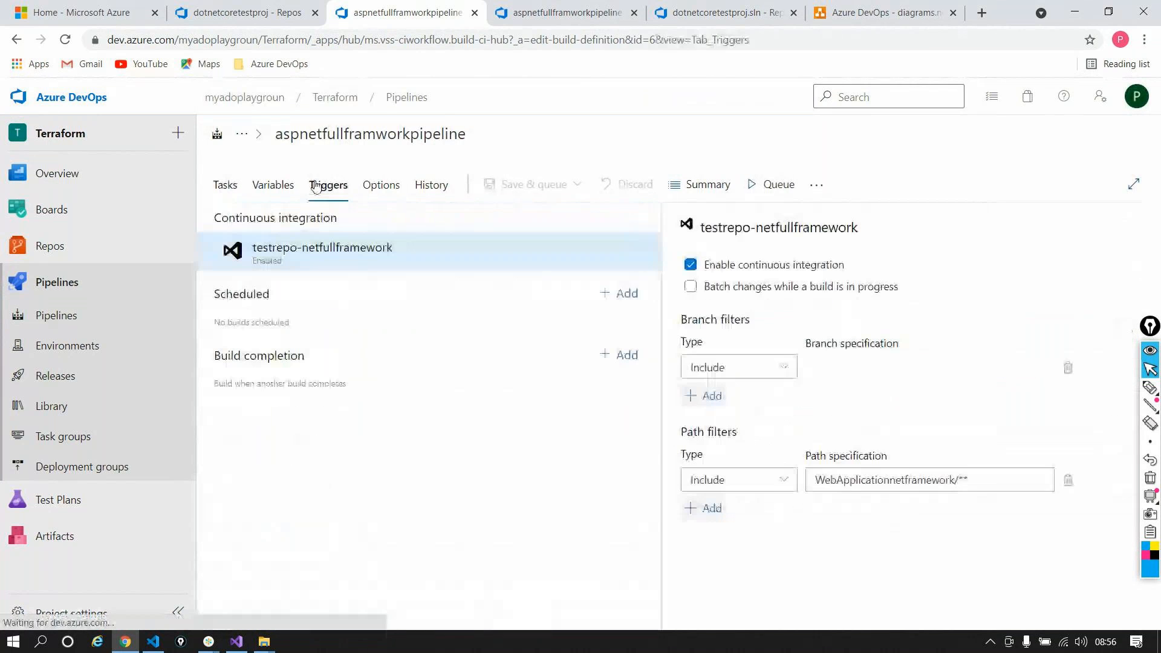
click(691, 265)
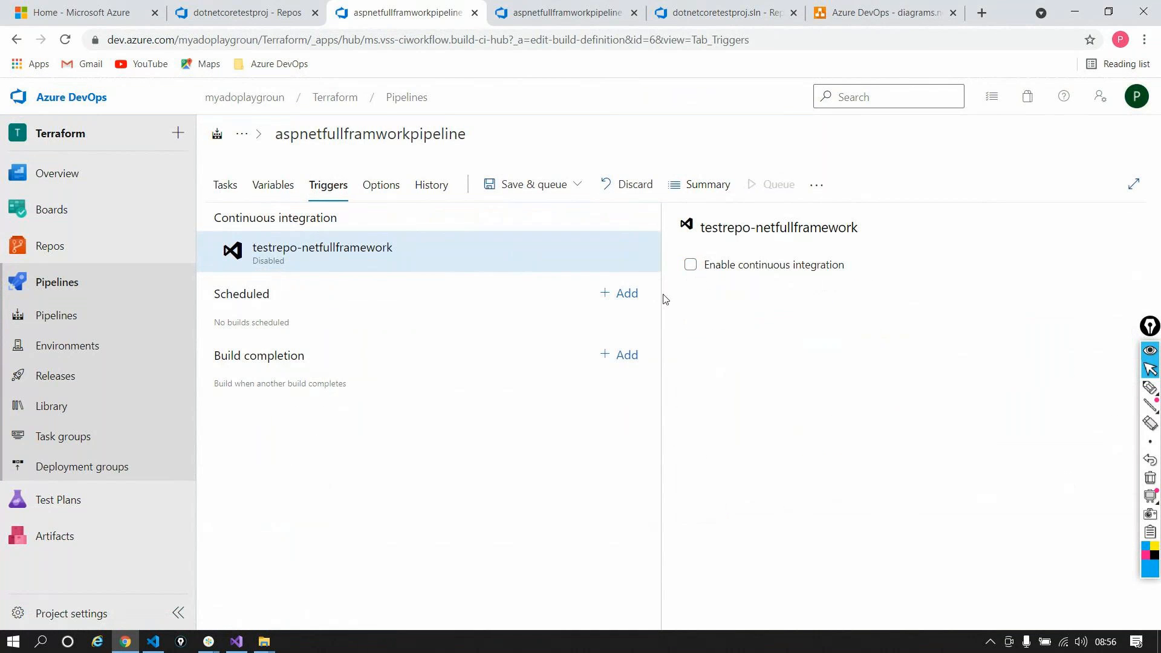
Step: Add a Monday-to-Friday scheduled trigger for develop at 17:00 in the (UTC+05:30) Chennai, Kolkata, Mumbai, New Delhi time zone
click(625, 294)
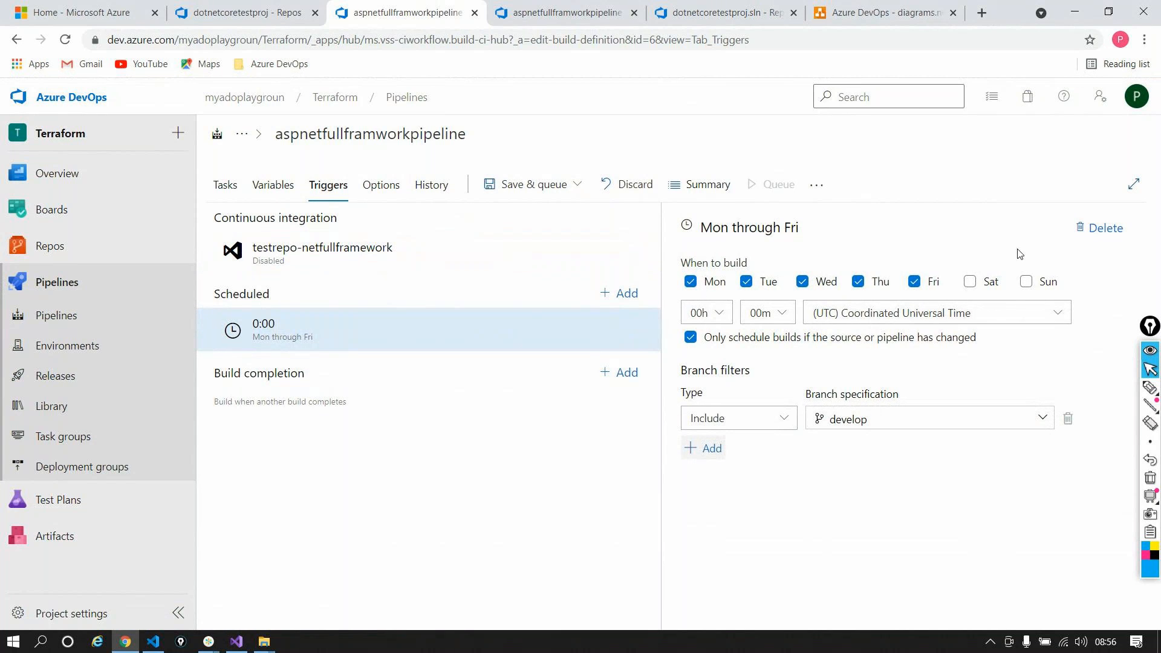
click(699, 312)
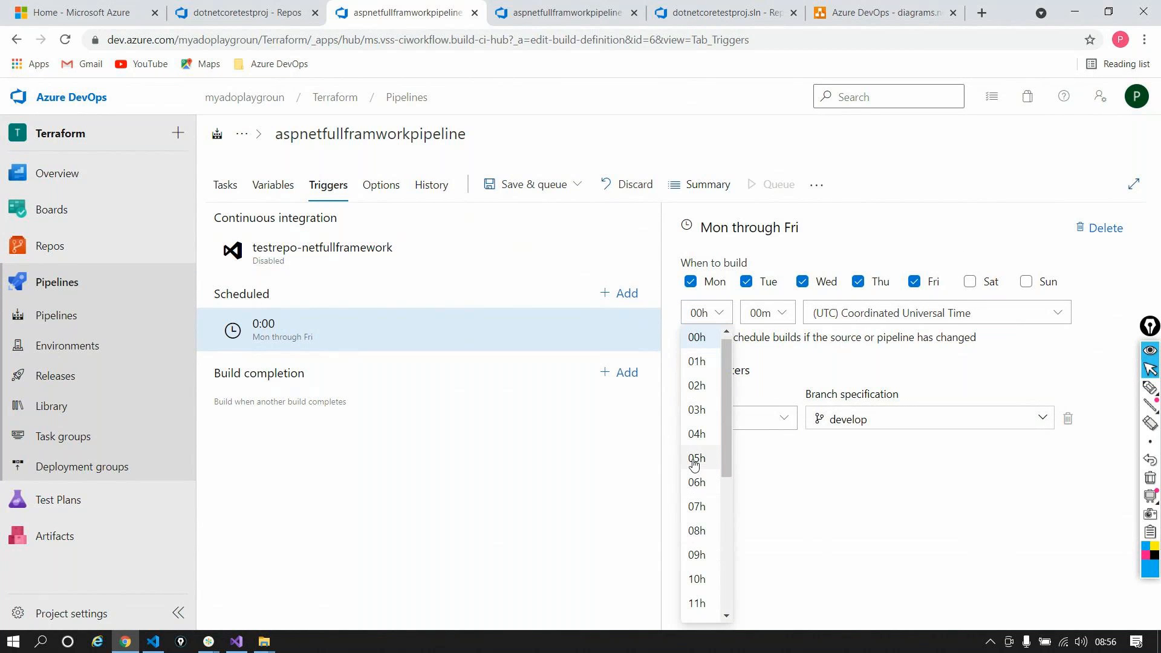
scroll(696, 466, down, 5)
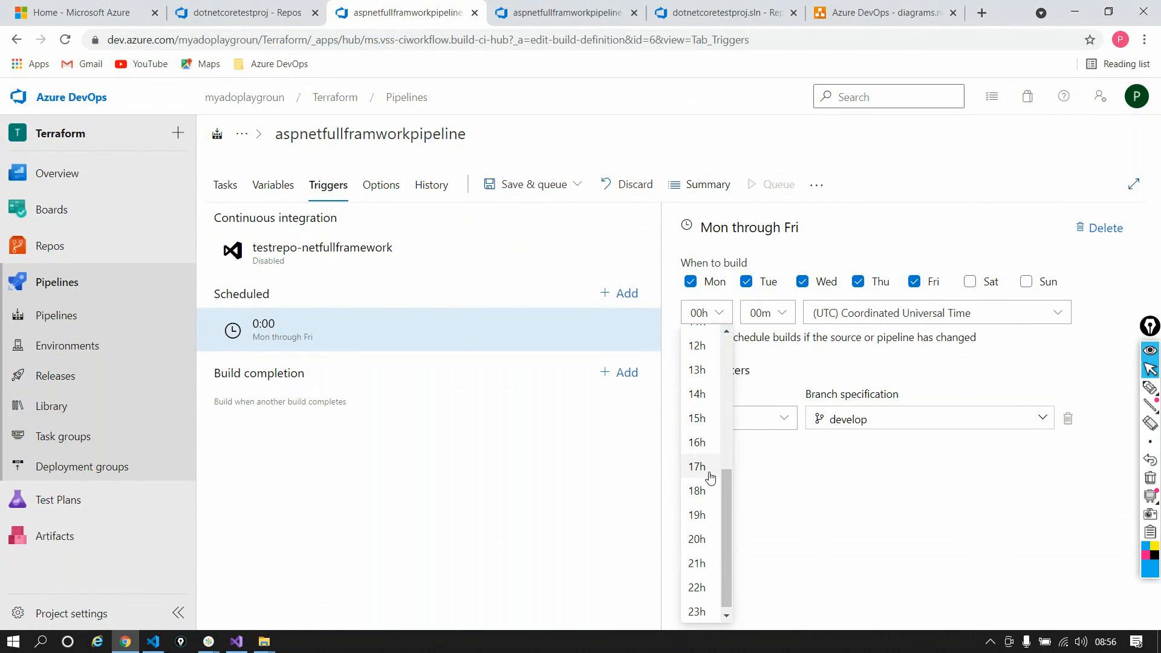
click(709, 475)
click(878, 313)
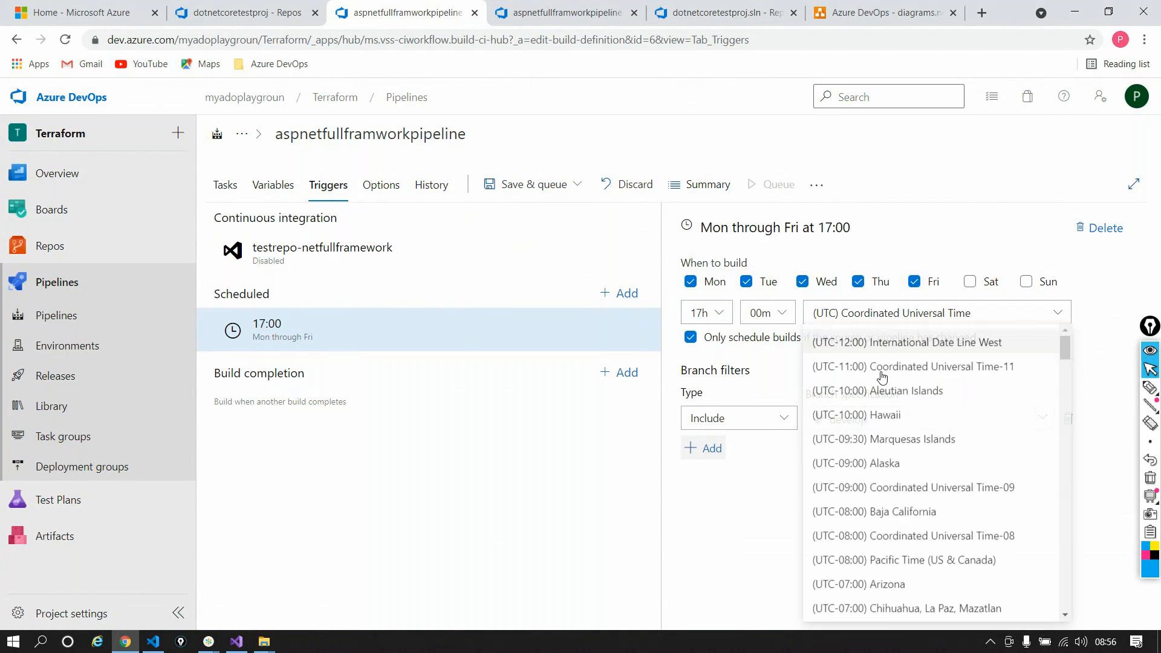
scroll(910, 417, down, 3)
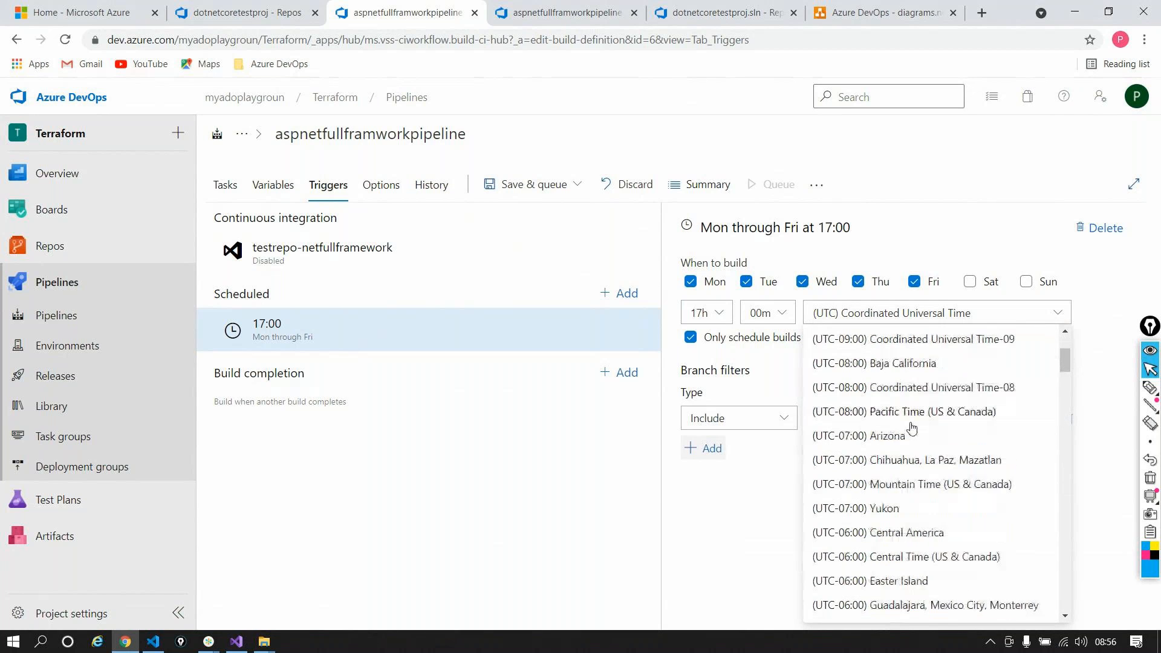
scroll(912, 427, down, 3)
scroll(912, 428, down, 5)
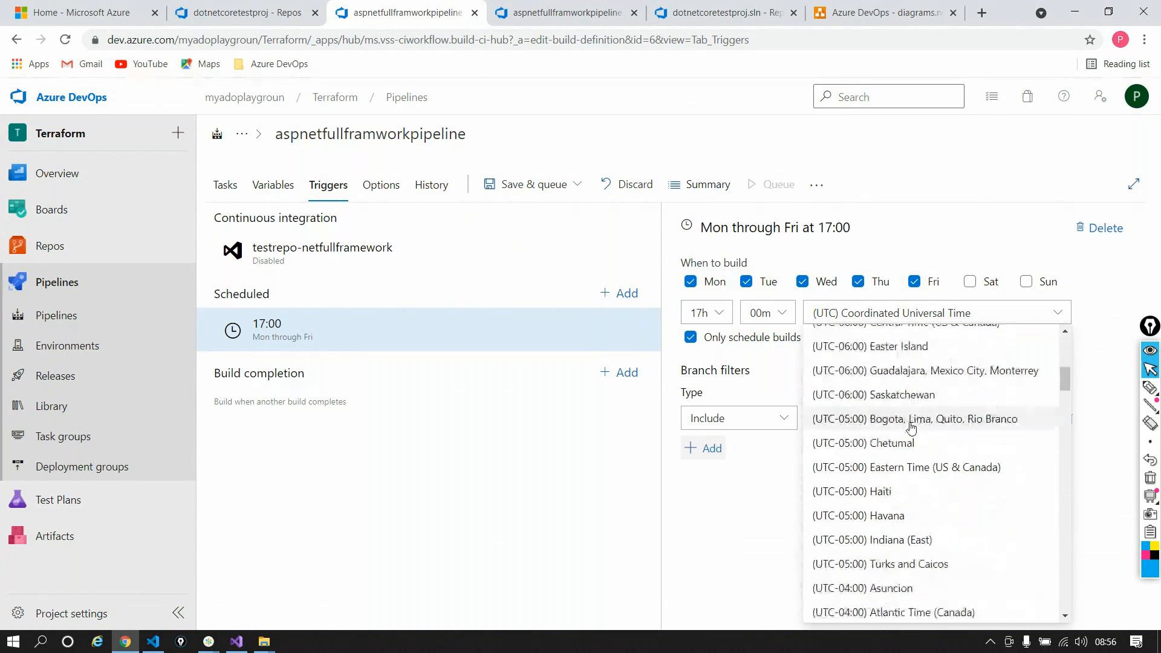
scroll(873, 438, up, 10)
scroll(875, 454, down, 1)
scroll(875, 454, down, 20)
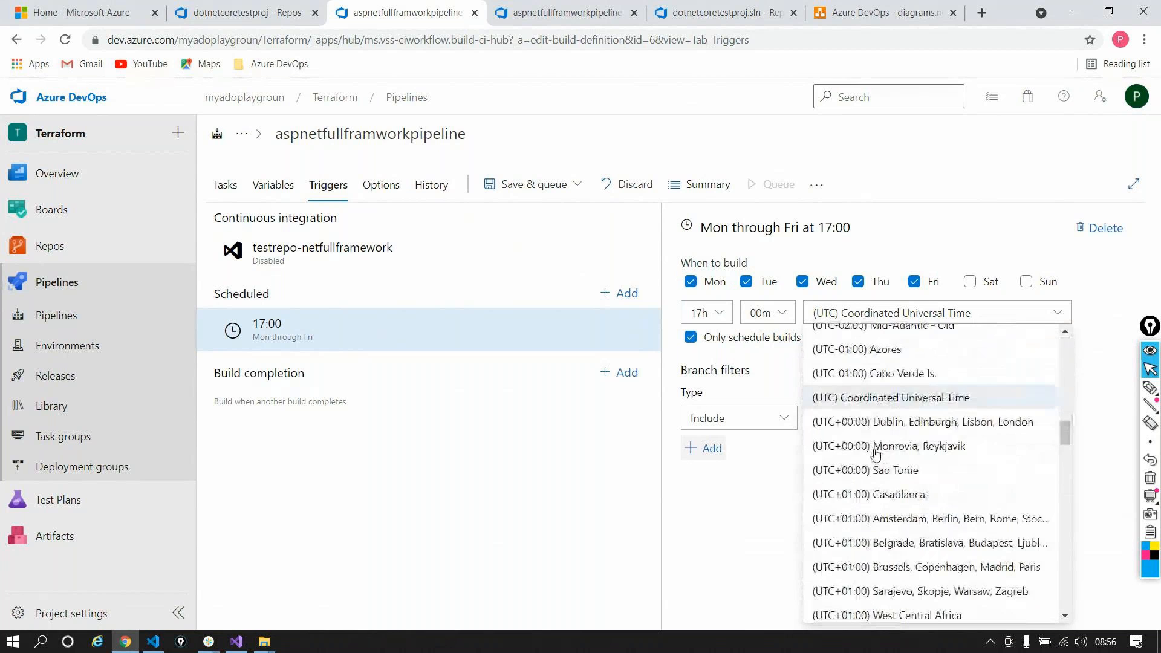
scroll(875, 454, down, 5)
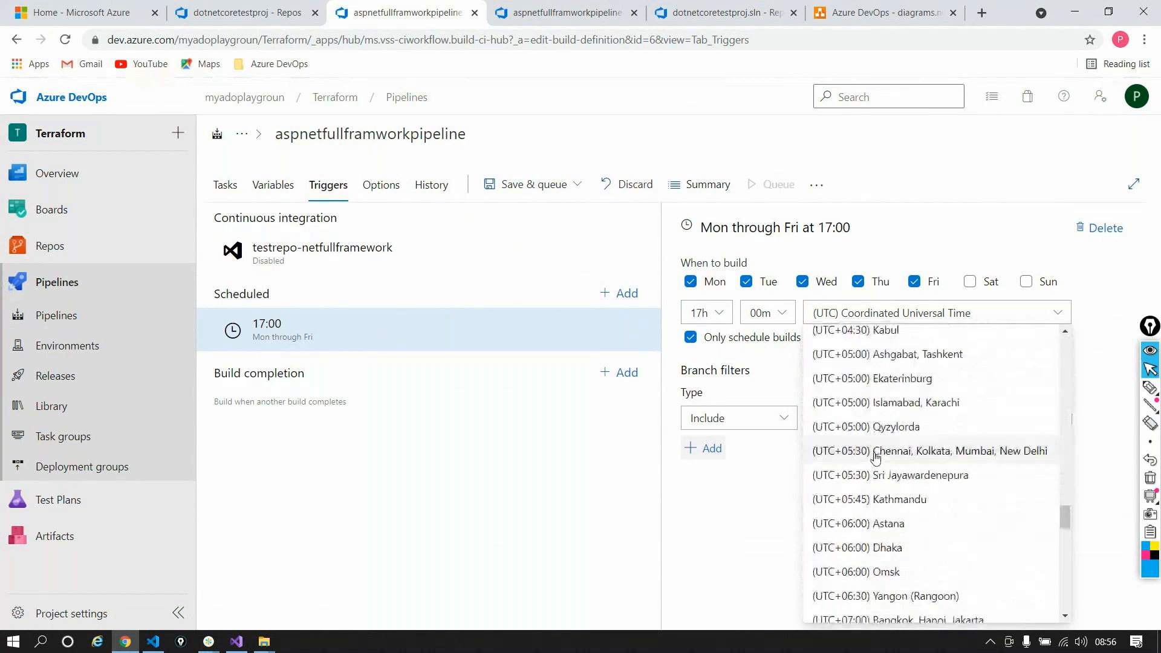
click(858, 376)
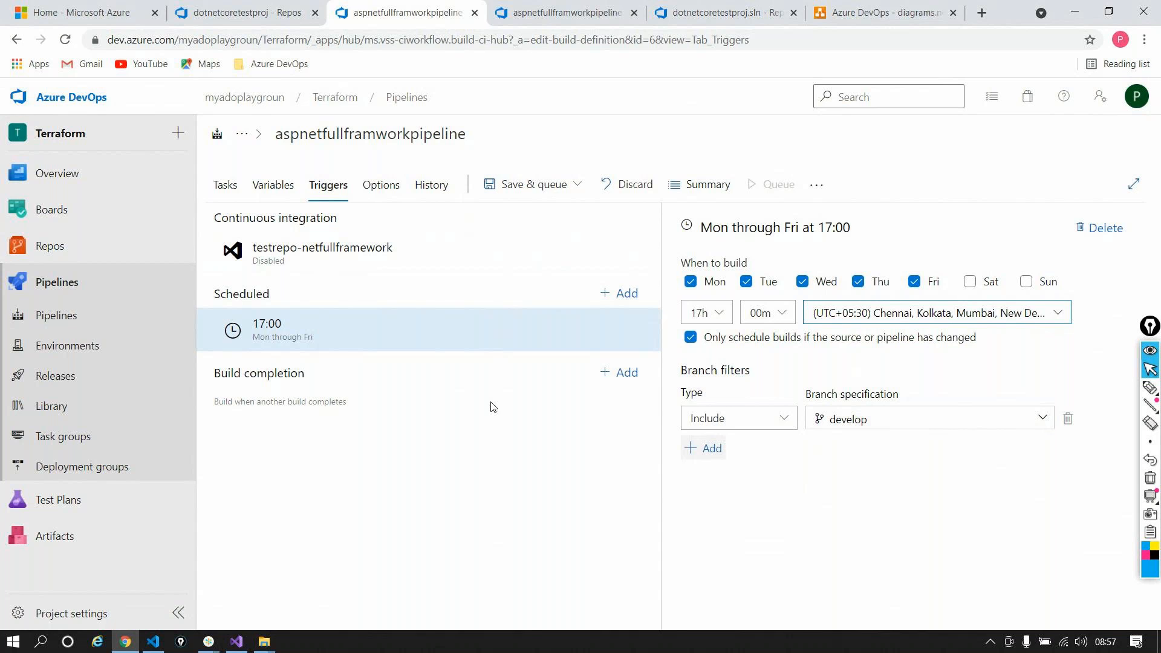
Step: Save the pipeline's trigger changes without a comment and without queuing a build
click(514, 184)
click(514, 239)
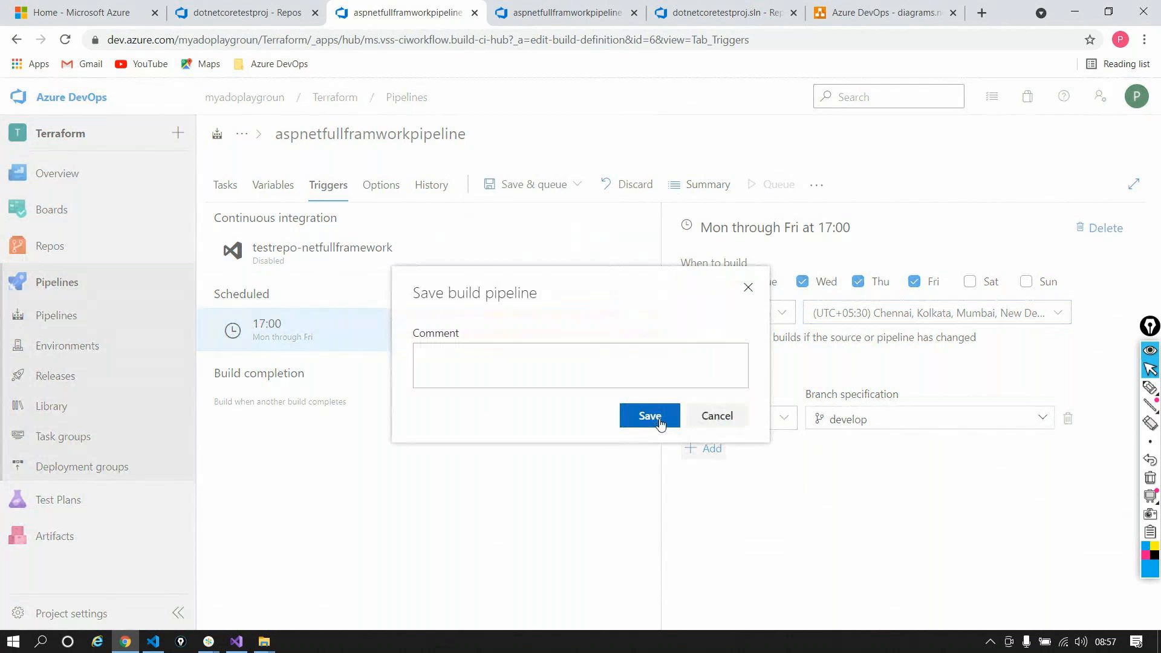
click(659, 423)
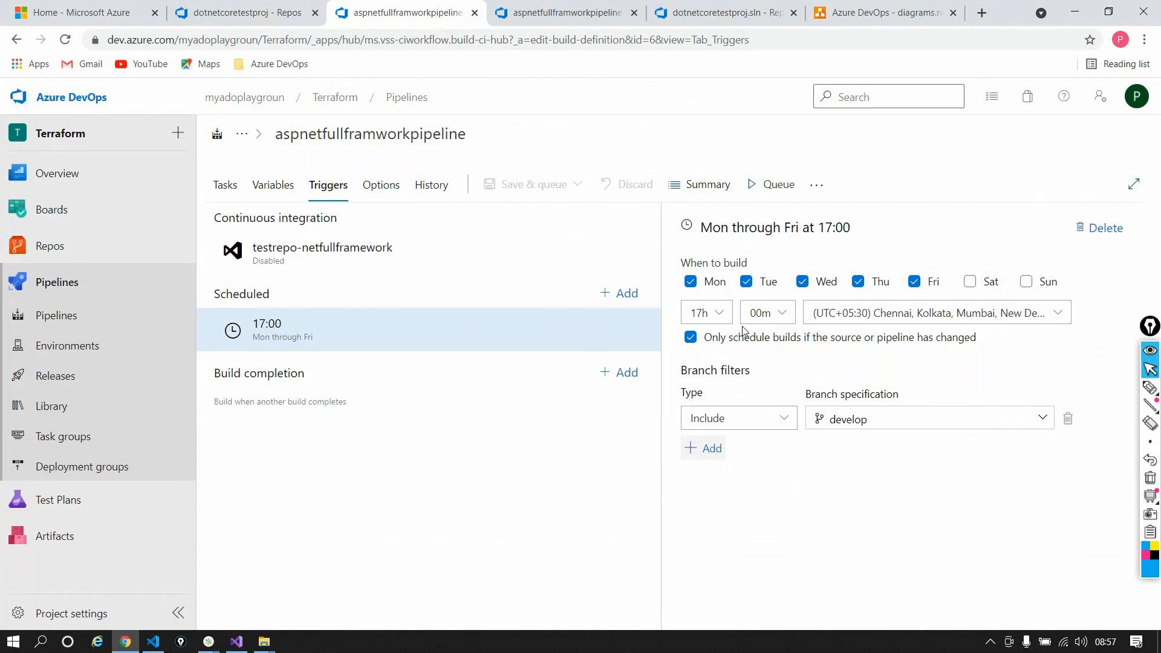
key(alt+Tab)
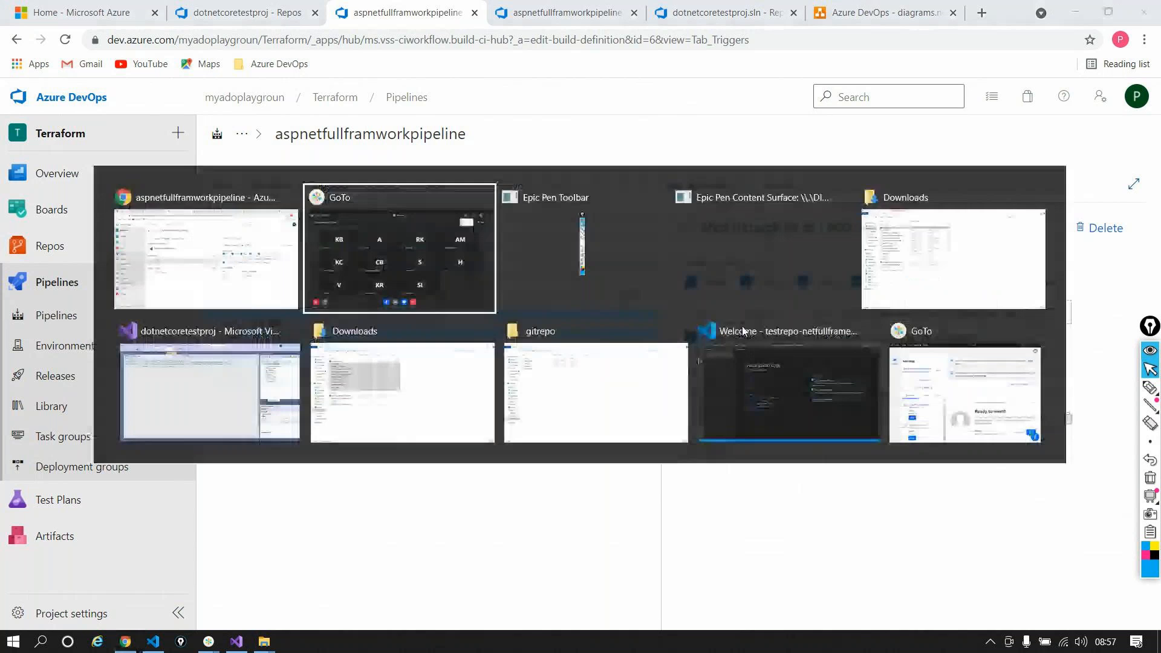
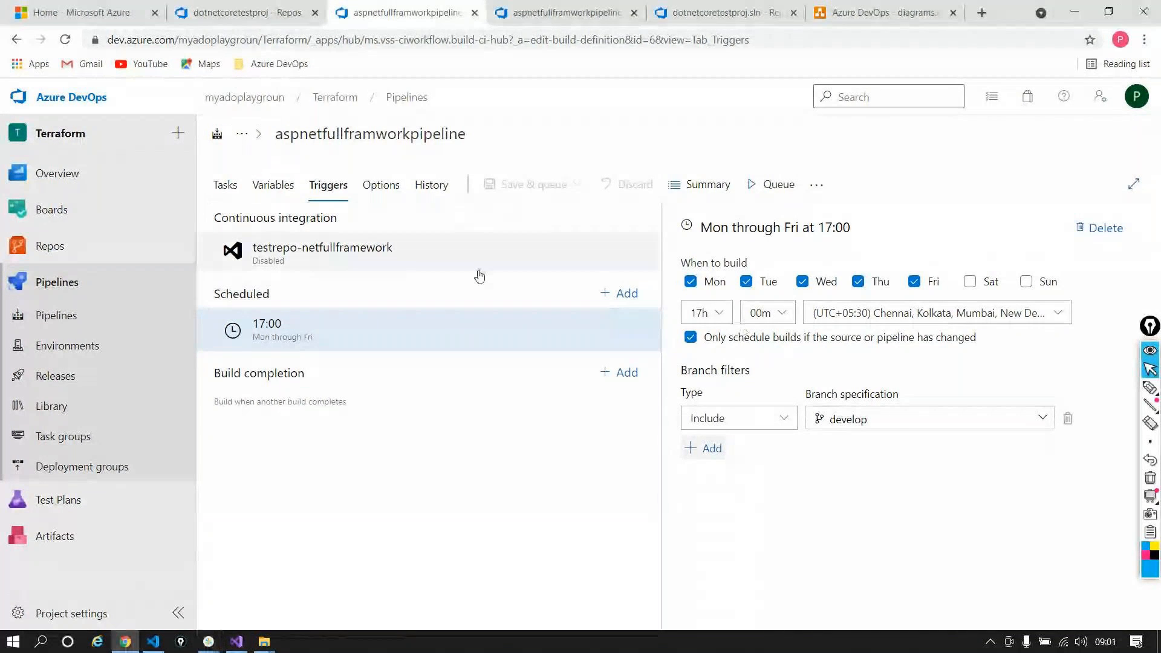
Step: View the files of testrepo-netfullframework on the develop branch and list the runs of aspnetfullframworkpipeline
mouse_move(90, 243)
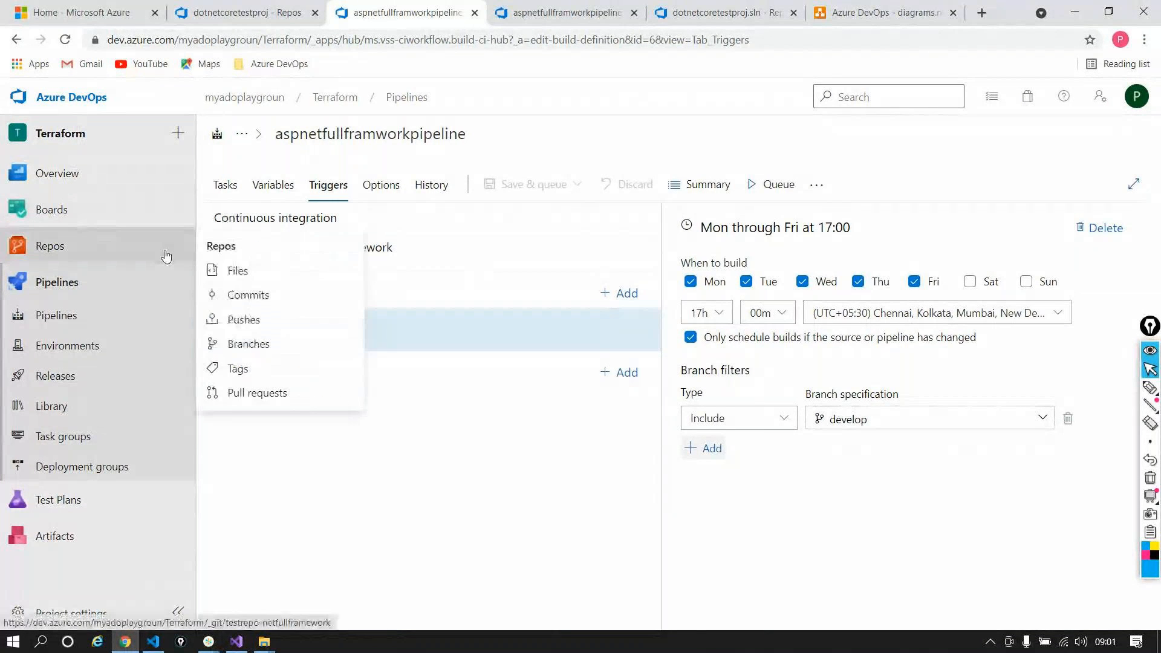
click(254, 271)
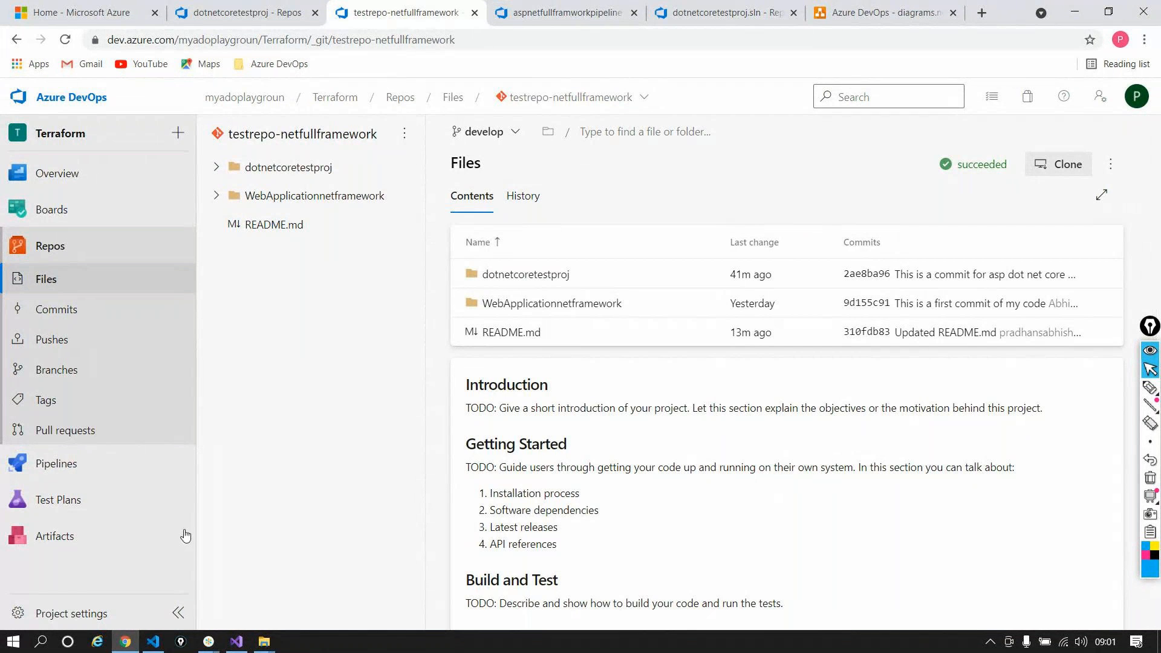
mouse_move(121, 464)
click(276, 461)
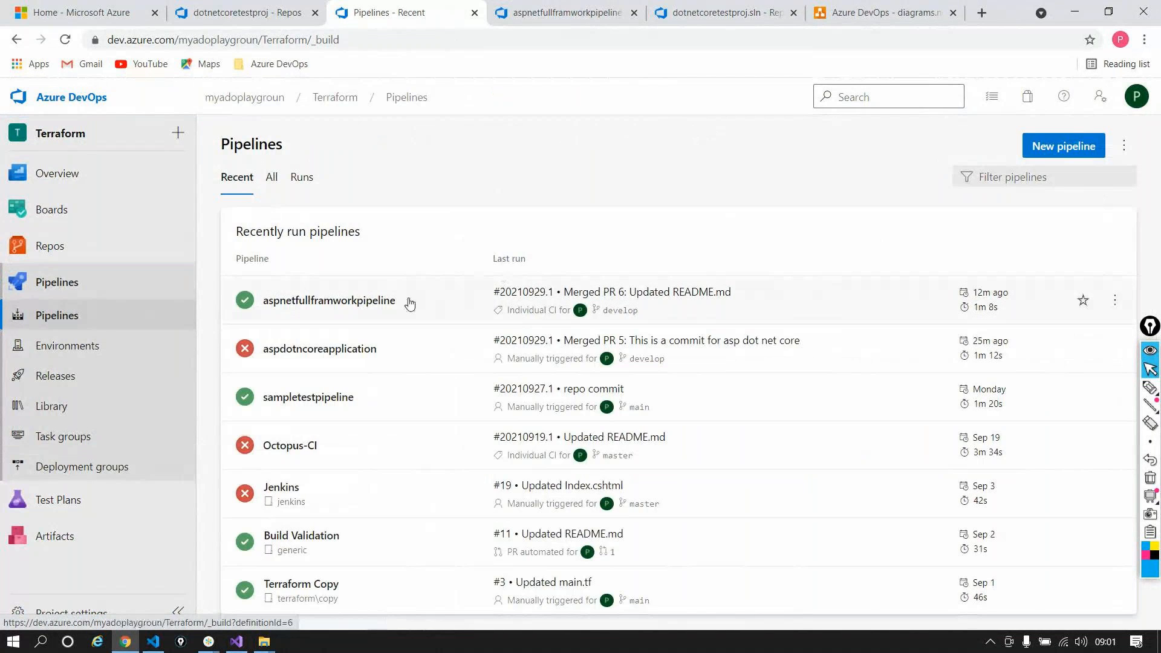
click(409, 302)
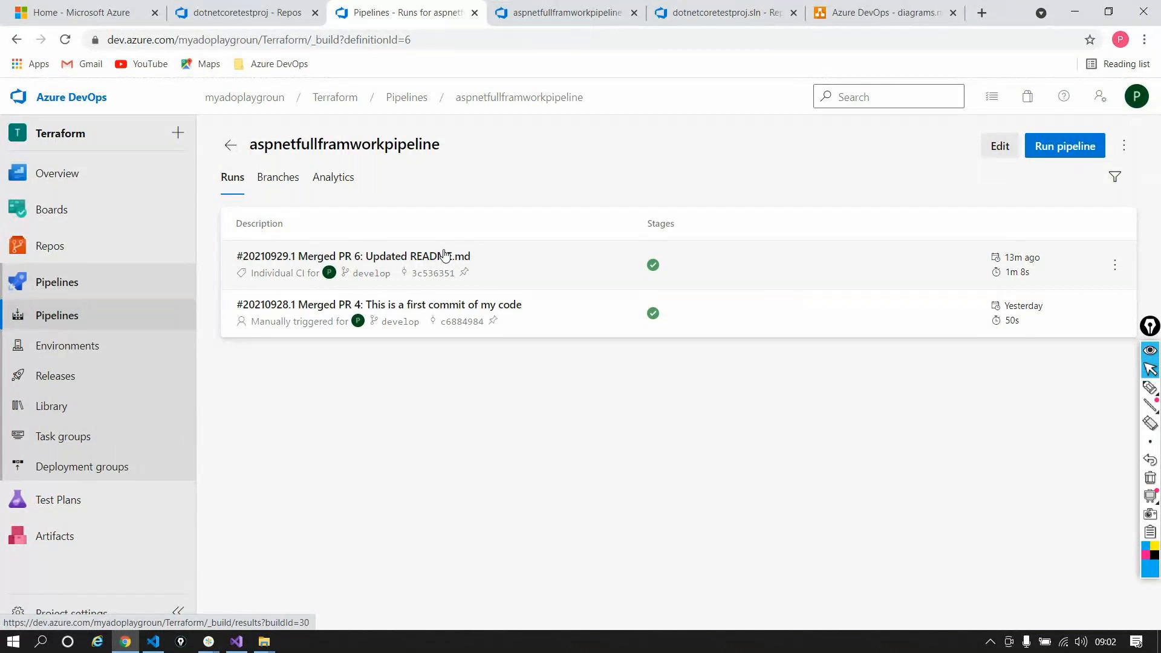
Step: Open aspnetfullframworkpipeline for editing and review its build tasks and parameters
click(1000, 146)
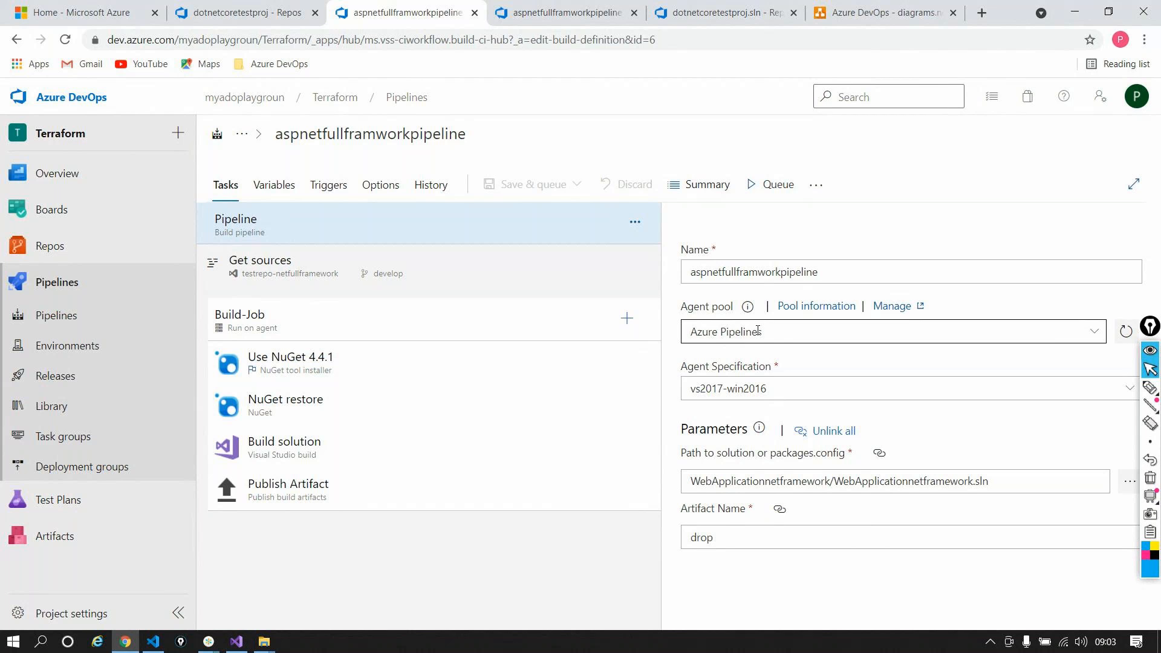
key(alt+Tab)
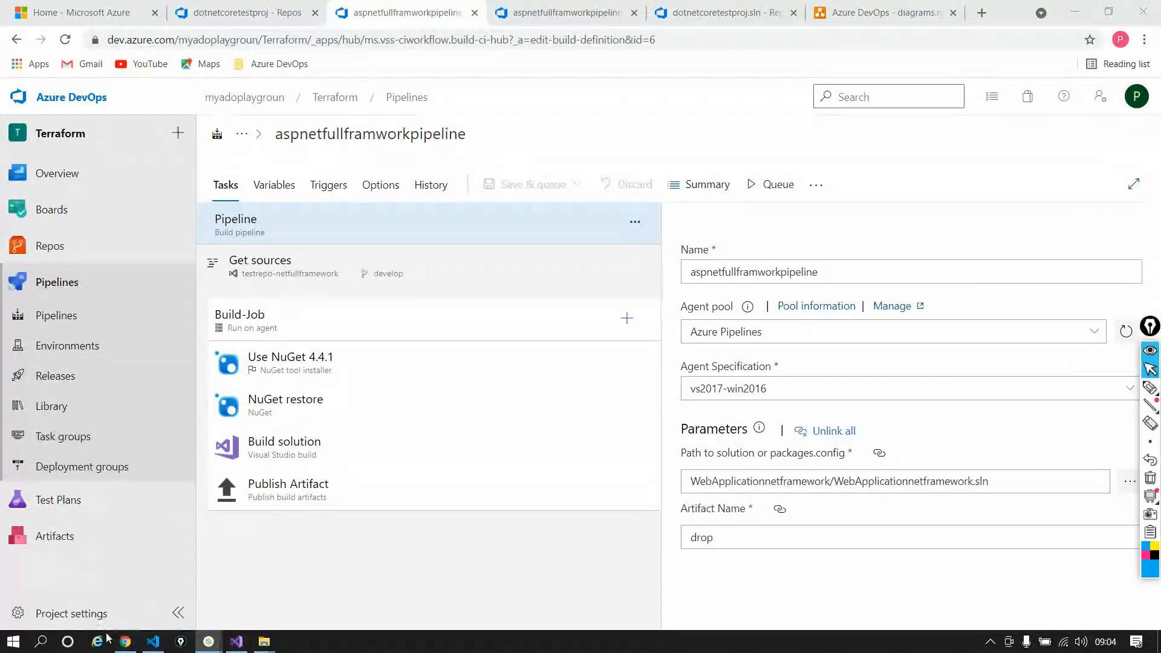
click(221, 579)
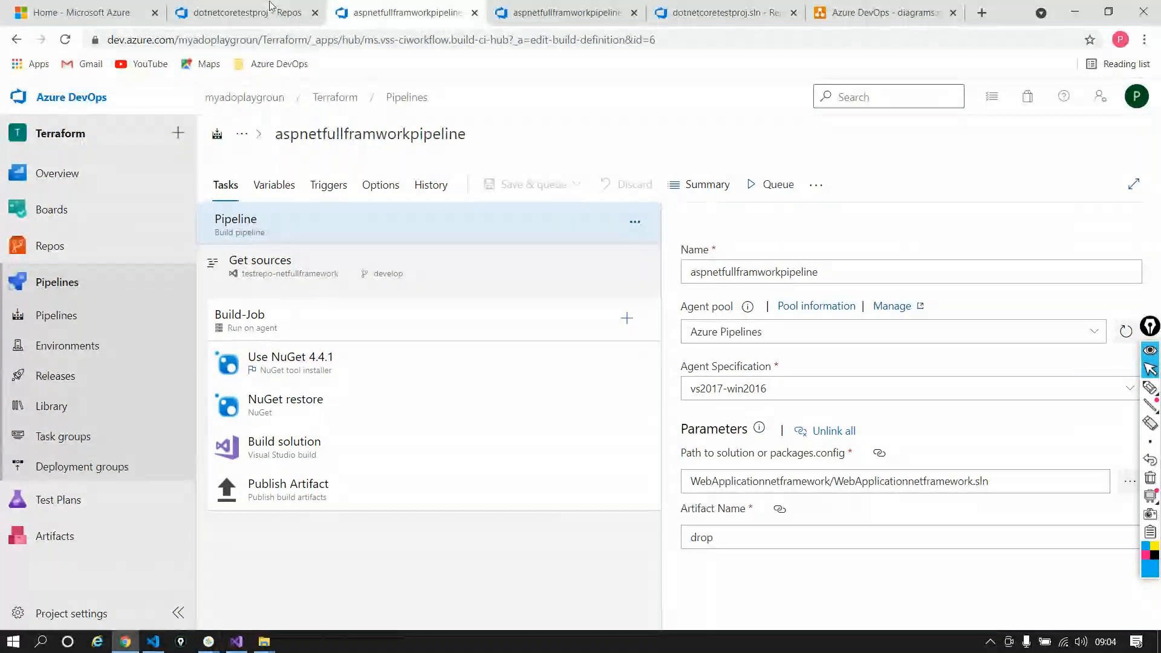
Step: Delete the Monday-to-Friday 17:00 schedule, re-enable continuous integration for testrepo-netfullframework, and save the pipeline
click(325, 192)
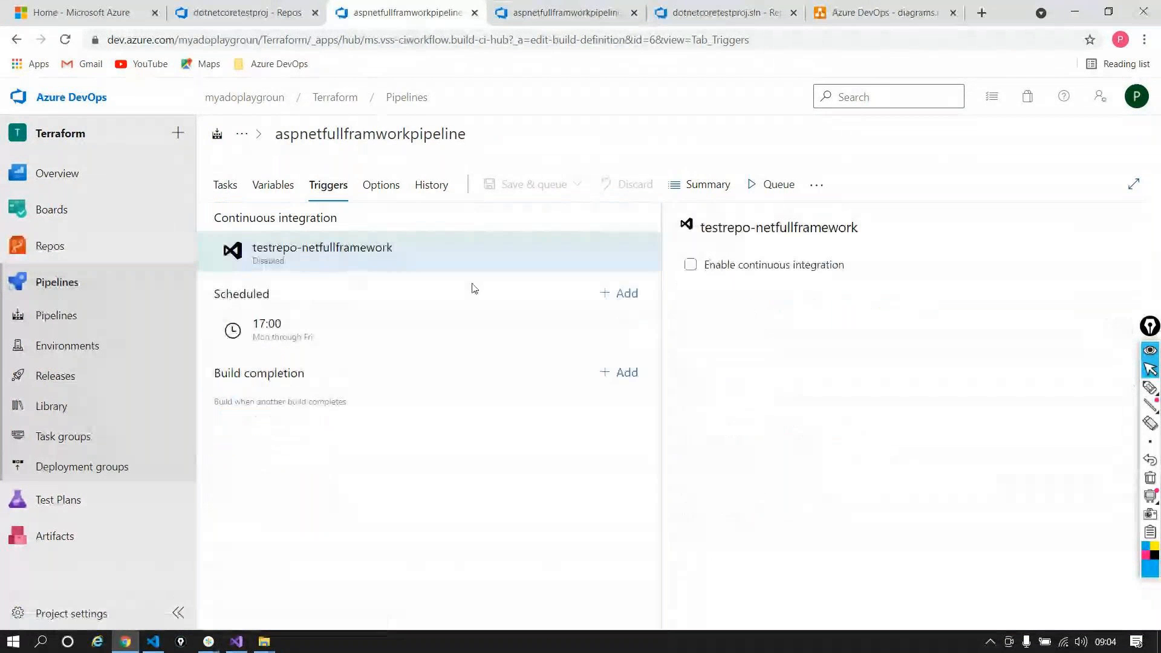
click(434, 331)
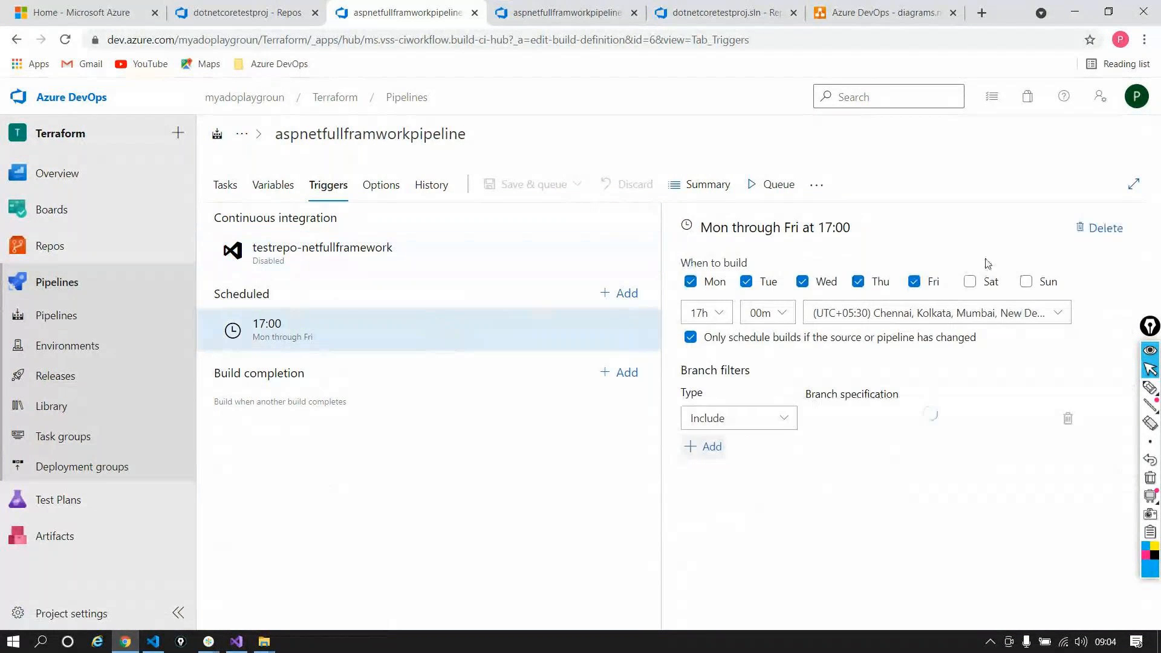
click(1097, 229)
click(690, 264)
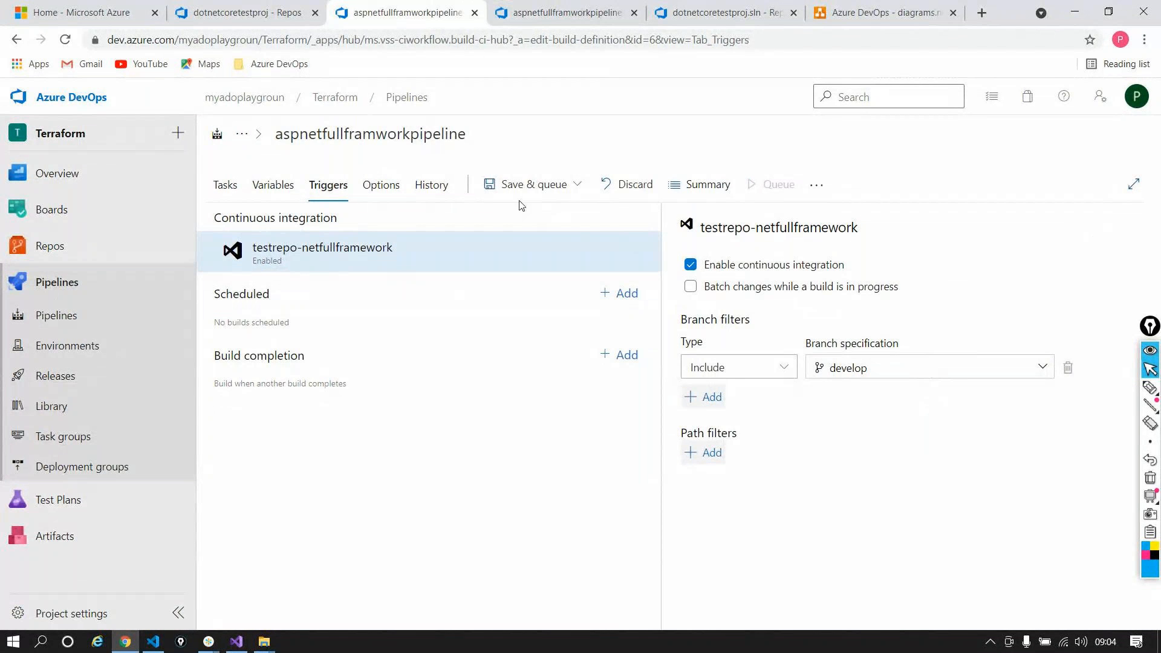
click(576, 184)
click(499, 249)
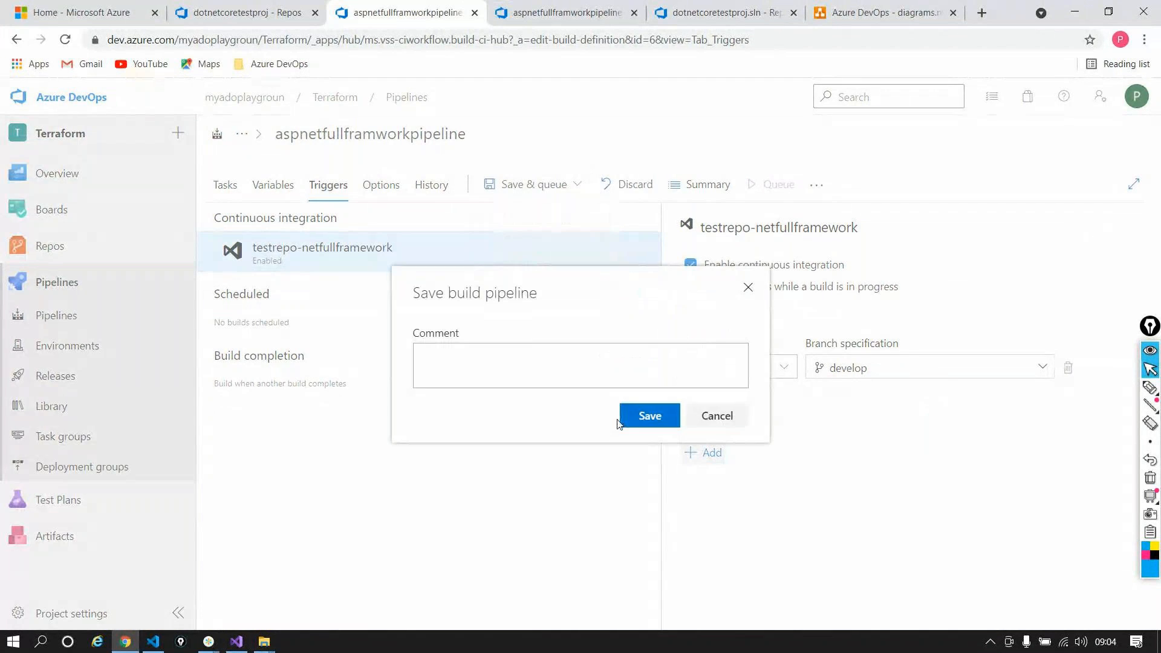
click(623, 416)
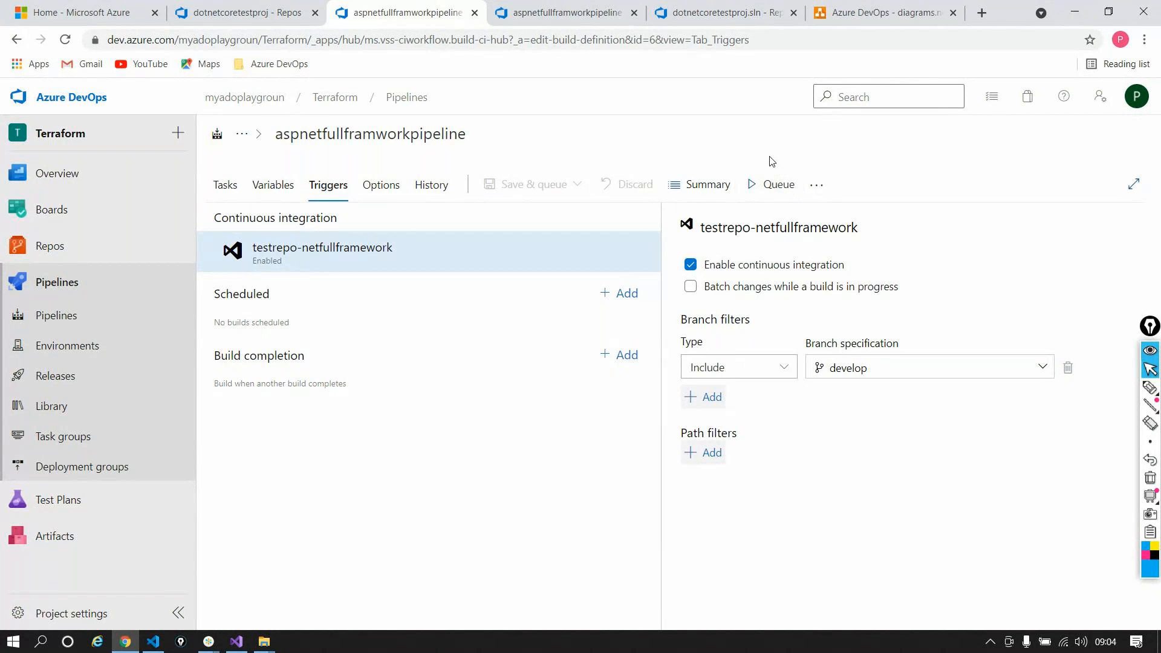
Step: Switch to Visual Studio Code and open a PowerShell terminal, plus a Git Bash terminal, in the testrepo-netfullframework folder
key(alt+Tab)
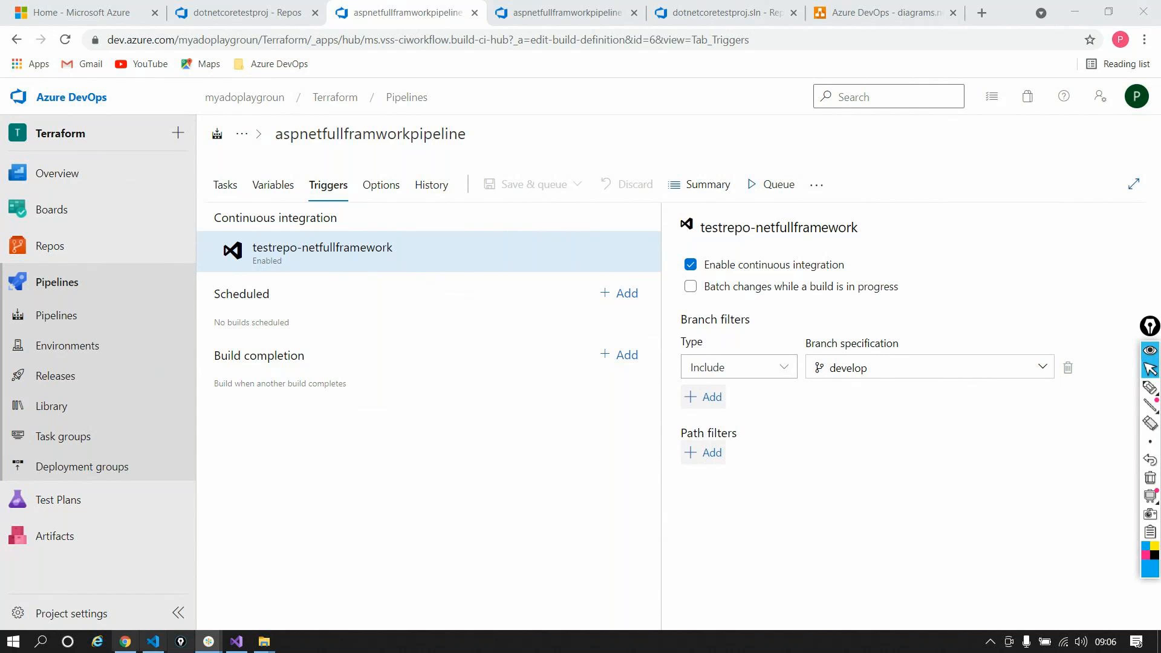
click(155, 642)
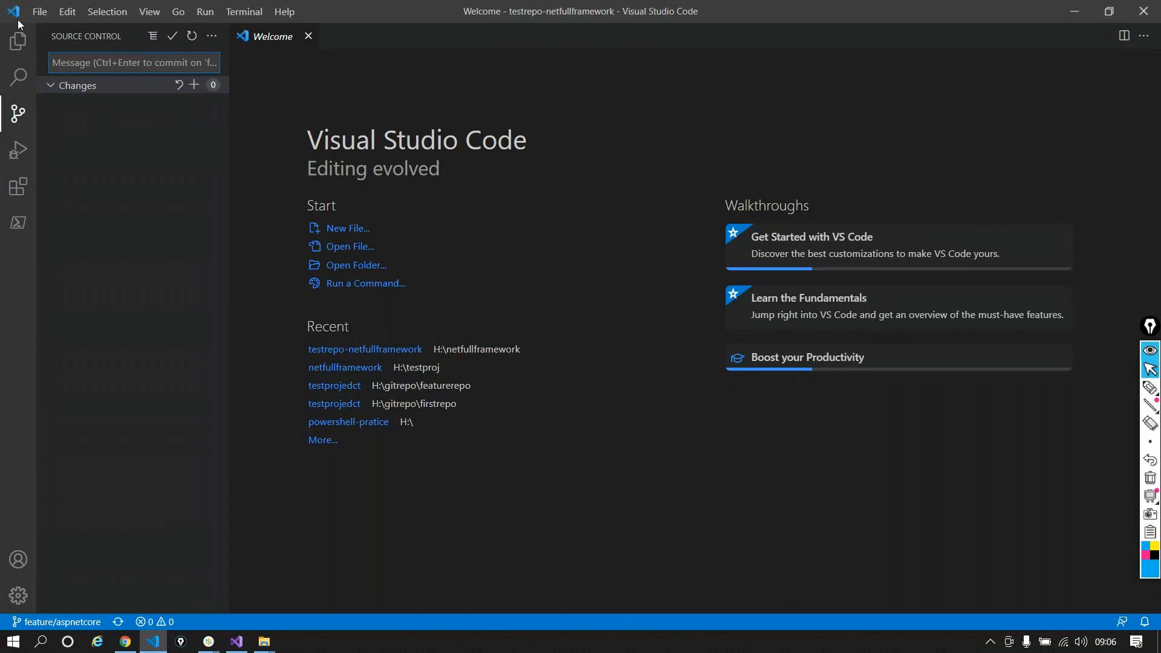
click(229, 17)
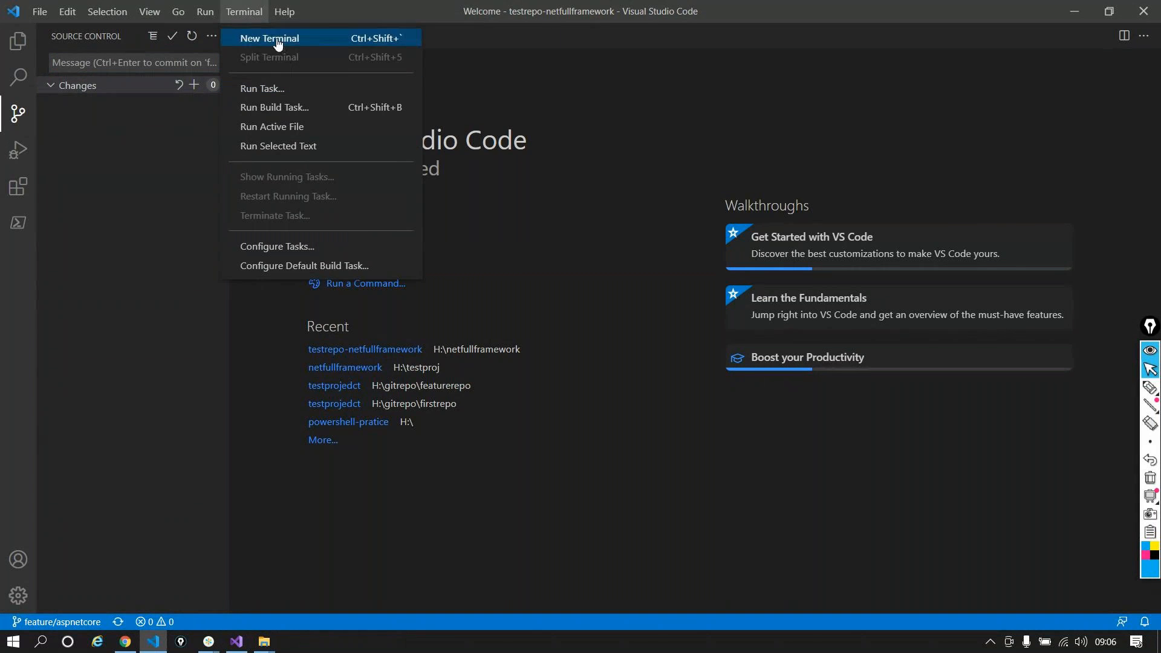
key(Return)
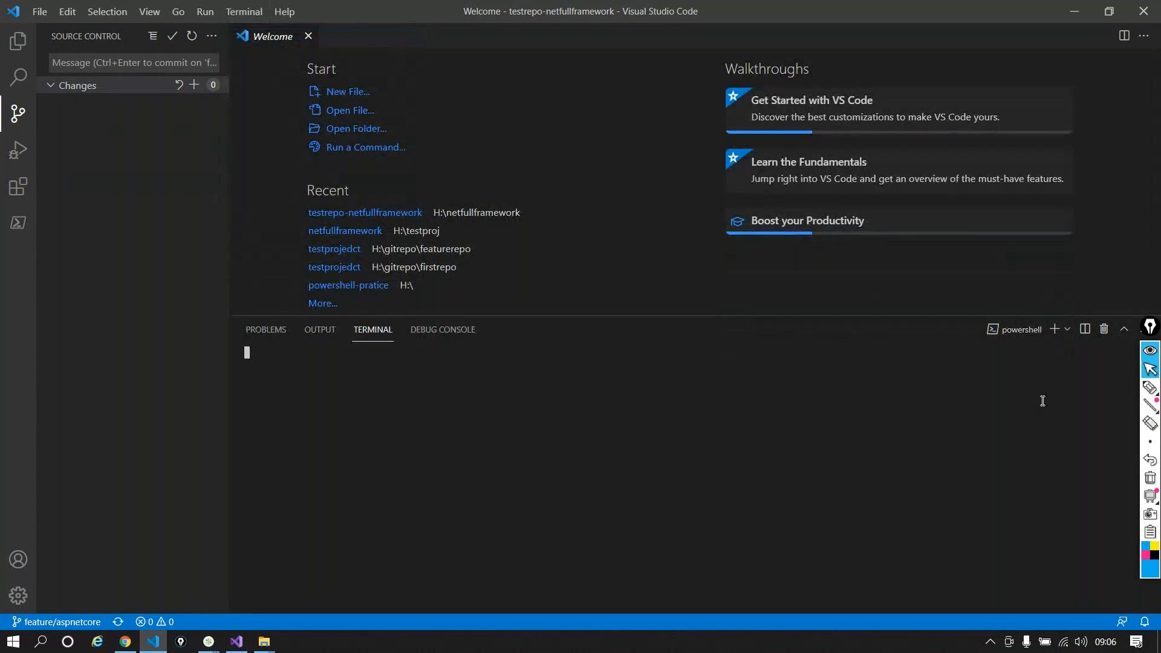
click(1065, 332)
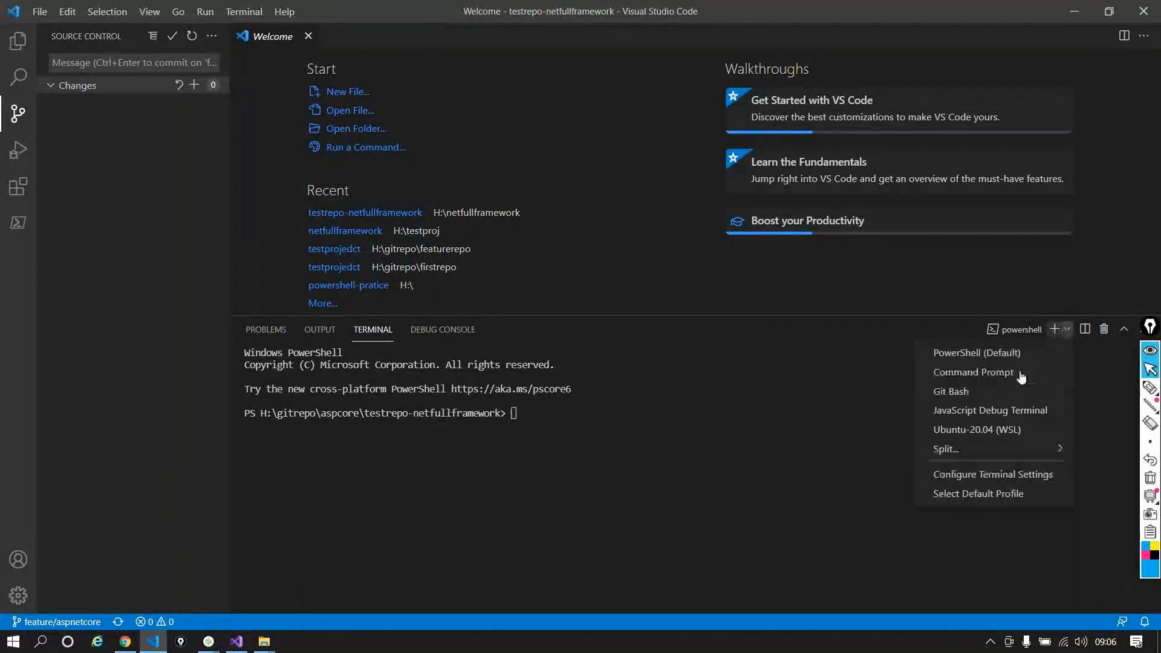
click(979, 394)
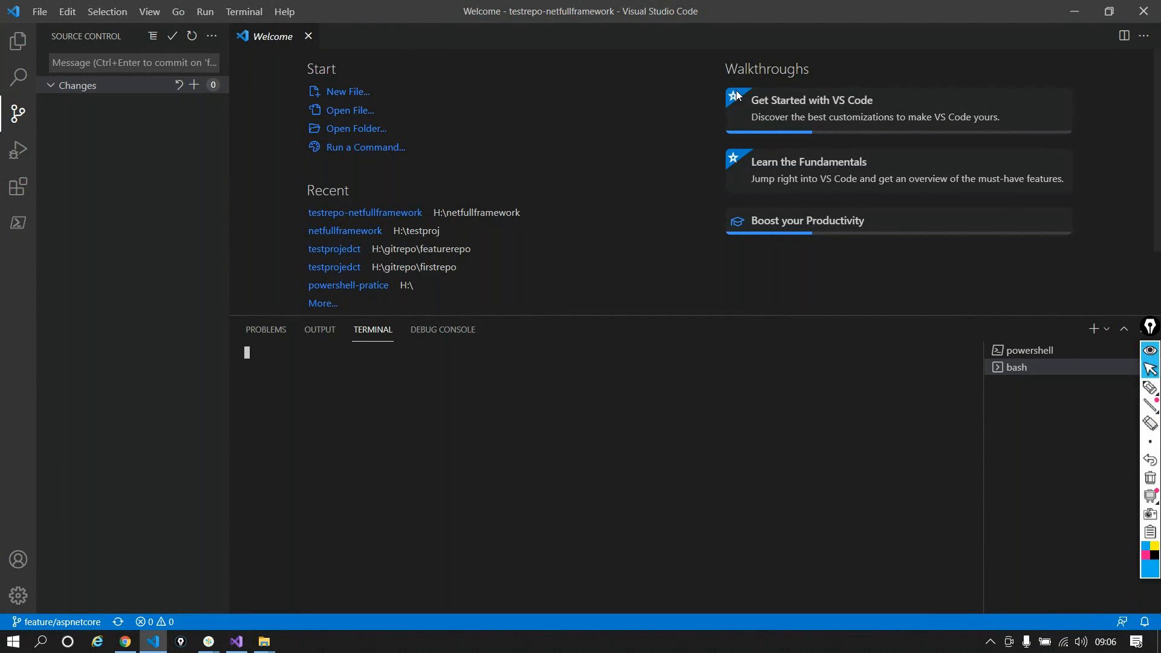
Step: Switch to Chrome and search the web for "set git username" in a new tab
click(126, 641)
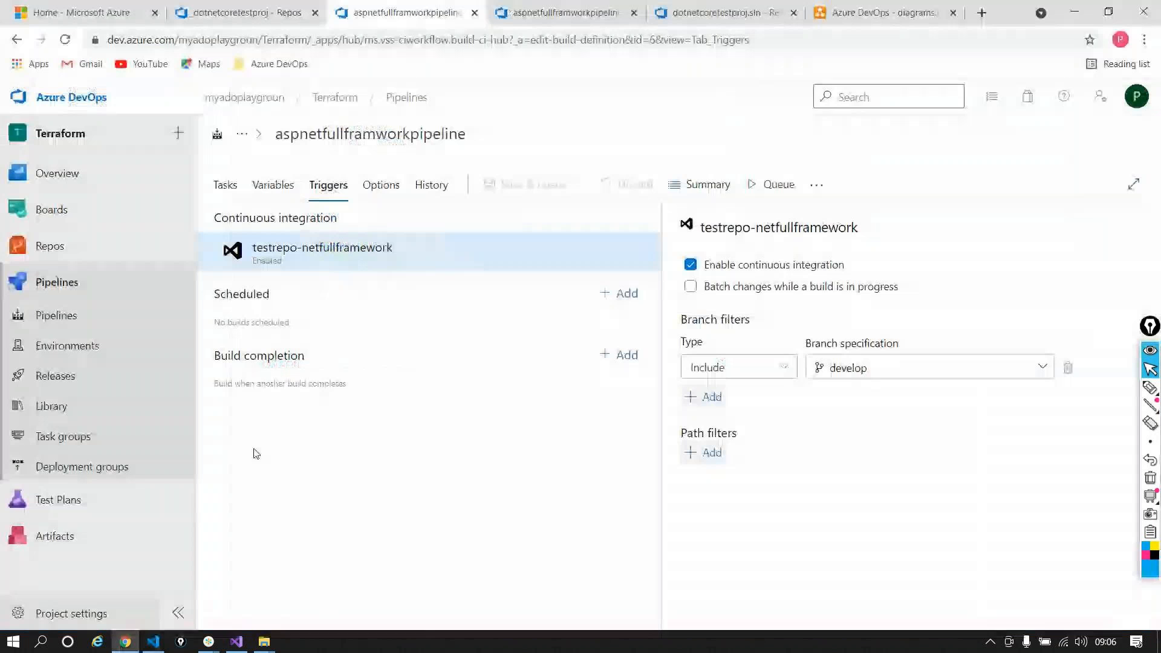
click(981, 12)
click(484, 43)
text(set git)
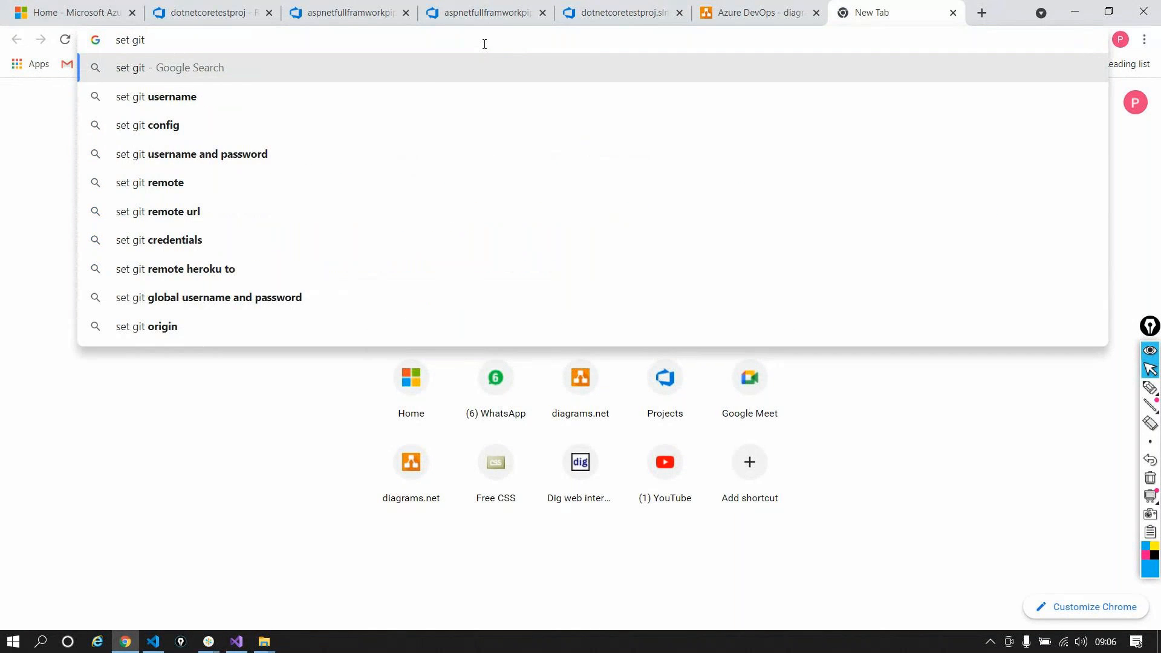
key(Down)
key(Return)
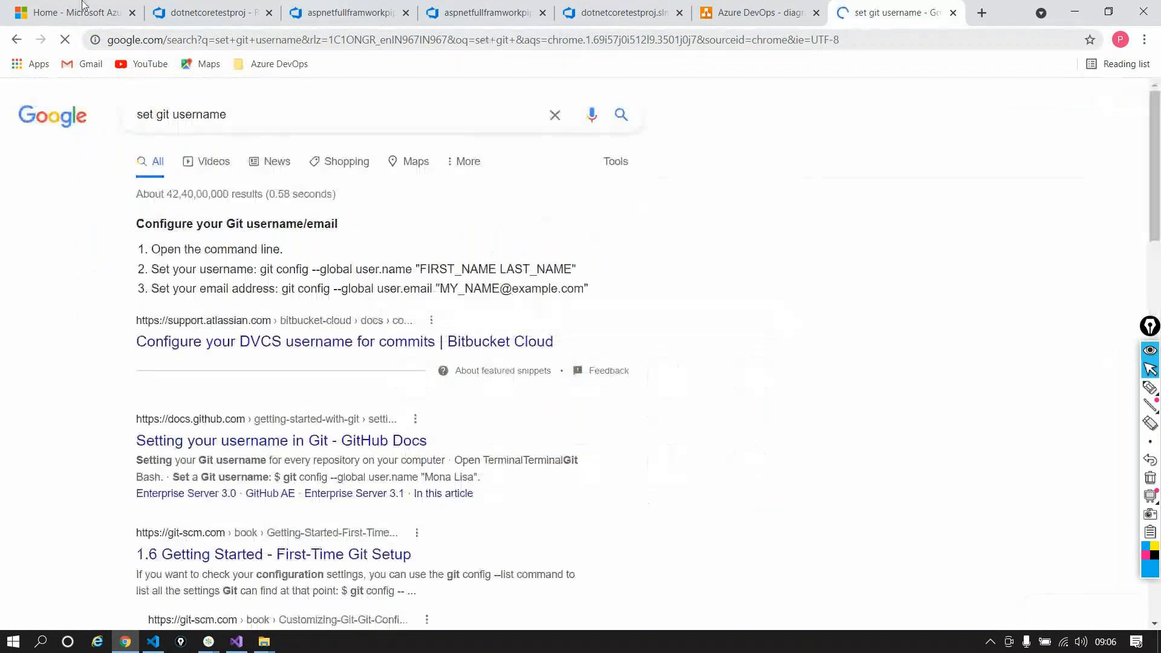
scroll(408, 367, down, 1)
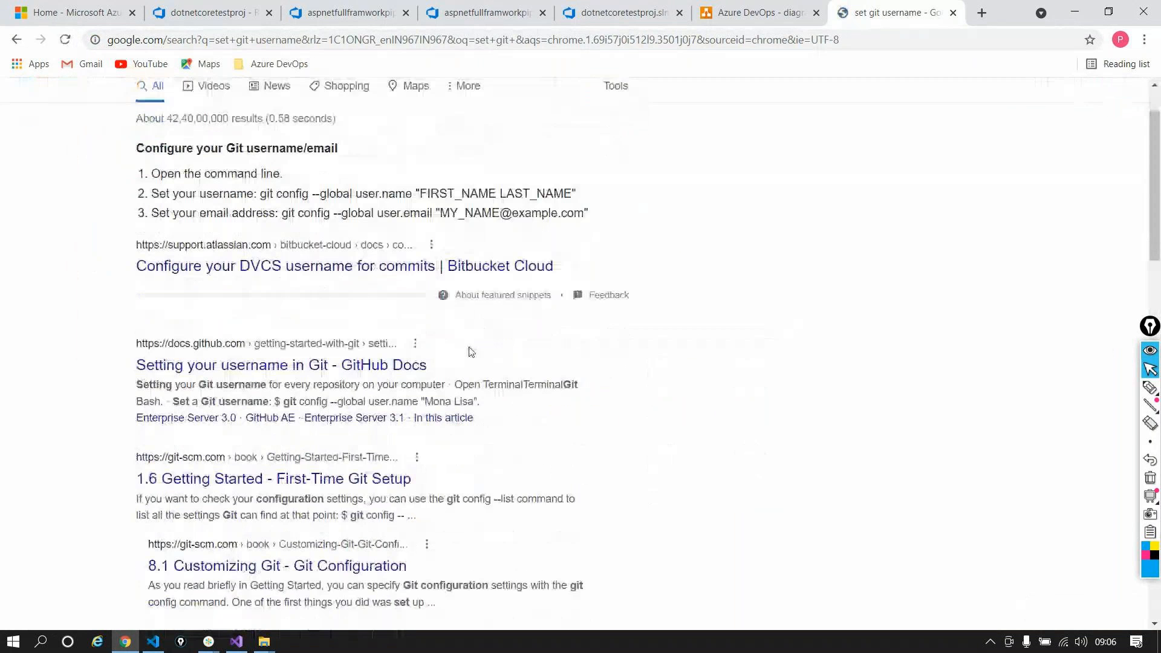
Step: Examine the git config --global commands for user.name and user.email in the featured search result
drag(260, 194, 327, 189)
click(327, 189)
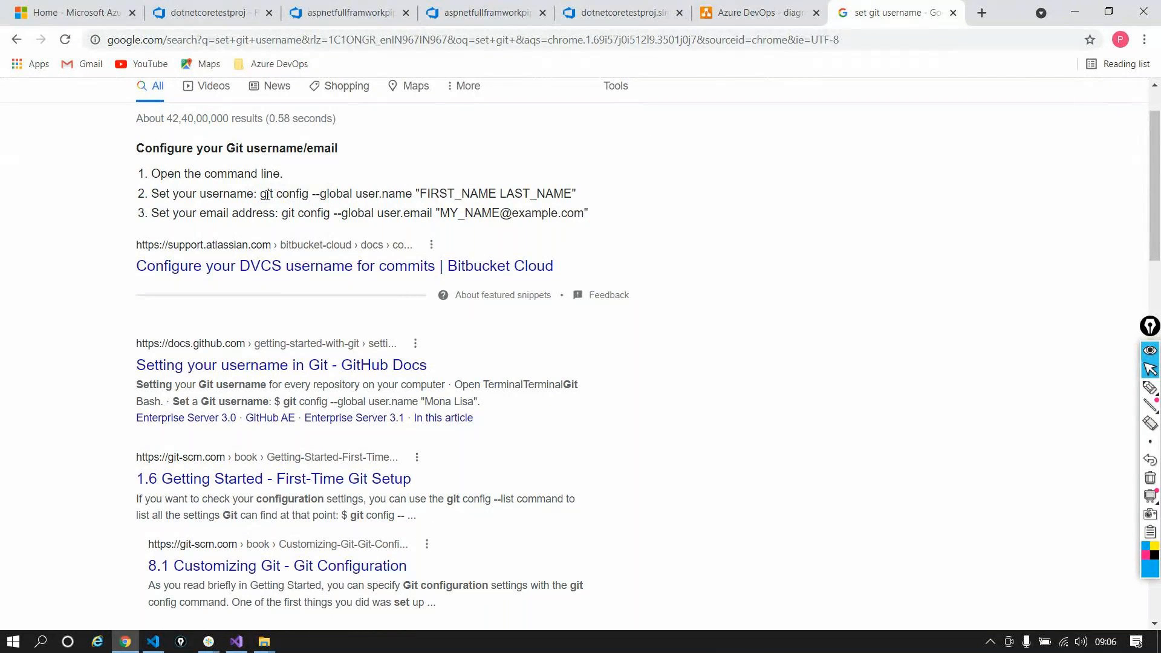
drag(257, 194, 306, 187)
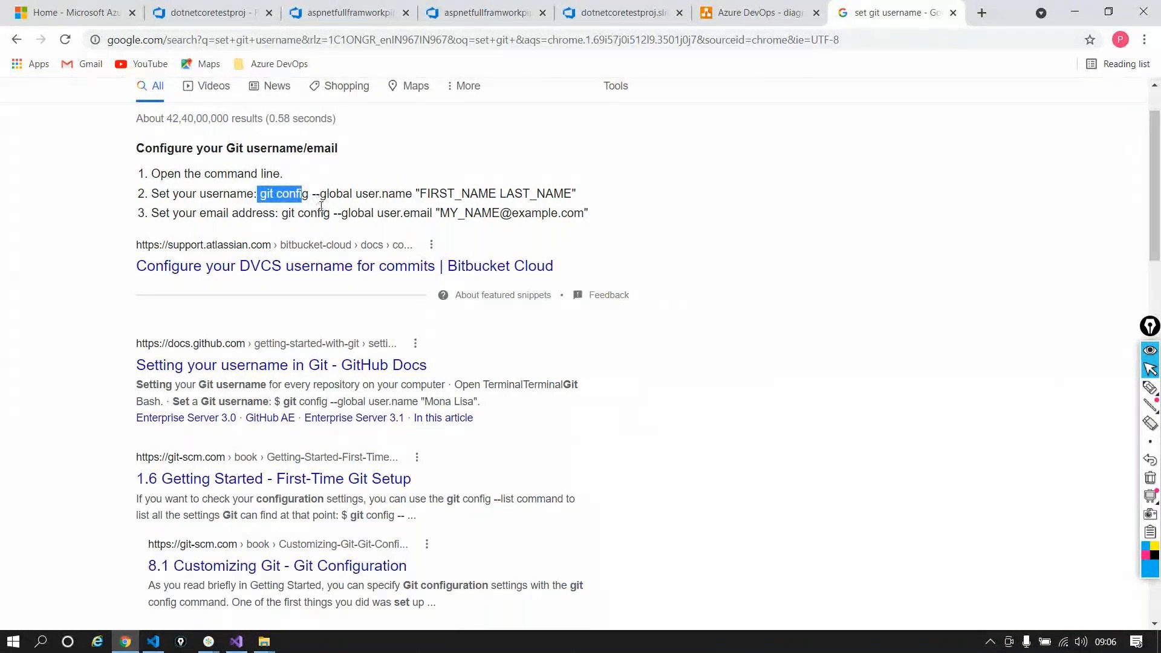
click(264, 194)
drag(264, 194, 579, 203)
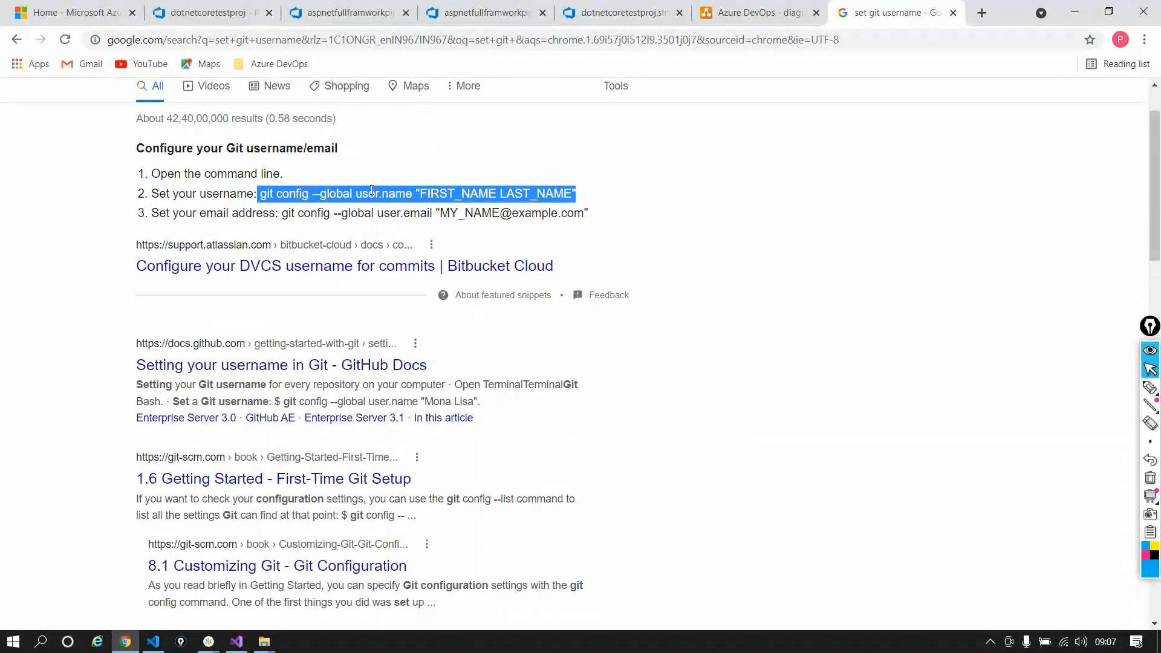
double_click(451, 193)
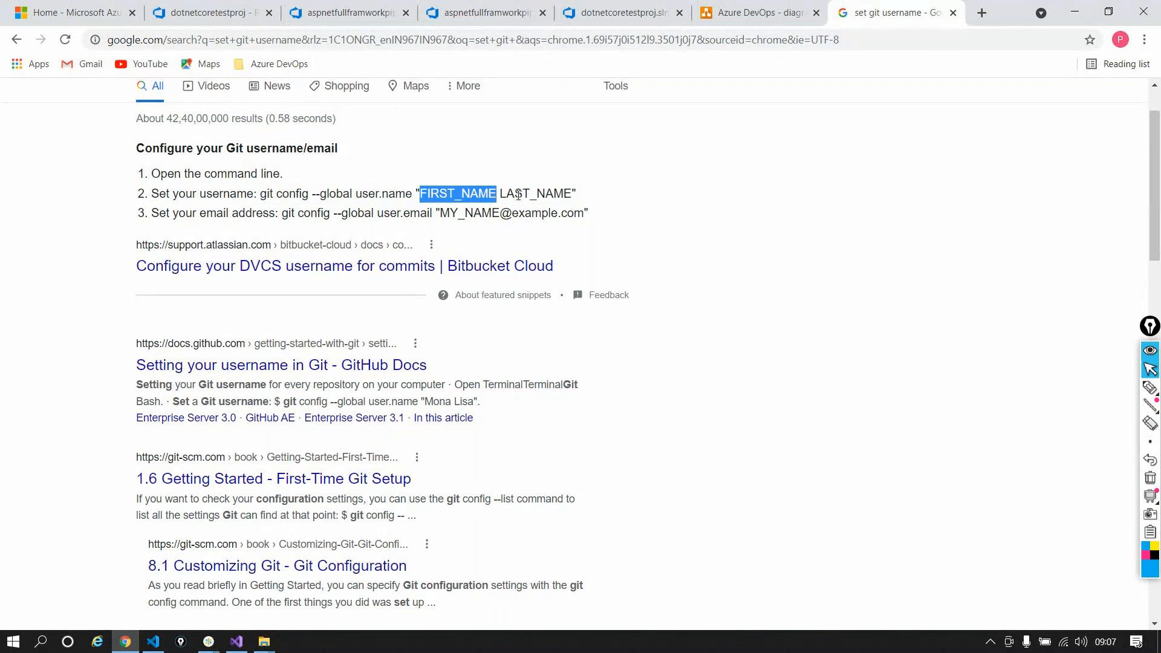
key(alt+Tab)
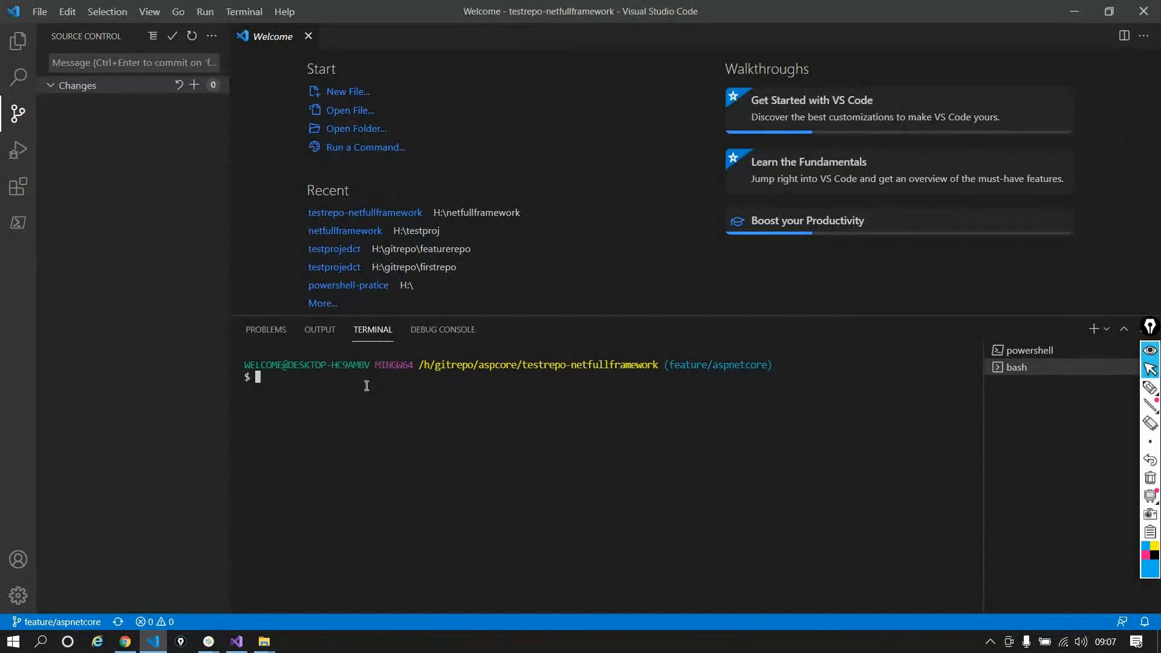
key(alt+Tab)
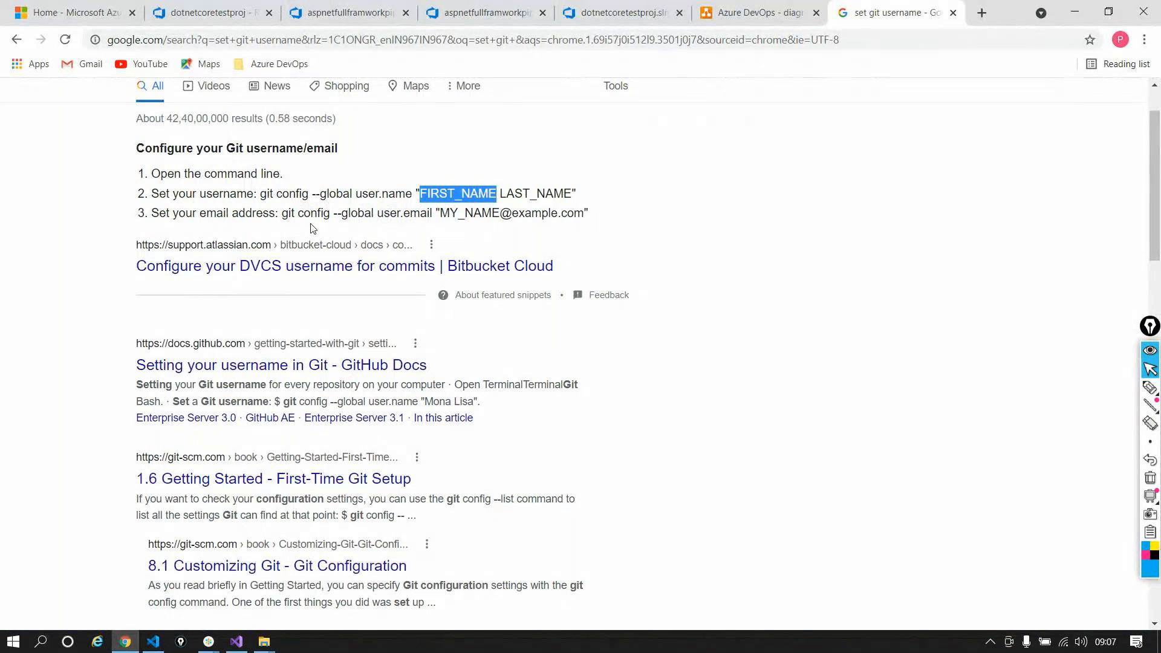
double_click(357, 214)
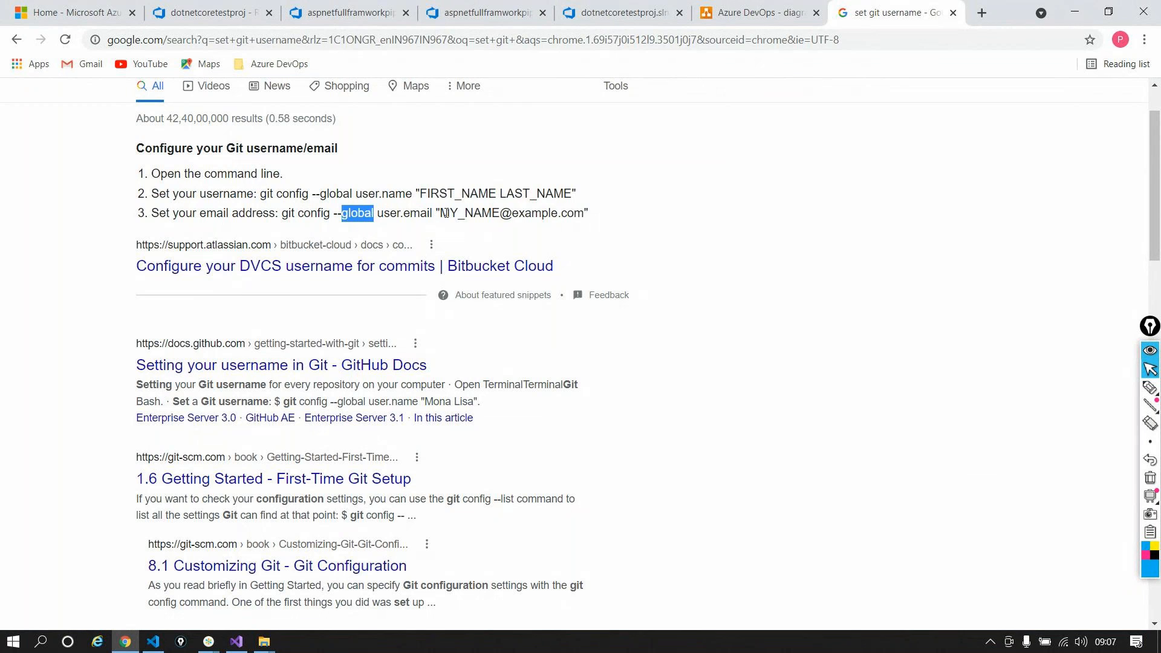
drag(440, 212, 151, 174)
click(586, 225)
Step: Open the Bitbucket Support article "Configure your DVCS username for commits" in a new tab and return to the search results
right_click(234, 270)
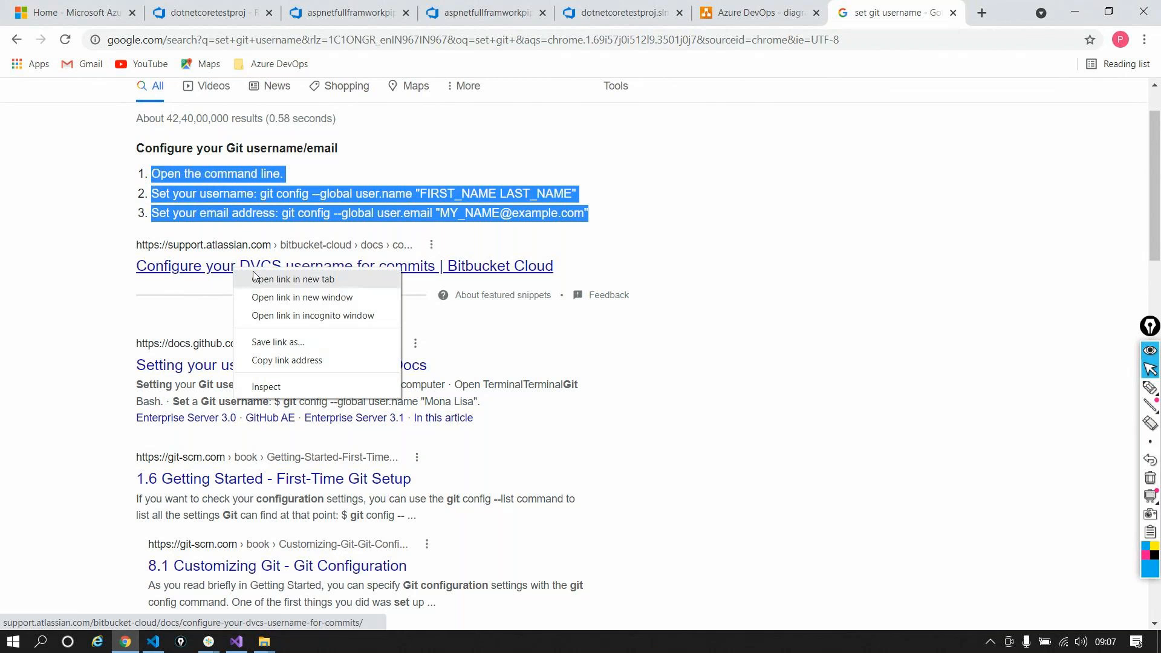
click(254, 279)
click(895, 13)
click(765, 23)
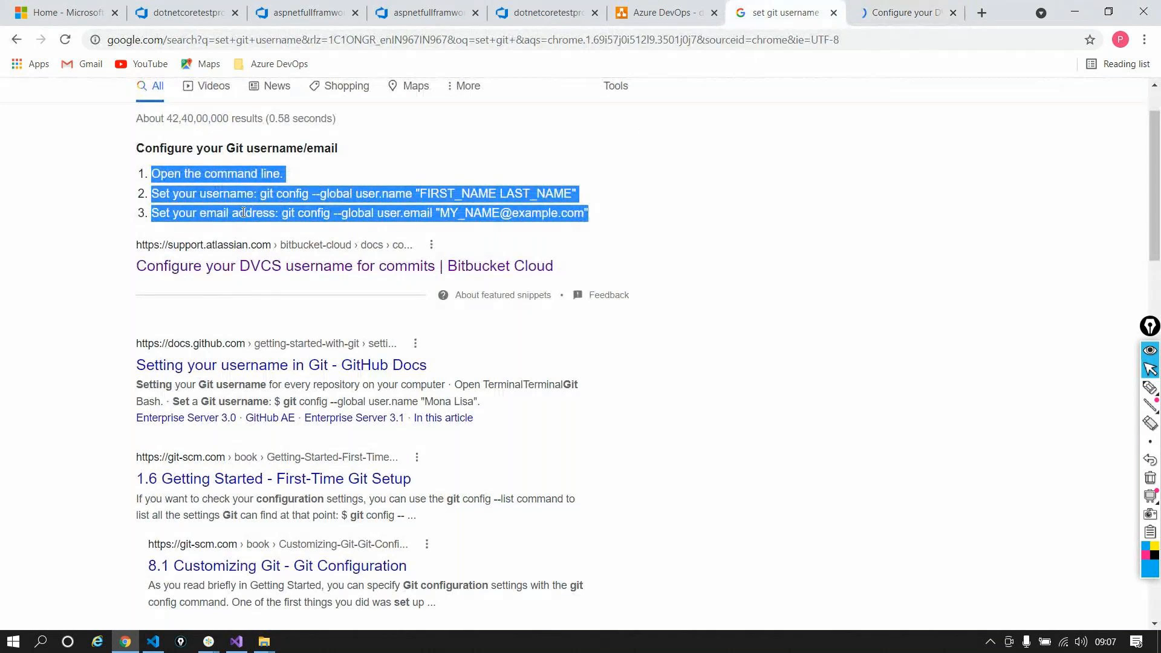
key(alt+Tab)
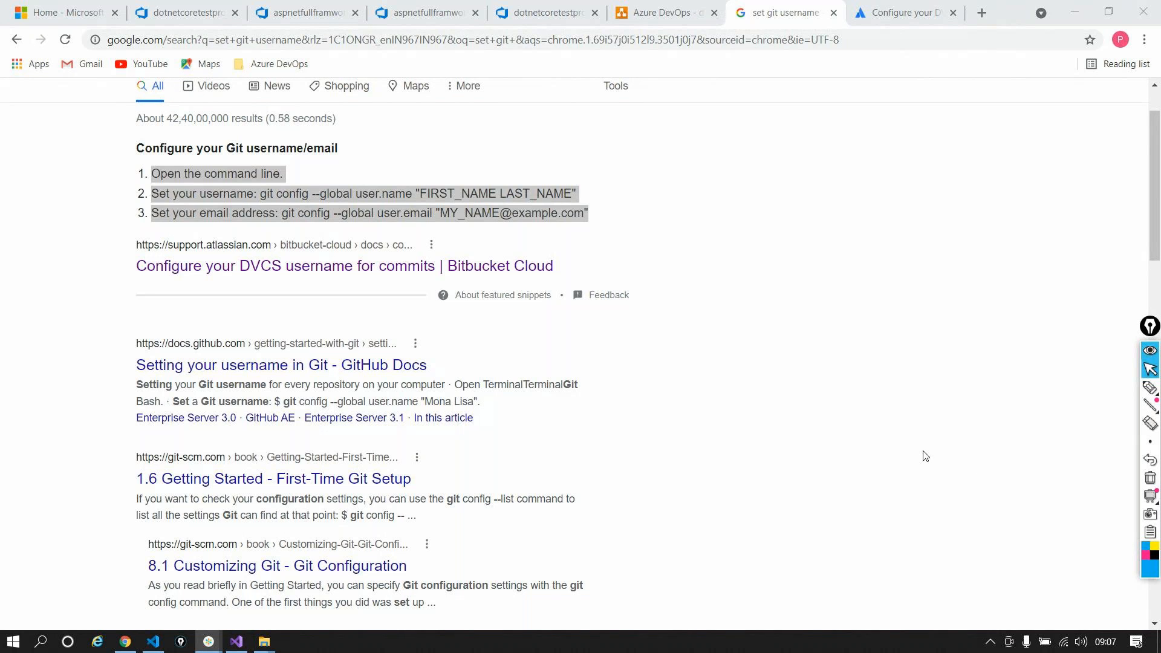
key(alt+Tab)
key(ctrl+Tab)
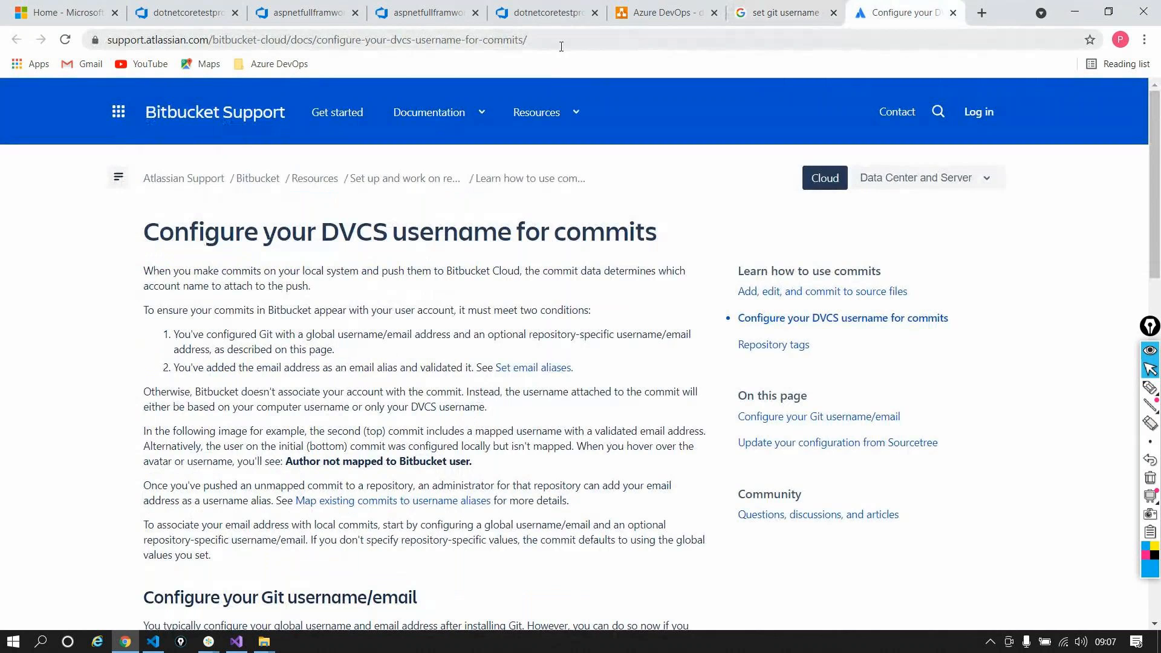
click(621, 51)
click(783, 13)
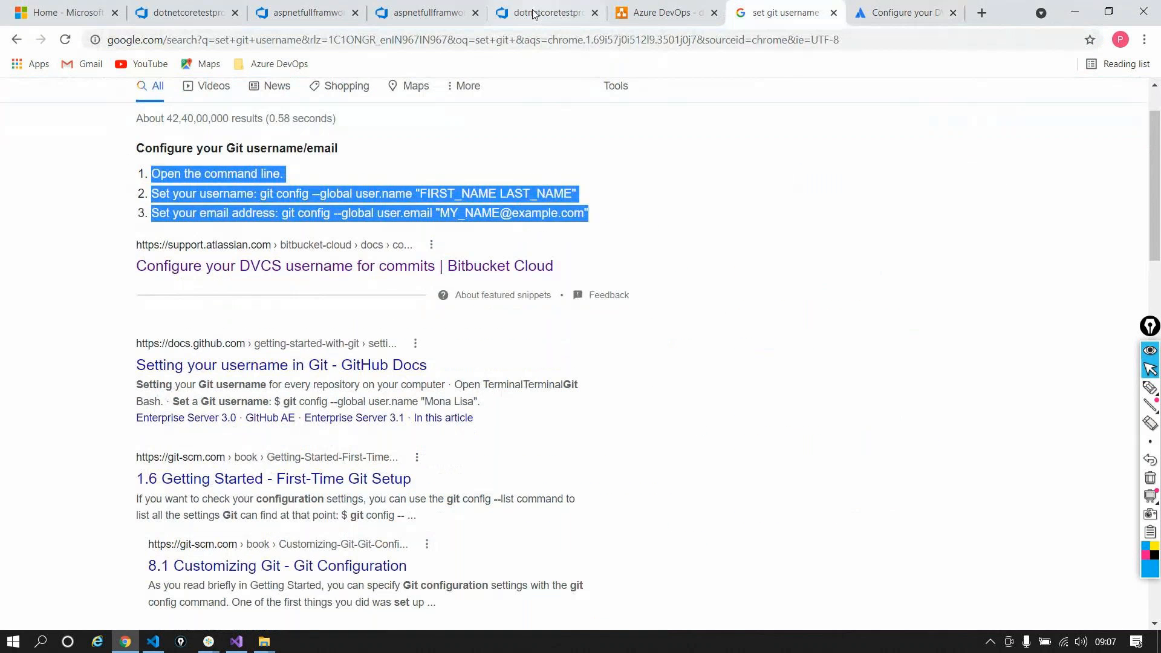
Step: Switch to Visual Studio Code and add a Command Prompt terminal for testrepo-netfullframework
click(153, 641)
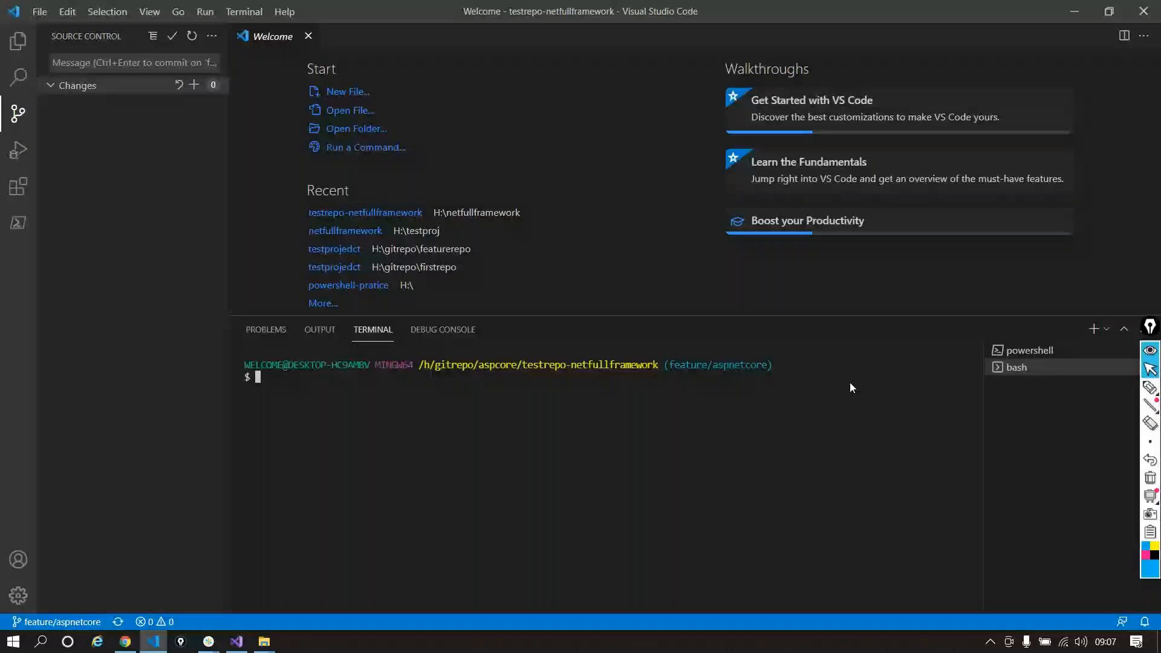
click(1107, 329)
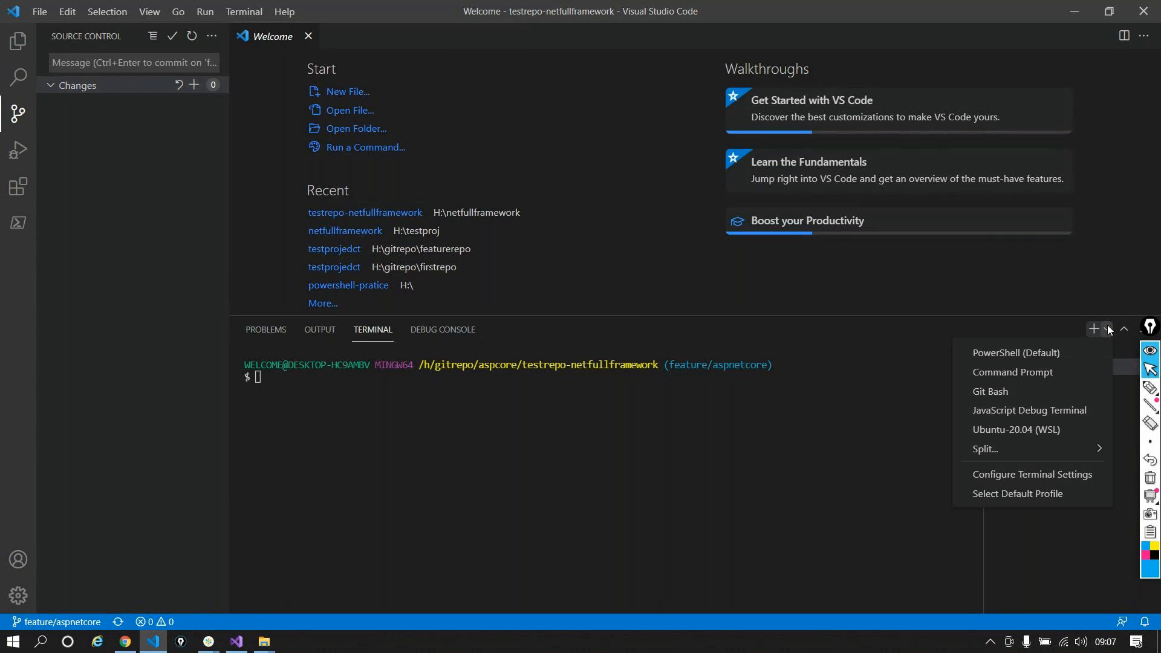
click(1053, 373)
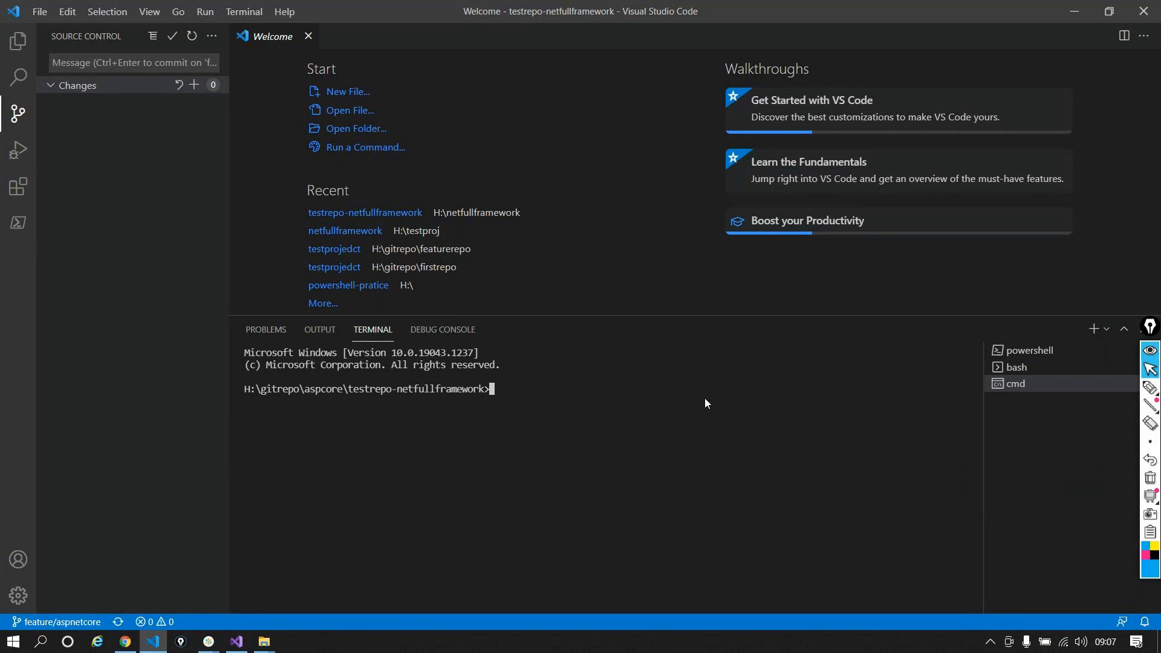
Step: Switch to Chrome and review the Git username and email configuration instructions in the Bitbucket Support article
key(alt+Tab)
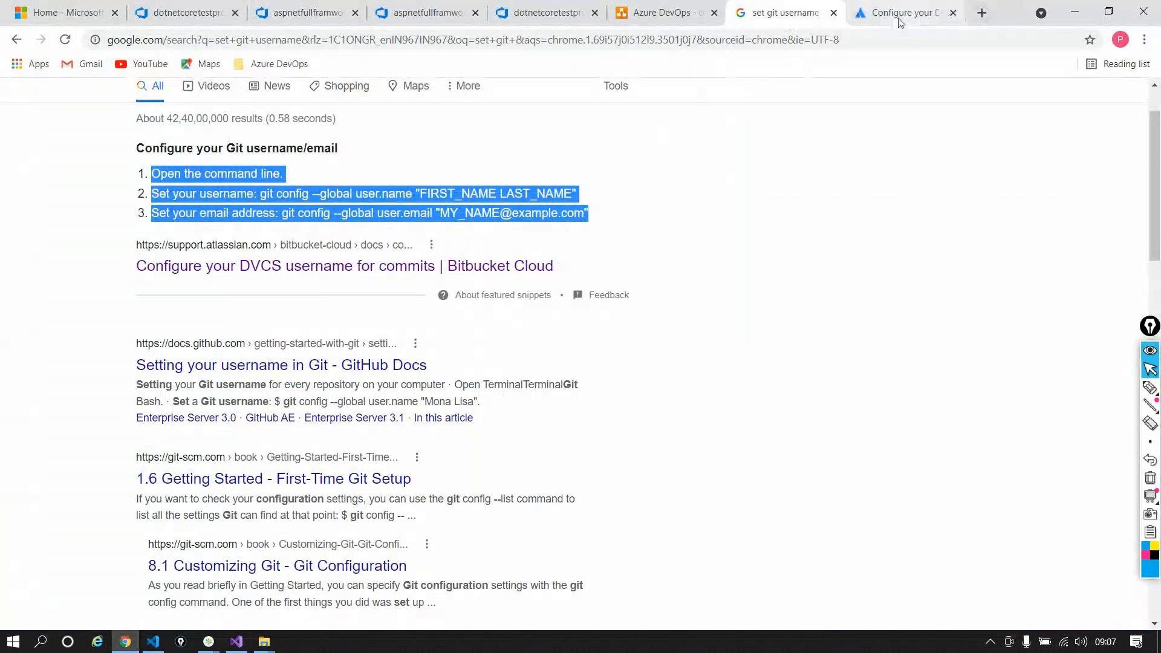
click(880, 14)
key(alt+Tab)
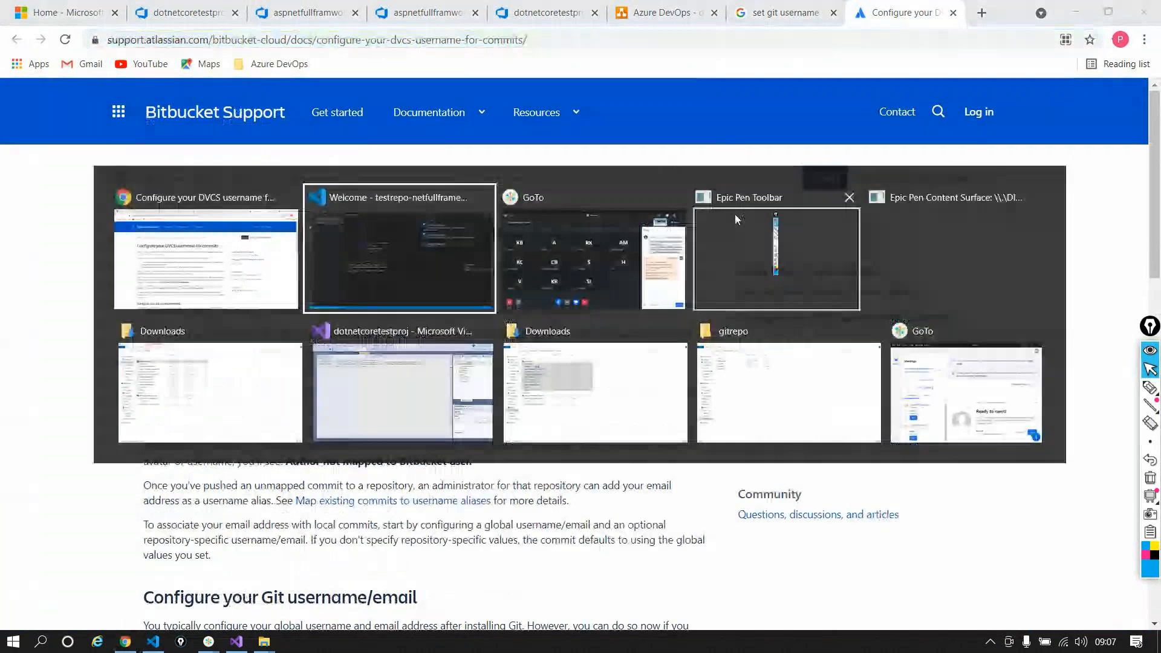
key(Escape)
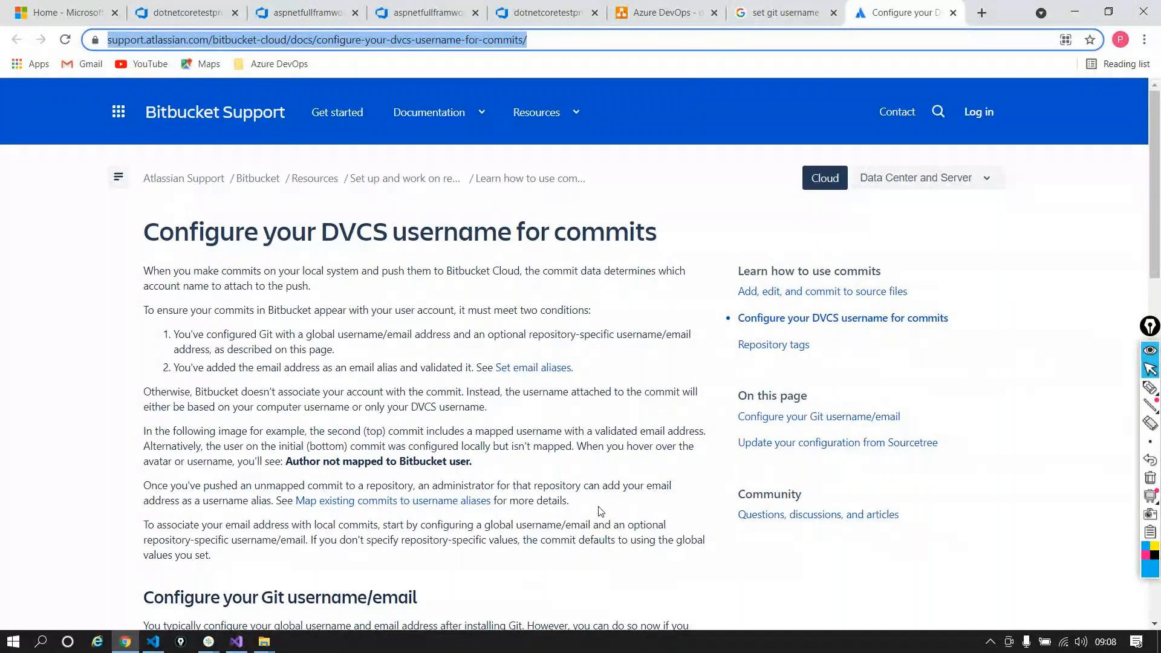
scroll(600, 509, down, 2)
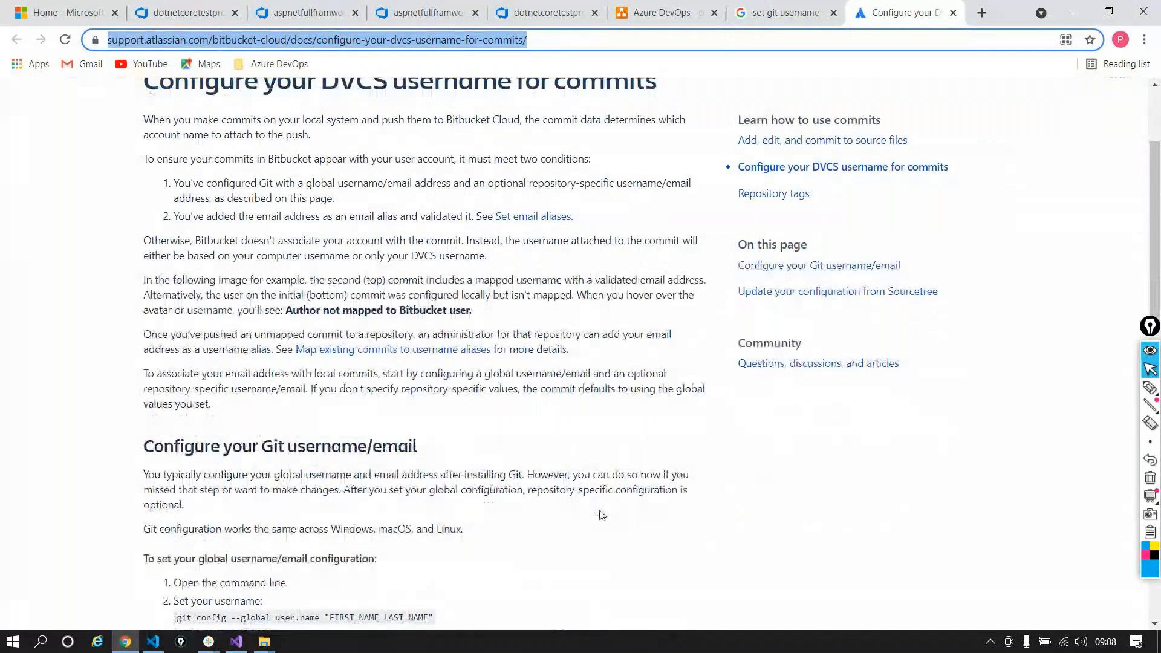
scroll(602, 511, down, 1)
scroll(601, 515, up, 4)
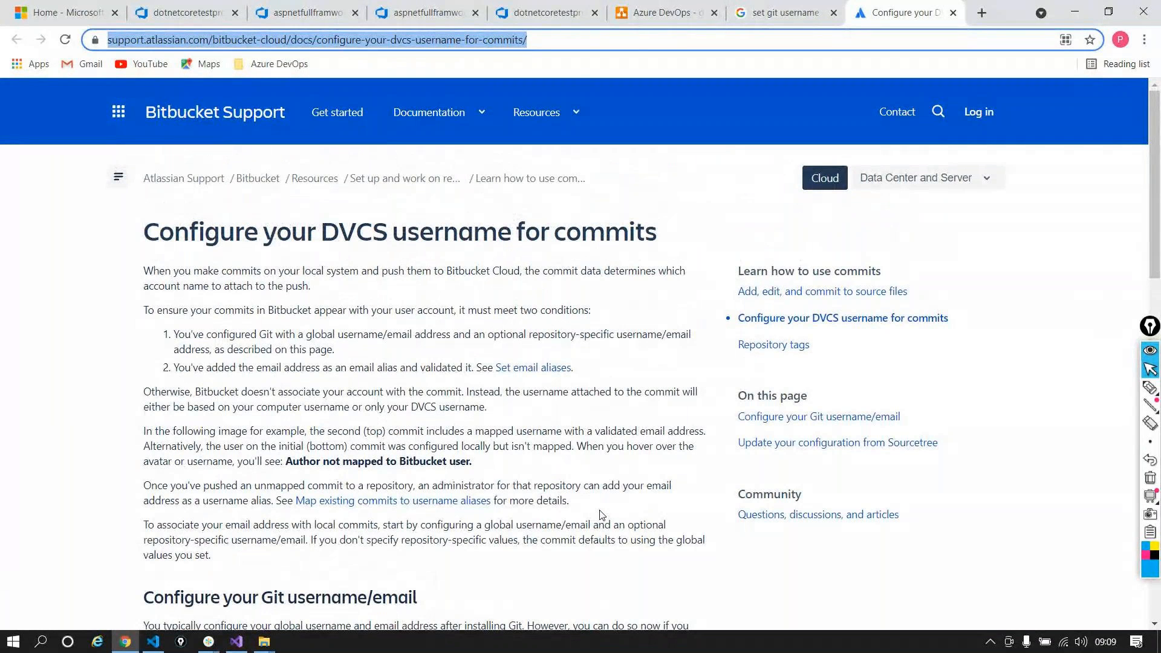
key(alt+Tab)
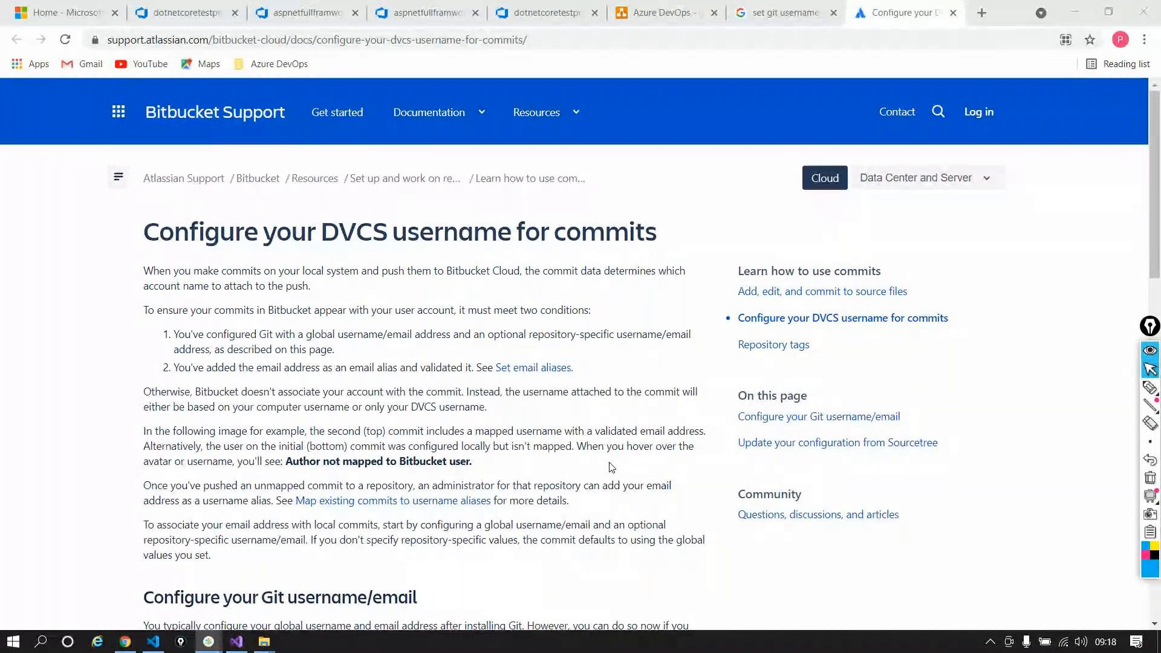
click(1111, 651)
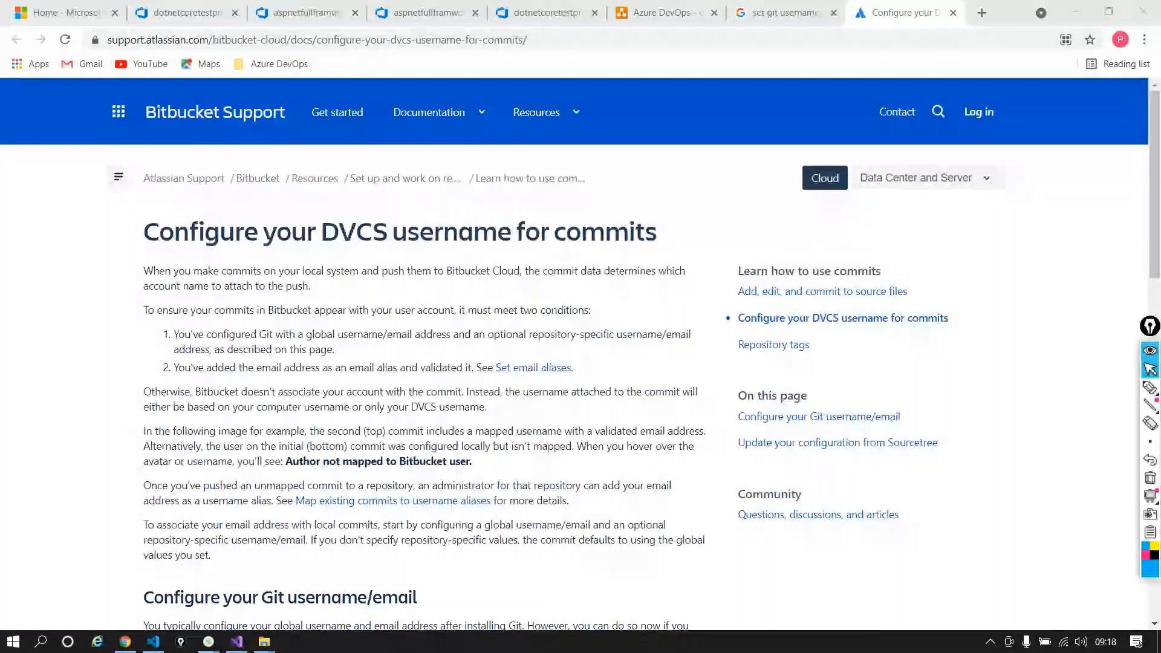
click(1110, 646)
click(866, 609)
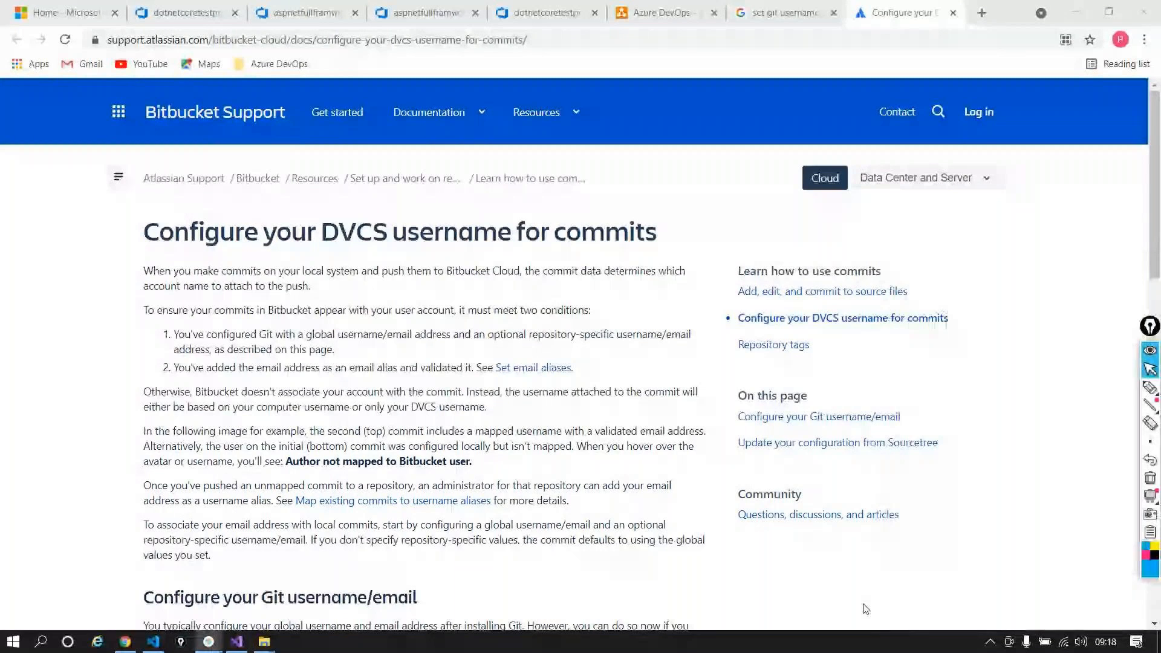